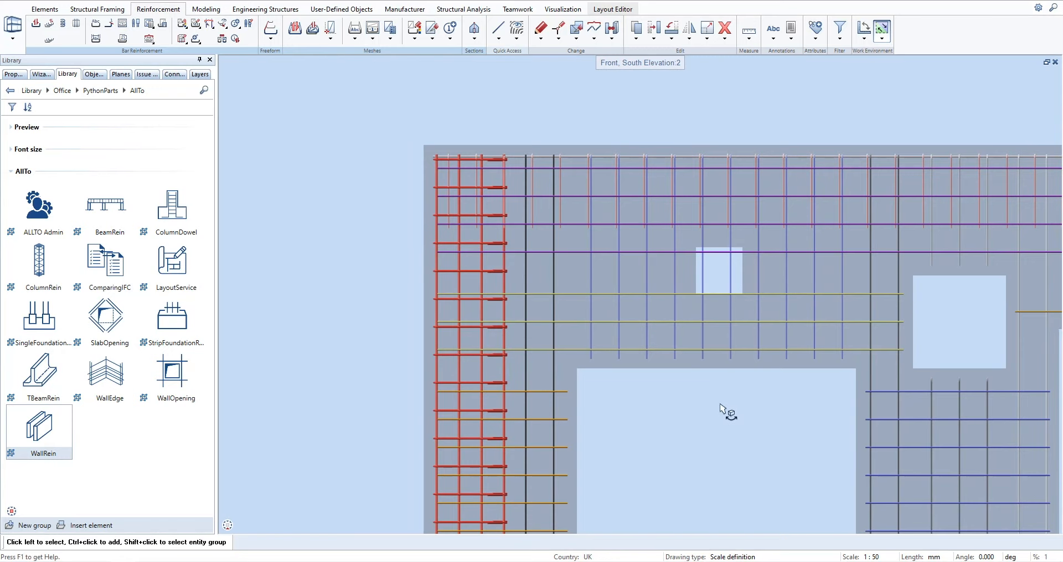
- Examine the wall's reinforcement around the openings and along its length in a 3D view
{"action": "middle_click_drag", "start_coordinate": [724, 411], "coordinate": [567, 233], "text": "shift"}
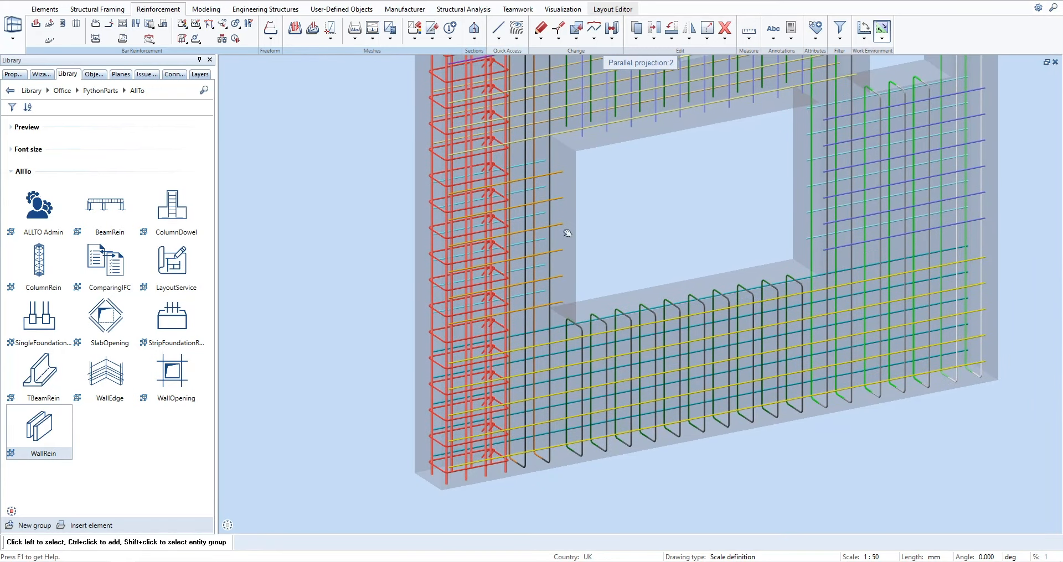
{"action": "middle_click_drag", "start_coordinate": [983, 274], "coordinate": [402, 364]}
{"action": "middle_click_drag", "start_coordinate": [973, 188], "coordinate": [408, 396]}
{"action": "middle_click_drag", "start_coordinate": [939, 242], "coordinate": [366, 329]}
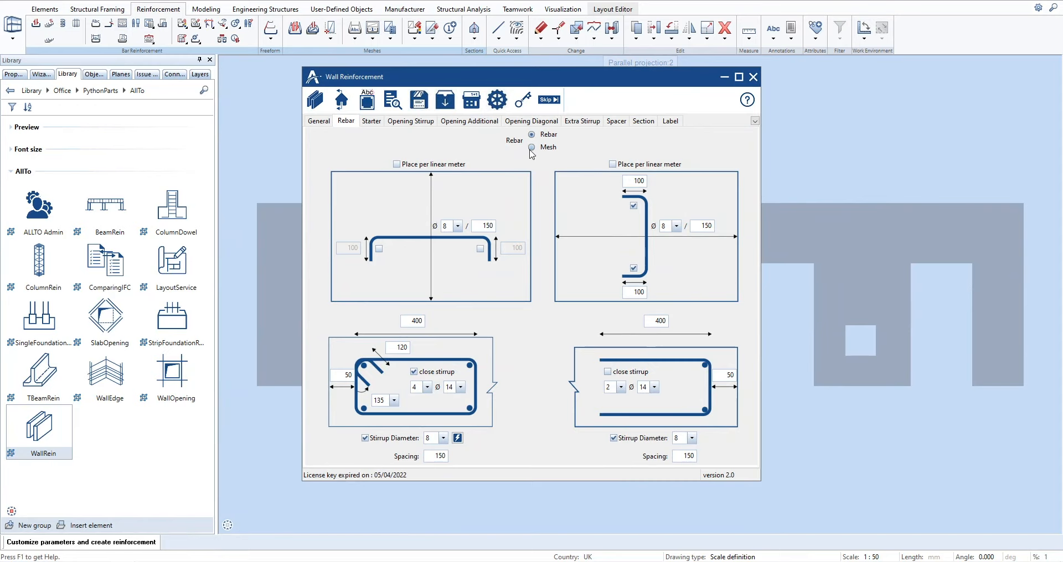
- Set the wall reinforcement to mesh type ST20 with overlap 300, switched start point and minimum mesh width 600
{"action": "left_click", "coordinate": [531, 147]}
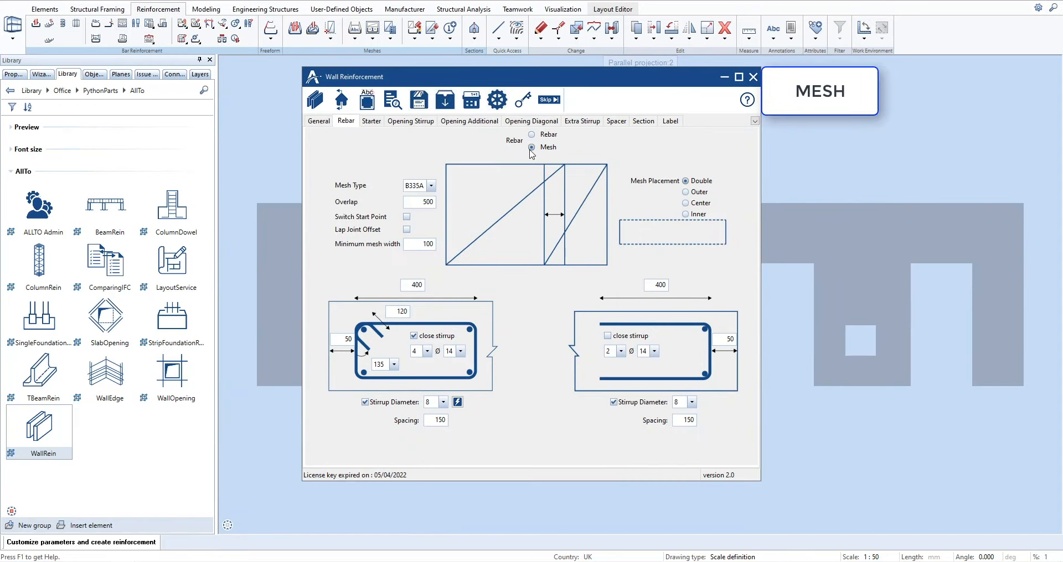
{"action": "left_click", "coordinate": [431, 186]}
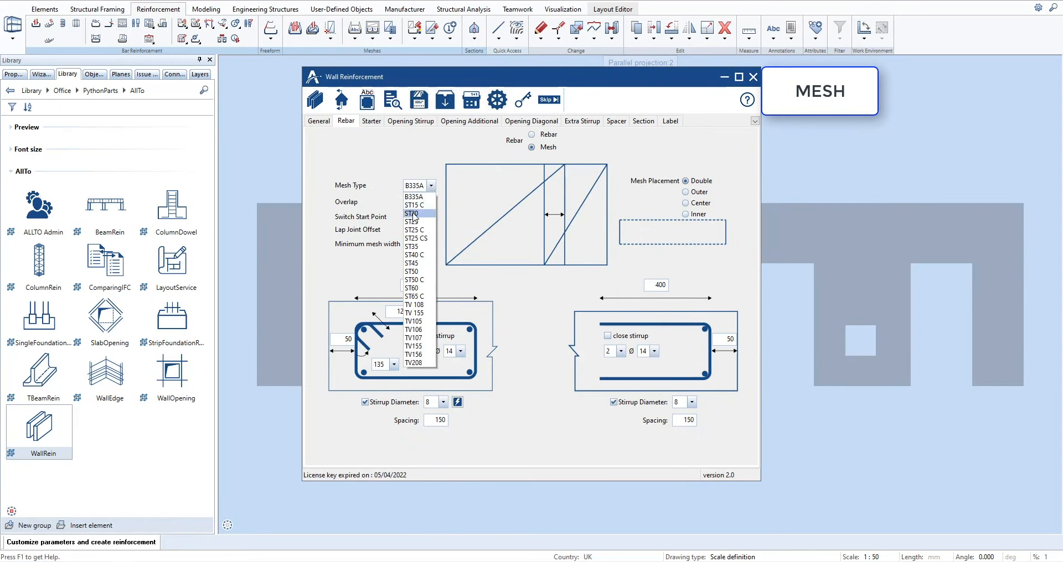
{"action": "left_click", "coordinate": [412, 214]}
{"action": "double_click", "coordinate": [422, 202]}
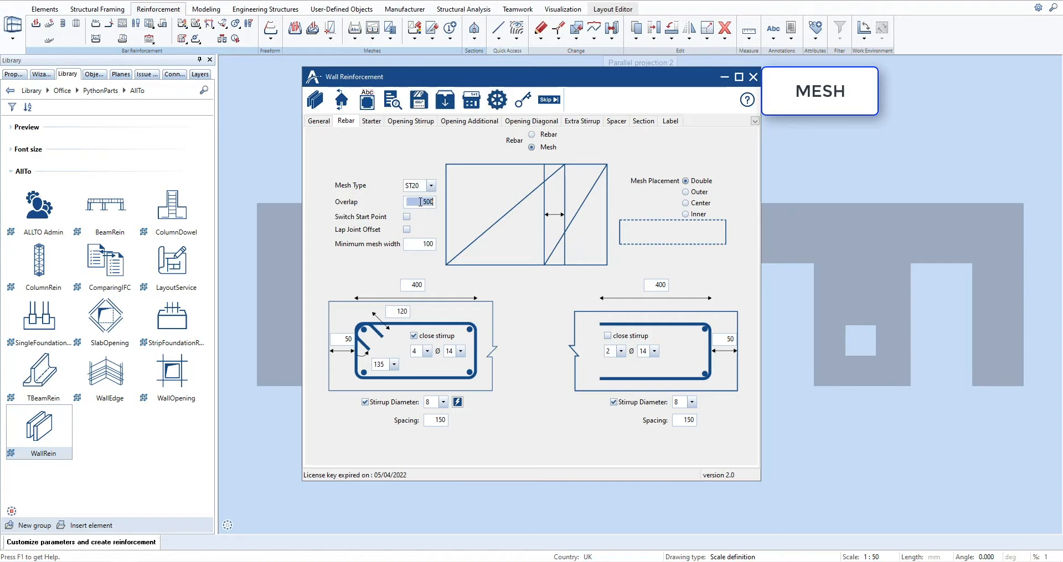
{"action": "type", "text": "300"}
{"action": "double_click", "coordinate": [420, 244]}
{"action": "type", "text": "600"}
- Try the Outer, Center and Inner mesh placements and return to Double
{"action": "left_click", "coordinate": [687, 193]}
{"action": "left_click", "coordinate": [686, 203]}
{"action": "left_click", "coordinate": [686, 215]}
{"action": "left_click", "coordinate": [686, 181]}
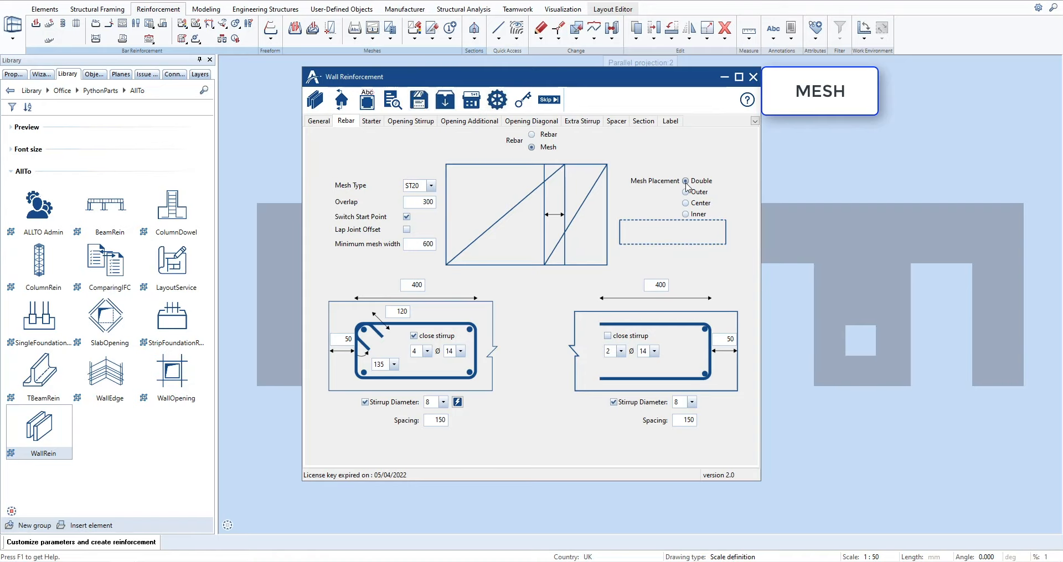
- Create the mesh reinforcement in the wall and inspect it in 3D along all the openings
{"action": "left_click", "coordinate": [319, 105]}
{"action": "key", "text": "Escape"}
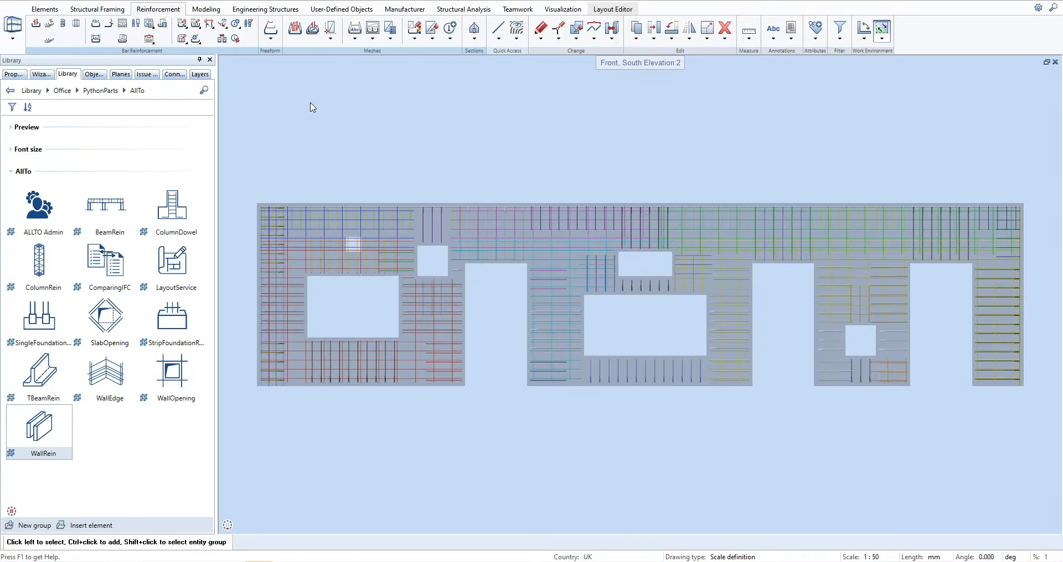
{"action": "scroll", "coordinate": [386, 275], "scroll_direction": "up", "scroll_amount": 5}
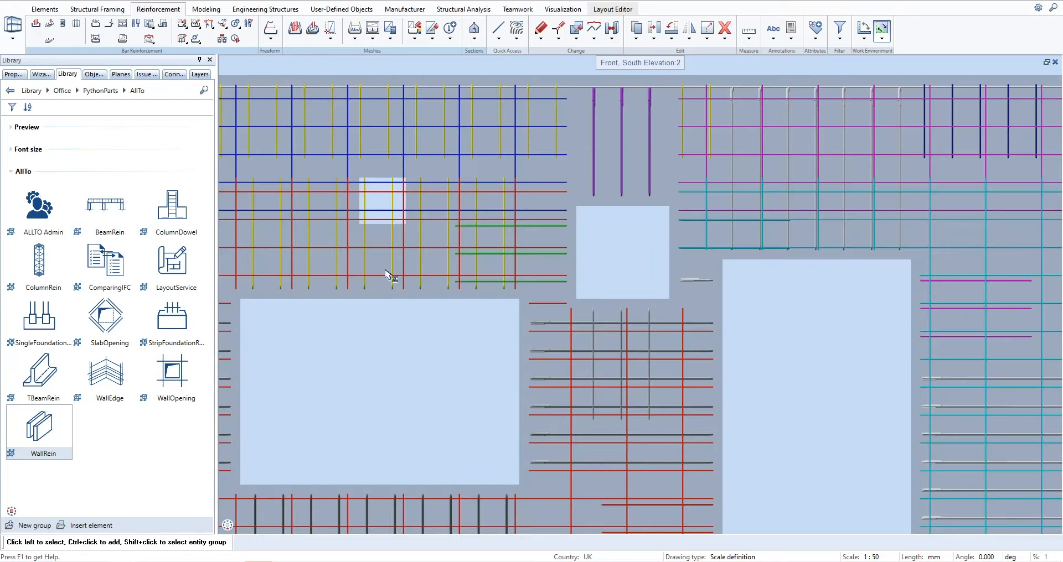
{"action": "left_click_drag", "start_coordinate": [858, 410], "coordinate": [708, 325]}
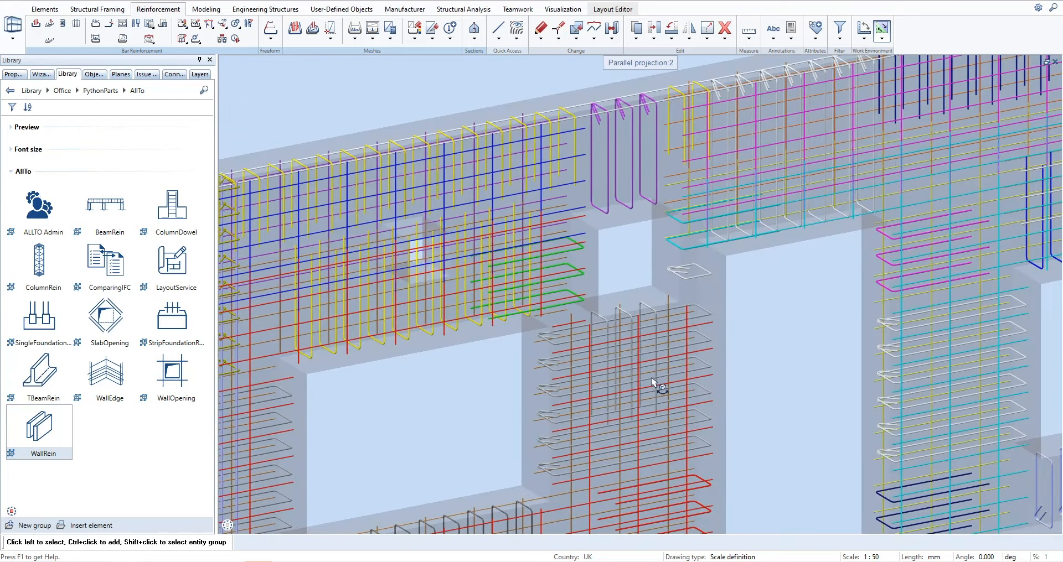
{"action": "scroll", "coordinate": [655, 387], "scroll_direction": "down", "scroll_amount": 2}
{"action": "middle_click_drag", "start_coordinate": [644, 391], "coordinate": [301, 404]}
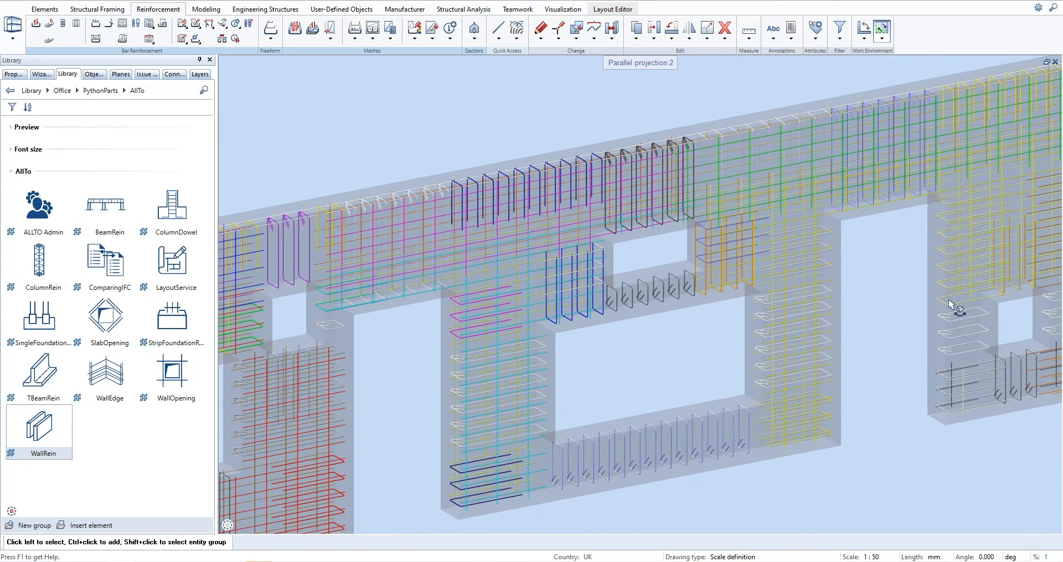
{"action": "middle_click_drag", "start_coordinate": [956, 309], "coordinate": [543, 358]}
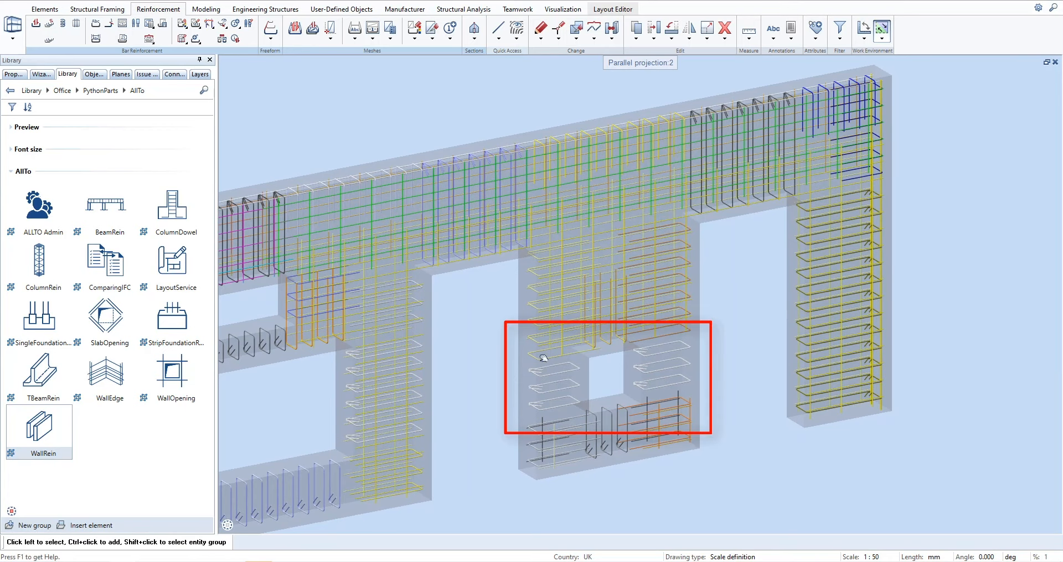
- Enlarge the plan view to examine the mesh drawing and its ST20 labels
{"action": "left_click", "coordinate": [1047, 62]}
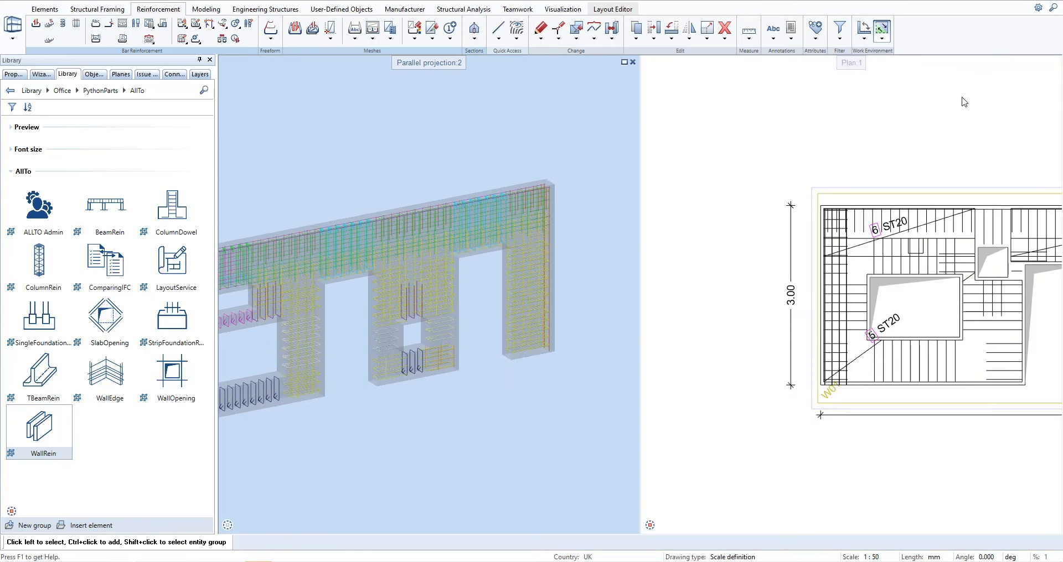
{"action": "left_click", "coordinate": [963, 101]}
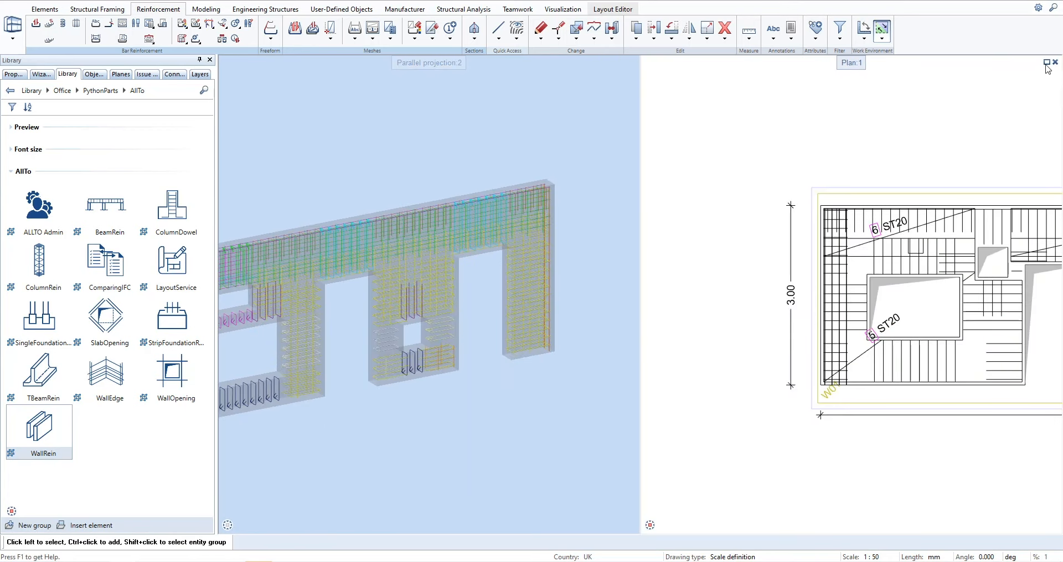
{"action": "left_click", "coordinate": [1046, 63]}
{"action": "middle_click_drag", "start_coordinate": [965, 150], "coordinate": [765, 176]}
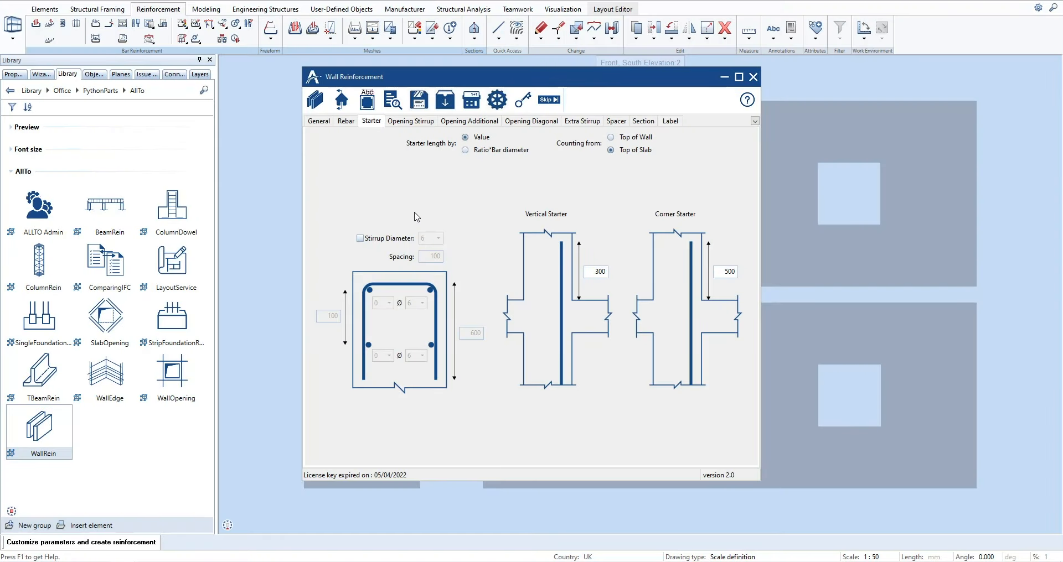
- Enable the starter stirrups with diameter 8, spacing 150 and leg length 400
{"action": "left_click", "coordinate": [360, 239]}
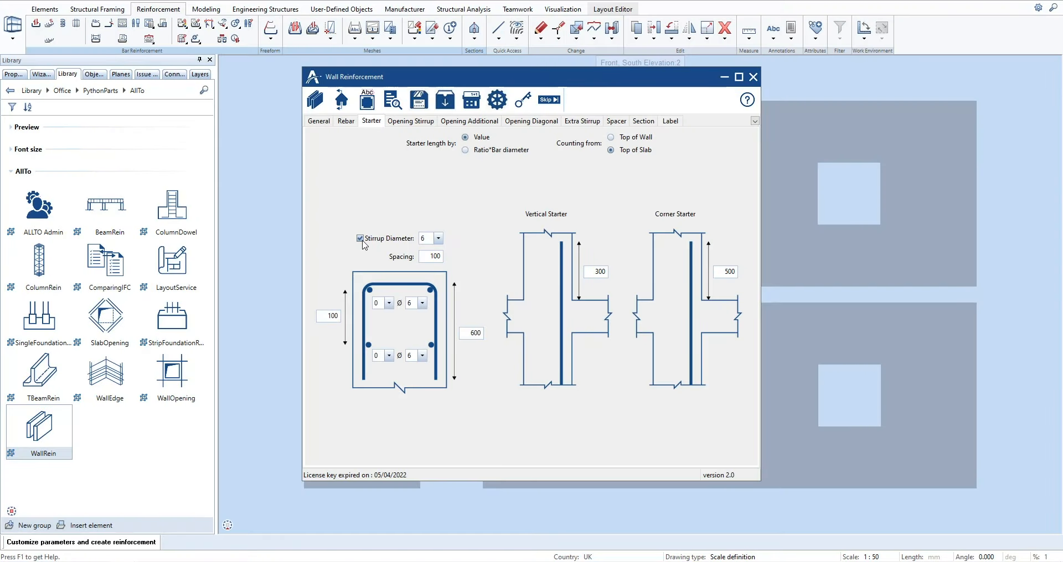
{"action": "left_click", "coordinate": [438, 238]}
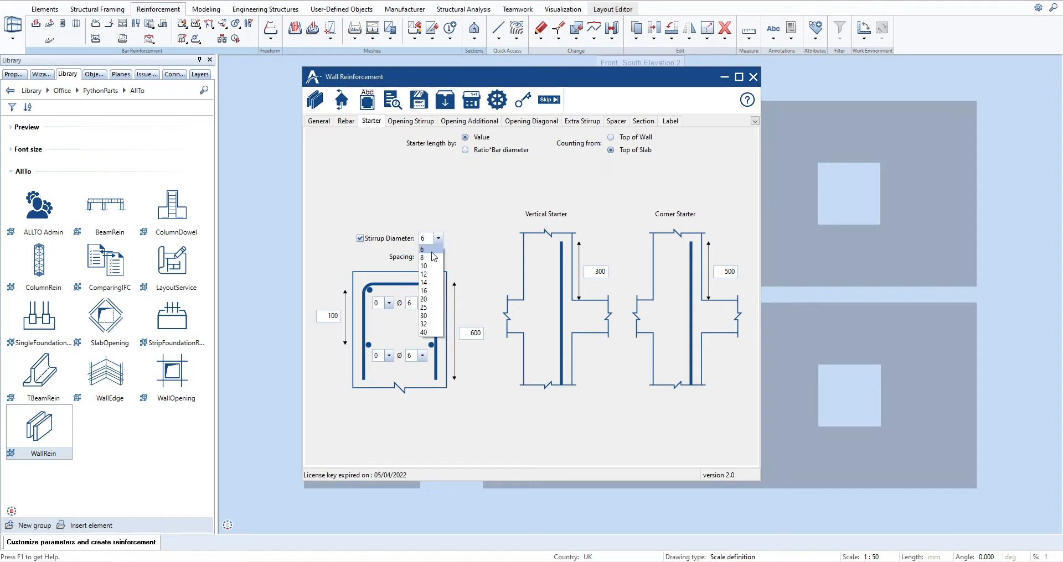
{"action": "left_click", "coordinate": [430, 258]}
{"action": "double_click", "coordinate": [430, 256]}
{"action": "type", "text": "150"}
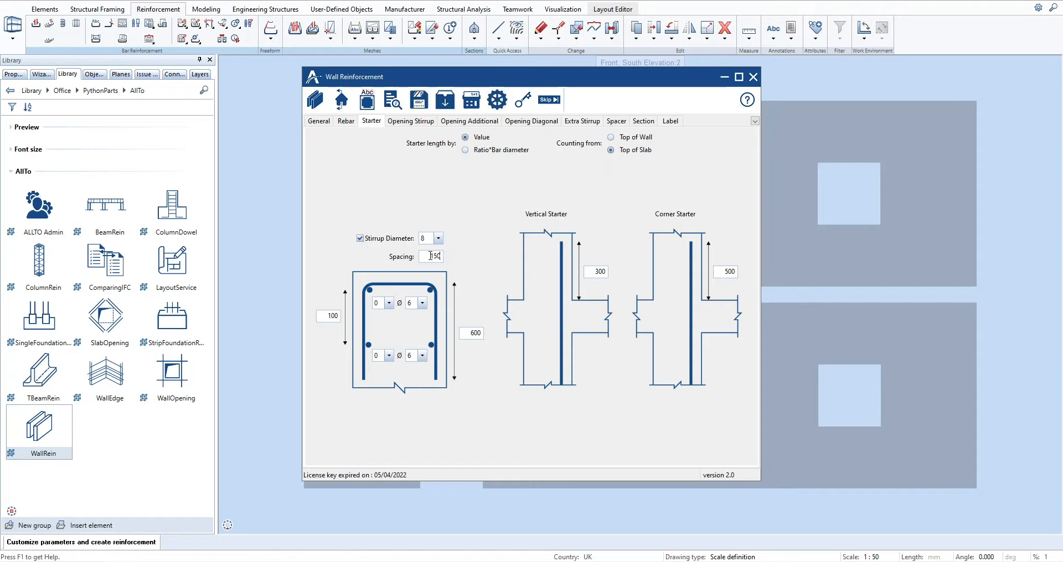
{"action": "double_click", "coordinate": [473, 333]}
{"action": "type", "text": "400"}
- Give the starter stirrup two 10 mm bars at both the upper and lower levels, spaced 200 apart
{"action": "left_click", "coordinate": [389, 302]}
{"action": "left_click", "coordinate": [381, 323]}
{"action": "left_click", "coordinate": [423, 303]}
{"action": "left_click", "coordinate": [416, 333]}
{"action": "left_click", "coordinate": [389, 356]}
{"action": "left_click", "coordinate": [382, 372]}
{"action": "left_click", "coordinate": [423, 356]}
{"action": "left_click", "coordinate": [411, 370]}
{"action": "double_click", "coordinate": [332, 316]}
{"action": "type", "text": "200"}
- Try the Ratio*Bar diameter starter length and Top of Wall counting options, returning to Value and Top of Slab
{"action": "left_click", "coordinate": [466, 152]}
{"action": "left_click", "coordinate": [611, 138]}
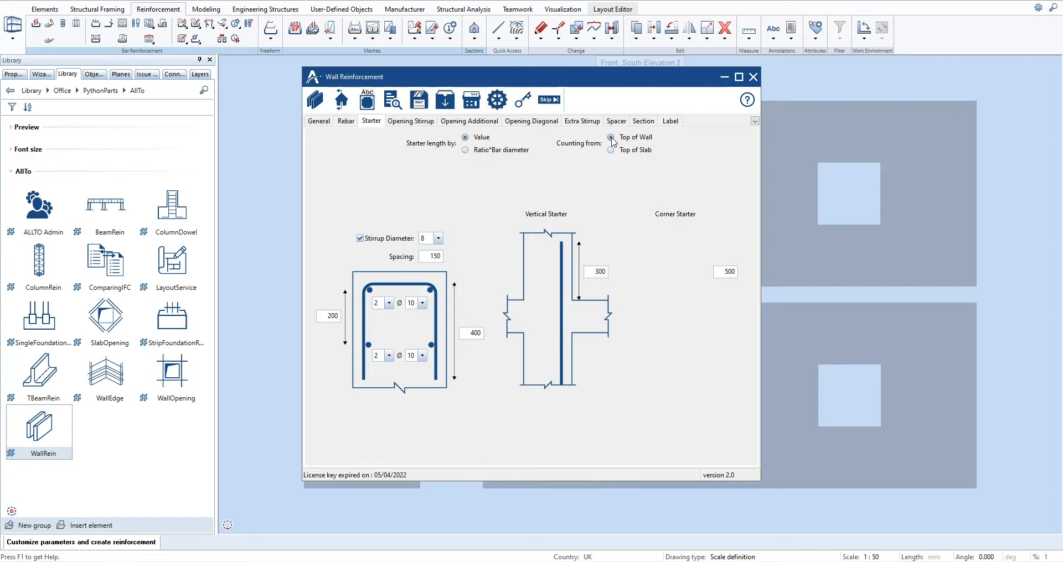
{"action": "left_click", "coordinate": [612, 150]}
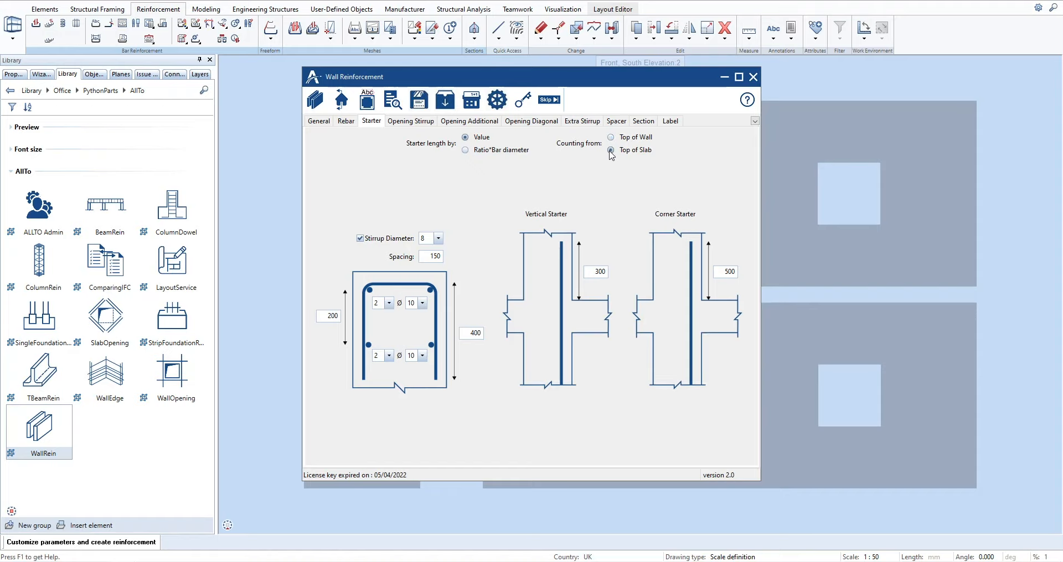
- Set the vertical starter length to 600 and the corner starter to 1,000, and create the wall reinforcement
{"action": "double_click", "coordinate": [598, 272]}
{"action": "type", "text": "600"}
{"action": "double_click", "coordinate": [726, 272]}
{"action": "type", "text": "10"}
{"action": "left_click", "coordinate": [321, 103]}
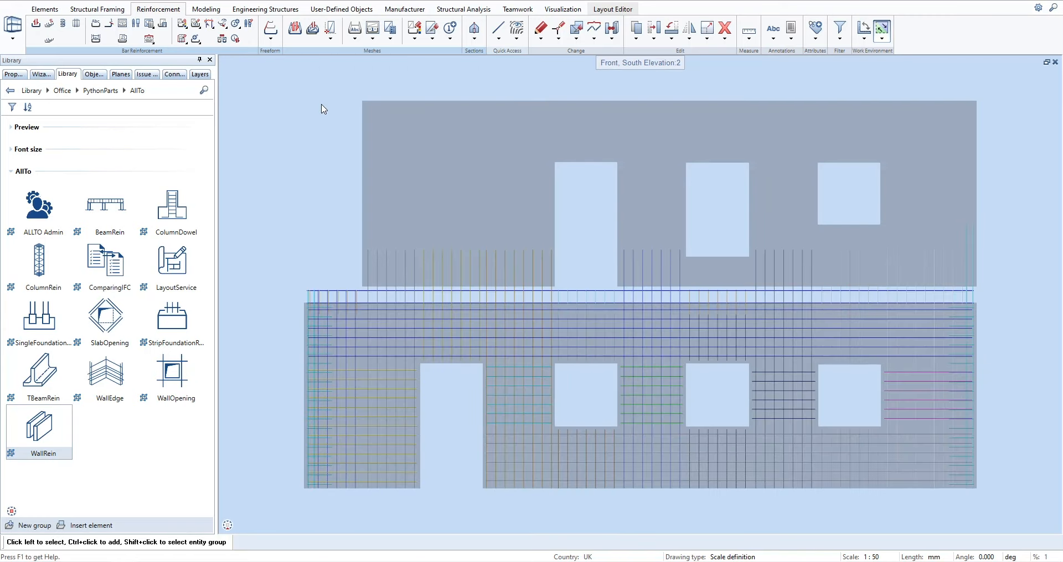
- Examine the starter bars and stirrups at the joint between the lower and upper walls in 3D
{"action": "scroll", "coordinate": [382, 302], "scroll_direction": "up", "scroll_amount": 5}
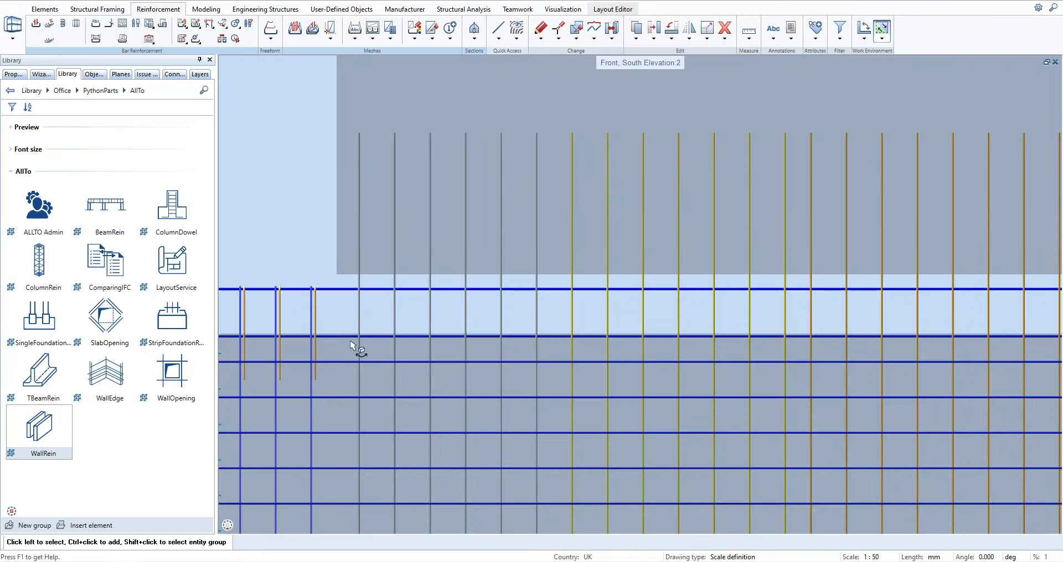
{"action": "middle_click_drag", "start_coordinate": [358, 351], "coordinate": [665, 355]}
{"action": "middle_click_drag", "start_coordinate": [904, 318], "coordinate": [765, 269], "text": "shift"}
{"action": "middle_click_drag", "start_coordinate": [968, 244], "coordinate": [459, 371]}
{"action": "middle_click_drag", "start_coordinate": [963, 262], "coordinate": [451, 334]}
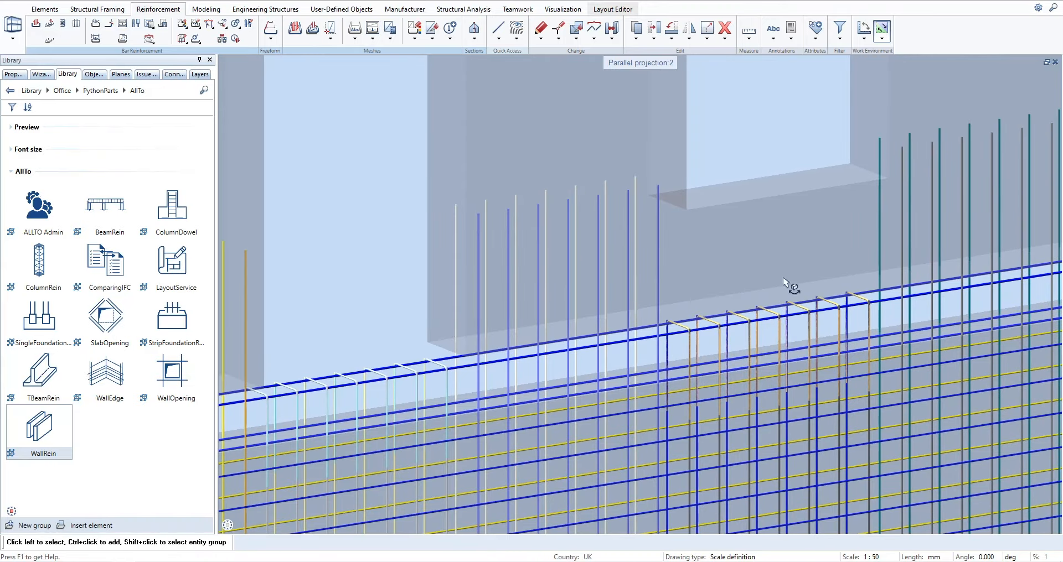
{"action": "middle_click_drag", "start_coordinate": [1000, 228], "coordinate": [395, 367]}
{"action": "middle_click_drag", "start_coordinate": [810, 293], "coordinate": [644, 345]}
{"action": "left_click", "coordinate": [644, 344]}
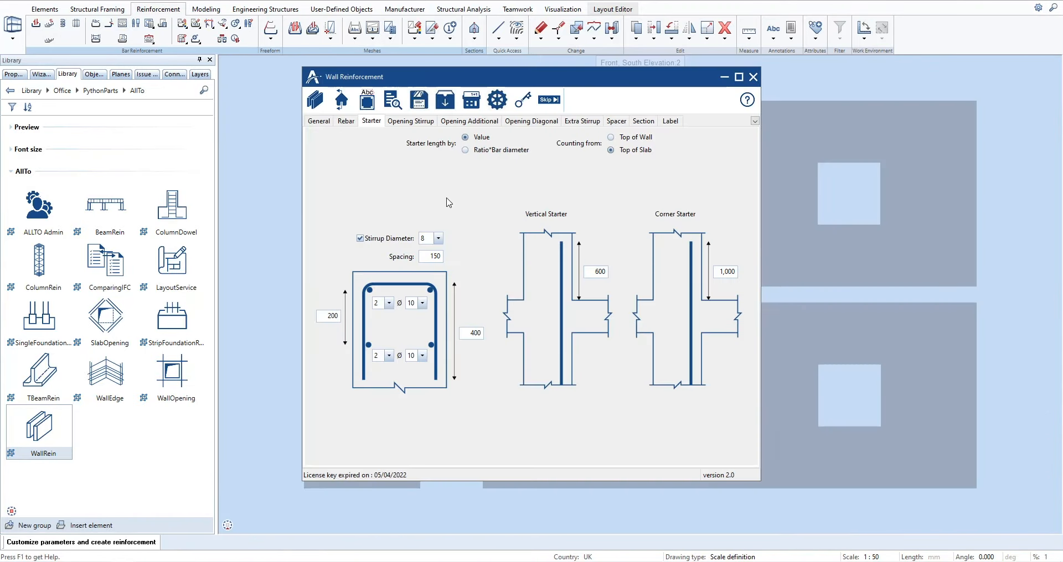
- Switch to mesh with separate 8 mm vertical starter bars at 150 spacing, set their lower length to 400, and create the reinforcement
{"action": "left_click", "coordinate": [346, 121]}
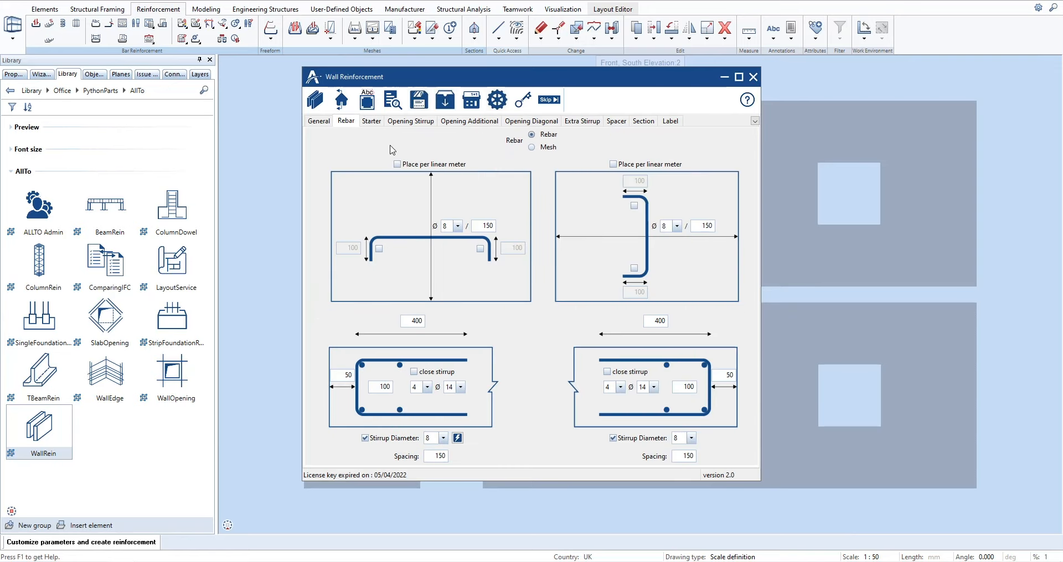
{"action": "left_click", "coordinate": [532, 148]}
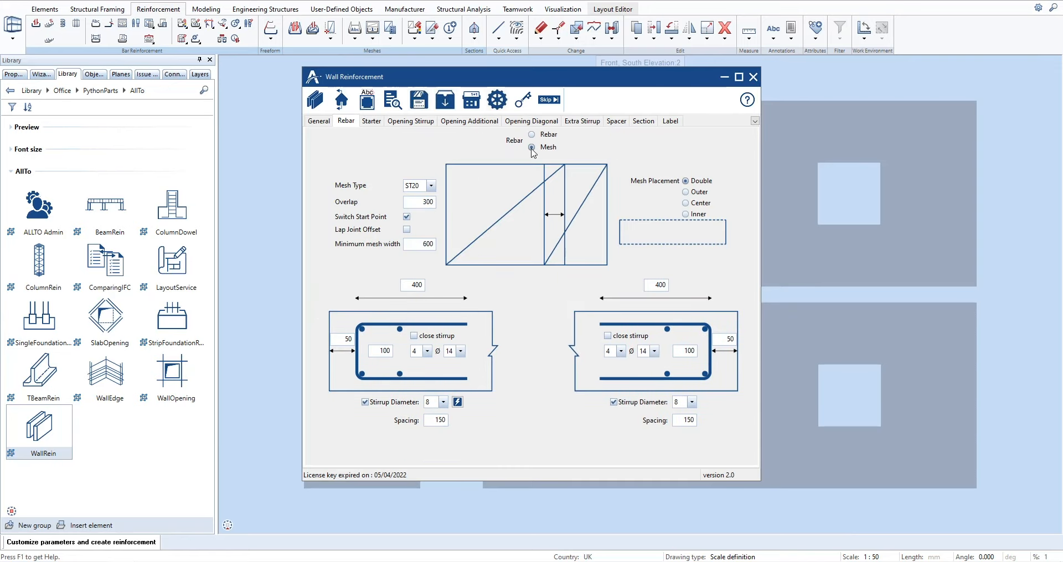
{"action": "left_click", "coordinate": [372, 122]}
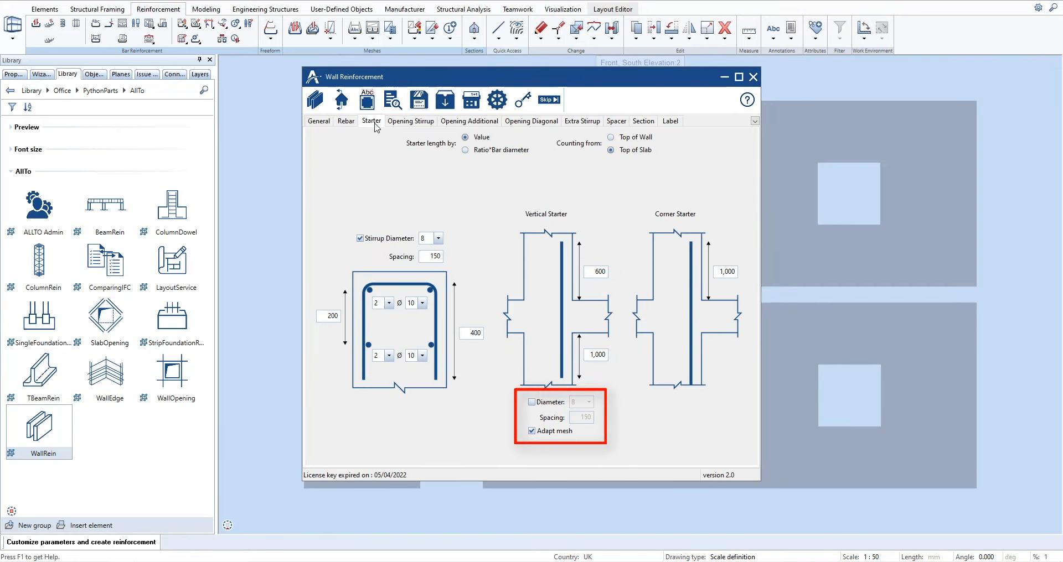
{"action": "left_click", "coordinate": [531, 403]}
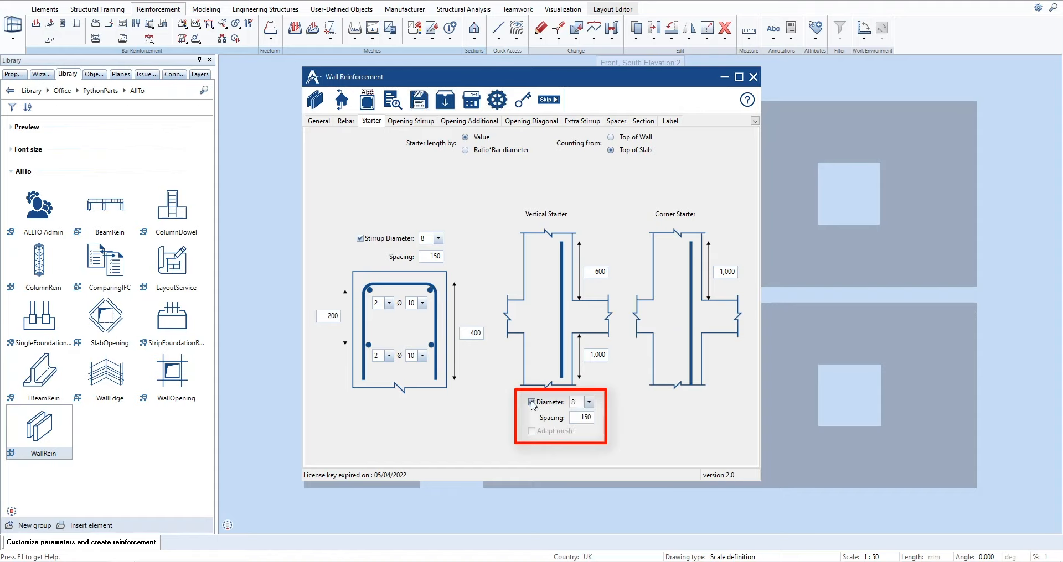
{"action": "double_click", "coordinate": [597, 355]}
{"action": "type", "text": "4"}
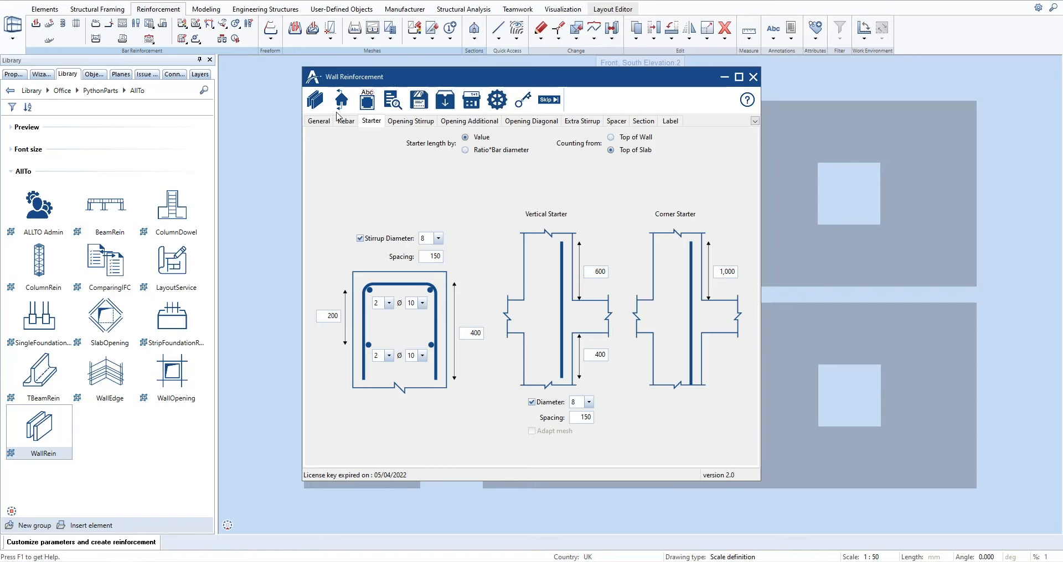
{"action": "left_click", "coordinate": [315, 99]}
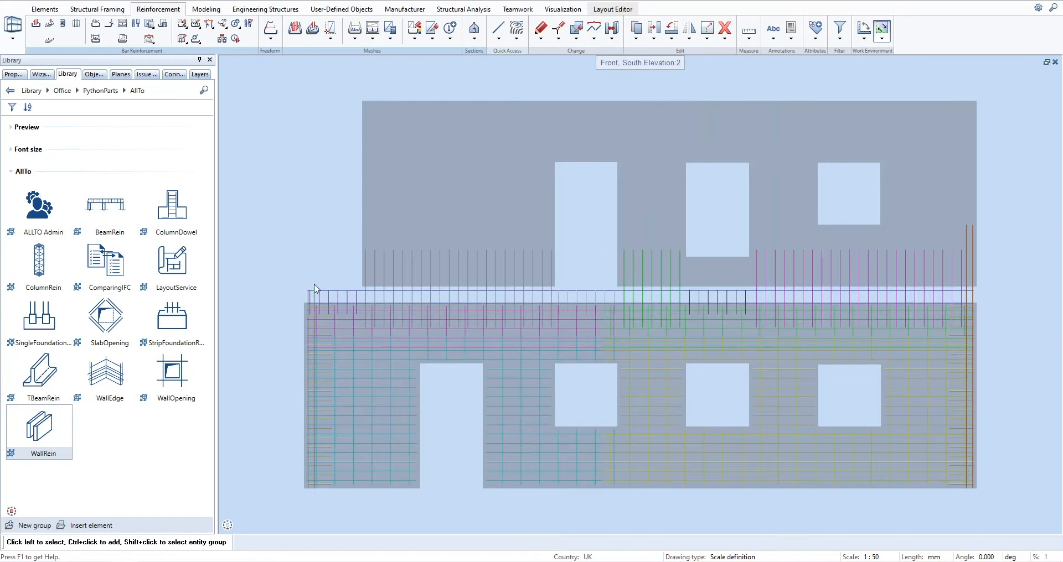
- Examine the separate starter bars overlapping the mesh along the top of the lower wall
{"action": "scroll", "coordinate": [315, 288], "scroll_direction": "up", "scroll_amount": 5}
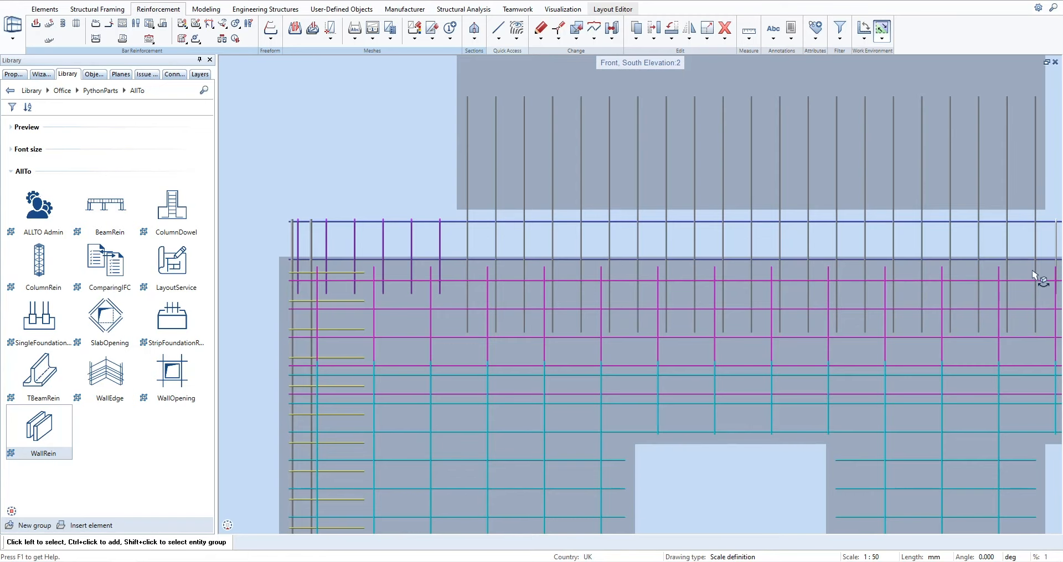
{"action": "mouse_move", "coordinate": [1031, 274]}
{"action": "middle_mouse_down"}
{"action": "mouse_move", "coordinate": [885, 306]}
{"action": "mouse_move", "coordinate": [593, 314]}
{"action": "middle_mouse_up"}
{"action": "mouse_move", "coordinate": [930, 314]}
{"action": "middle_mouse_down"}
{"action": "mouse_move", "coordinate": [939, 310]}
{"action": "mouse_move", "coordinate": [460, 313]}
{"action": "middle_mouse_up"}
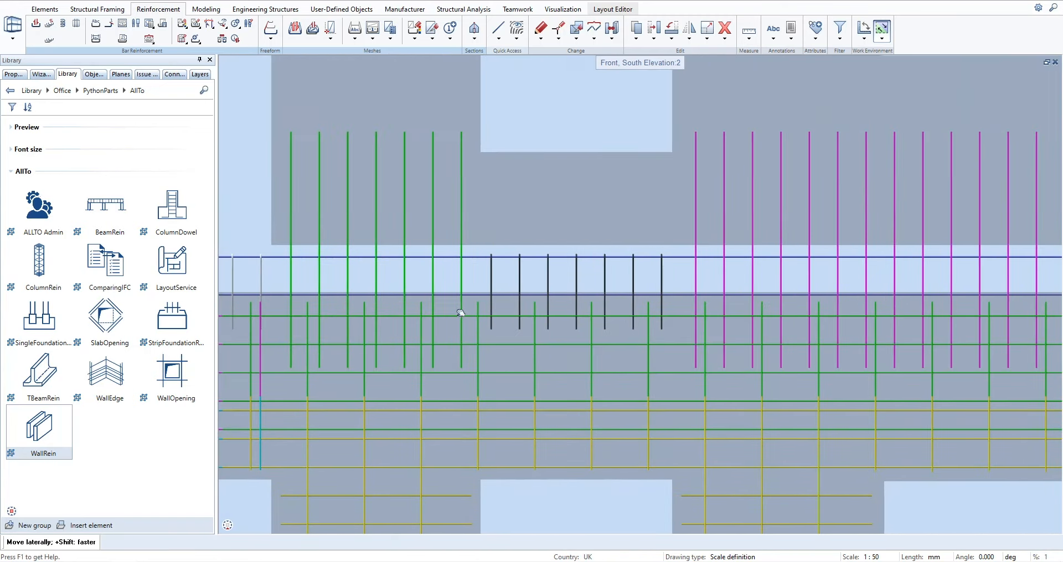
{"action": "middle_click_drag", "start_coordinate": [906, 311], "coordinate": [489, 312]}
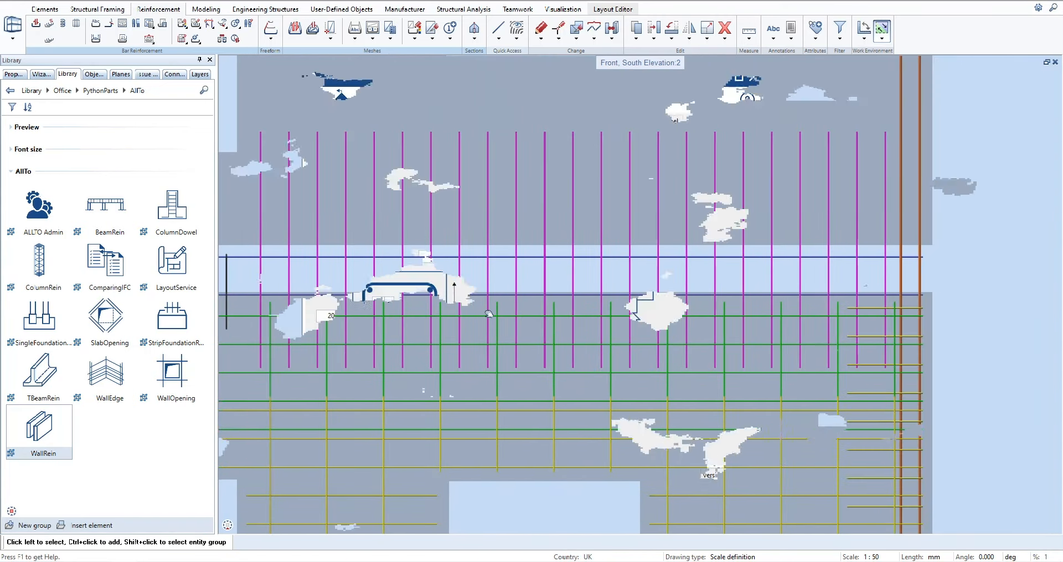
- Replace the separate vertical starter bars with the Adapt mesh option and create the wall reinforcement
{"action": "double_click", "coordinate": [489, 314]}
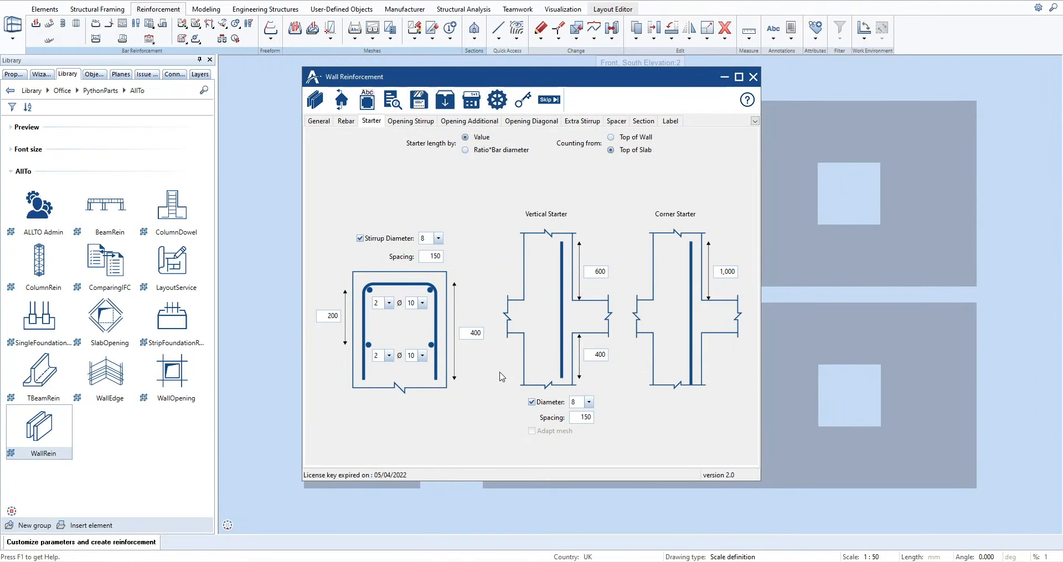
{"action": "left_click", "coordinate": [532, 403]}
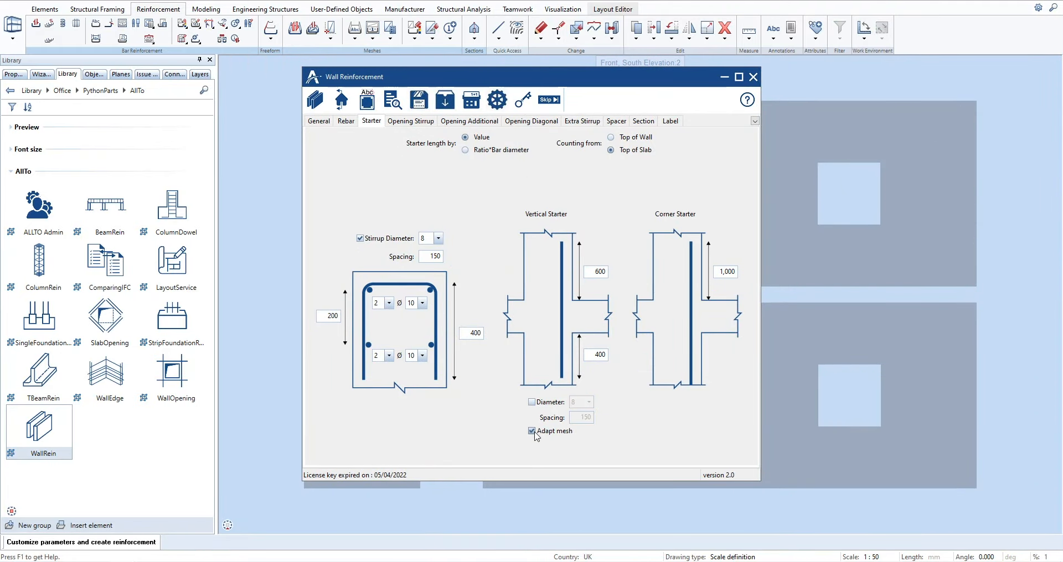
{"action": "left_click", "coordinate": [315, 101]}
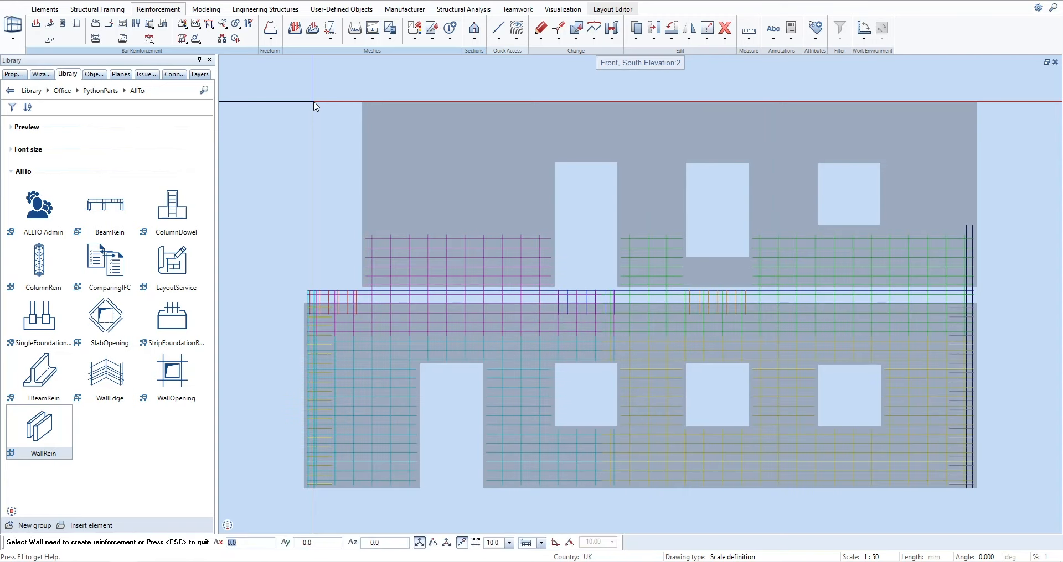
- Examine the adapted mesh and starter bars along the joint between the lower and upper walls in elevation
{"action": "scroll", "coordinate": [326, 299], "scroll_direction": "up", "scroll_amount": 3}
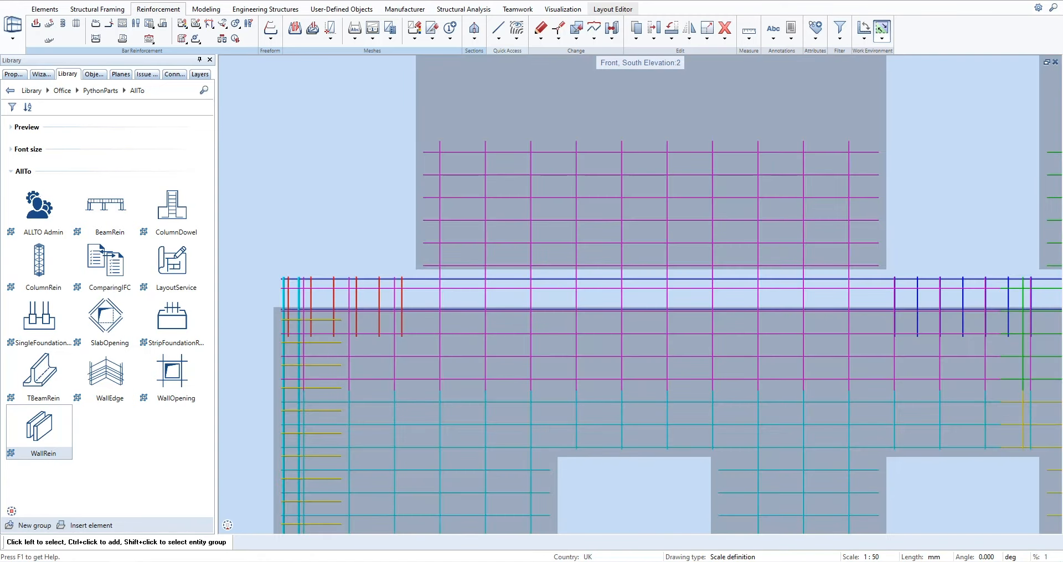
{"action": "middle_click_drag", "start_coordinate": [1051, 317], "coordinate": [546, 332]}
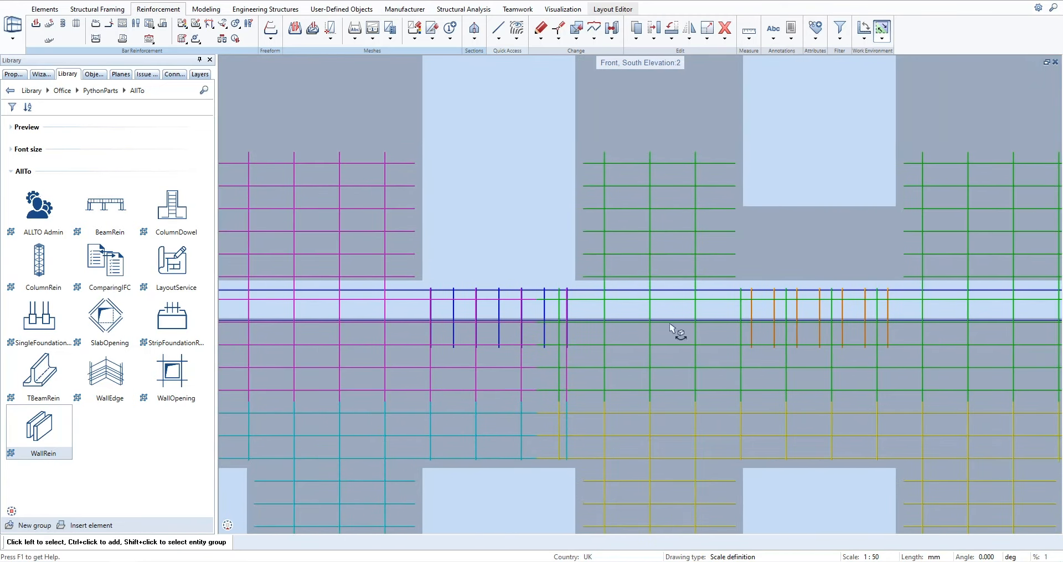
{"action": "middle_click_drag", "start_coordinate": [990, 305], "coordinate": [495, 316]}
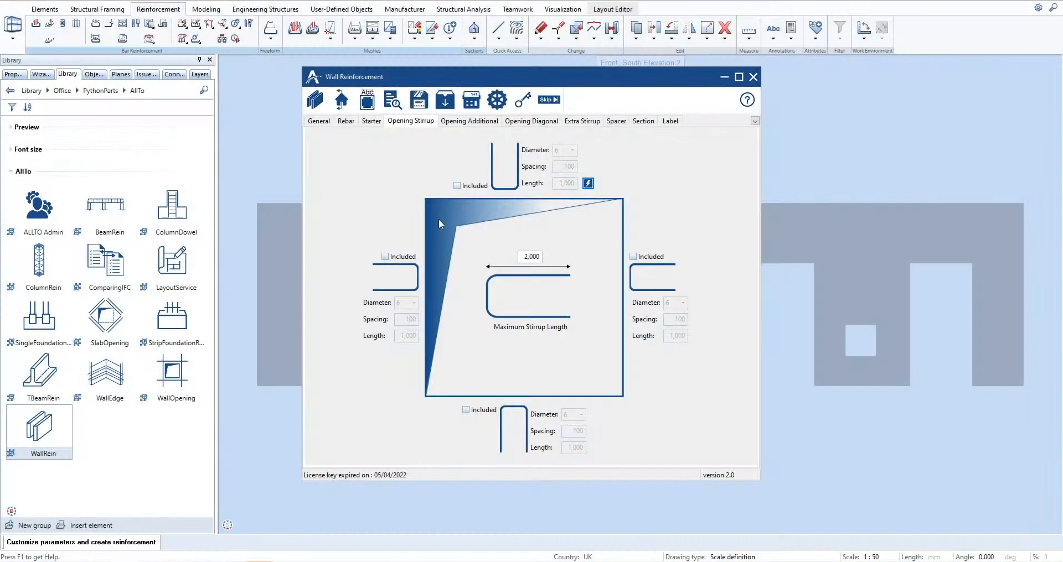
- Include opening stirrups with diameter 8, spacing 150 and length 600, and copy these data to the other sides of the opening
{"action": "left_click", "coordinate": [456, 186]}
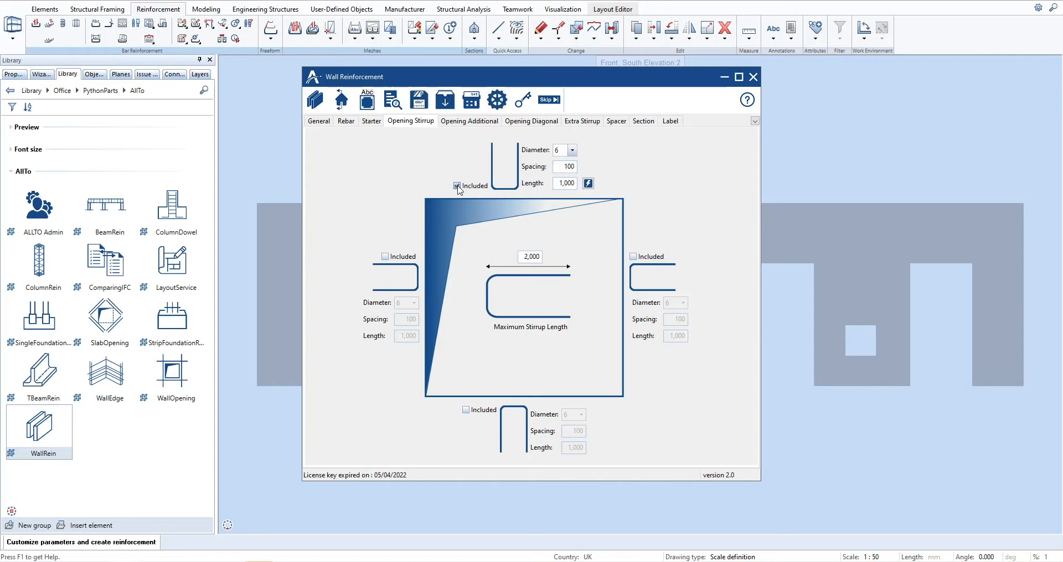
{"action": "left_click", "coordinate": [572, 150]}
{"action": "left_click", "coordinate": [562, 167]}
{"action": "left_click_drag", "start_coordinate": [574, 167], "coordinate": [557, 166]}
{"action": "type", "text": "150"}
{"action": "double_click", "coordinate": [556, 182]}
{"action": "type", "text": "600"}
{"action": "left_click", "coordinate": [588, 184]}
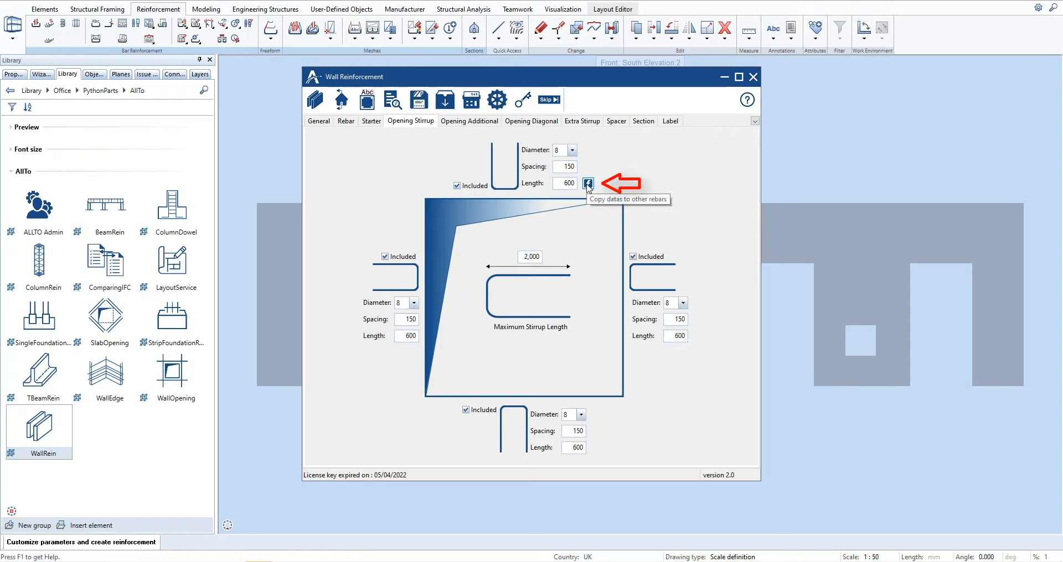
- Set the maximum stirrup length to 1200 and create the wall reinforcement
{"action": "double_click", "coordinate": [521, 257]}
{"action": "type", "text": "1200"}
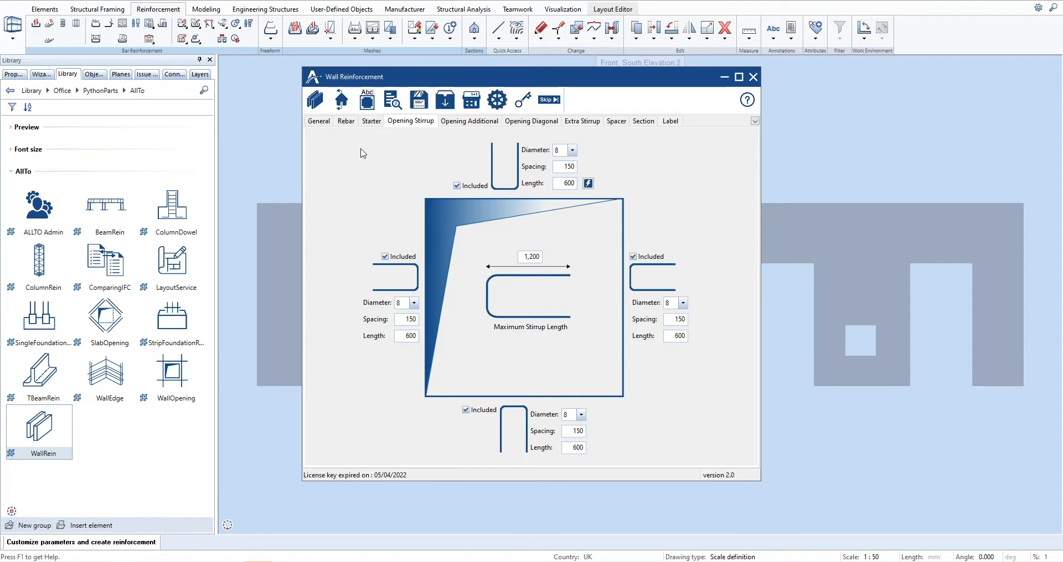
{"action": "left_click", "coordinate": [315, 101]}
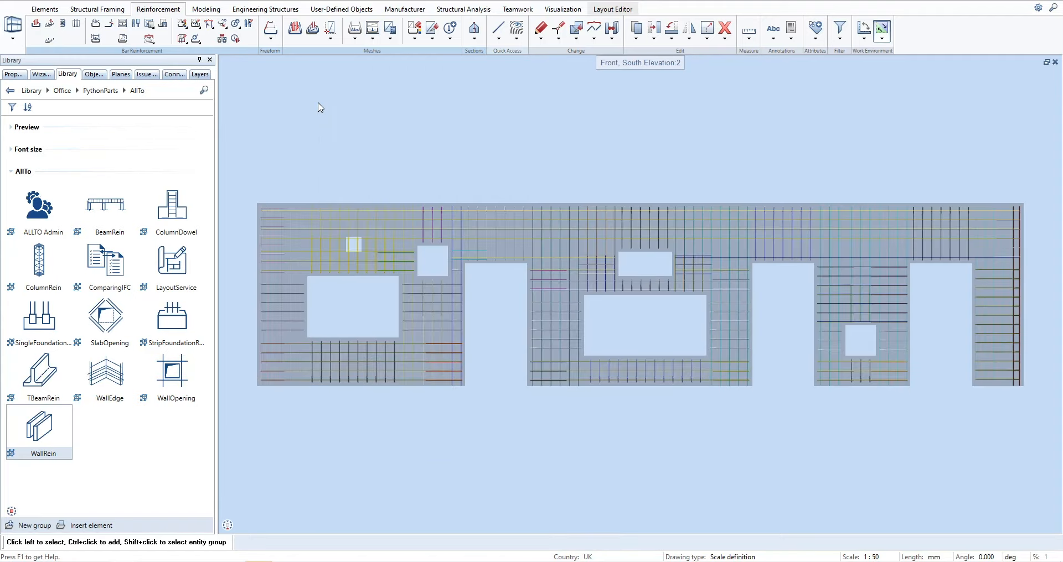
- Examine the stirrups around all the wall's window and door openings in 3D
{"action": "middle_click_drag", "start_coordinate": [546, 306], "coordinate": [396, 242], "text": "shift"}
{"action": "scroll", "coordinate": [373, 325], "scroll_direction": "up", "scroll_amount": 3}
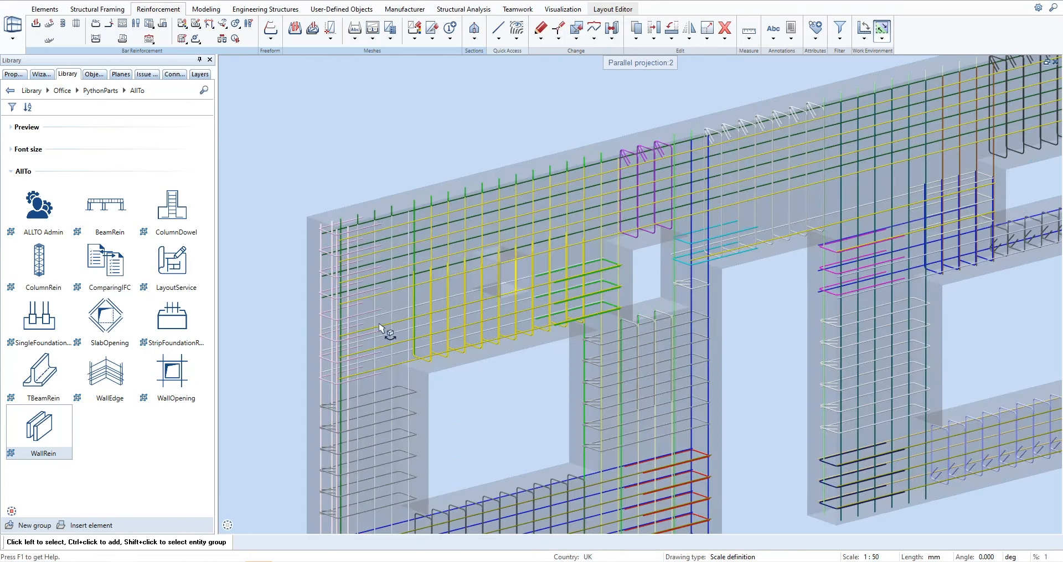
{"action": "scroll", "coordinate": [380, 328], "scroll_direction": "up", "scroll_amount": 1}
{"action": "middle_click_drag", "start_coordinate": [439, 332], "coordinate": [257, 312]}
{"action": "middle_click_drag", "start_coordinate": [876, 200], "coordinate": [450, 262]}
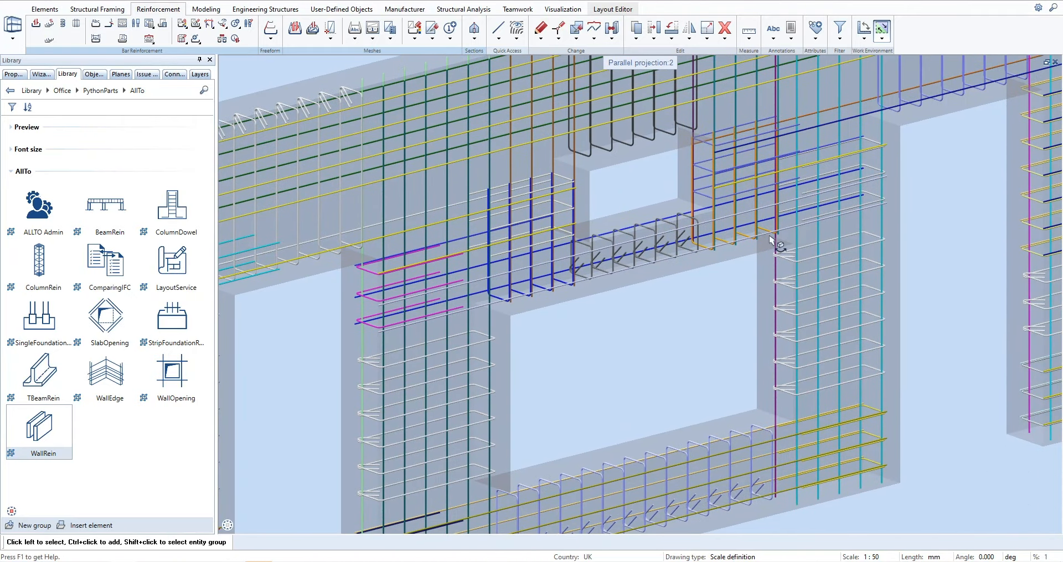
{"action": "middle_click_drag", "start_coordinate": [772, 242], "coordinate": [465, 313]}
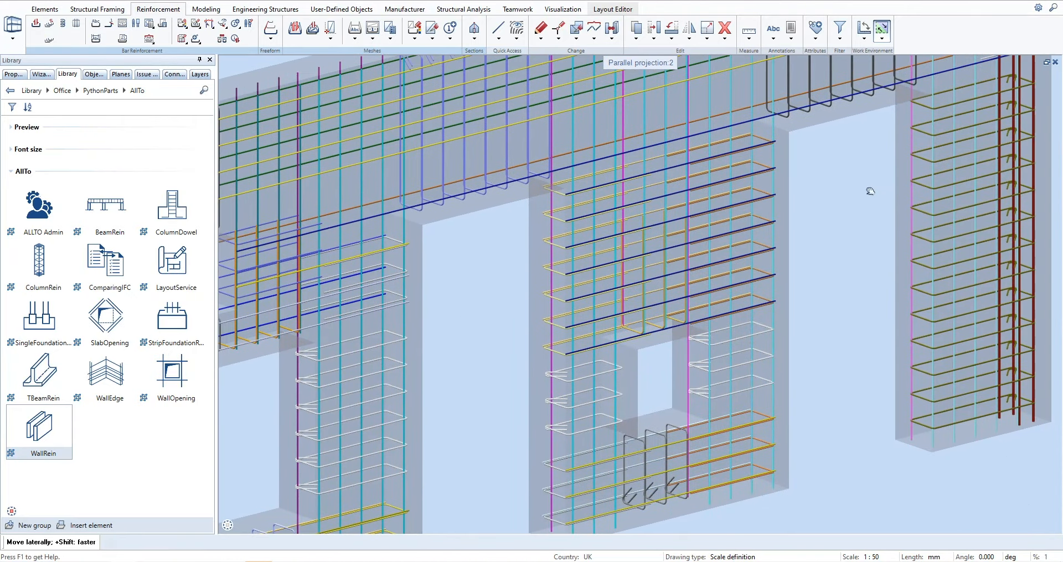
{"action": "middle_click_drag", "start_coordinate": [870, 192], "coordinate": [704, 333]}
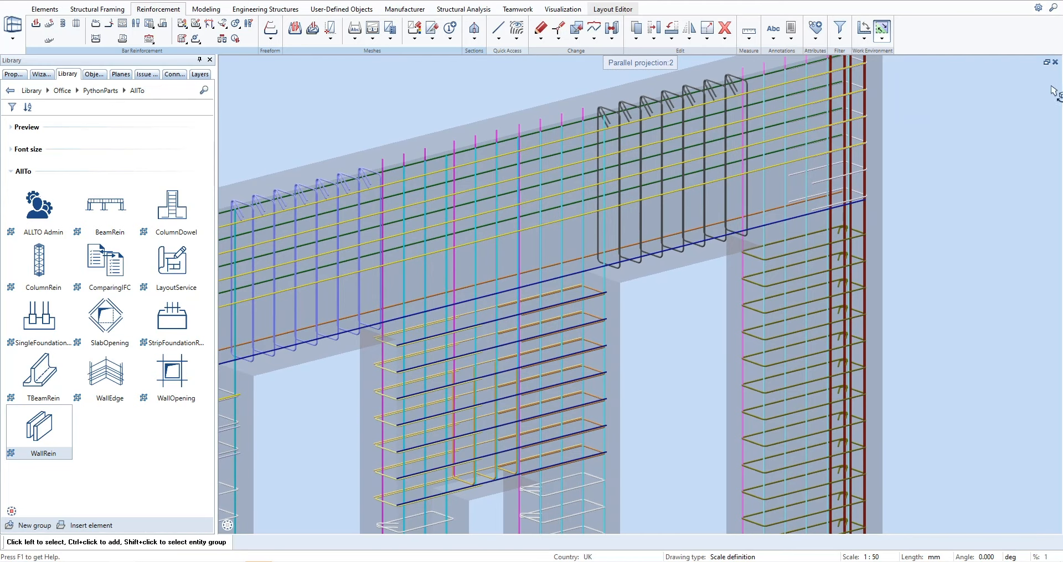
- Place partial schemas in the plan for the stirrups left of and above the first large window, outside the wall elevation
{"action": "left_click", "coordinate": [1047, 63]}
{"action": "left_click", "coordinate": [1047, 63]}
{"action": "middle_click_drag", "start_coordinate": [503, 339], "coordinate": [567, 314]}
{"action": "scroll", "coordinate": [424, 327], "scroll_direction": "up", "scroll_amount": 3}
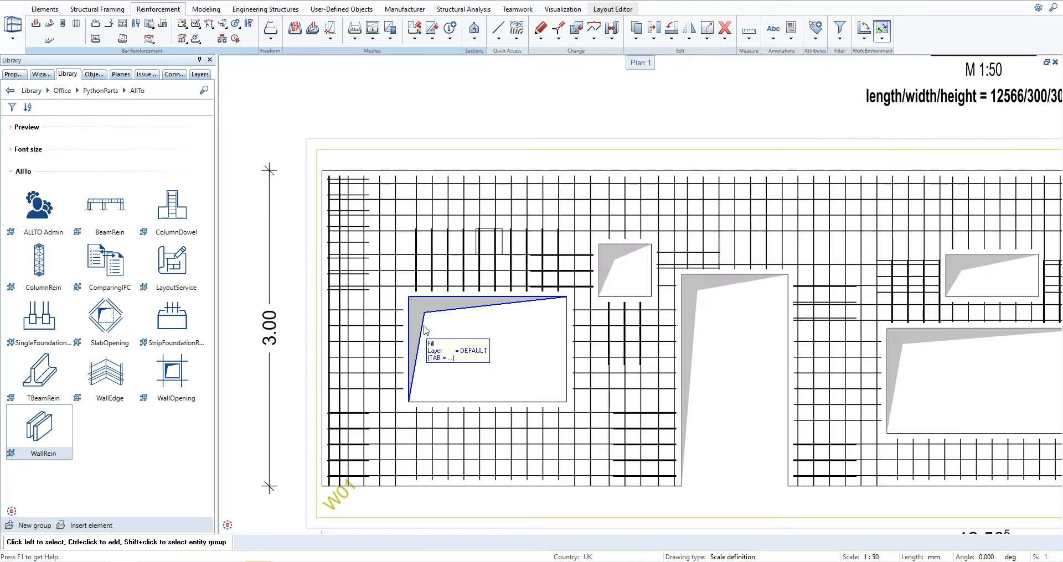
{"action": "middle_click_drag", "start_coordinate": [446, 344], "coordinate": [556, 359]}
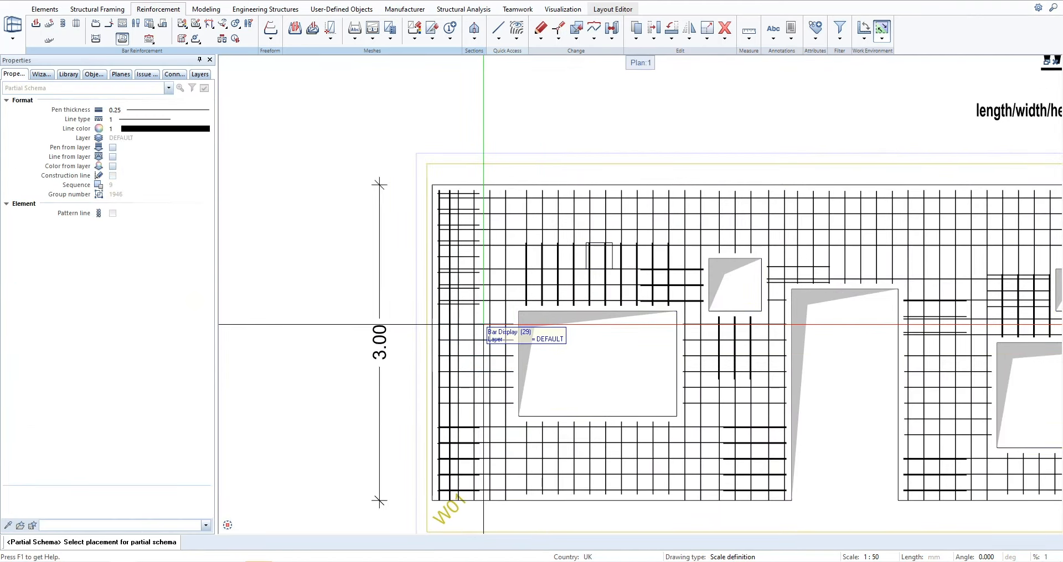
{"action": "left_click", "coordinate": [483, 325]}
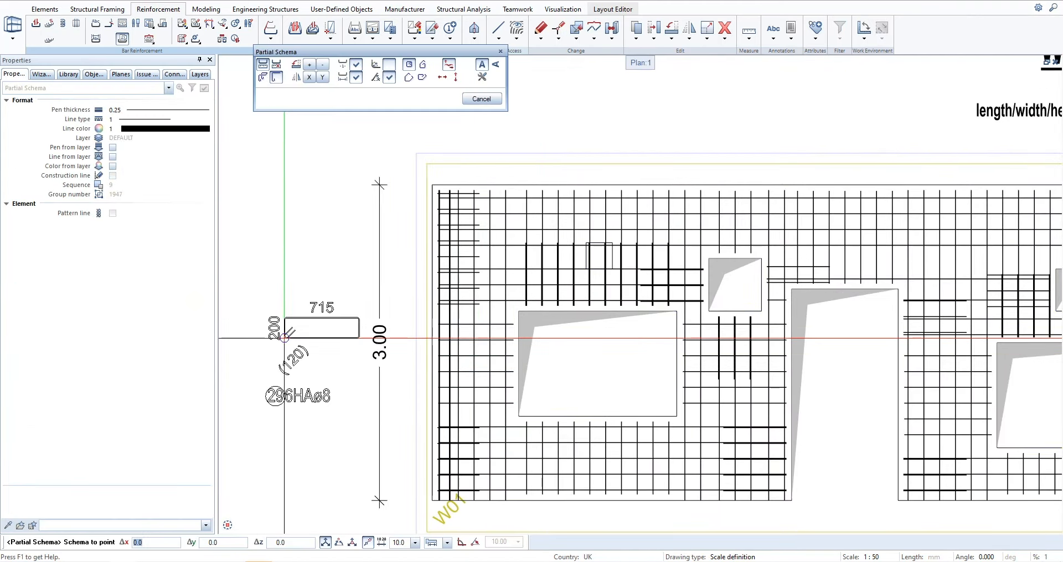
{"action": "left_click", "coordinate": [280, 338]}
{"action": "left_click", "coordinate": [525, 260]}
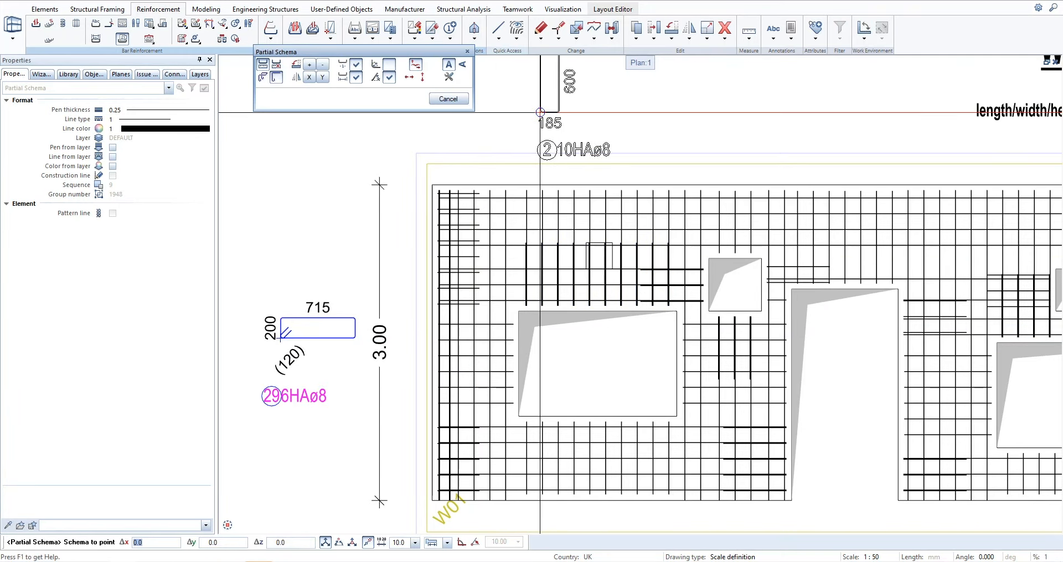
{"action": "left_click", "coordinate": [540, 113]}
- Place partial schemas below the wall elevation for the stirrups on both sides of the first doorway
{"action": "middle_click_drag", "start_coordinate": [714, 150], "coordinate": [709, 115]}
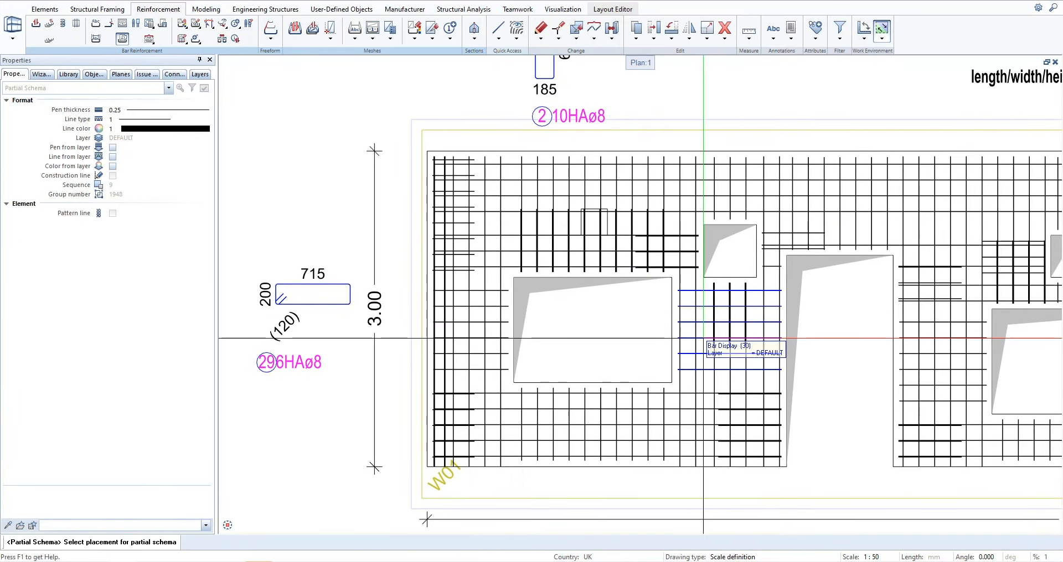
{"action": "left_click", "coordinate": [703, 339]}
{"action": "middle_click_drag", "start_coordinate": [714, 338], "coordinate": [683, 237]}
{"action": "left_click", "coordinate": [660, 490]}
{"action": "middle_click_drag", "start_coordinate": [879, 373], "coordinate": [710, 371]}
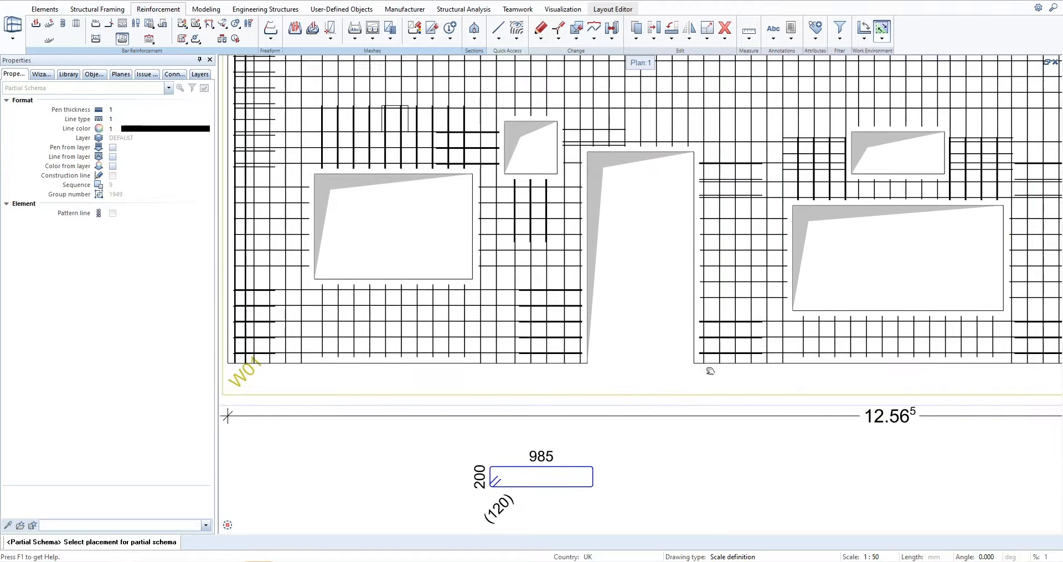
{"action": "left_click", "coordinate": [720, 352]}
{"action": "left_click", "coordinate": [657, 442]}
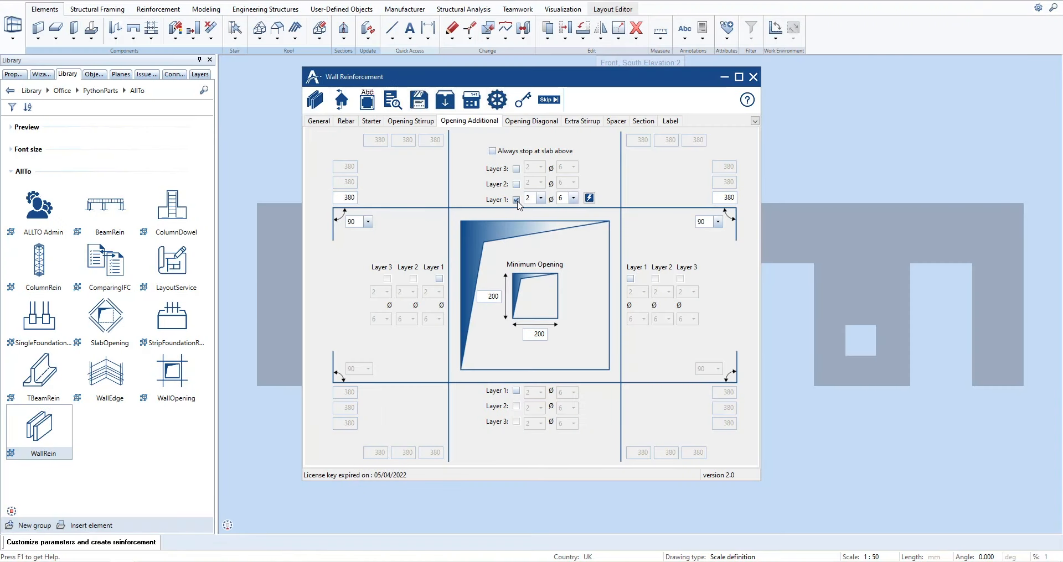
- Set the layer 1 additional bars above openings to 3 bars of diameter 12 with a length of 700 at both ends
{"action": "left_click", "coordinate": [541, 198]}
{"action": "left_click", "coordinate": [536, 218]}
{"action": "left_click", "coordinate": [574, 198]}
{"action": "left_click", "coordinate": [567, 237]}
{"action": "left_click", "coordinate": [728, 199]}
{"action": "type", "text": "700"}
{"action": "left_click", "coordinate": [719, 222]}
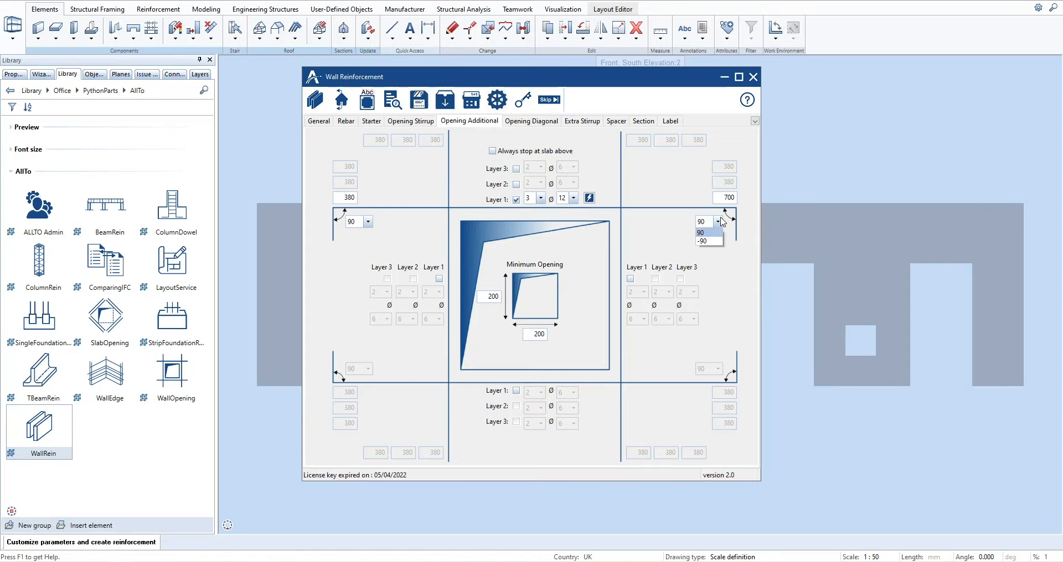
{"action": "left_click", "coordinate": [718, 222]}
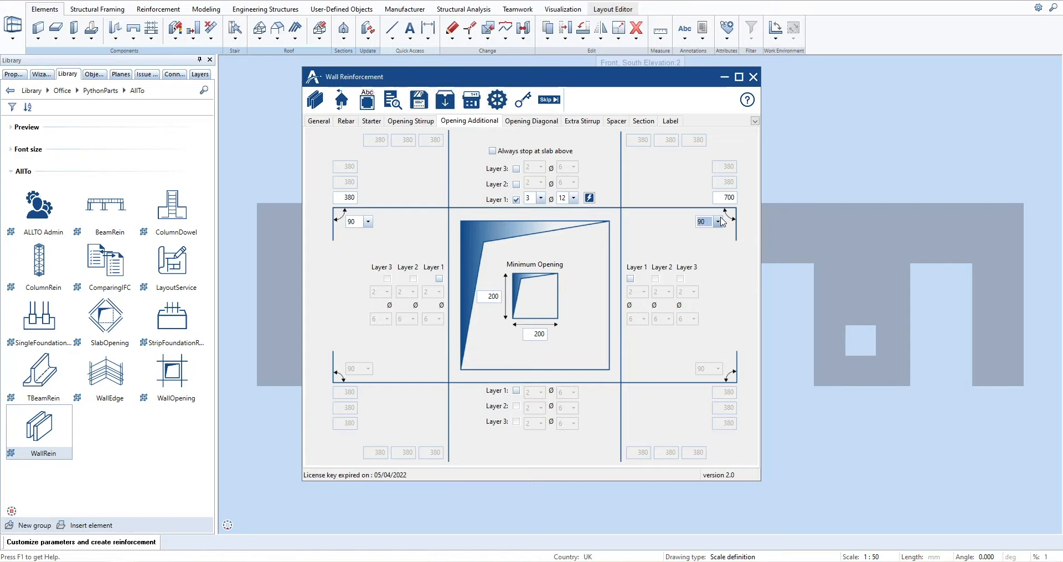
{"action": "left_click", "coordinate": [351, 198]}
{"action": "type", "text": "700"}
- Enable layer 2 of the additional bars above openings and copy the layer 1 data to the other rebars
{"action": "left_click", "coordinate": [516, 184]}
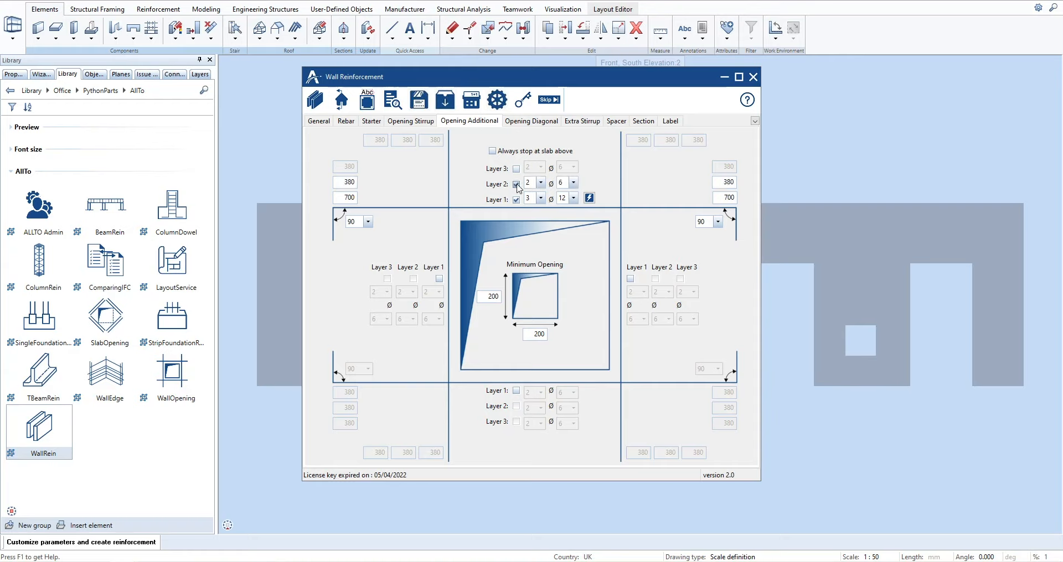
{"action": "left_click", "coordinate": [590, 198]}
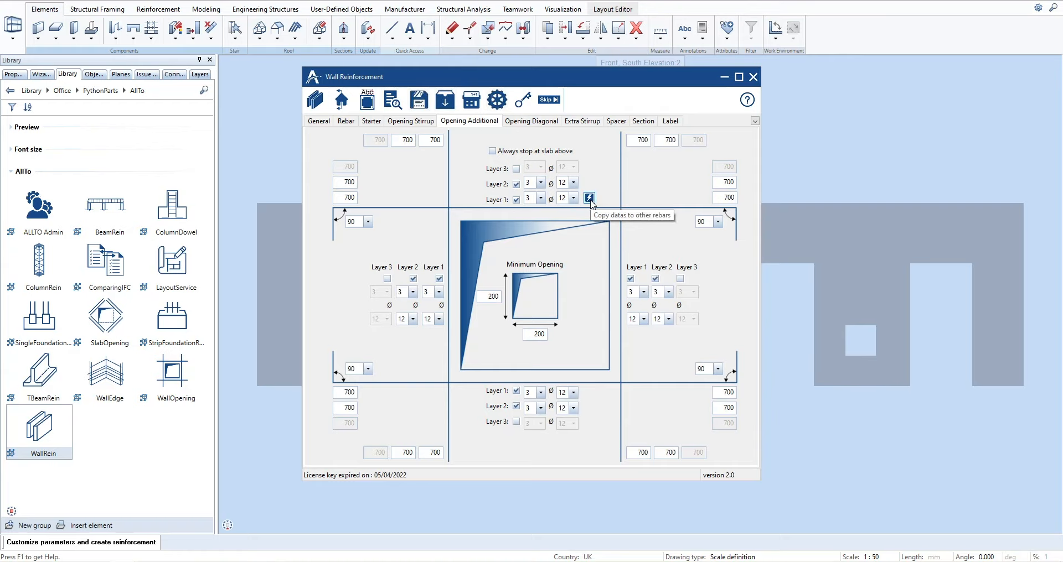
- Set the minimum opening for additional bars to 500 by 500 and create the wall reinforcement
{"action": "double_click", "coordinate": [486, 297]}
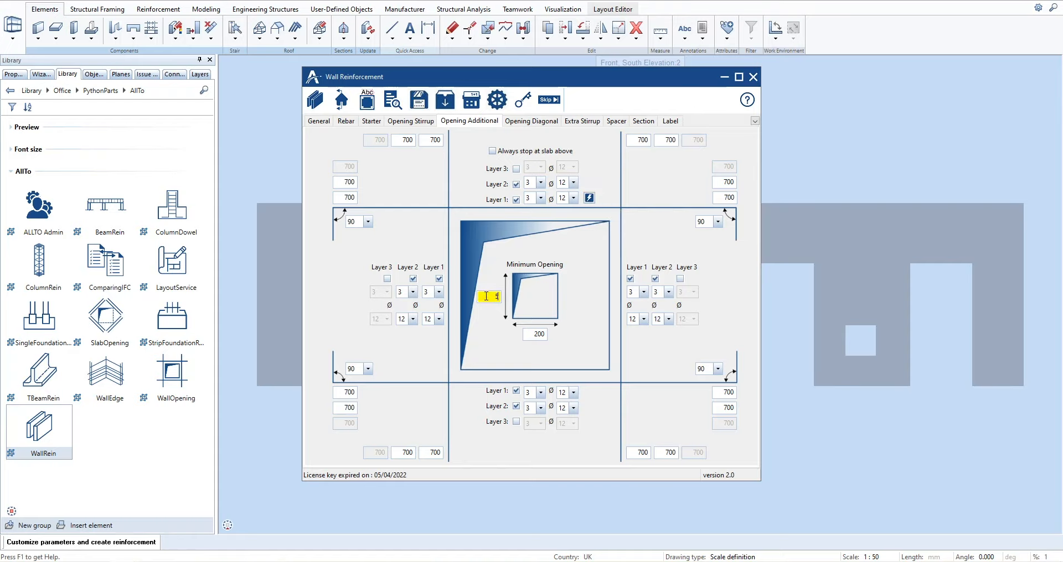
{"action": "type", "text": "500"}
{"action": "double_click", "coordinate": [534, 334]}
{"action": "type", "text": "500"}
{"action": "left_click", "coordinate": [315, 100]}
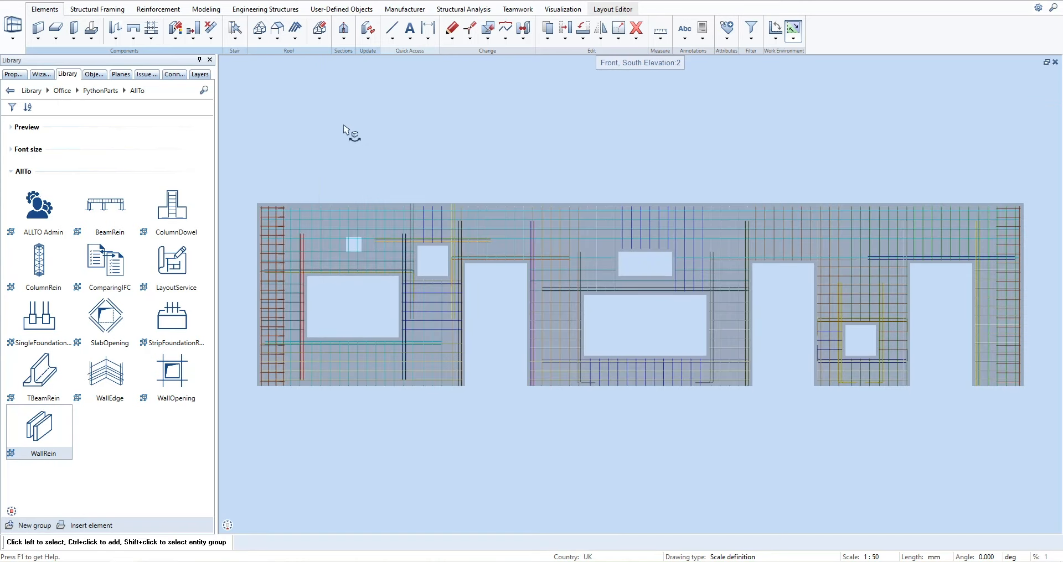
- Examine the additional bars around the small square opening and the low opening above the wide window
{"action": "scroll", "coordinate": [360, 268], "scroll_direction": "up", "scroll_amount": 5}
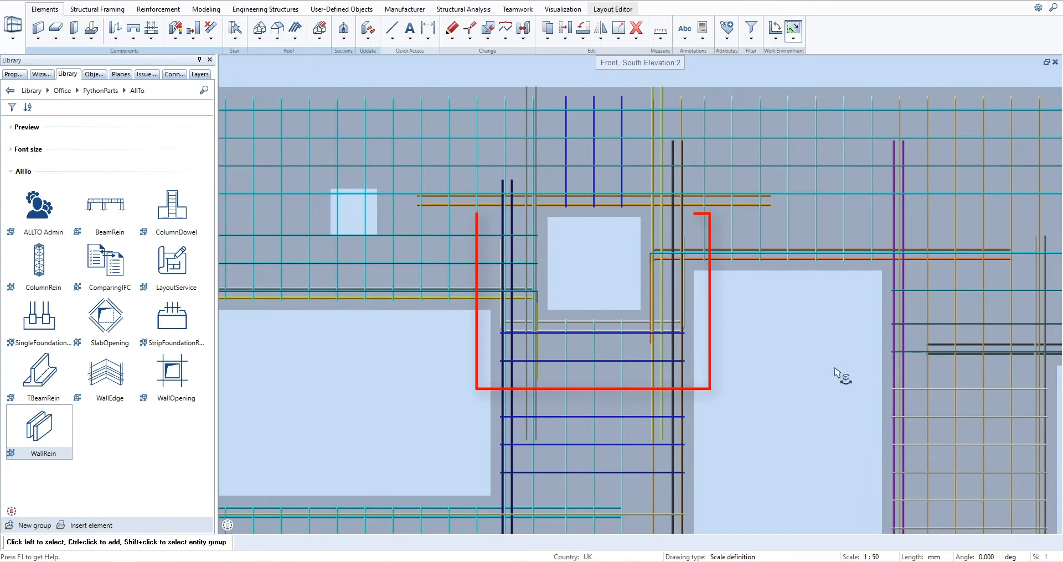
{"action": "mouse_move", "coordinate": [837, 373]}
{"action": "middle_mouse_down"}
{"action": "mouse_move", "coordinate": [538, 273]}
{"action": "mouse_move", "coordinate": [442, 223]}
{"action": "middle_mouse_up"}
{"action": "mouse_move", "coordinate": [845, 291]}
{"action": "middle_mouse_down"}
{"action": "mouse_move", "coordinate": [728, 301]}
{"action": "mouse_move", "coordinate": [671, 444]}
{"action": "middle_mouse_up"}
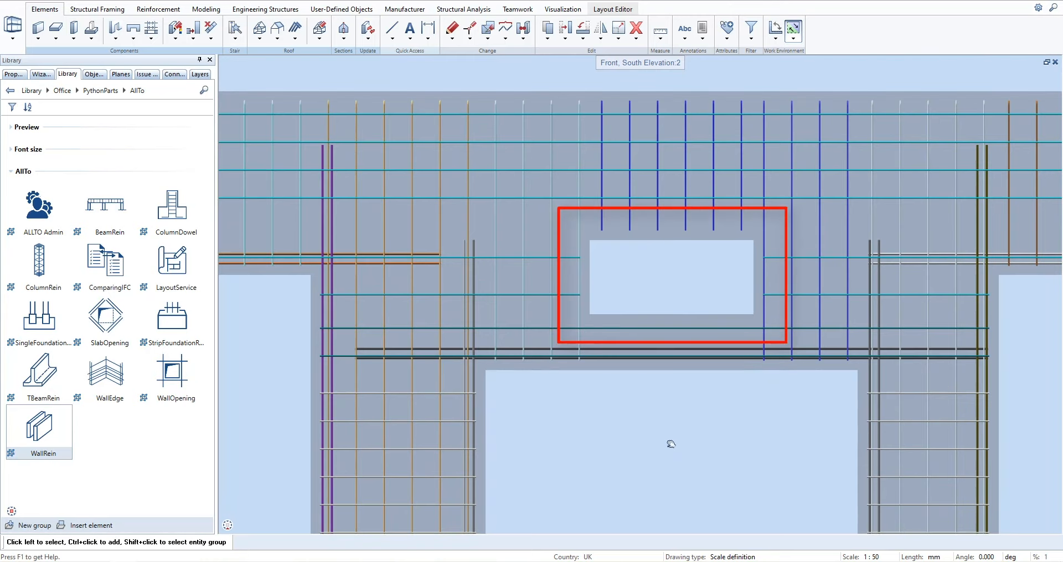
- Place a partial schema below the wall elevation in the plan for the horizontal bars above the small square opening
{"action": "left_click", "coordinate": [1046, 62]}
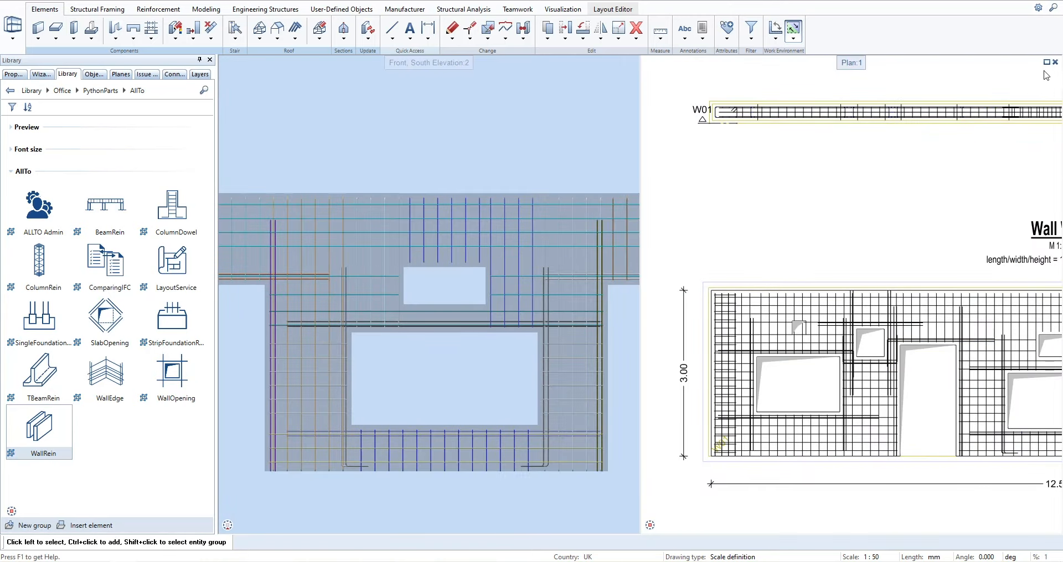
{"action": "left_click", "coordinate": [1047, 62]}
{"action": "scroll", "coordinate": [460, 308], "scroll_direction": "up", "scroll_amount": 5}
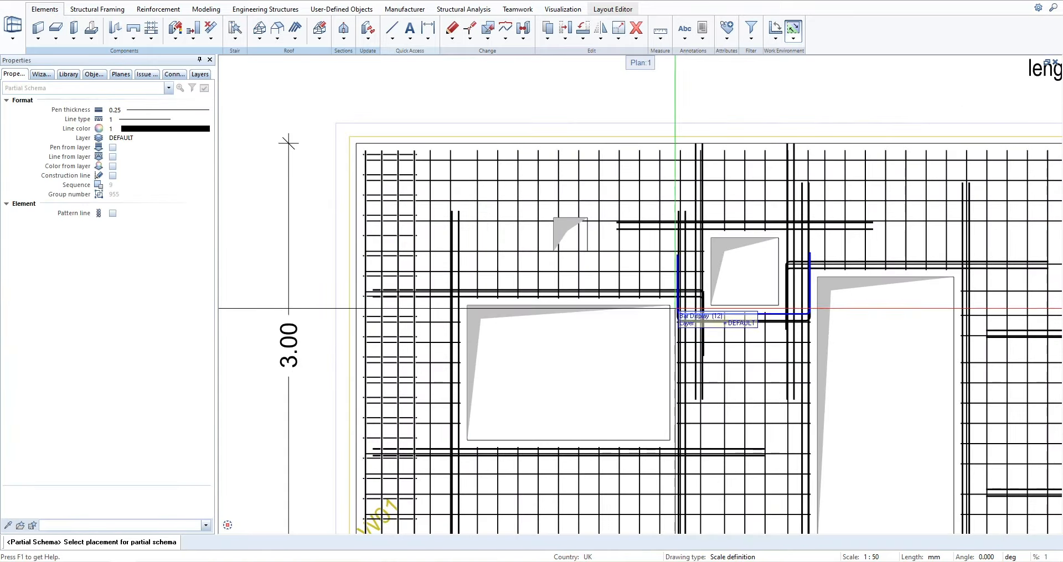
{"action": "scroll", "coordinate": [731, 329], "scroll_direction": "up", "scroll_amount": 2}
{"action": "left_click", "coordinate": [737, 162]}
{"action": "scroll", "coordinate": [716, 199], "scroll_direction": "down", "scroll_amount": 6}
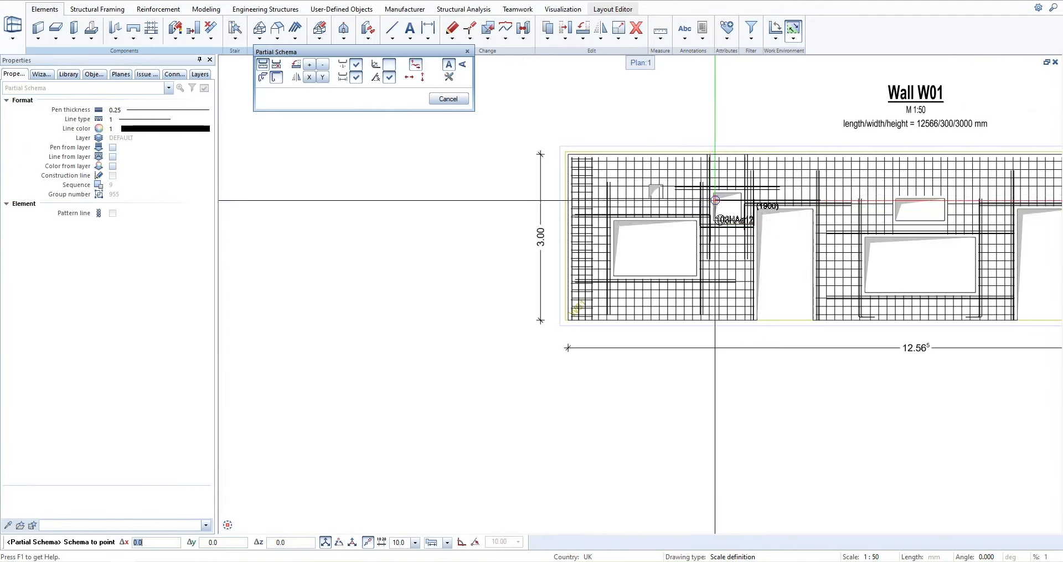
{"action": "left_click", "coordinate": [676, 401]}
- Place a partial schema below the wall elevation for the U-shaped bars under the small square opening
{"action": "scroll", "coordinate": [688, 202], "scroll_direction": "up", "scroll_amount": 3}
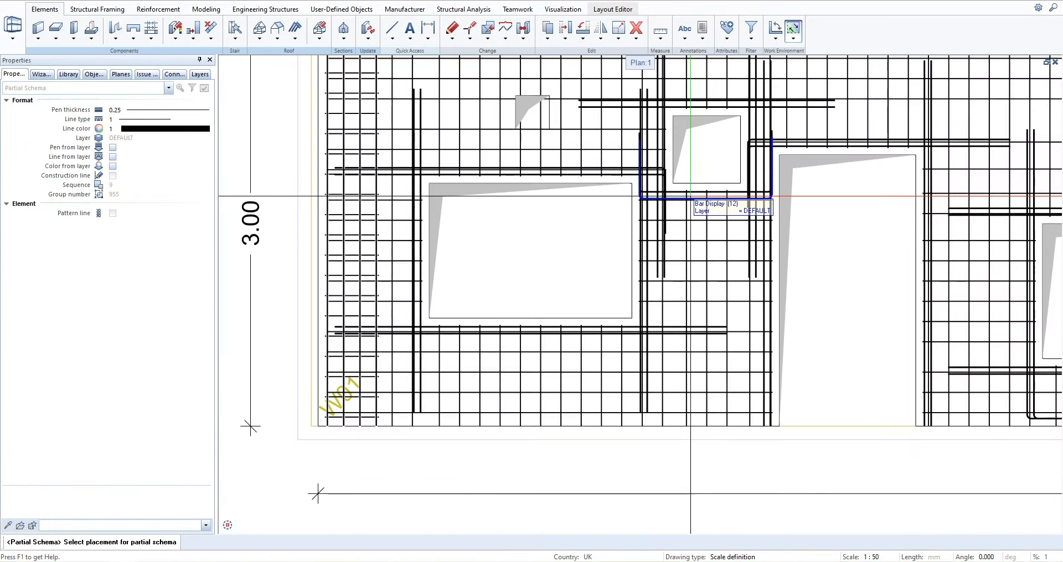
{"action": "left_click", "coordinate": [692, 197]}
{"action": "scroll", "coordinate": [667, 362], "scroll_direction": "down", "scroll_amount": 4}
{"action": "middle_click_drag", "start_coordinate": [653, 427], "coordinate": [654, 320]}
{"action": "left_click", "coordinate": [671, 420]}
- Place a partial schema below the wall elevation for the bent vertical bars beside the second wide window
{"action": "scroll", "coordinate": [821, 304], "scroll_direction": "up", "scroll_amount": 5}
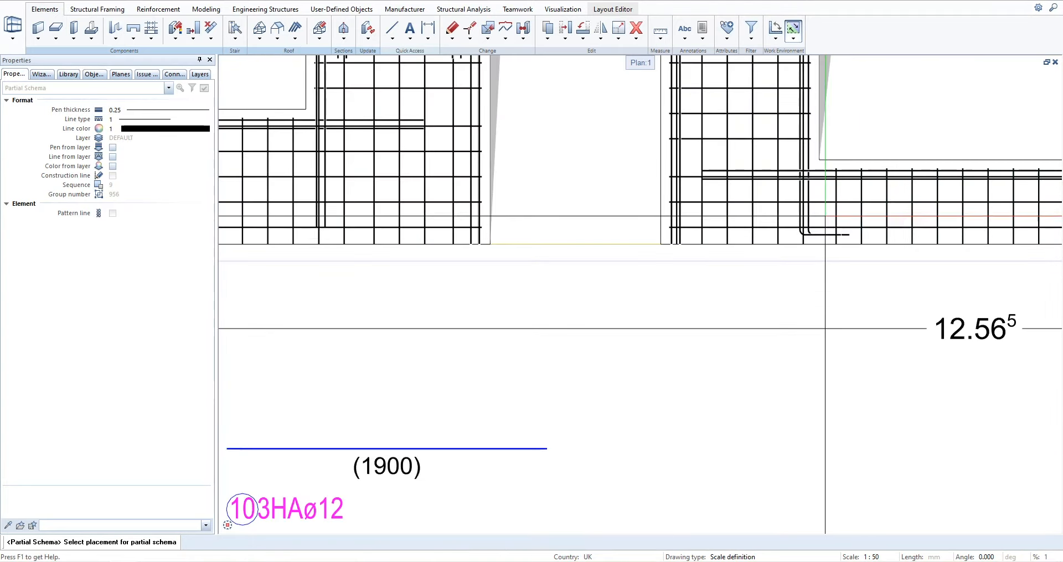
{"action": "left_click", "coordinate": [808, 212]}
{"action": "scroll", "coordinate": [774, 476], "scroll_direction": "down", "scroll_amount": 4}
{"action": "middle_click_drag", "start_coordinate": [775, 490], "coordinate": [771, 362]}
{"action": "left_click", "coordinate": [778, 430]}
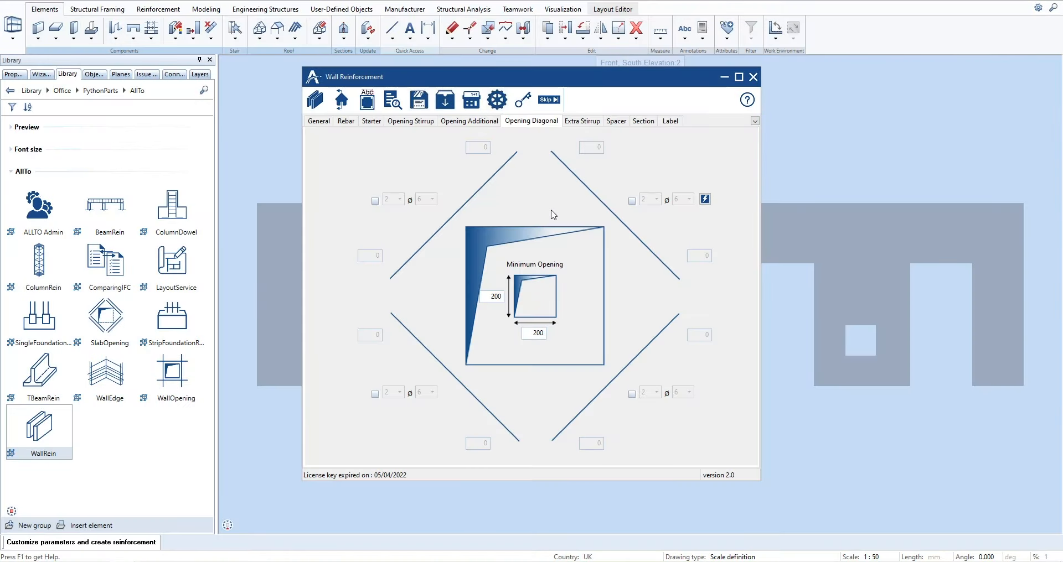
- Include opening diagonal bars as 3 bars of diameter 10 with 700 at both ends, and copy these data to the other corners
{"action": "left_click", "coordinate": [632, 201]}
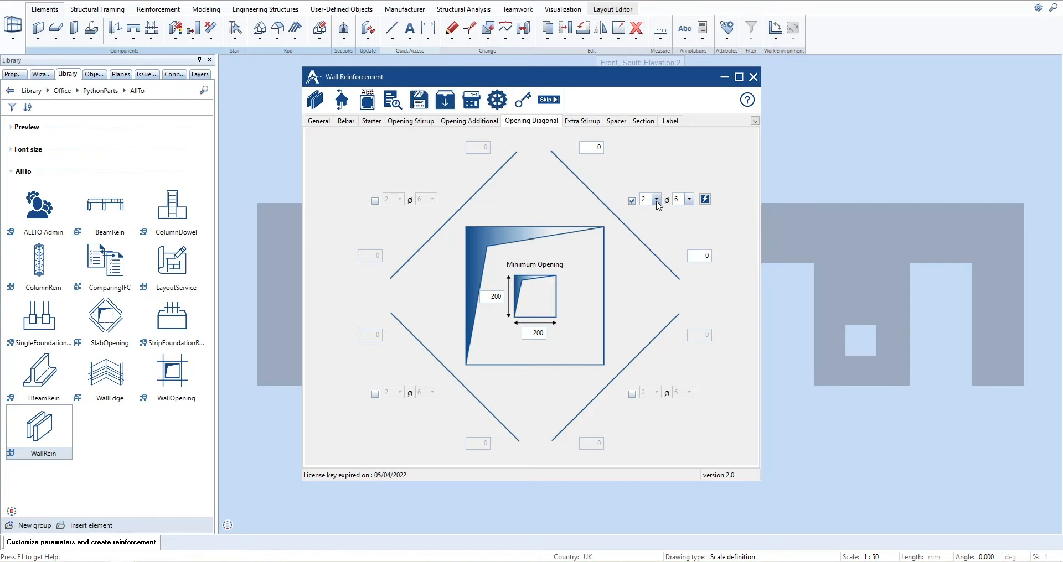
{"action": "left_click", "coordinate": [656, 199]}
{"action": "left_click", "coordinate": [649, 219]}
{"action": "left_click", "coordinate": [690, 200]}
{"action": "left_click", "coordinate": [679, 227]}
{"action": "left_click", "coordinate": [592, 148]}
{"action": "type", "text": "700"}
{"action": "left_click", "coordinate": [699, 254]}
{"action": "type", "text": "70"}
{"action": "left_click", "coordinate": [705, 200]}
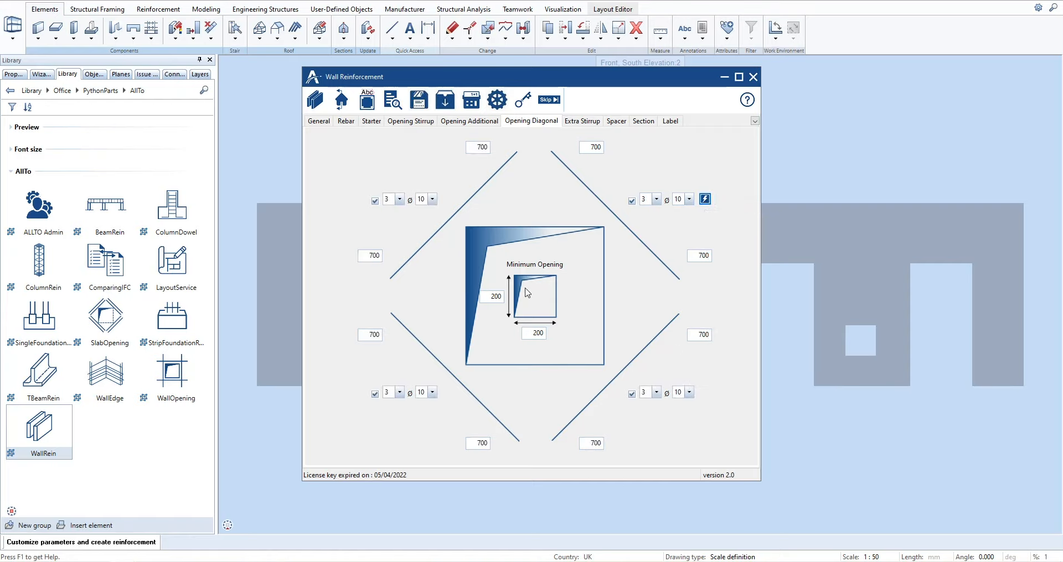
- Set the minimum opening for diagonal bars to 500 by 500 and create the wall reinforcement
{"action": "double_click", "coordinate": [485, 299]}
{"action": "type", "text": "500"}
{"action": "double_click", "coordinate": [527, 333]}
{"action": "type", "text": "500"}
{"action": "left_click", "coordinate": [315, 101]}
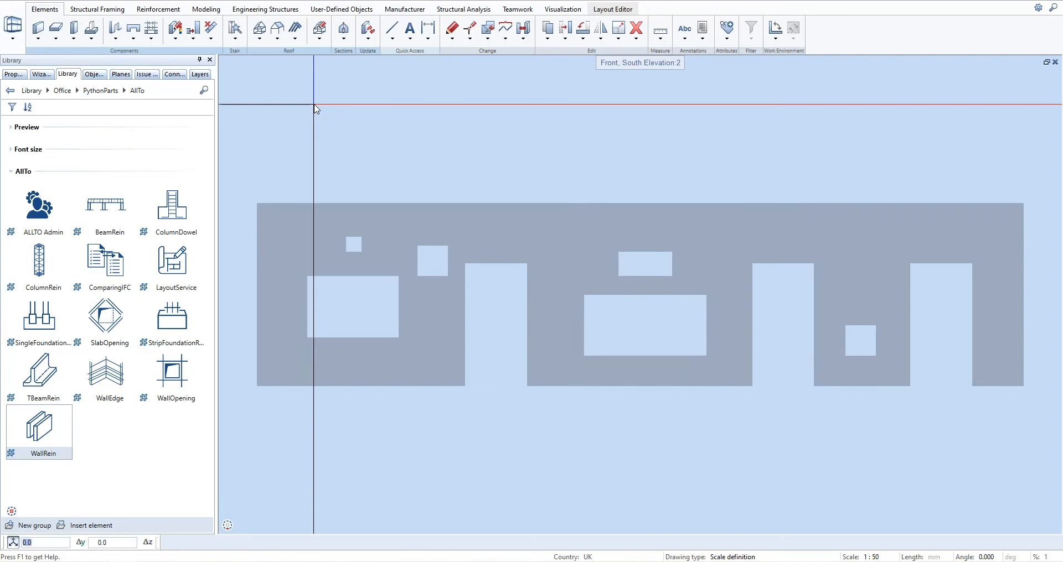
- Examine the diagonal bars at the corners of the openings along the wall elevation
{"action": "scroll", "coordinate": [408, 317], "scroll_direction": "up", "scroll_amount": 5}
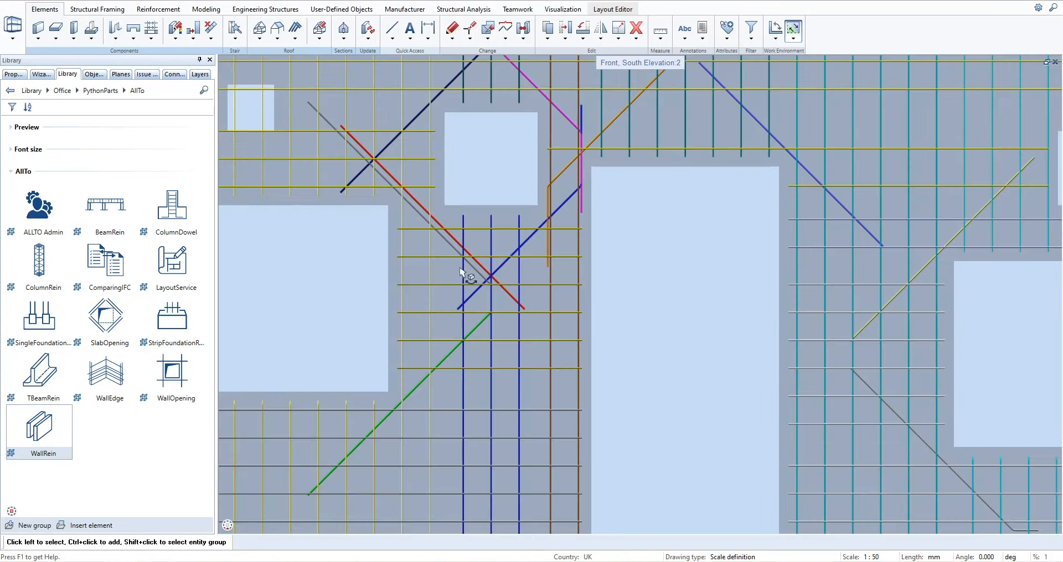
{"action": "middle_click_drag", "start_coordinate": [678, 283], "coordinate": [692, 355]}
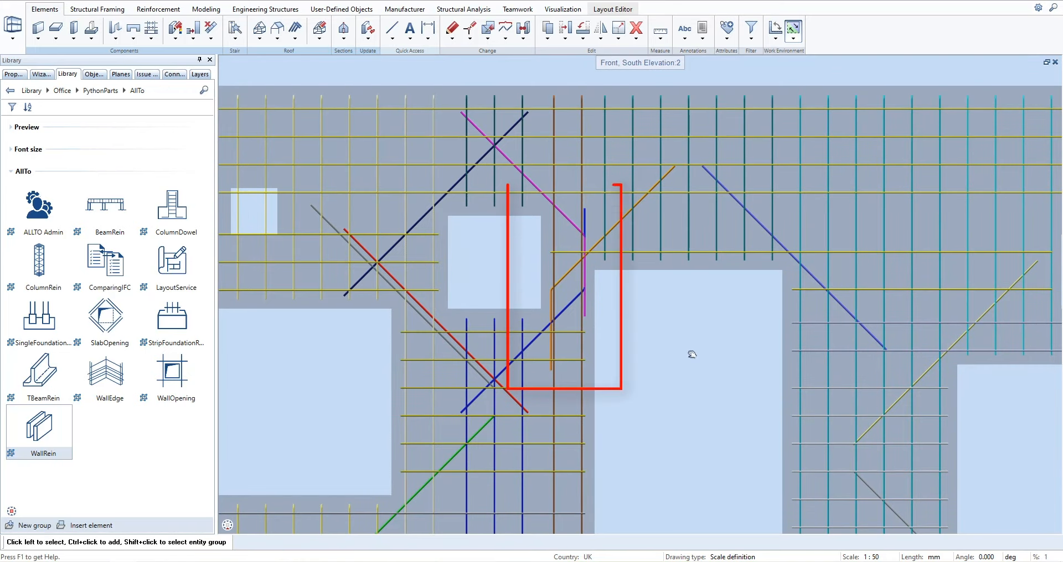
{"action": "middle_click_drag", "start_coordinate": [842, 429], "coordinate": [495, 276]}
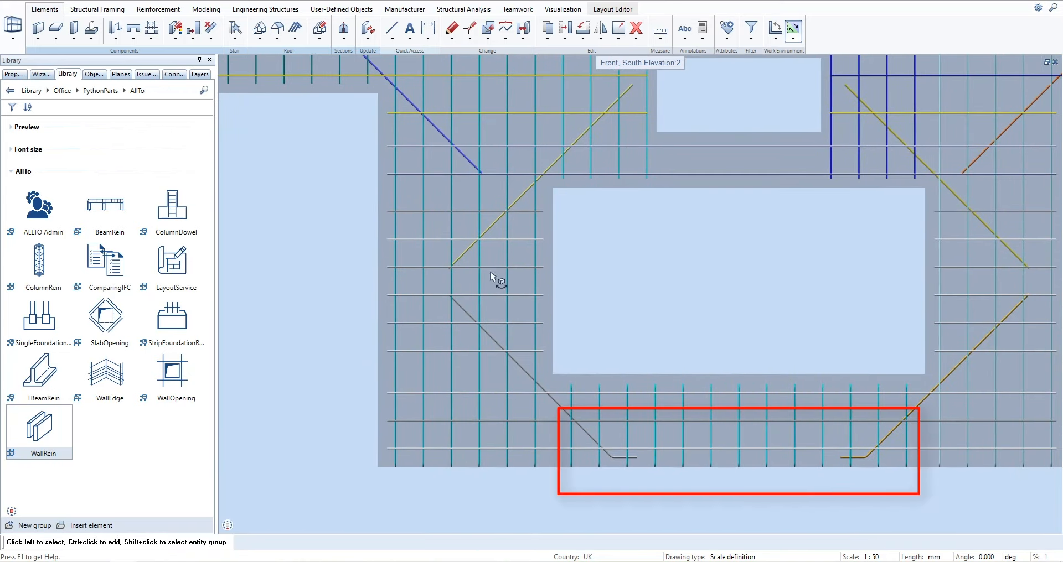
{"action": "middle_click_drag", "start_coordinate": [845, 169], "coordinate": [763, 379]}
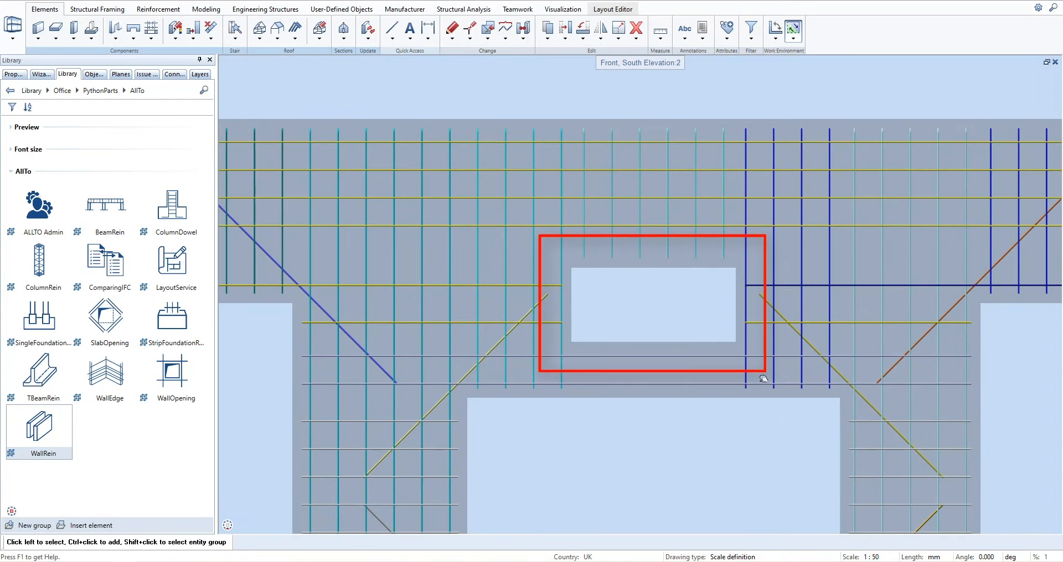
- In the plan view, place a partial schema below the wall elevation for a straight diagonal bar between the first wide window and small opening
{"action": "left_click", "coordinate": [1046, 62]}
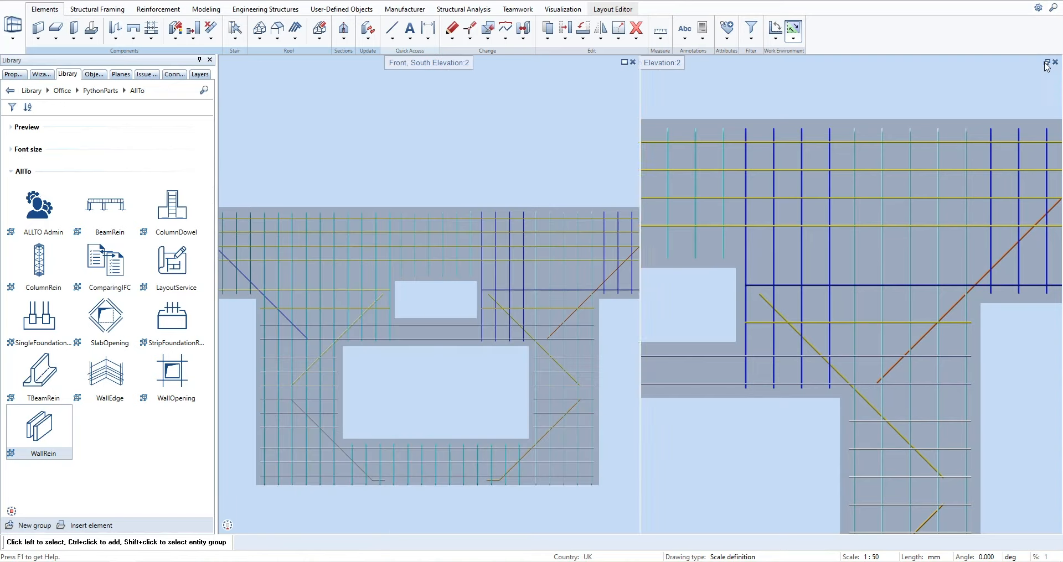
{"action": "left_click", "coordinate": [1046, 63]}
{"action": "middle_click_drag", "start_coordinate": [445, 368], "coordinate": [537, 311]}
{"action": "scroll", "coordinate": [537, 311], "scroll_direction": "up", "scroll_amount": 4}
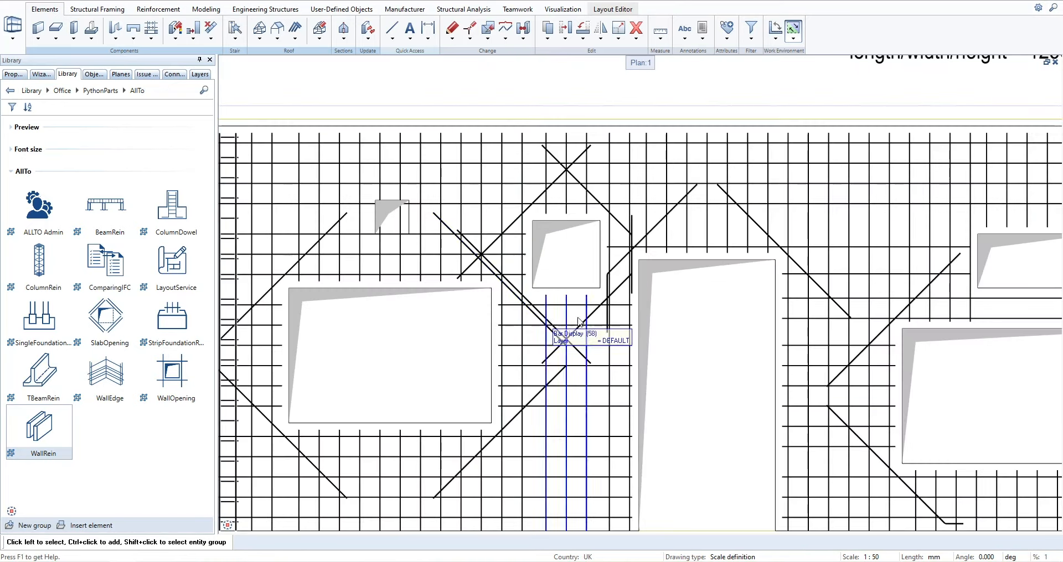
{"action": "right_click", "coordinate": [548, 319]}
{"action": "right_click", "coordinate": [548, 319]}
{"action": "scroll", "coordinate": [568, 314], "scroll_direction": "up", "scroll_amount": 1}
{"action": "left_click", "coordinate": [498, 287]}
{"action": "scroll", "coordinate": [508, 335], "scroll_direction": "down", "scroll_amount": 5}
{"action": "middle_click_drag", "start_coordinate": [513, 373], "coordinate": [552, 245]}
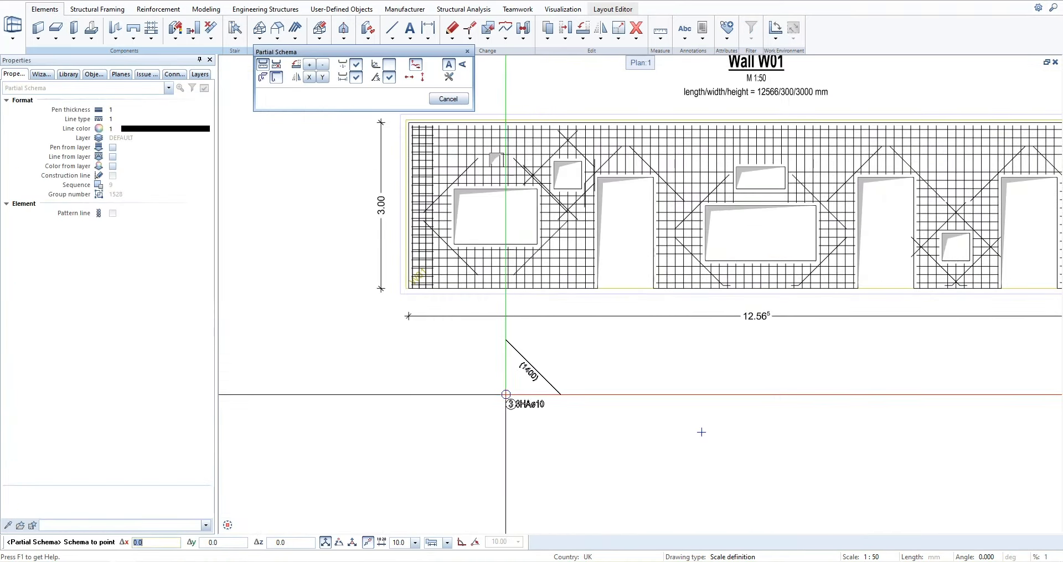
{"action": "left_click", "coordinate": [504, 409]}
- Place a partial schema below the wall elevation for the bent diagonal bar beside the first door opening
{"action": "scroll", "coordinate": [600, 193], "scroll_direction": "up", "scroll_amount": 3}
{"action": "left_click", "coordinate": [577, 167]}
{"action": "middle_click_drag", "start_coordinate": [569, 425], "coordinate": [586, 277]}
{"action": "left_click", "coordinate": [588, 422]}
- Place a partial schema below the wall elevation for the bent diagonal bar at the second wide window's lower corner, and end the command
{"action": "middle_click_drag", "start_coordinate": [831, 334], "coordinate": [673, 263]}
{"action": "left_click", "coordinate": [667, 276]}
{"action": "left_click", "coordinate": [665, 353]}
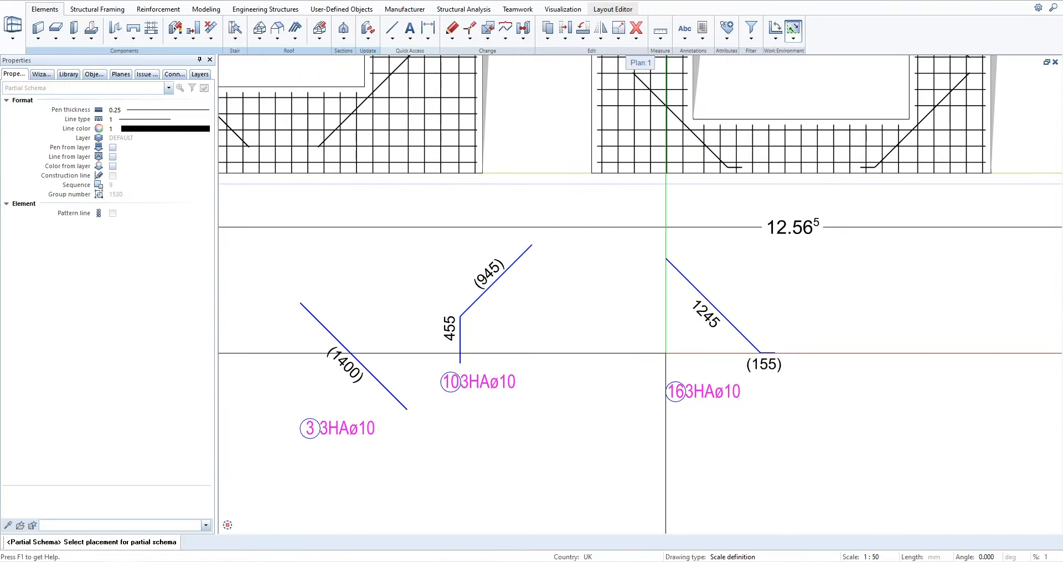
{"action": "key", "text": "Escape"}
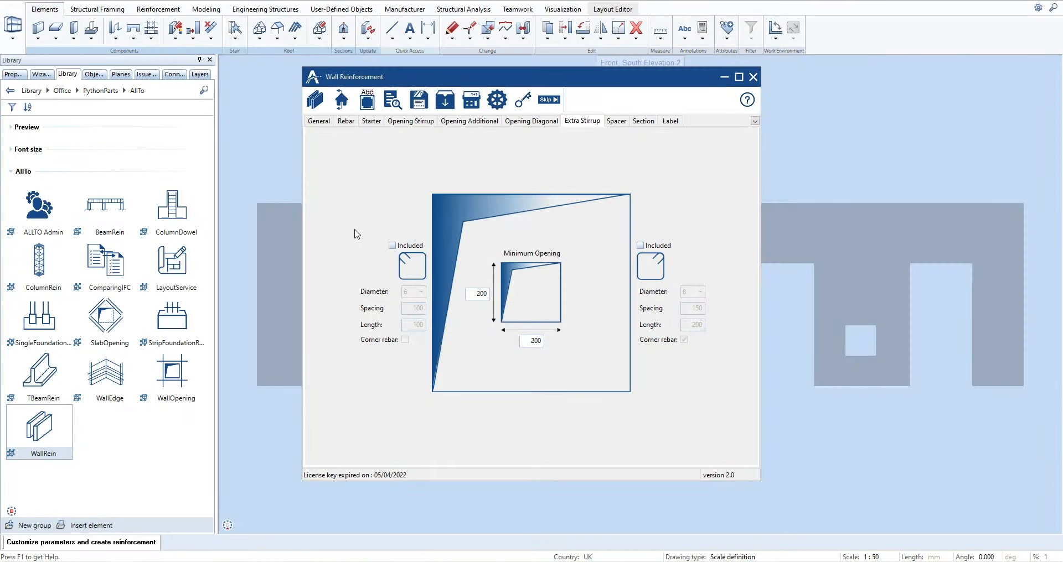
- Include extra stirrups on both sides of the openings, with diameter 8, spacing 150, length 200 and corner rebars
{"action": "left_click", "coordinate": [393, 246]}
{"action": "left_click", "coordinate": [422, 292]}
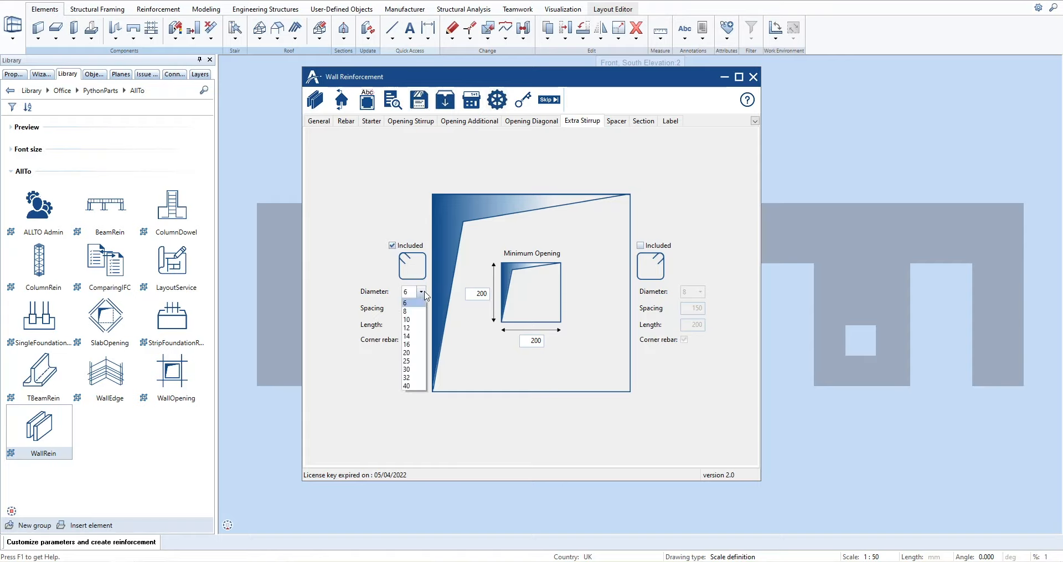
{"action": "left_click", "coordinate": [413, 311]}
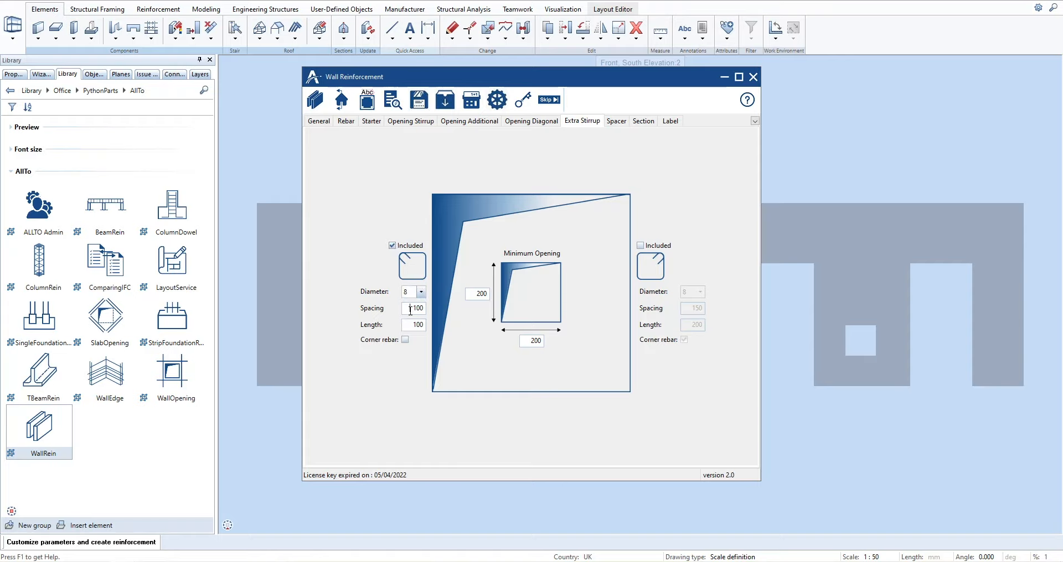
{"action": "double_click", "coordinate": [410, 311]}
{"action": "type", "text": "150"}
{"action": "key", "text": "Return"}
{"action": "double_click", "coordinate": [410, 324]}
{"action": "type", "text": "200"}
{"action": "left_click", "coordinate": [641, 247]}
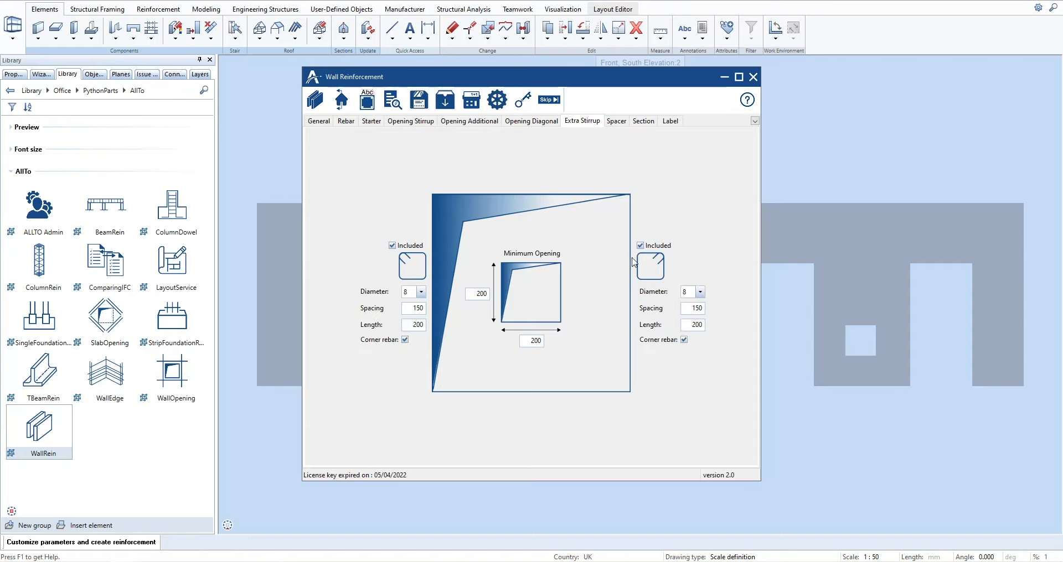
- Set the minimum opening for extra stirrups to 800 by 800 and create the wall reinforcement
{"action": "double_click", "coordinate": [474, 294]}
{"action": "type", "text": "800"}
{"action": "double_click", "coordinate": [526, 342]}
{"action": "type", "text": "800"}
{"action": "left_click", "coordinate": [315, 100]}
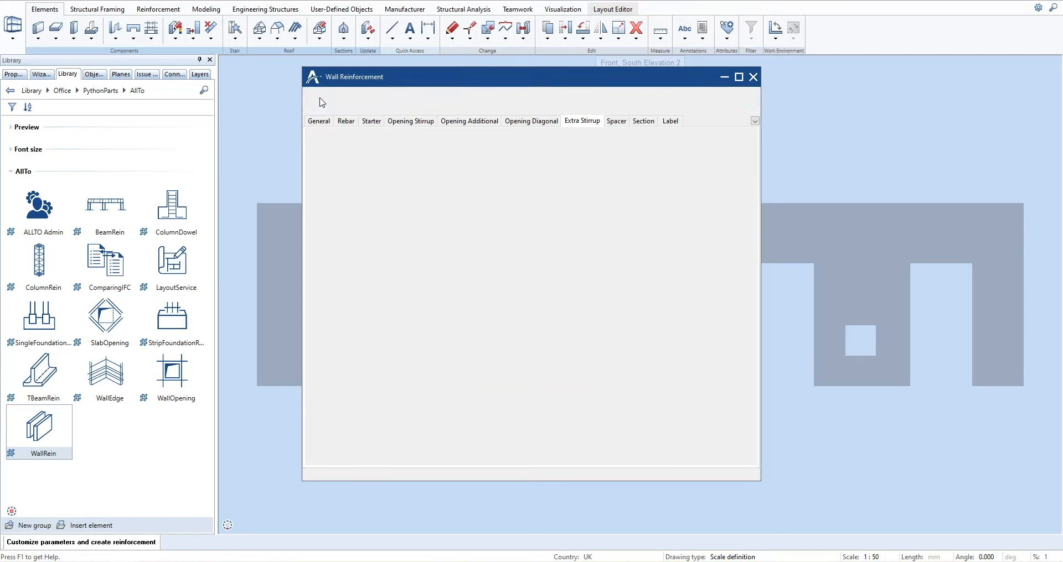
- Examine the extra stirrups beside the window and door openings in a 3D view along the wall
{"action": "scroll", "coordinate": [327, 321], "scroll_direction": "up", "scroll_amount": 3}
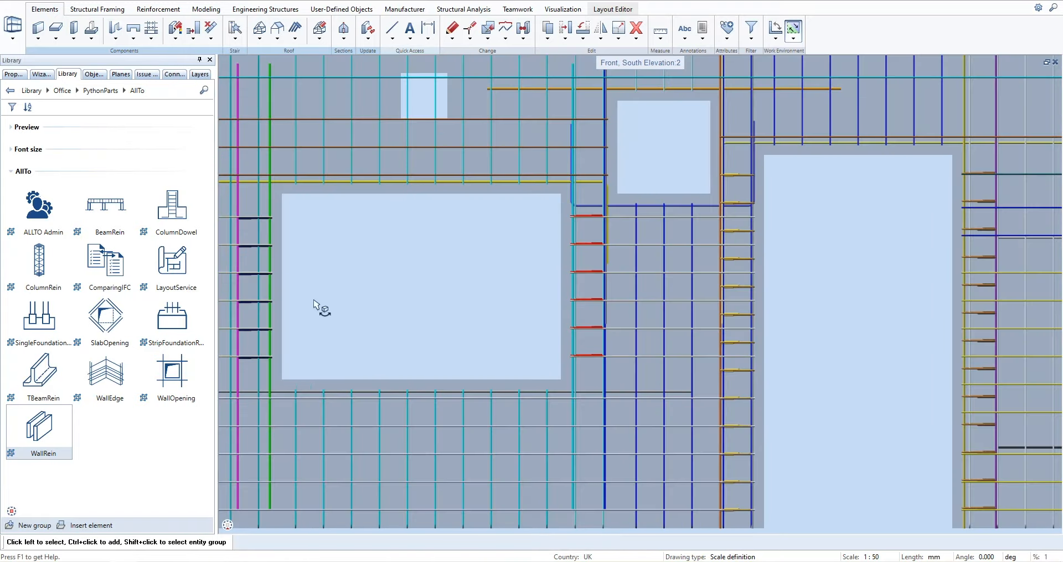
{"action": "middle_click_drag", "start_coordinate": [320, 304], "coordinate": [584, 389]}
{"action": "middle_click_drag", "start_coordinate": [794, 437], "coordinate": [759, 364], "text": "shift"}
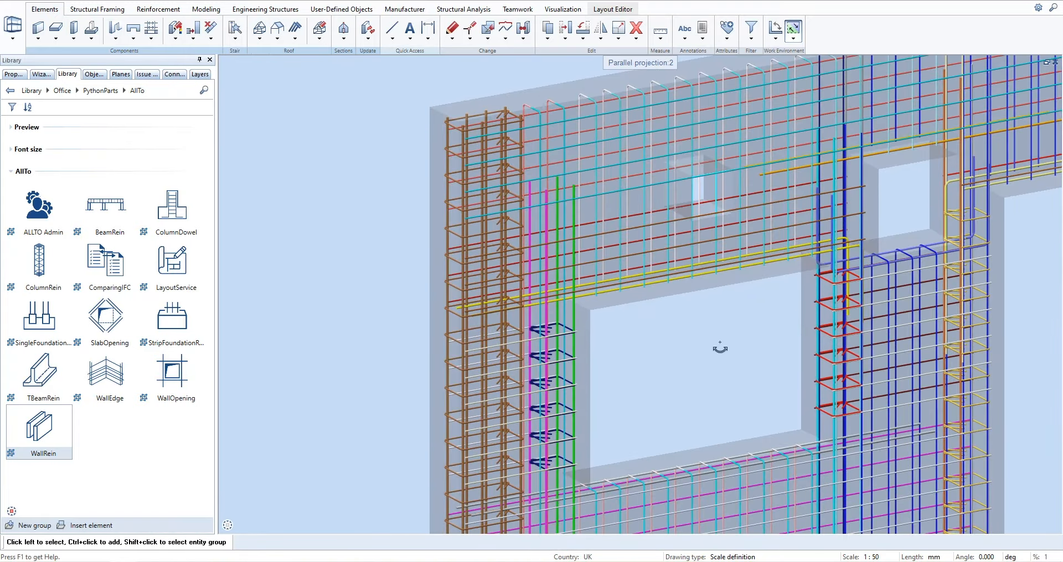
{"action": "scroll", "coordinate": [603, 404], "scroll_direction": "up", "scroll_amount": 3}
{"action": "middle_click_drag", "start_coordinate": [771, 418], "coordinate": [383, 352]}
{"action": "scroll", "coordinate": [383, 352], "scroll_direction": "down", "scroll_amount": 2}
{"action": "middle_click_drag", "start_coordinate": [799, 297], "coordinate": [459, 372]}
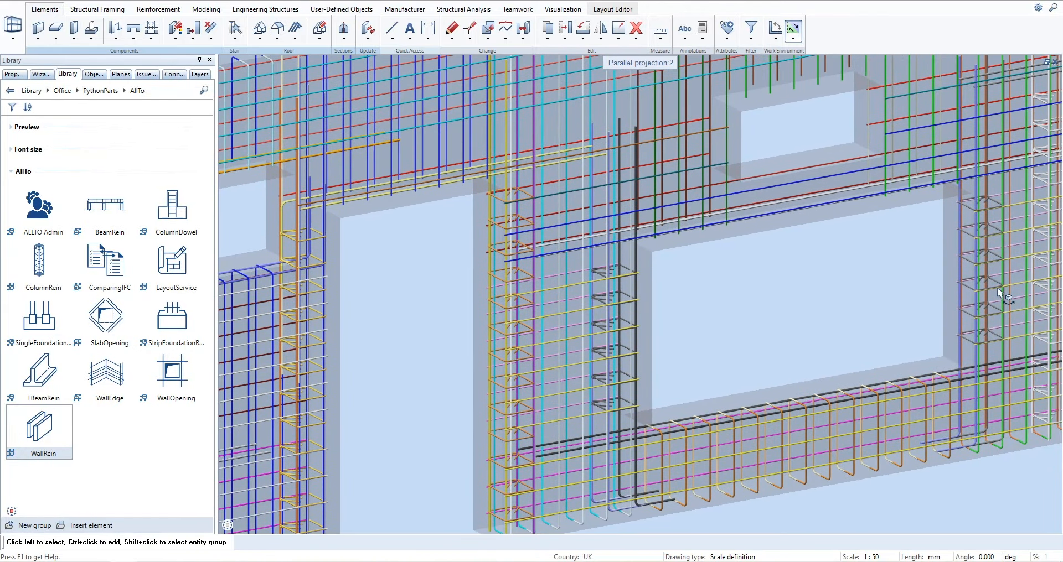
{"action": "middle_click_drag", "start_coordinate": [643, 362], "coordinate": [365, 443]}
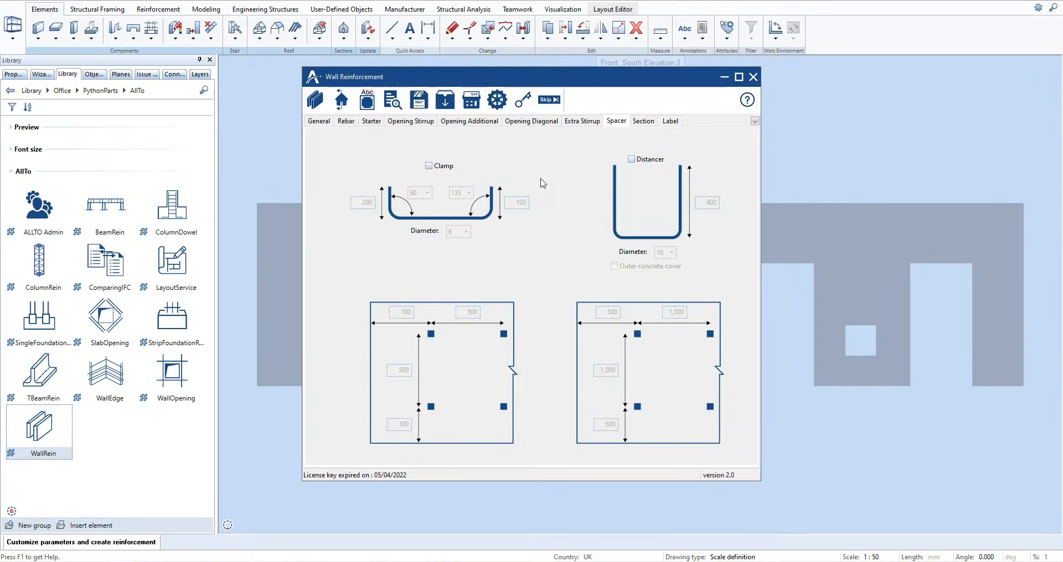
- Include clamp spacers of diameter 8 with 135-degree hooks and 100 leg length at both ends
{"action": "left_click", "coordinate": [428, 166]}
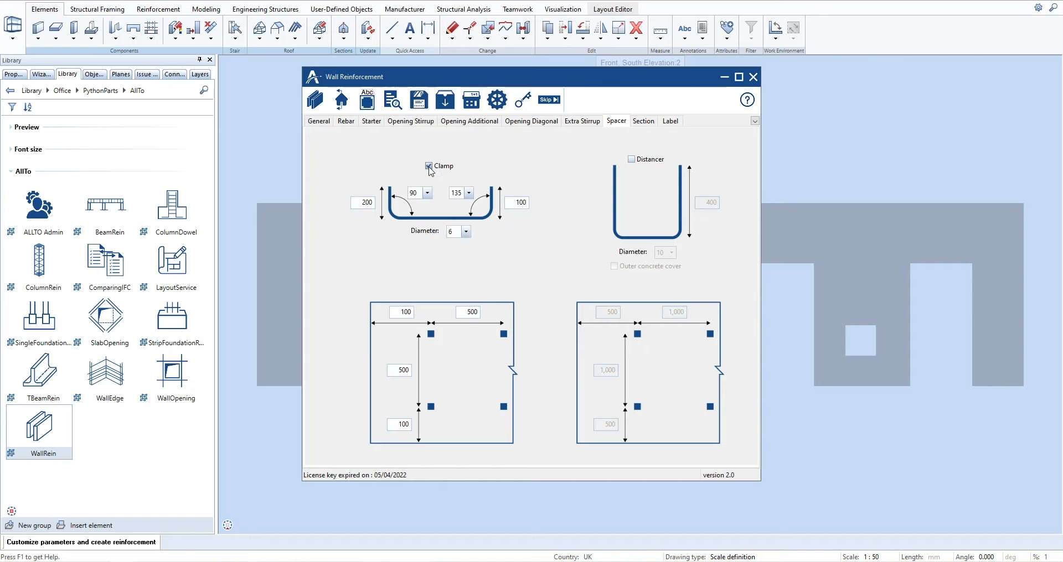
{"action": "left_click", "coordinate": [428, 194]}
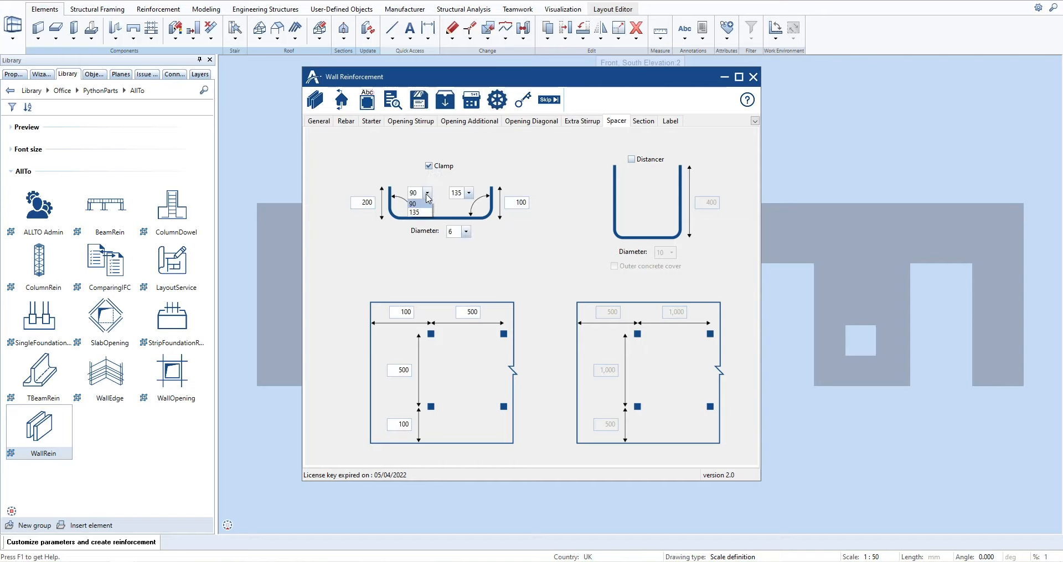
{"action": "left_click", "coordinate": [418, 214]}
{"action": "double_click", "coordinate": [361, 203]}
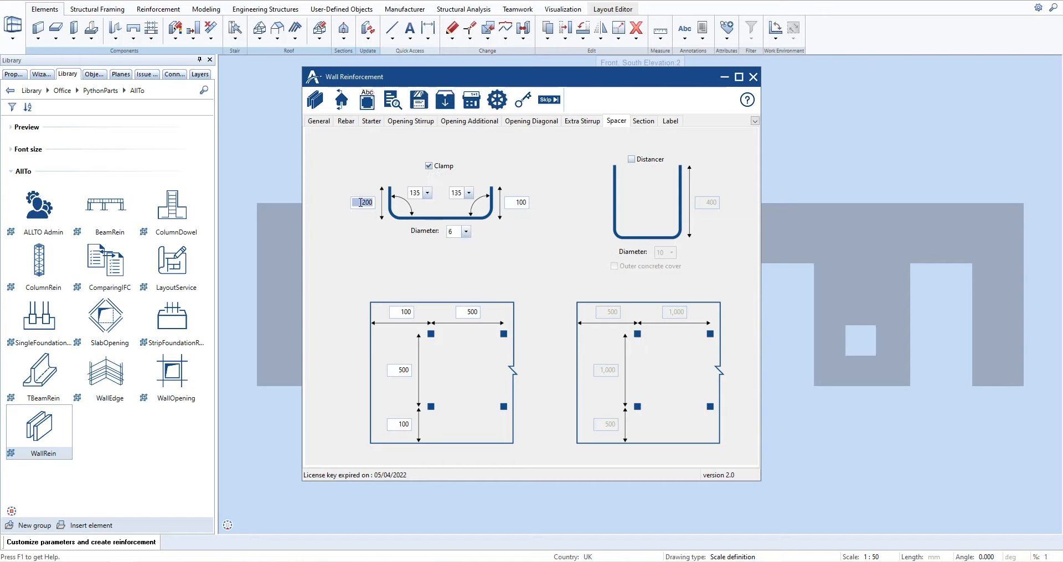
{"action": "type", "text": "100"}
{"action": "left_click", "coordinate": [466, 231]}
{"action": "left_click", "coordinate": [457, 256]}
- Set the clamp edge distances to 300 and the clamp spacing to 1000 in both directions
{"action": "double_click", "coordinate": [398, 312]}
{"action": "type", "text": "300"}
{"action": "double_click", "coordinate": [470, 313]}
{"action": "type", "text": "1000"}
{"action": "double_click", "coordinate": [397, 370]}
{"action": "type", "text": "100"}
{"action": "double_click", "coordinate": [400, 425]}
{"action": "type", "text": "300"}
- Include distancers with outer concrete cover and create the wall reinforcement
{"action": "left_click", "coordinate": [632, 160]}
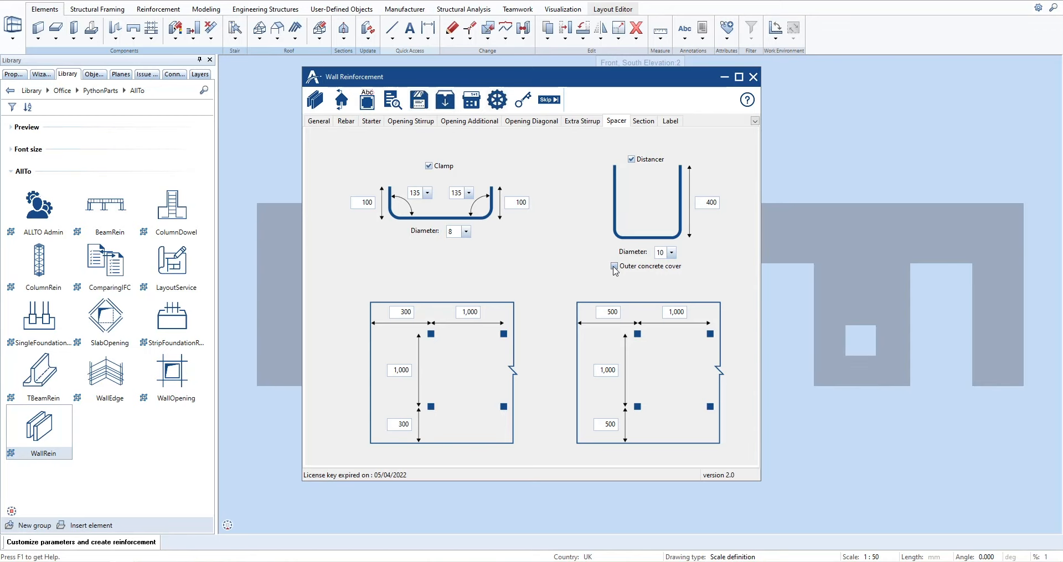
{"action": "left_click", "coordinate": [321, 108]}
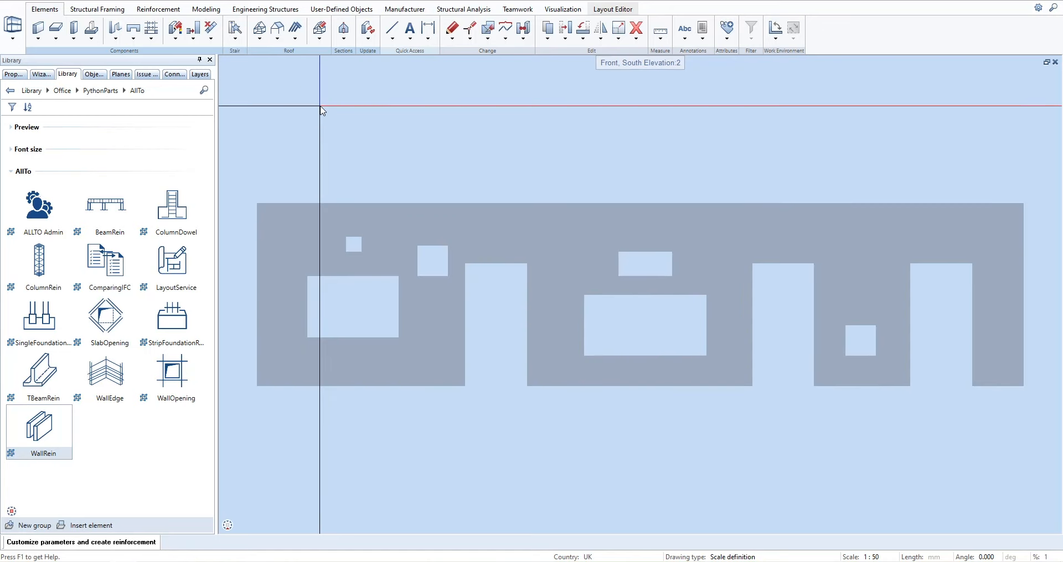
- Examine the clamps and distancers between the mesh layers in a 3D view along the wall
{"action": "scroll", "coordinate": [387, 297], "scroll_direction": "up", "scroll_amount": 4}
{"action": "left_click_drag", "start_coordinate": [733, 343], "coordinate": [536, 278]}
{"action": "scroll", "coordinate": [365, 345], "scroll_direction": "up", "scroll_amount": 1}
{"action": "scroll", "coordinate": [365, 345], "scroll_direction": "up", "scroll_amount": 1}
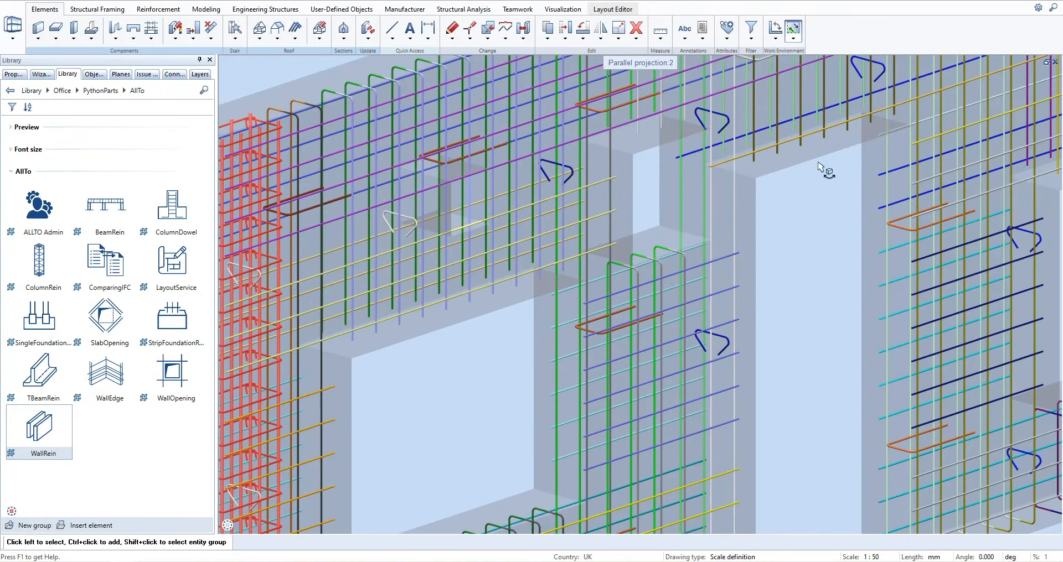
{"action": "middle_click_drag", "start_coordinate": [818, 165], "coordinate": [479, 341]}
{"action": "middle_click_drag", "start_coordinate": [932, 263], "coordinate": [363, 353]}
{"action": "middle_click_drag", "start_coordinate": [643, 271], "coordinate": [459, 363]}
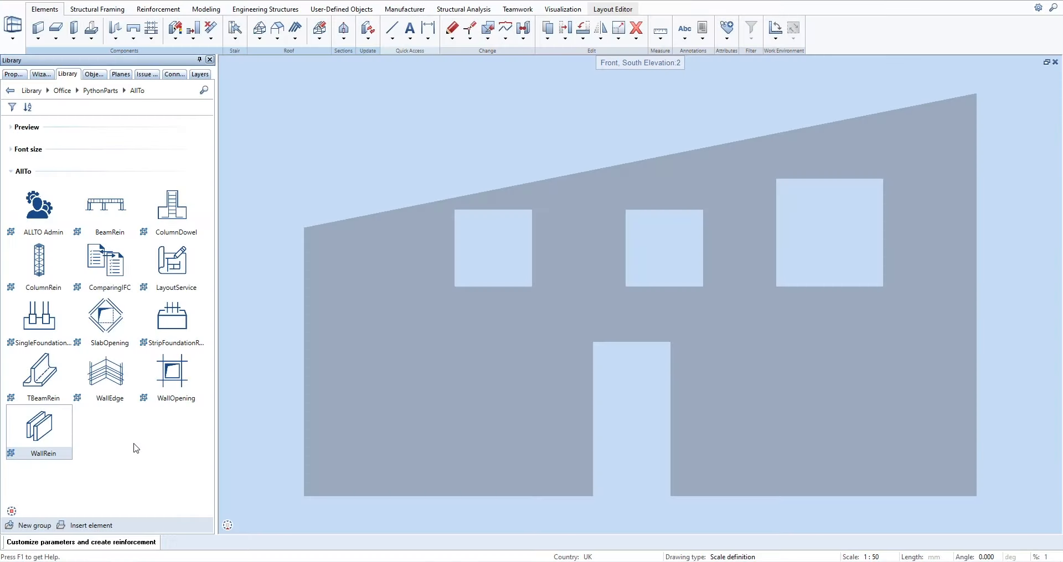
- Start WallRein on the wall with the sloped upper edge and open its slope settings
{"action": "left_click", "coordinate": [44, 434]}
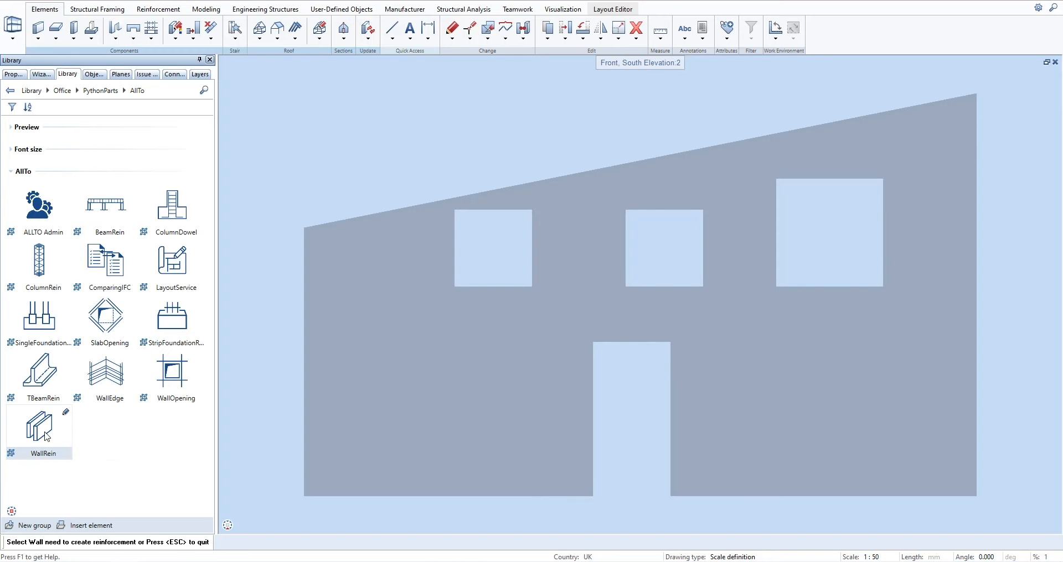
{"action": "left_click", "coordinate": [483, 398]}
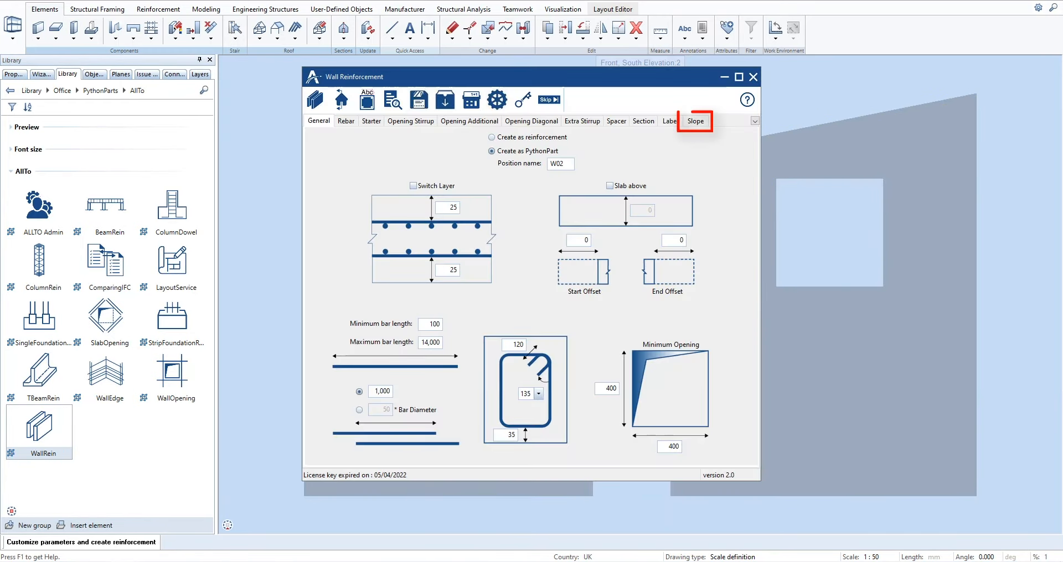
{"action": "left_click", "coordinate": [695, 123]}
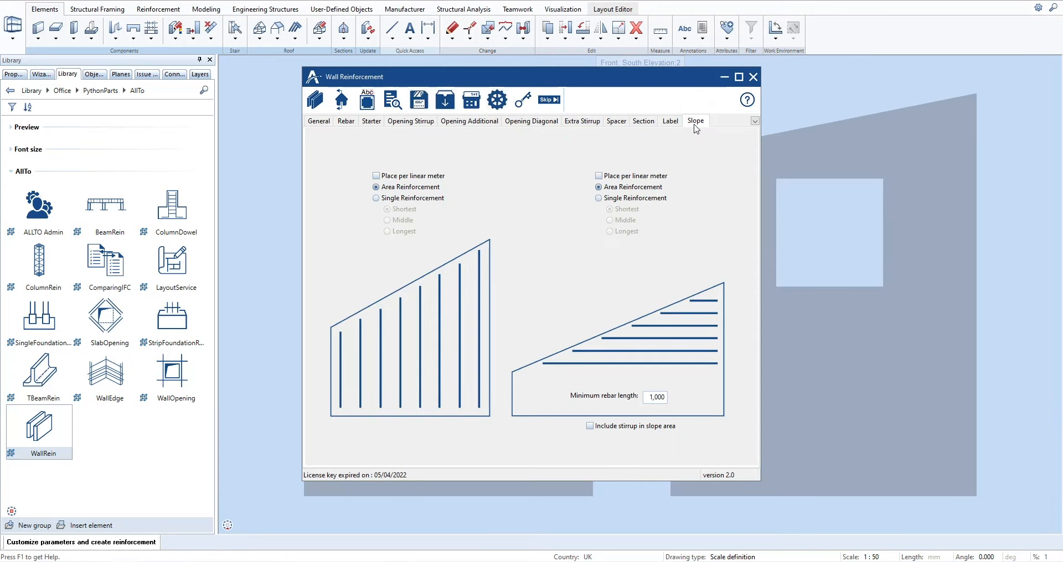
- Try Single Reinforcement for the vertical and horizontal slope bars, and return both to Area Reinforcement
{"action": "left_click", "coordinate": [376, 198]}
{"action": "left_click", "coordinate": [599, 199]}
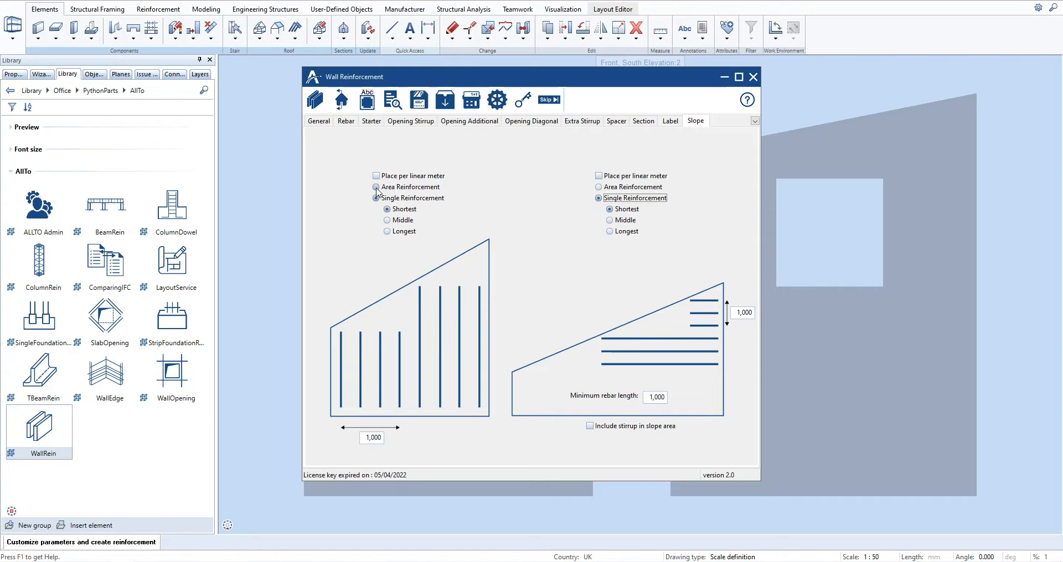
{"action": "left_click", "coordinate": [376, 187]}
{"action": "left_click", "coordinate": [598, 188]}
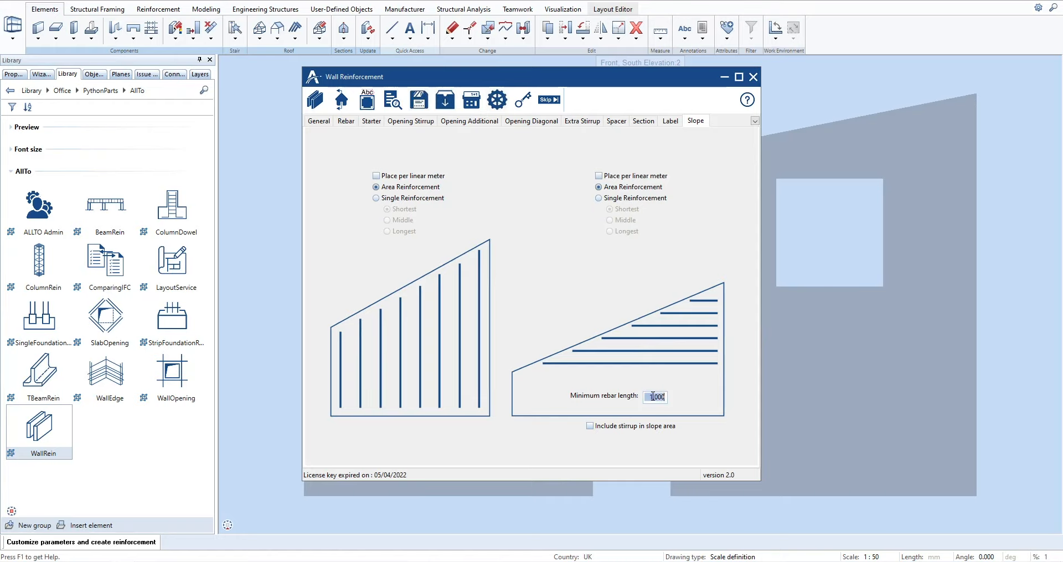
- Configure slope bars with minimum length 300, stirrups in the slope area and placement per linear meter, and create the wall reinforcement
{"action": "type", "text": "300"}
{"action": "left_click", "coordinate": [590, 426]}
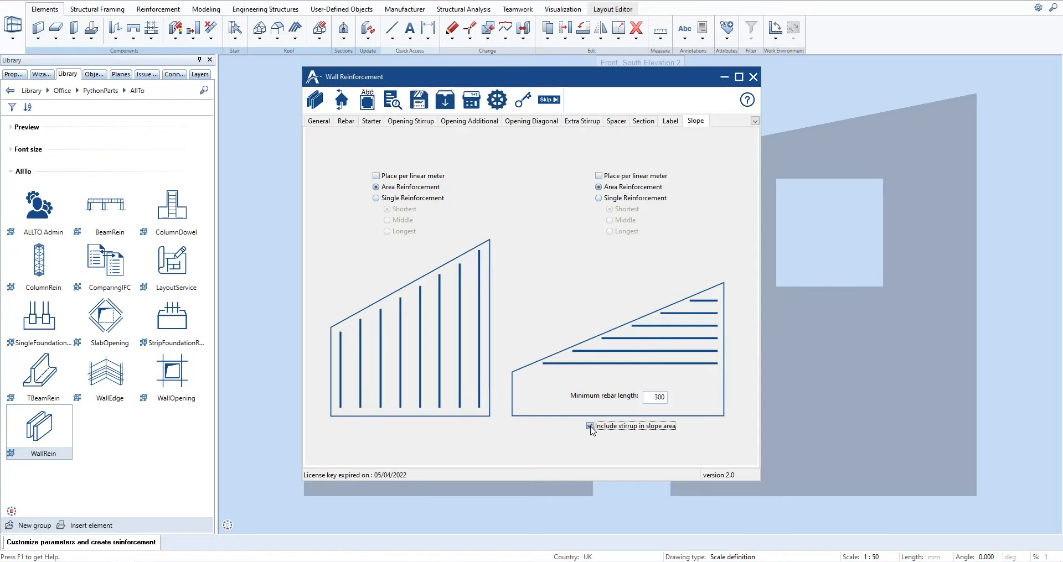
{"action": "left_click", "coordinate": [599, 176]}
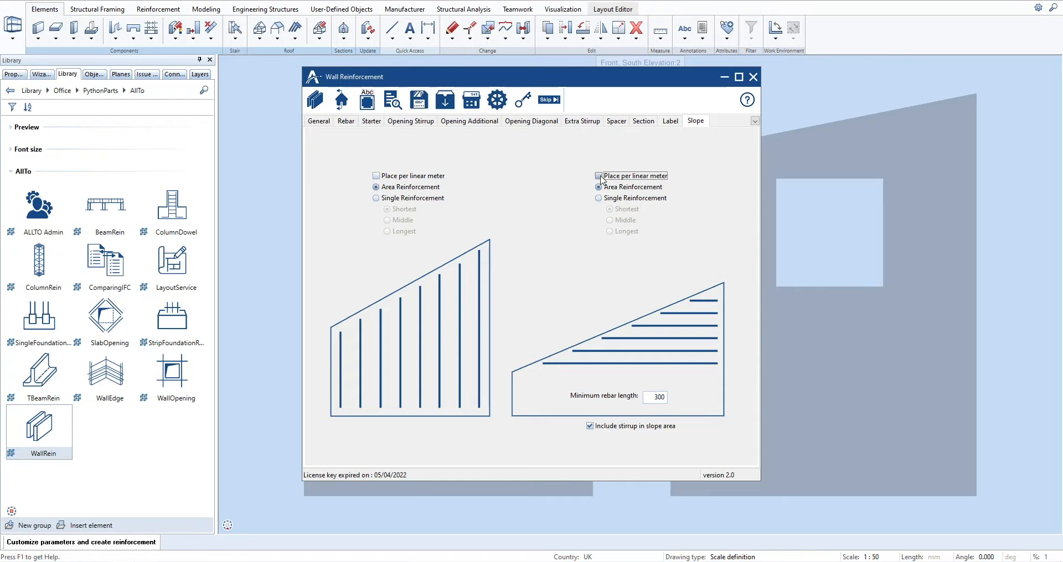
{"action": "left_click", "coordinate": [376, 176]}
{"action": "left_click", "coordinate": [314, 102]}
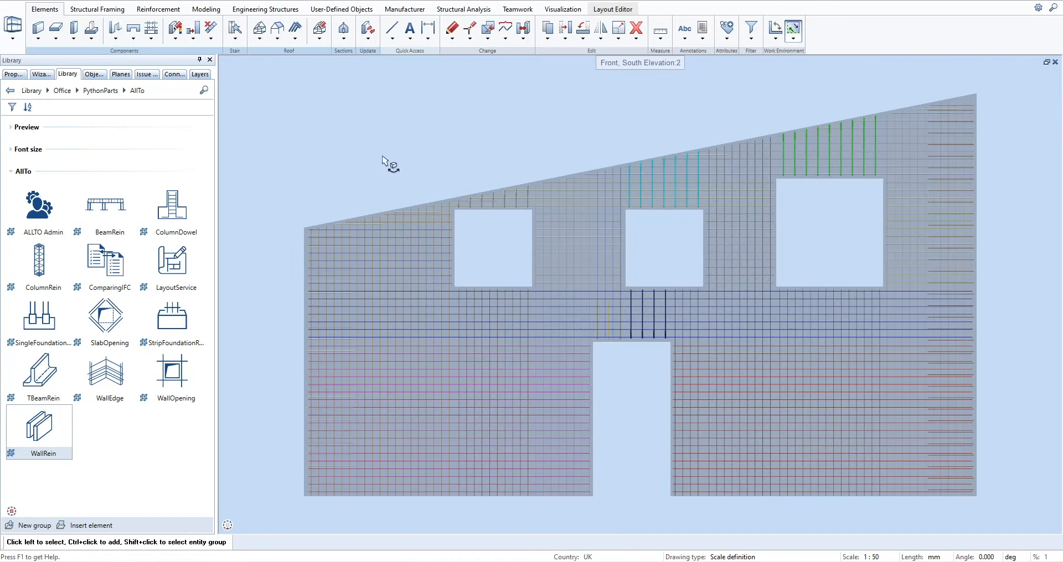
- Examine the stirrups above the three windows of the sloped wall in 3D, and show the plan beside the model
{"action": "middle_click_drag", "start_coordinate": [645, 301], "coordinate": [502, 255], "text": "shift"}
{"action": "scroll", "coordinate": [502, 291], "scroll_direction": "up", "scroll_amount": 3}
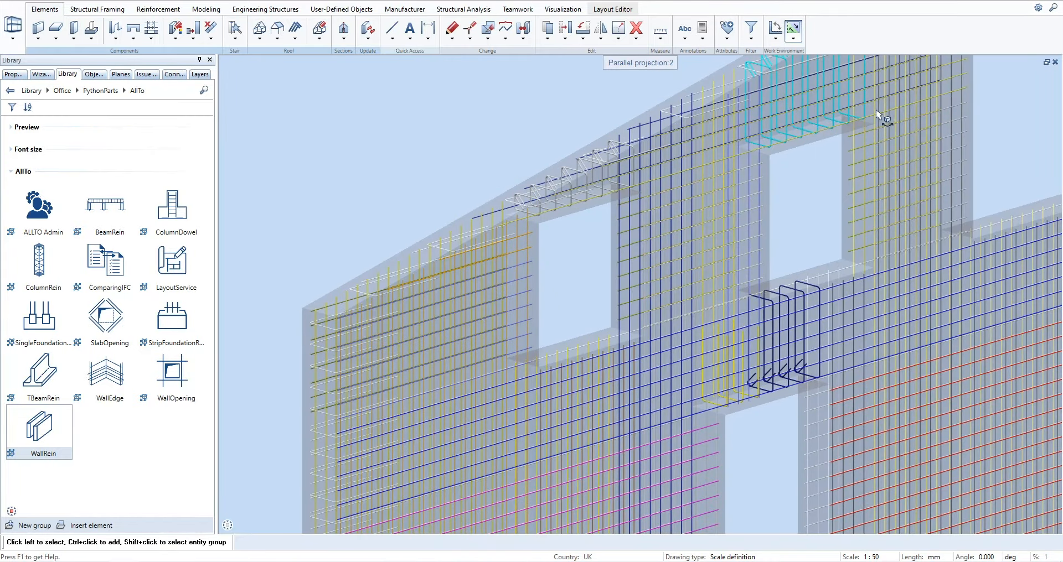
{"action": "middle_click_drag", "start_coordinate": [882, 118], "coordinate": [661, 335]}
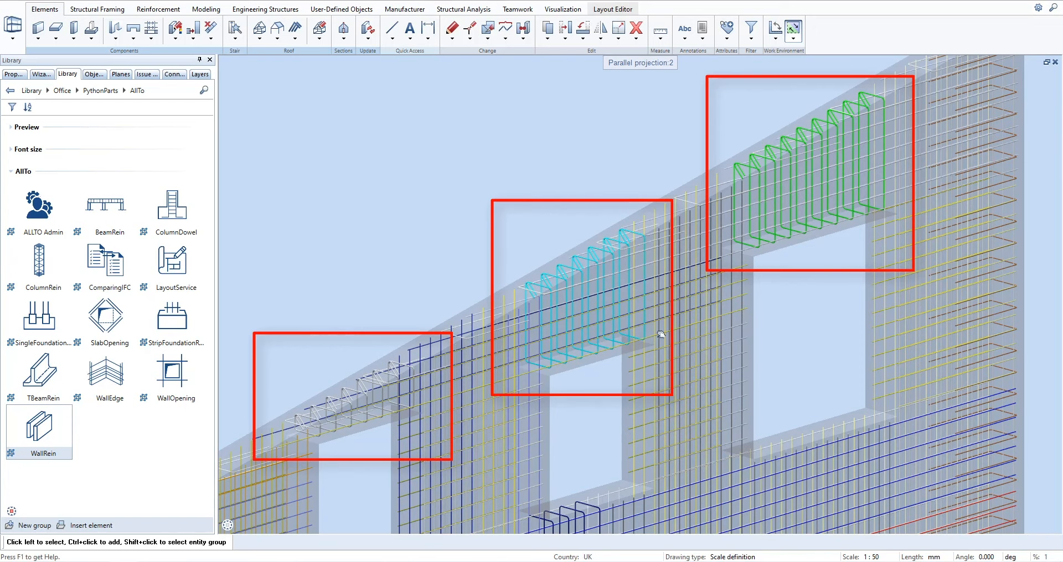
{"action": "left_click", "coordinate": [1047, 62]}
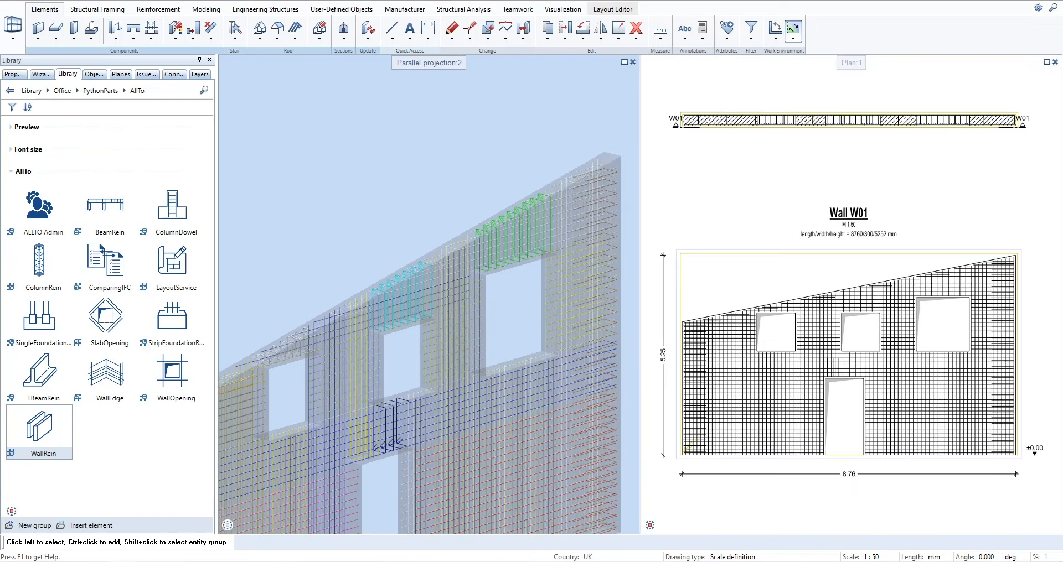
- Place a full schema of the stirrups above the sloped wall's first window below the wall elevation in the plan
{"action": "left_click", "coordinate": [1048, 65]}
{"action": "scroll", "coordinate": [510, 361], "scroll_direction": "up", "scroll_amount": 5}
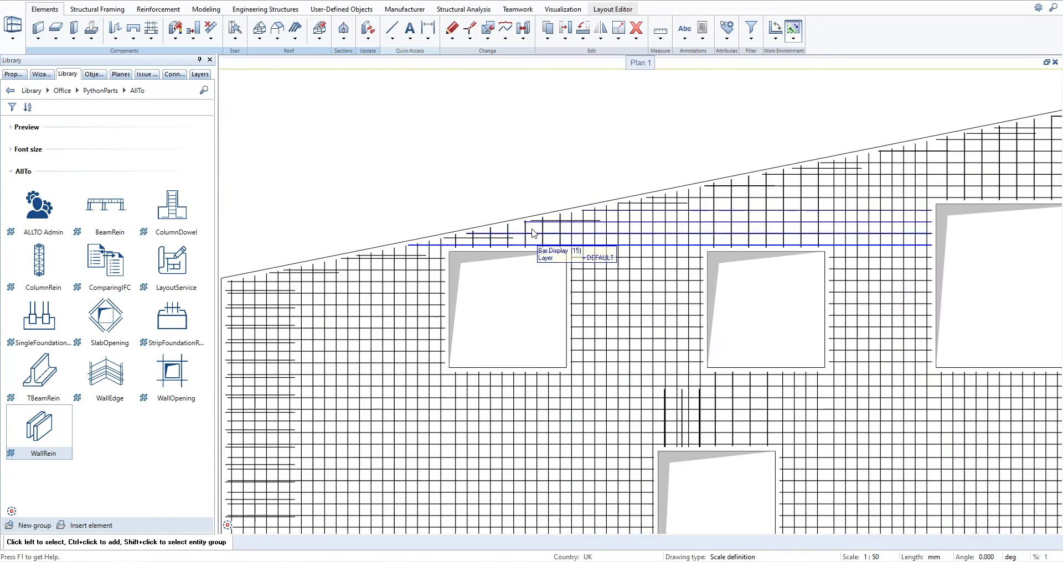
{"action": "right_click", "coordinate": [525, 230]}
{"action": "left_click", "coordinate": [553, 326]}
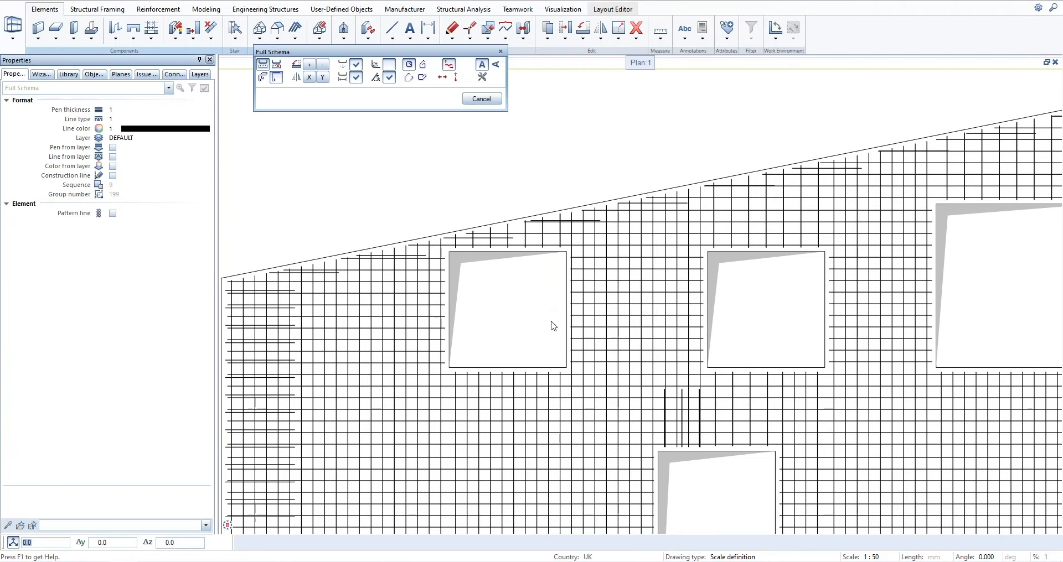
{"action": "scroll", "coordinate": [553, 326], "scroll_direction": "down", "scroll_amount": 4}
{"action": "middle_click_drag", "start_coordinate": [434, 477], "coordinate": [496, 358]}
{"action": "scroll", "coordinate": [496, 358], "scroll_direction": "up", "scroll_amount": 1}
{"action": "left_click", "coordinate": [474, 337]}
{"action": "middle_click_drag", "start_coordinate": [690, 468], "coordinate": [688, 356]}
{"action": "scroll", "coordinate": [689, 357], "scroll_direction": "up", "scroll_amount": 1}
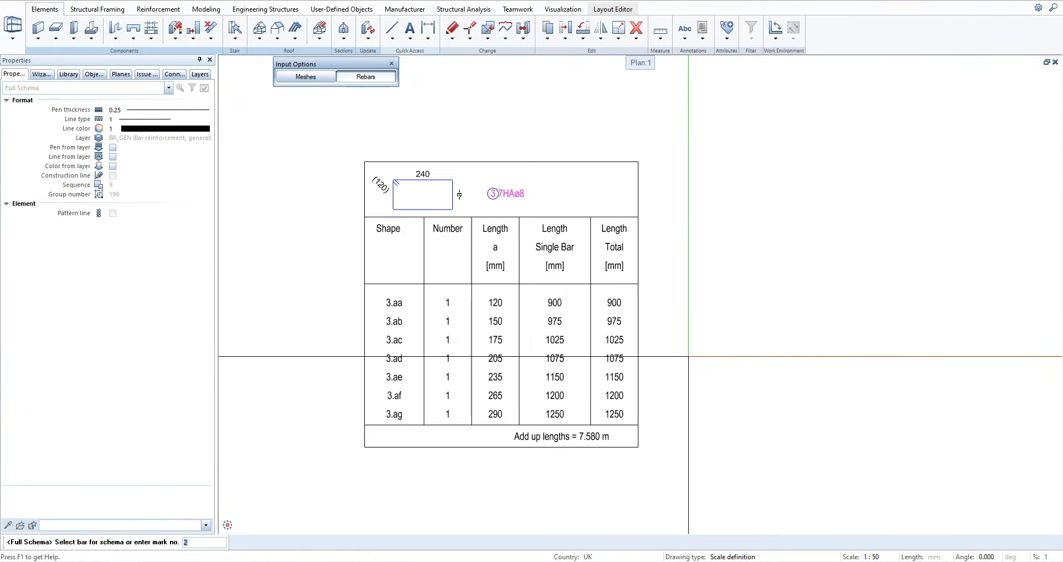
- Place a full schema of a group of varying-length vertical wall bars next to the stirrup schema
{"action": "scroll", "coordinate": [809, 177], "scroll_direction": "up", "scroll_amount": 1}
{"action": "middle_click_drag", "start_coordinate": [809, 177], "coordinate": [569, 560]}
{"action": "left_click", "coordinate": [625, 255]}
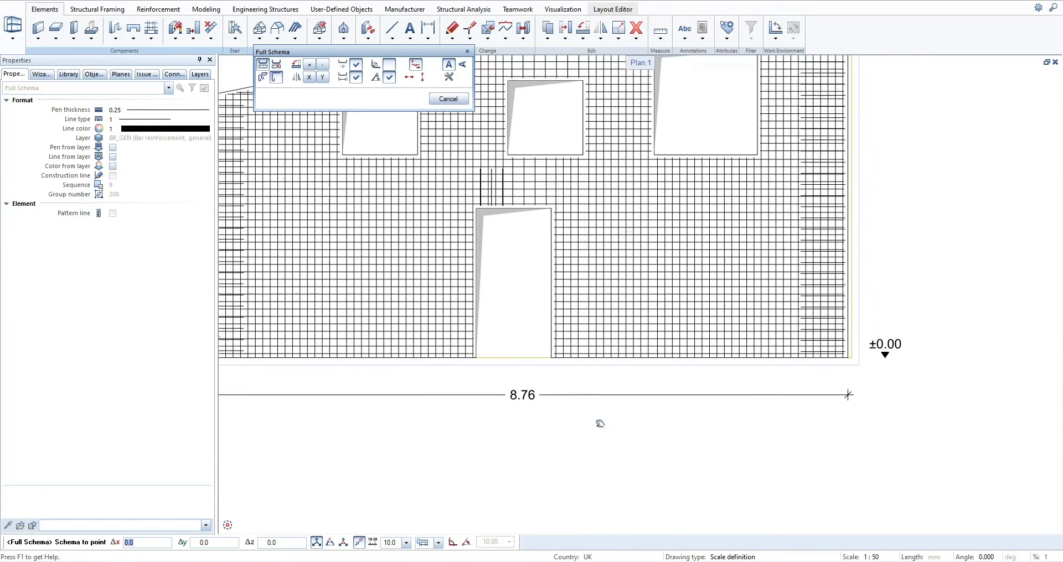
{"action": "scroll", "coordinate": [645, 280], "scroll_direction": "down", "scroll_amount": 2}
{"action": "middle_click_drag", "start_coordinate": [645, 456], "coordinate": [645, 280]}
{"action": "left_click", "coordinate": [733, 341]}
{"action": "scroll", "coordinate": [861, 420], "scroll_direction": "up", "scroll_amount": 2}
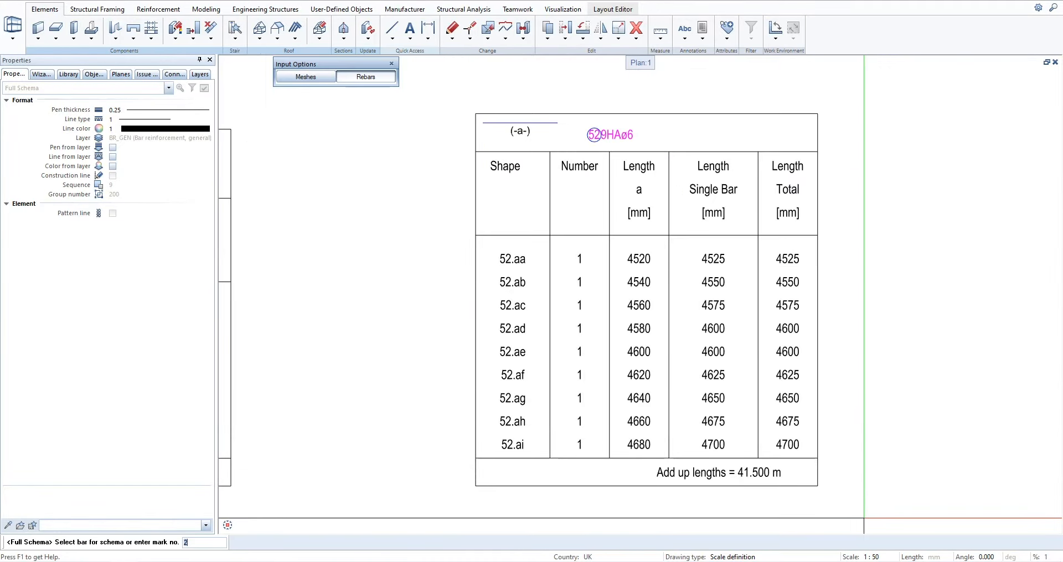
{"action": "key", "text": "Escape"}
{"action": "scroll", "coordinate": [958, 192], "scroll_direction": "down", "scroll_amount": 4}
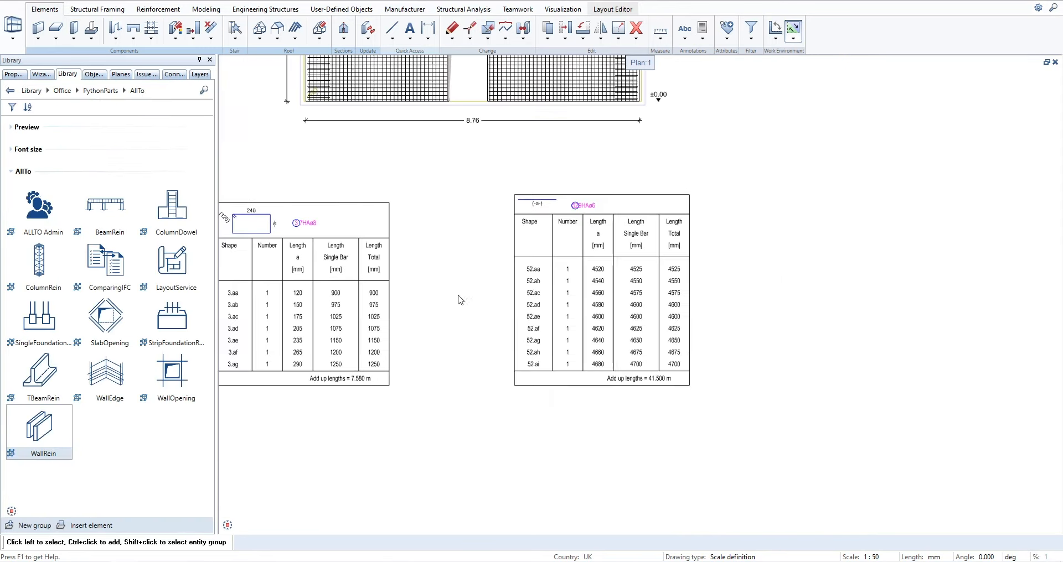
- Restore the plan beside the 3D model and highlight the vertical bar groups between the openings to examine their extents
{"action": "left_click", "coordinate": [1046, 62]}
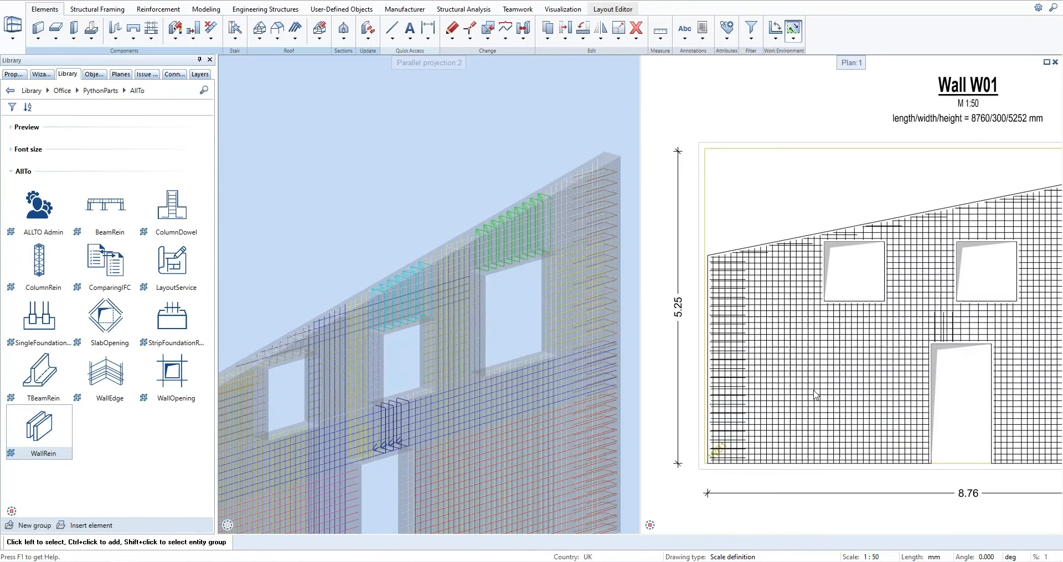
{"action": "scroll", "coordinate": [522, 332], "scroll_direction": "down", "scroll_amount": 3}
{"action": "scroll", "coordinate": [490, 366], "scroll_direction": "up", "scroll_amount": 3}
{"action": "scroll", "coordinate": [797, 315], "scroll_direction": "down", "scroll_amount": 1}
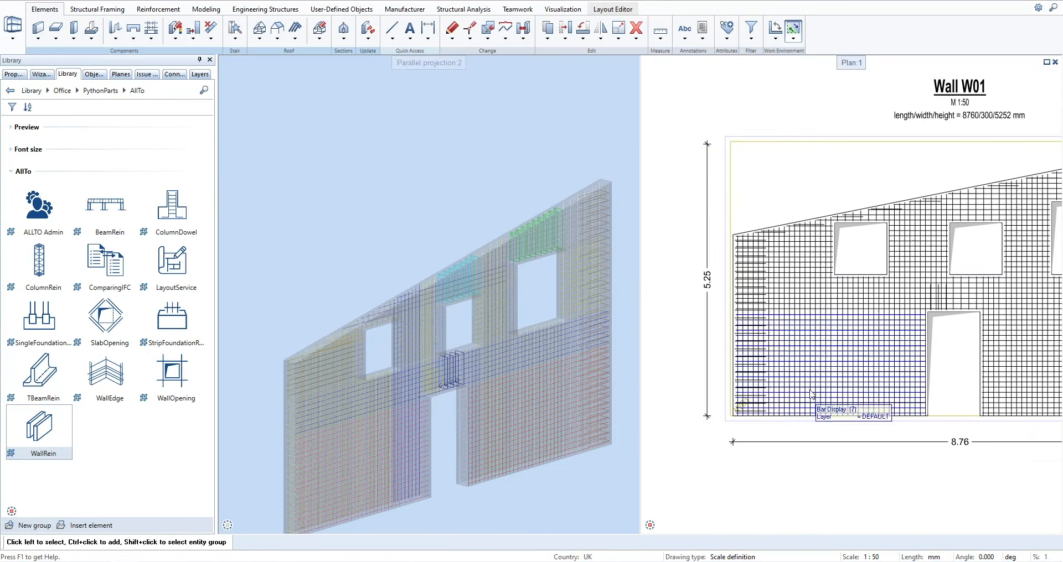
{"action": "left_click", "coordinate": [790, 309], "text": "ctrl"}
{"action": "left_click", "coordinate": [905, 273], "text": "ctrl"}
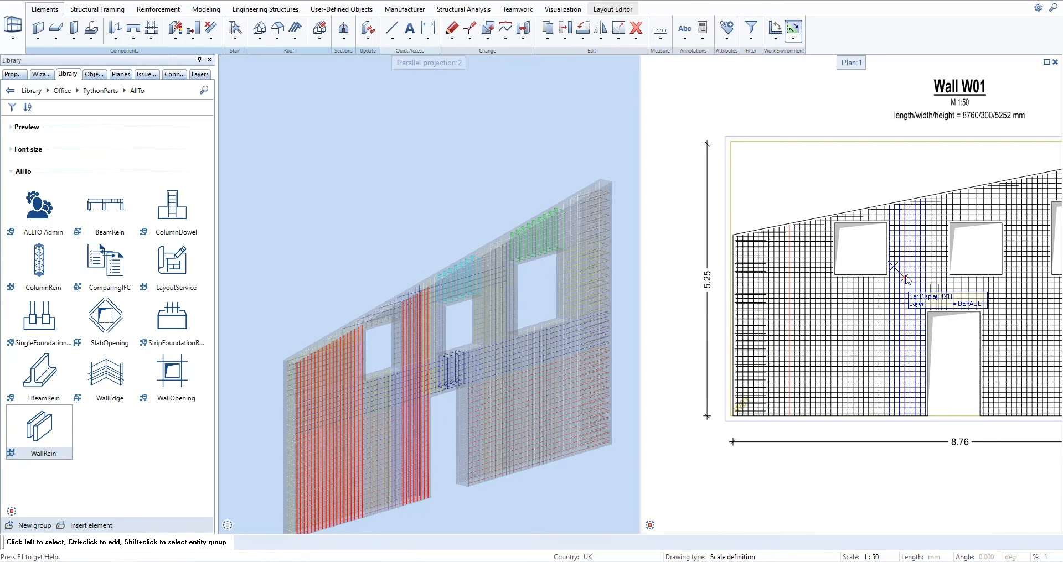
{"action": "middle_click_drag", "start_coordinate": [1038, 301], "coordinate": [864, 365]}
{"action": "left_click", "coordinate": [856, 338], "text": "ctrl"}
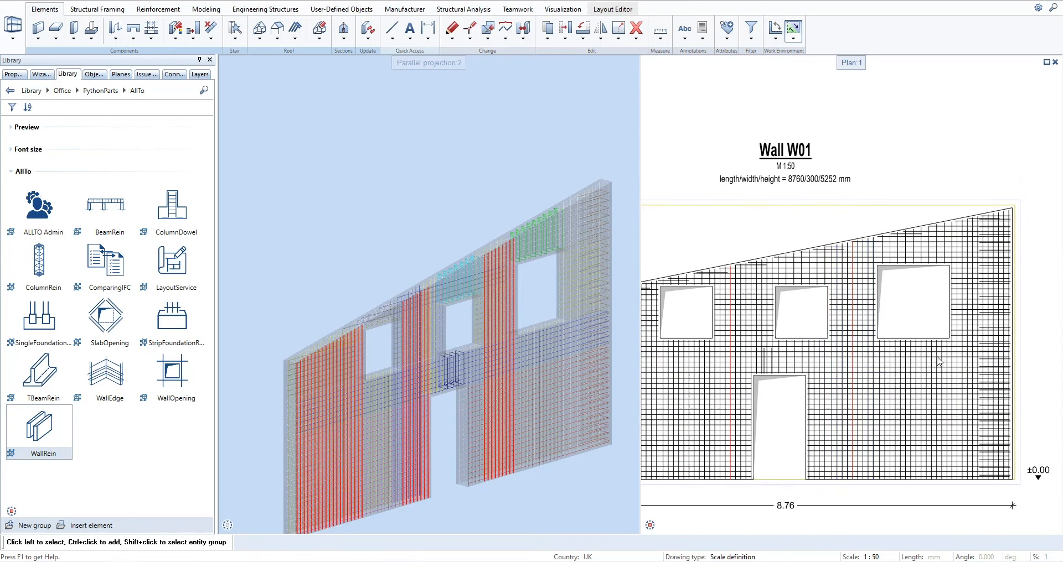
{"action": "middle_click_drag", "start_coordinate": [963, 311], "coordinate": [856, 355]}
{"action": "left_click", "coordinate": [856, 357], "text": "ctrl"}
{"action": "key", "text": "Escape"}
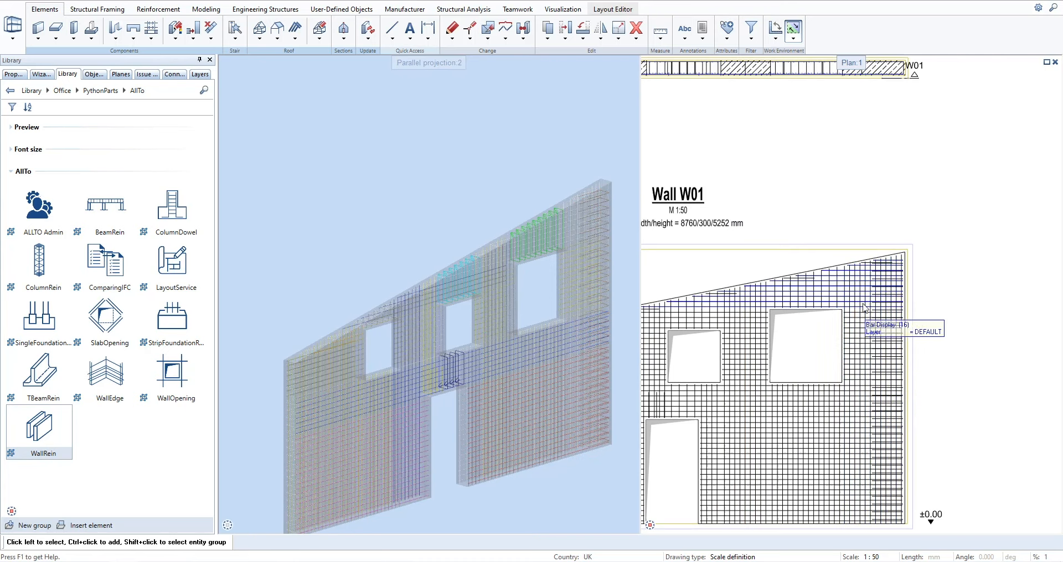
- Highlight the bar groups beneath the slope in the plan to examine their extents in the 3D view
{"action": "left_click", "coordinate": [855, 284]}
{"action": "middle_click_drag", "start_coordinate": [820, 400], "coordinate": [969, 361]}
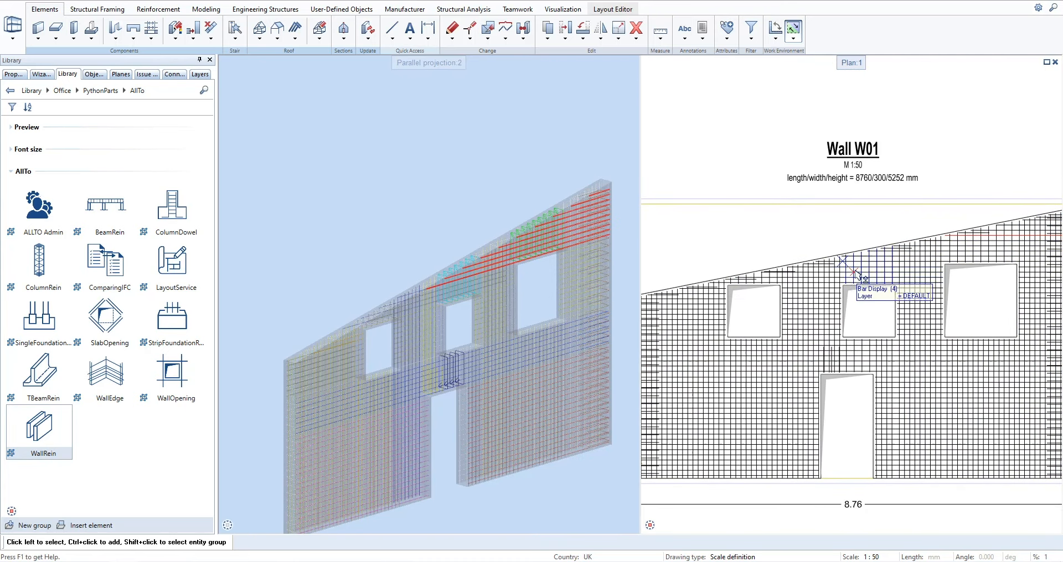
{"action": "left_click", "coordinate": [858, 274], "text": "ctrl"}
{"action": "middle_click_drag", "start_coordinate": [729, 386], "coordinate": [918, 379]}
{"action": "left_click", "coordinate": [864, 291], "text": "ctrl"}
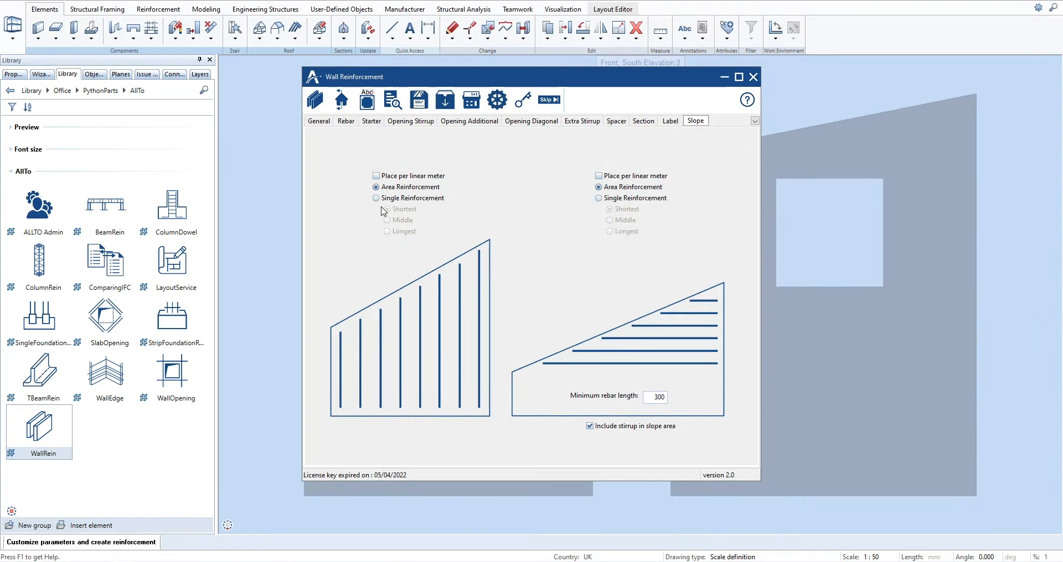
- Compare the single-reinforcement lengths for the vertical slope bars, and set both vertical and horizontal bars to Single Reinforcement, Longest
{"action": "left_click", "coordinate": [376, 198]}
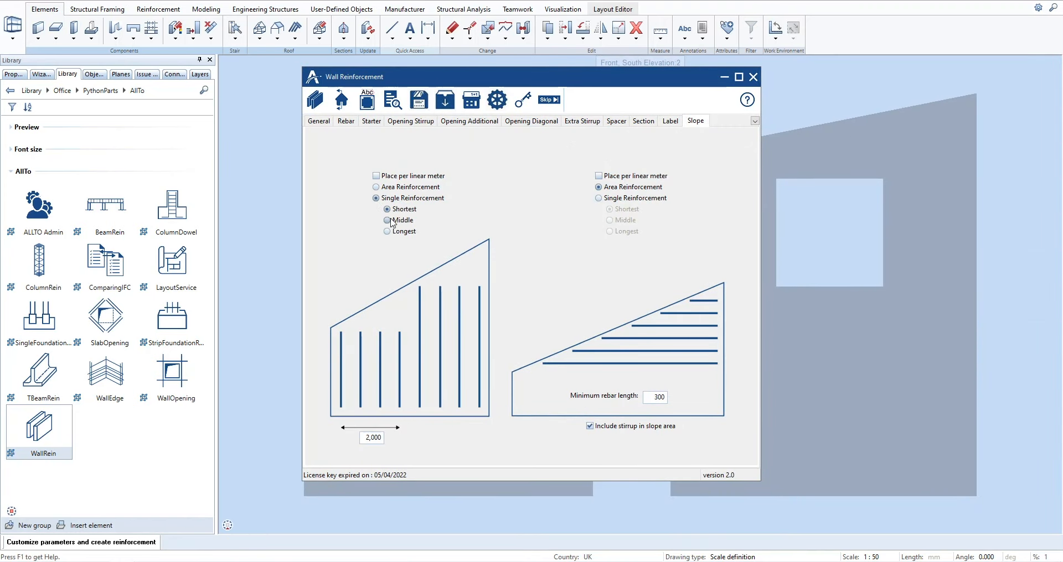
{"action": "left_click", "coordinate": [387, 220]}
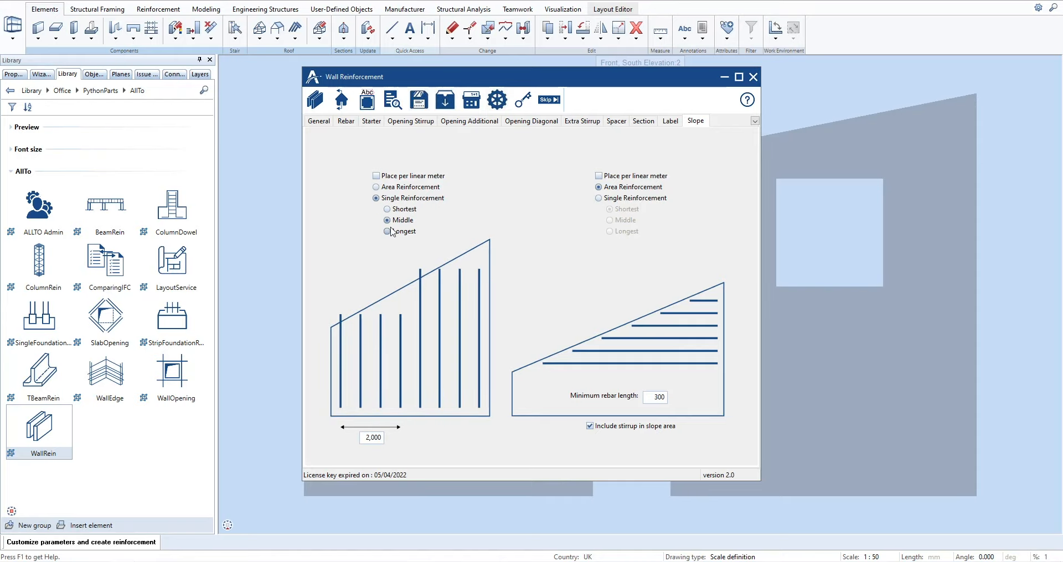
{"action": "left_click", "coordinate": [388, 232]}
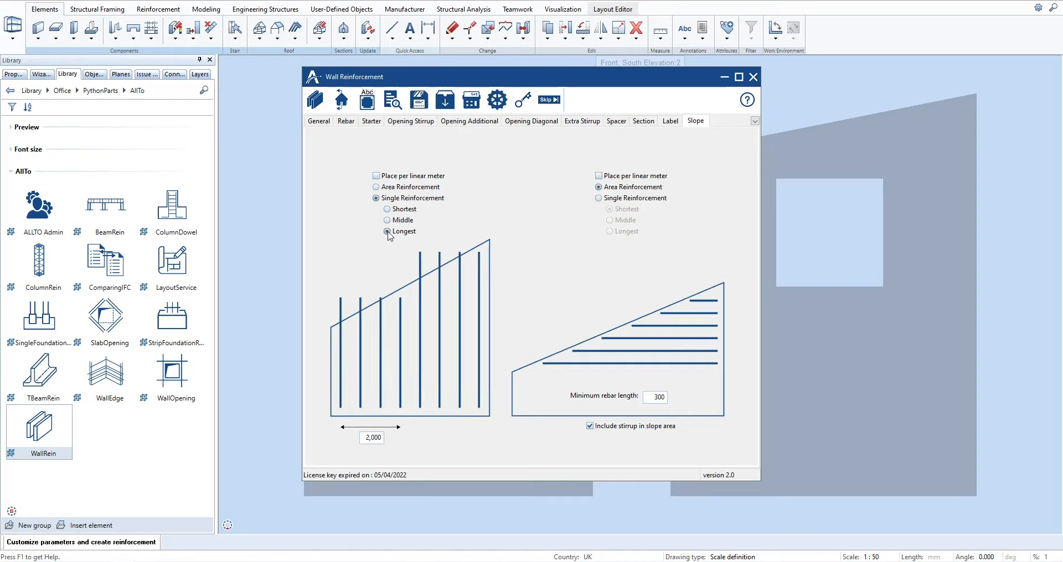
{"action": "left_click", "coordinate": [599, 199]}
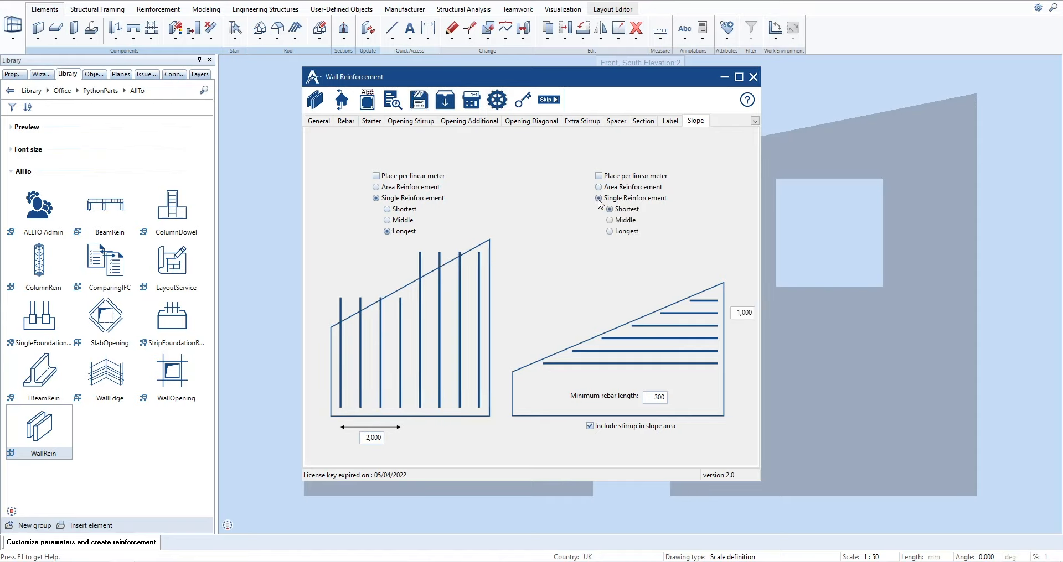
{"action": "left_click", "coordinate": [610, 232]}
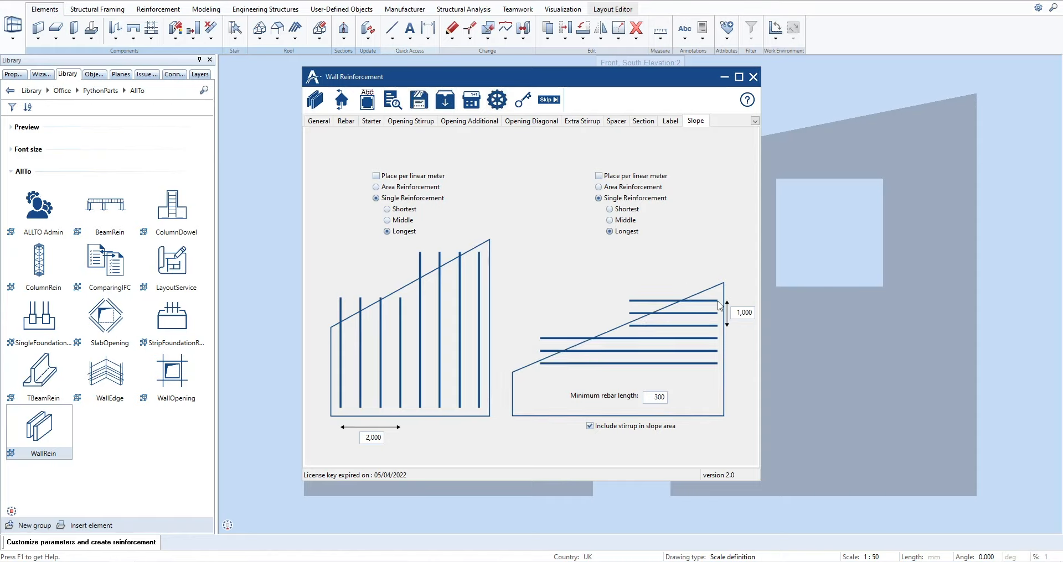
- Set the grouping distance to 400 for horizontal and 1,000 for vertical slope bars, create the reinforcement and inspect it
{"action": "left_click", "coordinate": [744, 313]}
{"action": "type", "text": "400"}
{"action": "left_click", "coordinate": [372, 438]}
{"action": "type", "text": "1,000"}
{"action": "key", "text": "Return"}
{"action": "left_click", "coordinate": [320, 109]}
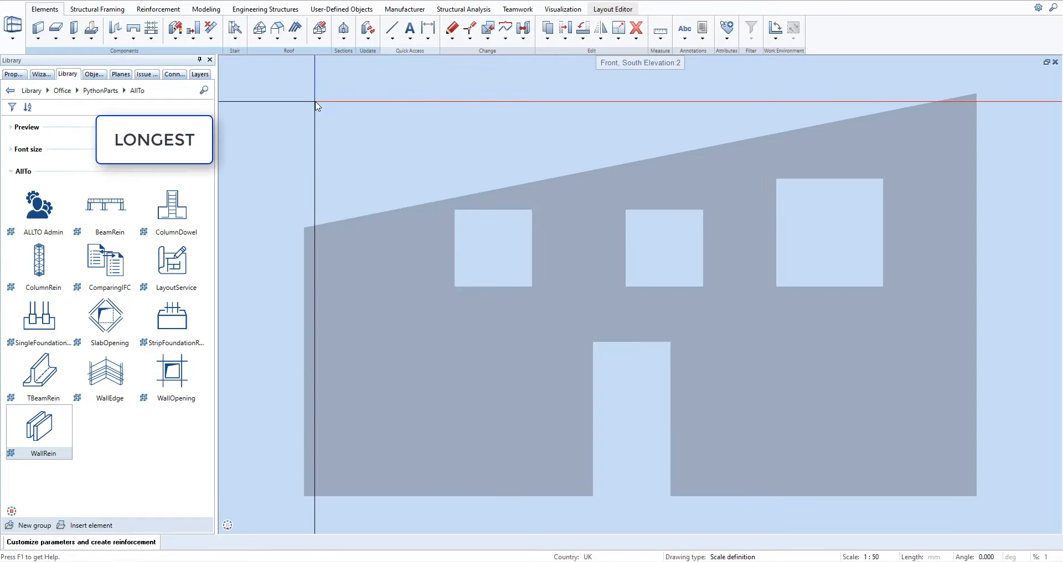
{"action": "scroll", "coordinate": [367, 206], "scroll_direction": "up", "scroll_amount": 3}
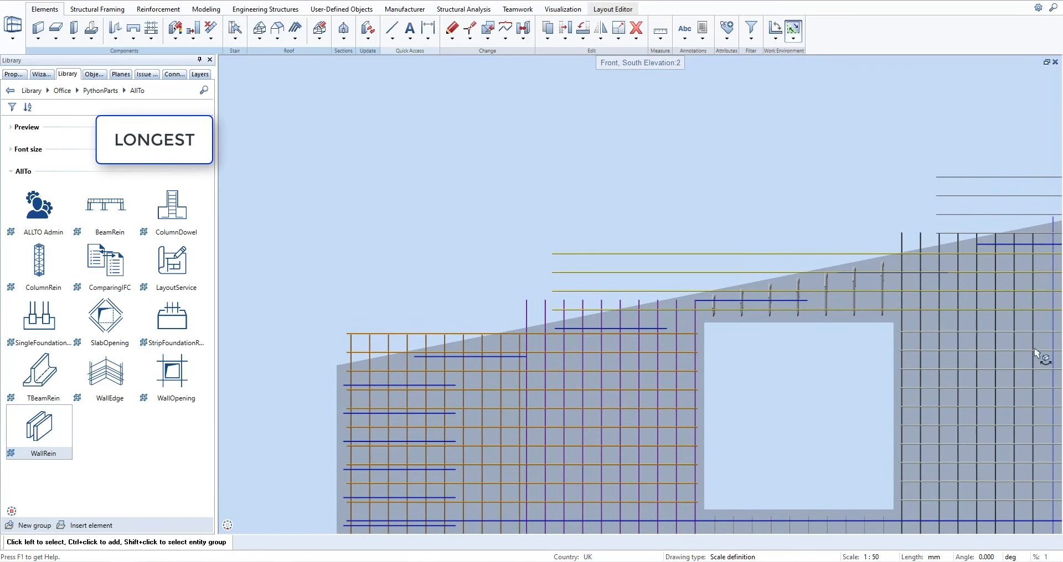
{"action": "middle_click_drag", "start_coordinate": [1039, 358], "coordinate": [543, 415]}
{"action": "middle_click_drag", "start_coordinate": [972, 352], "coordinate": [803, 360]}
{"action": "left_click_drag", "start_coordinate": [839, 354], "coordinate": [695, 288]}
{"action": "mouse_move", "coordinate": [581, 352]}
{"action": "middle_mouse_down"}
{"action": "mouse_move", "coordinate": [418, 424]}
{"action": "mouse_move", "coordinate": [637, 388]}
{"action": "mouse_move", "coordinate": [543, 375]}
{"action": "mouse_move", "coordinate": [691, 316]}
{"action": "mouse_move", "coordinate": [730, 289]}
{"action": "middle_mouse_up"}
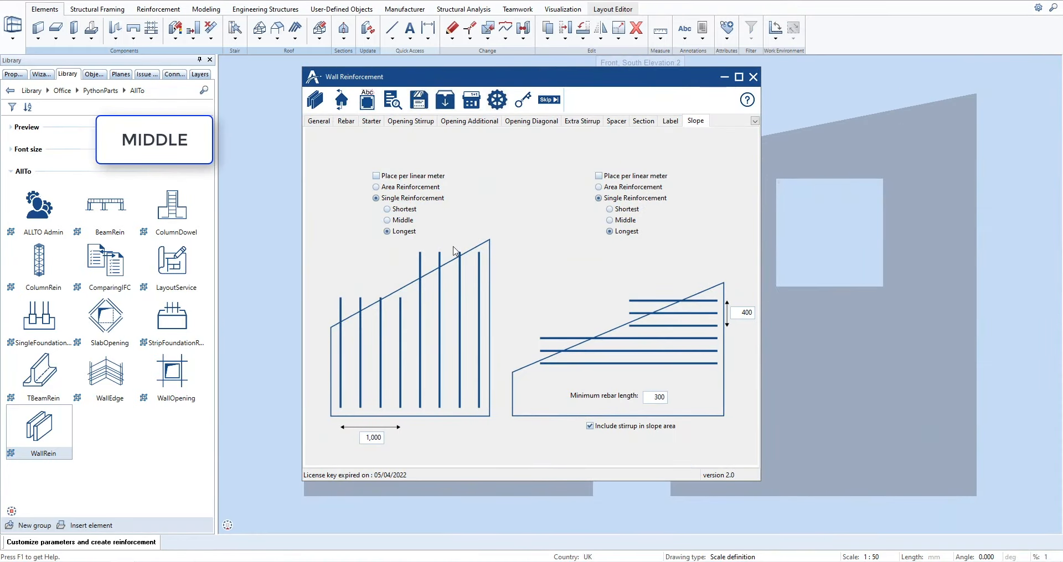
- Switch the vertical and horizontal slope bars to the Middle length, create the wall reinforcement and inspect it along the slope
{"action": "left_click", "coordinate": [388, 220]}
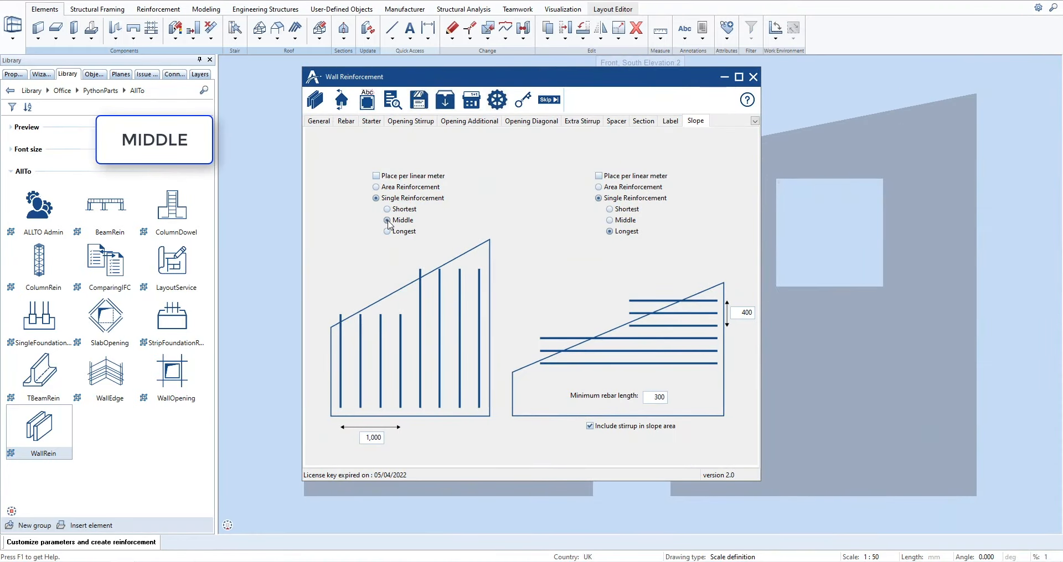
{"action": "left_click", "coordinate": [610, 220]}
{"action": "left_click", "coordinate": [316, 103]}
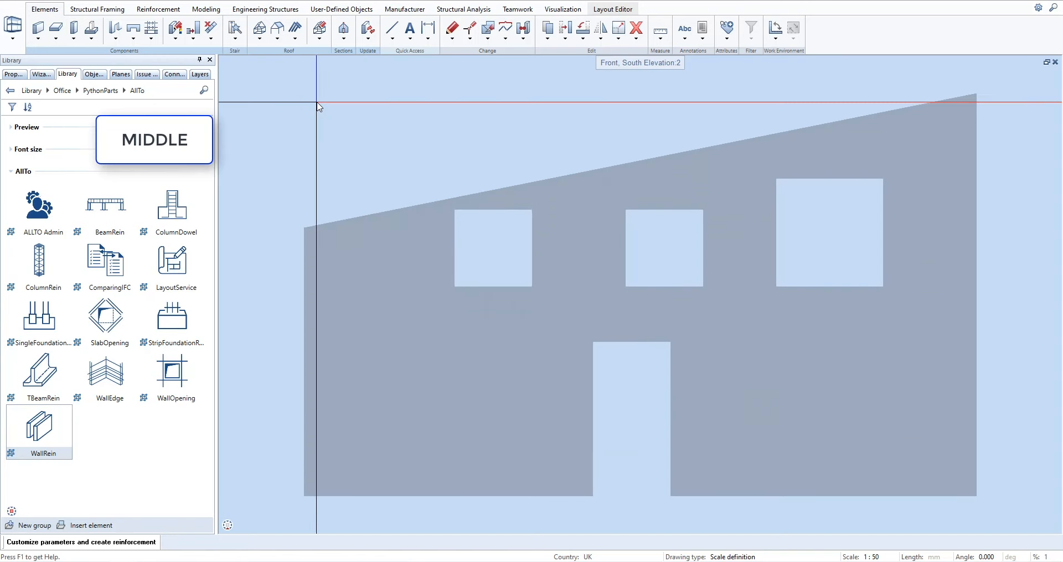
{"action": "scroll", "coordinate": [330, 123], "scroll_direction": "up", "scroll_amount": 3}
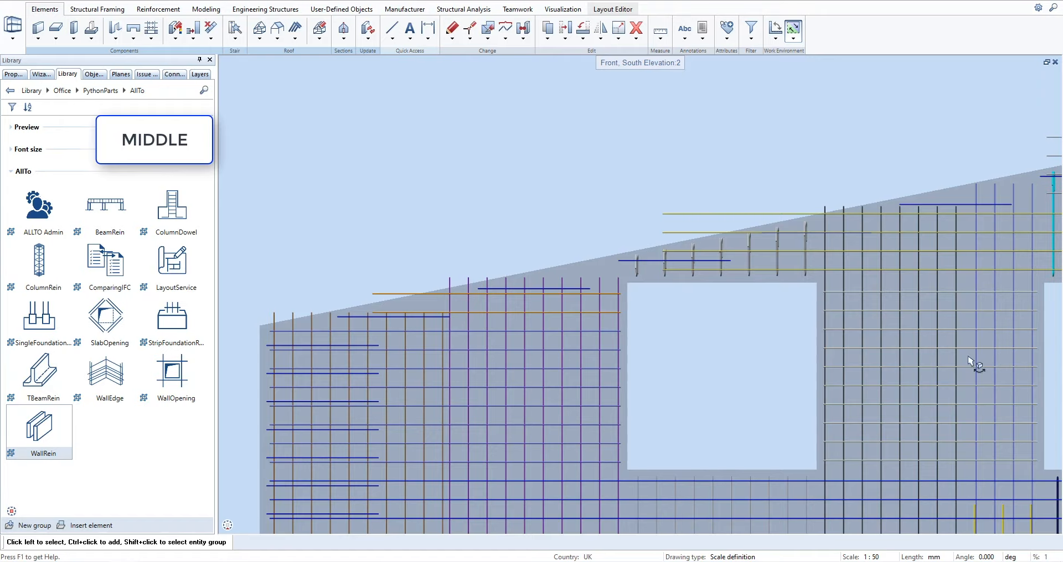
{"action": "middle_click_drag", "start_coordinate": [972, 367], "coordinate": [491, 418]}
{"action": "middle_click_drag", "start_coordinate": [786, 407], "coordinate": [631, 340], "text": "shift"}
{"action": "middle_click_drag", "start_coordinate": [404, 467], "coordinate": [785, 321]}
{"action": "middle_click_drag", "start_coordinate": [477, 470], "coordinate": [927, 248]}
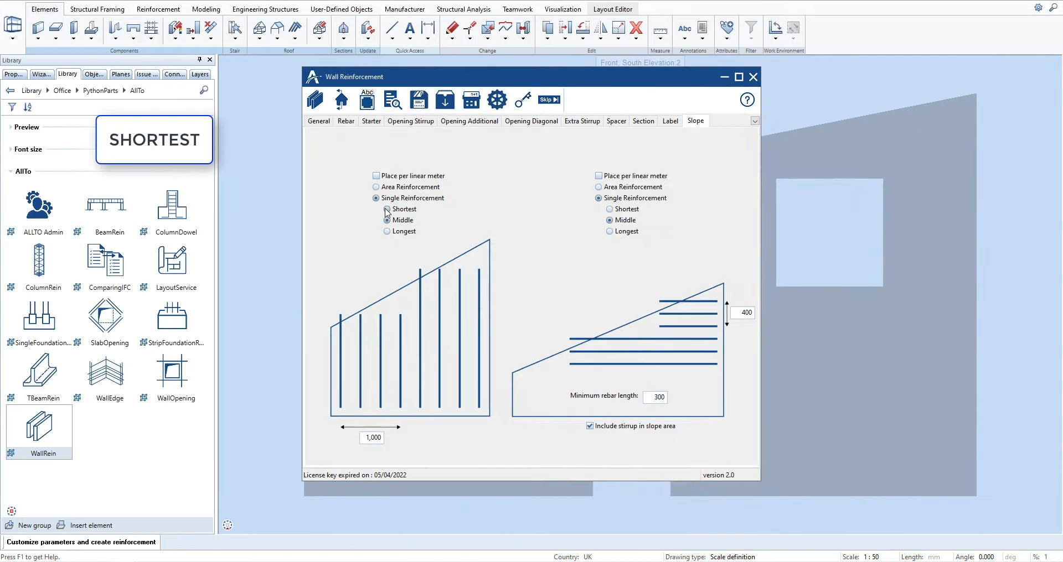
- Switch the vertical and horizontal slope bars to the Shortest length, create the wall reinforcement and inspect it along the slope
{"action": "left_click", "coordinate": [387, 210]}
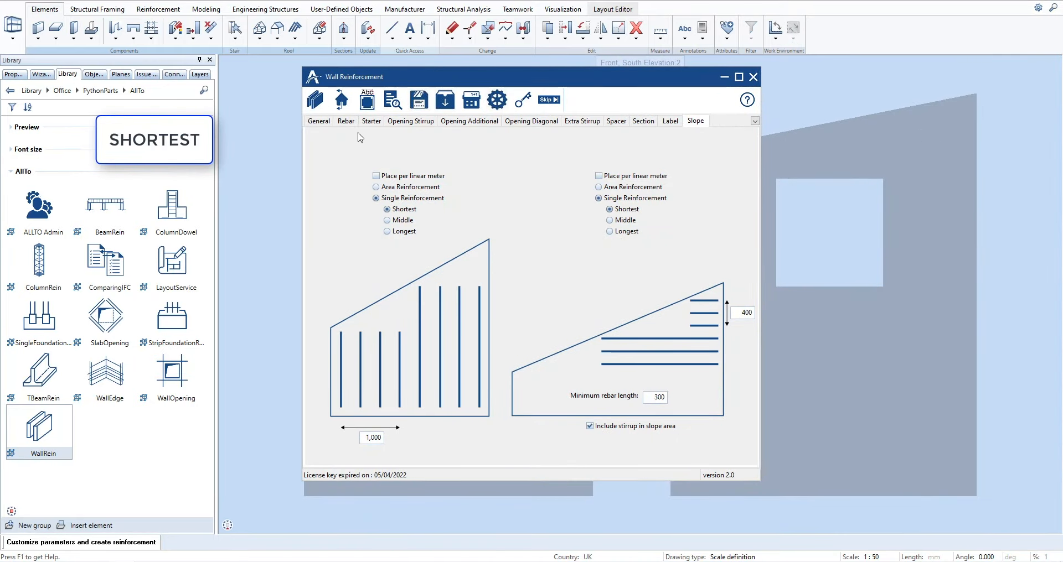
{"action": "left_click", "coordinate": [314, 100]}
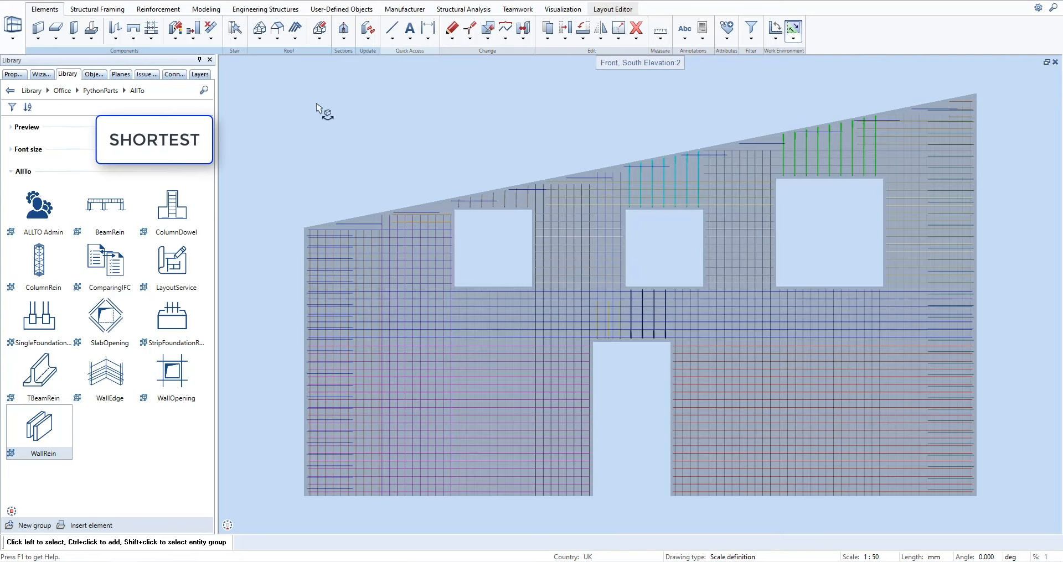
{"action": "scroll", "coordinate": [360, 187], "scroll_direction": "up", "scroll_amount": 5}
{"action": "middle_click_drag", "start_coordinate": [838, 313], "coordinate": [472, 384]}
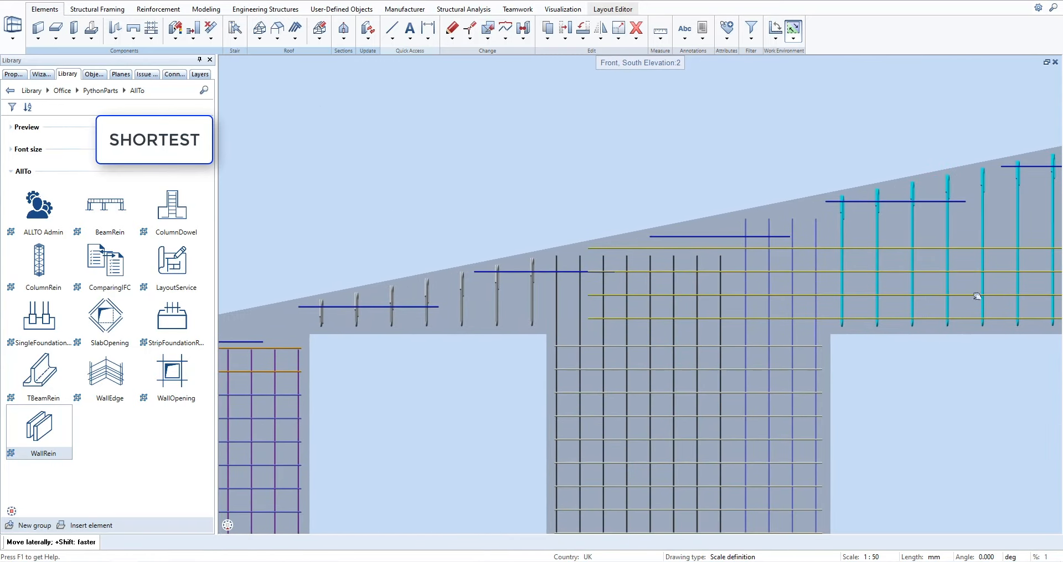
{"action": "middle_click_drag", "start_coordinate": [978, 296], "coordinate": [676, 328]}
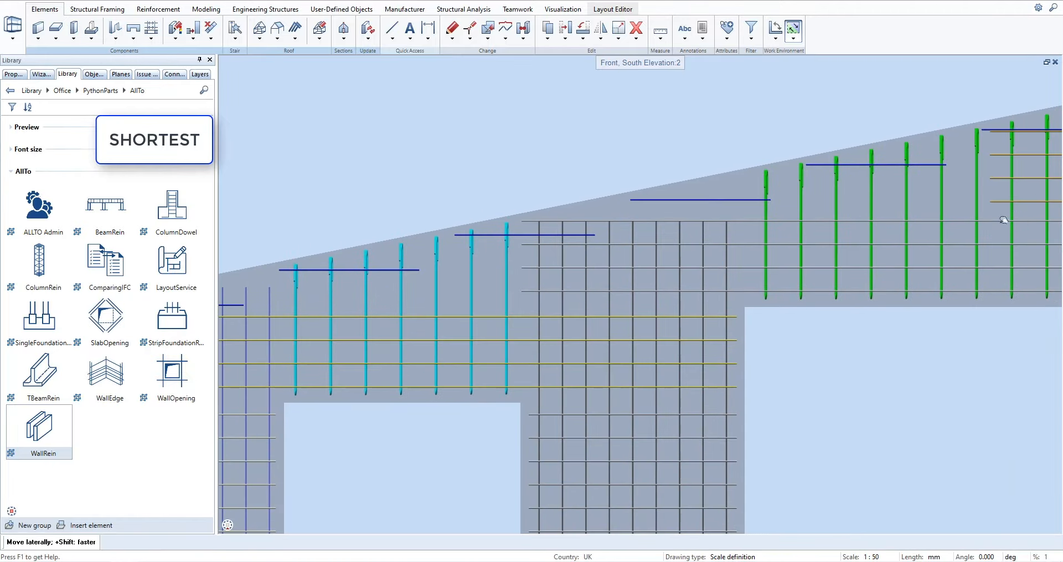
{"action": "middle_click_drag", "start_coordinate": [1004, 220], "coordinate": [647, 396]}
{"action": "middle_click_drag", "start_coordinate": [474, 470], "coordinate": [775, 327]}
{"action": "middle_click_drag", "start_coordinate": [402, 468], "coordinate": [664, 356]}
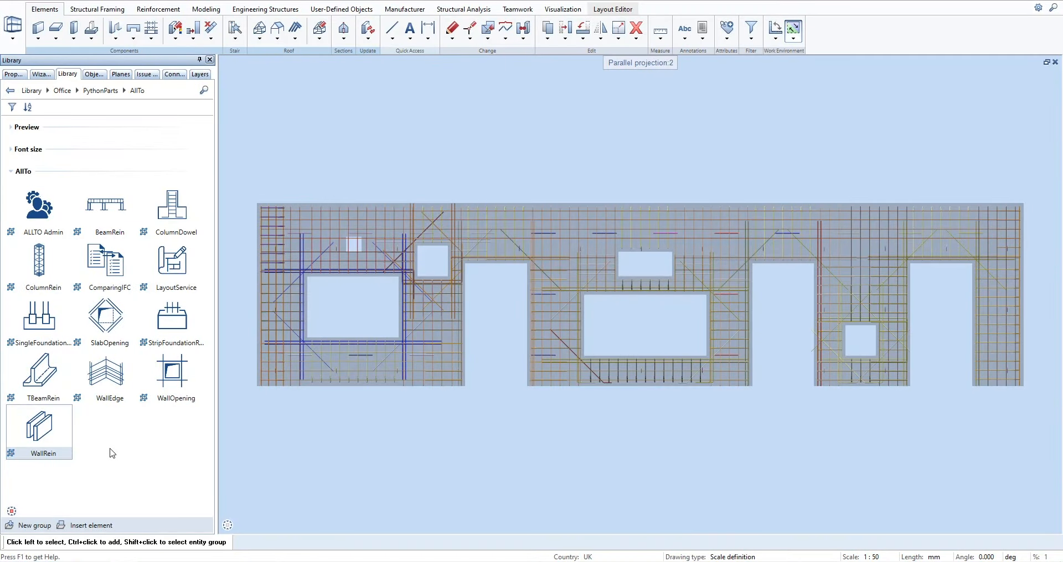
- Start WallRein on the wall with openings and open the title definition for the wall view in the section settings
{"action": "double_click", "coordinate": [43, 434]}
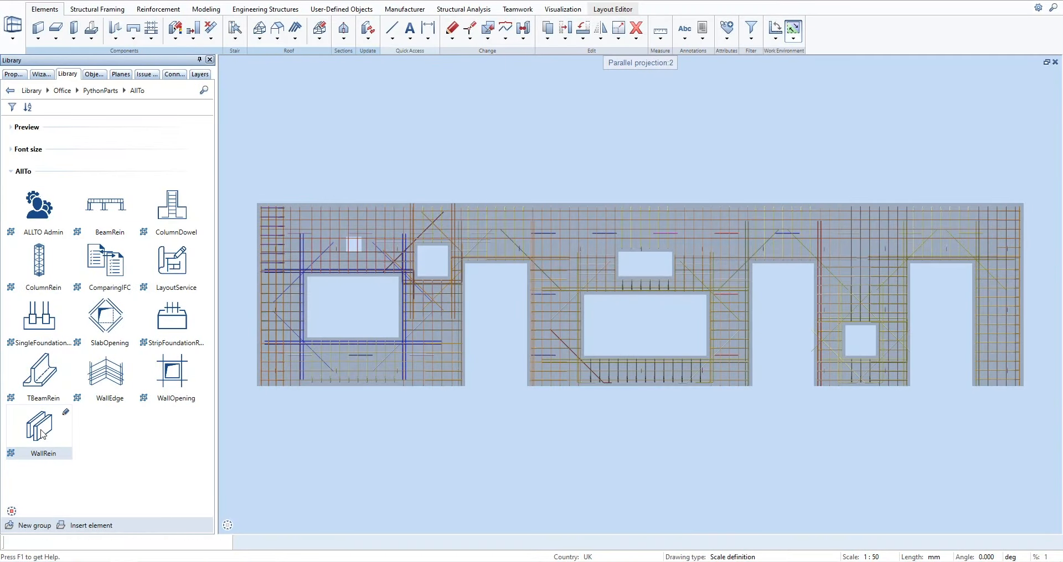
{"action": "left_click", "coordinate": [421, 365]}
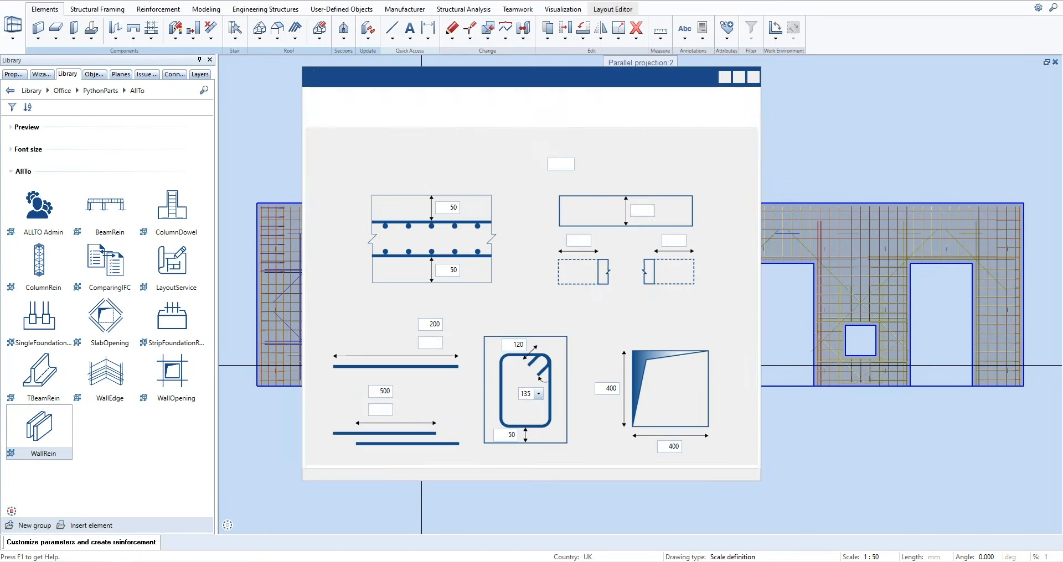
{"action": "left_click", "coordinate": [645, 121]}
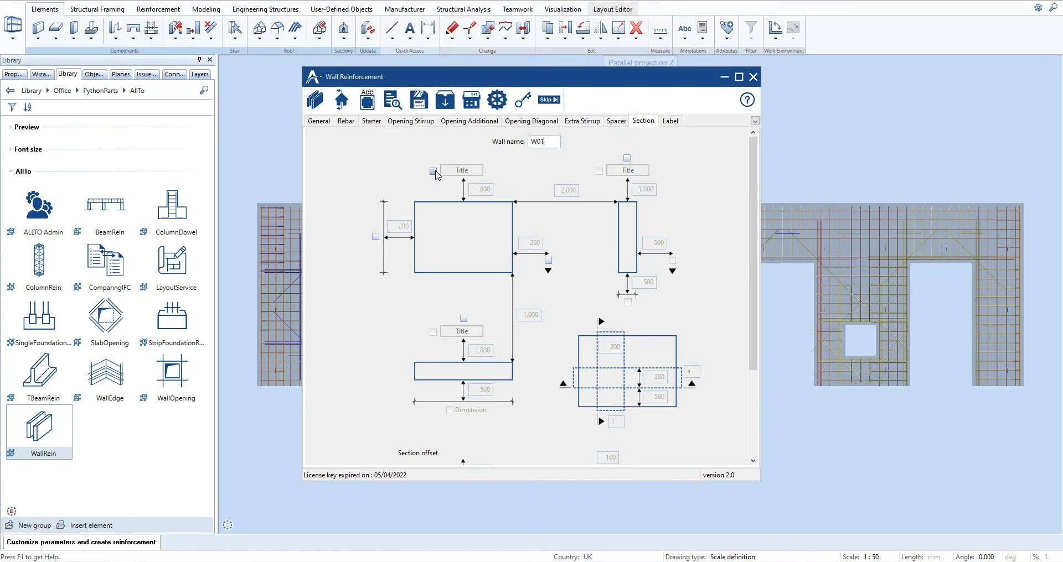
{"action": "left_click", "coordinate": [462, 170]}
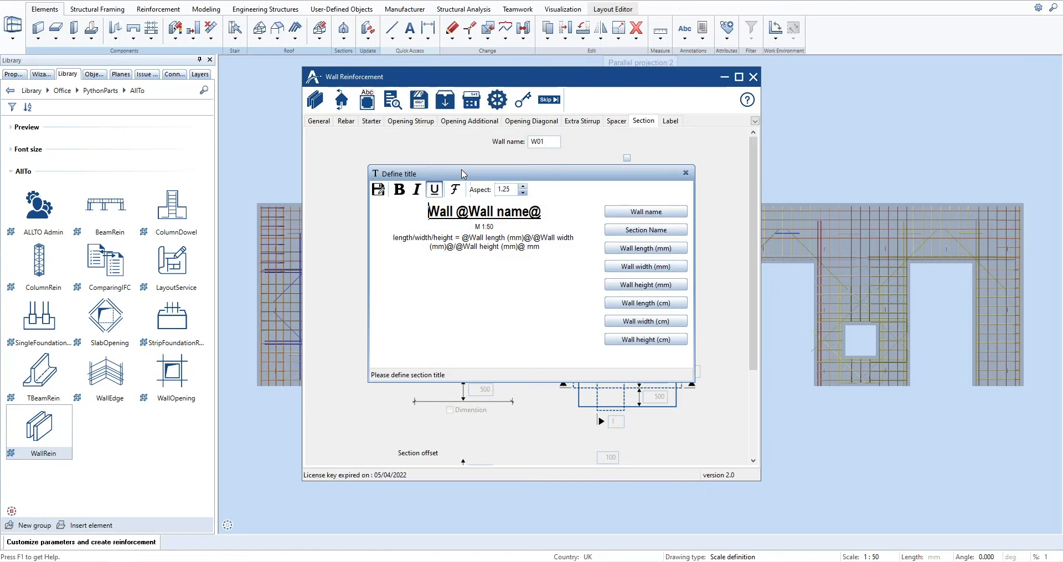
- Rebuild the title's length/width/height line with the Wall length, Wall width and Wall height (mm) placeholders separated by slashes and ending in mm
{"action": "left_click_drag", "start_coordinate": [462, 237], "coordinate": [539, 249]}
{"action": "key", "text": "BackSpace"}
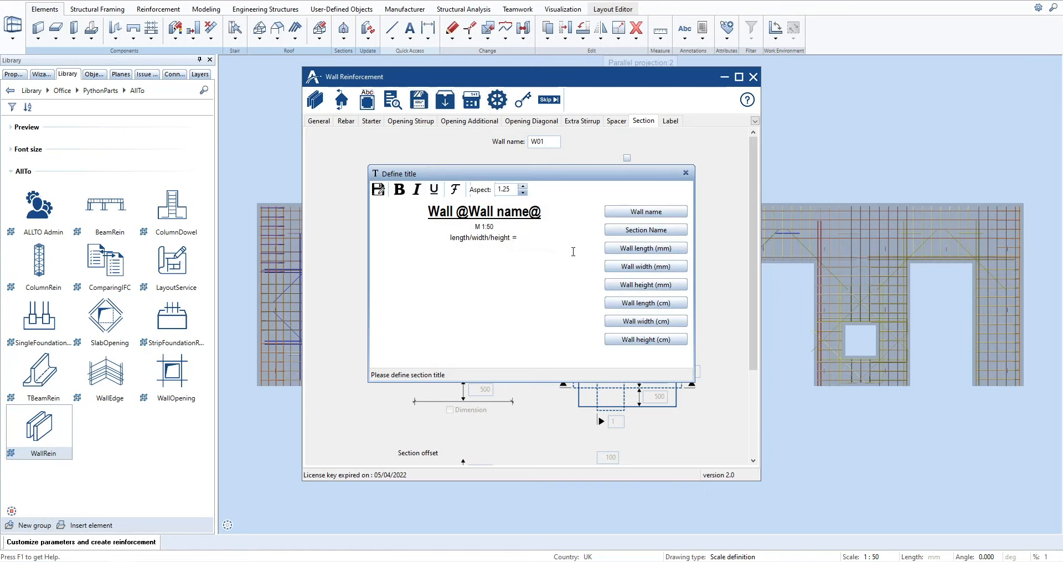
{"action": "left_click", "coordinate": [646, 248]}
{"action": "type", "text": "/"}
{"action": "left_click", "coordinate": [645, 266]}
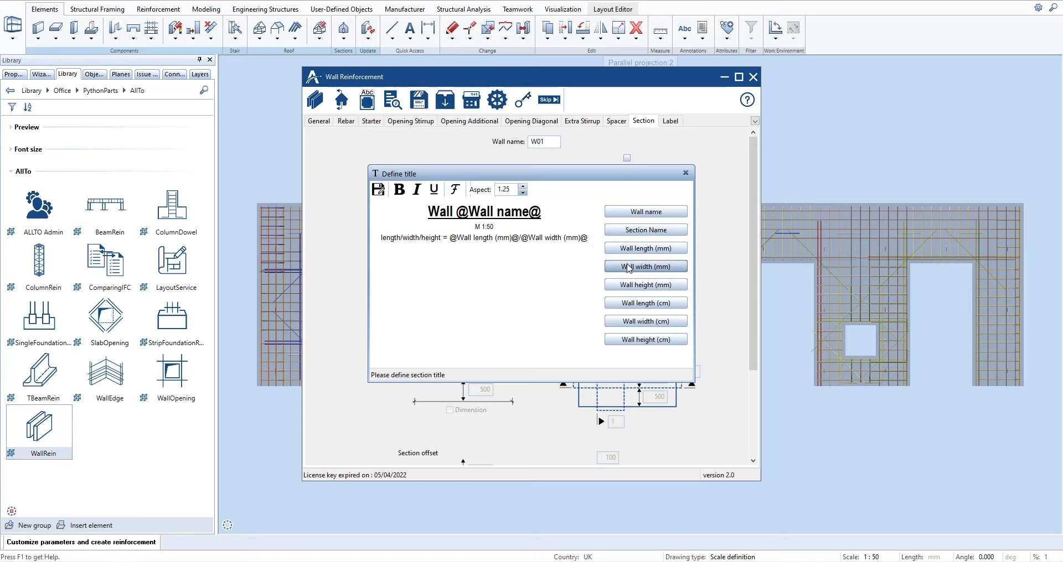
{"action": "type", "text": "/"}
{"action": "left_click", "coordinate": [646, 285]}
{"action": "type", "text": "mm)@ mm"}
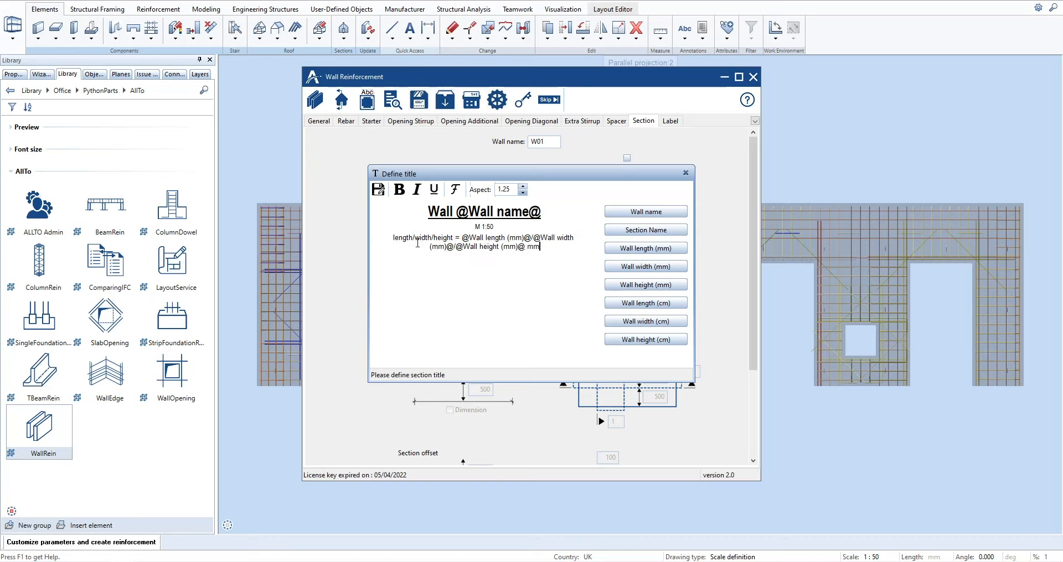
- Try the font settings and underline, italic and bold styles on the title's length/width/height line, and restore its plain formatting
{"action": "left_click_drag", "start_coordinate": [393, 238], "coordinate": [568, 245]}
{"action": "left_click", "coordinate": [455, 189]}
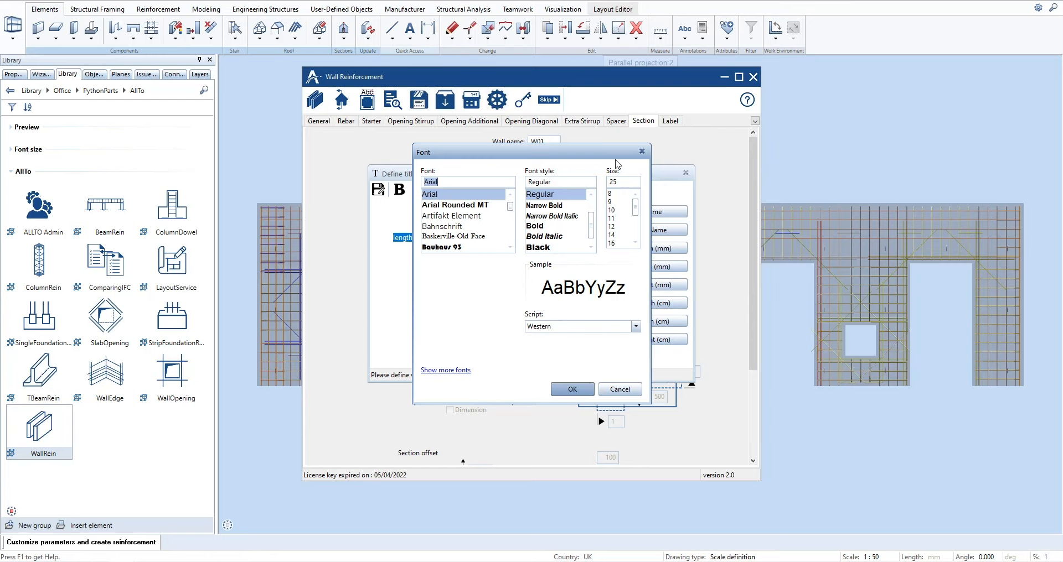
{"action": "left_click", "coordinate": [572, 388]}
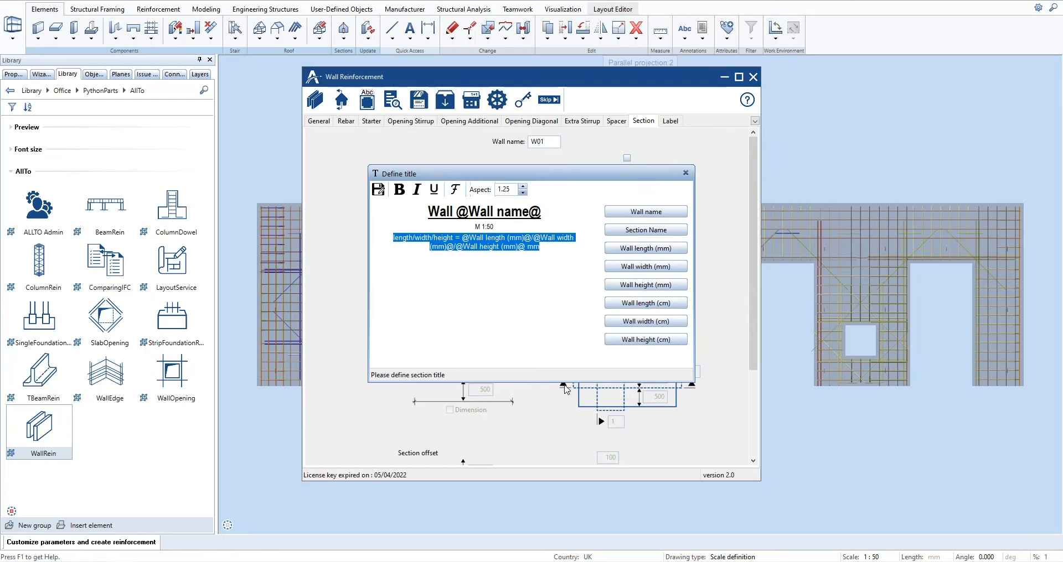
{"action": "left_click", "coordinate": [434, 190]}
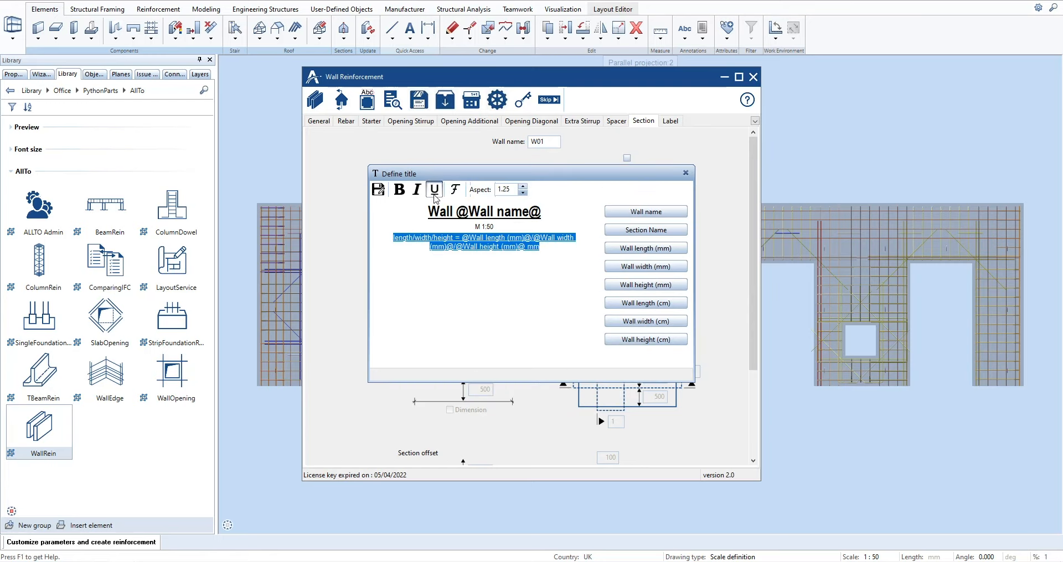
{"action": "left_click", "coordinate": [418, 191]}
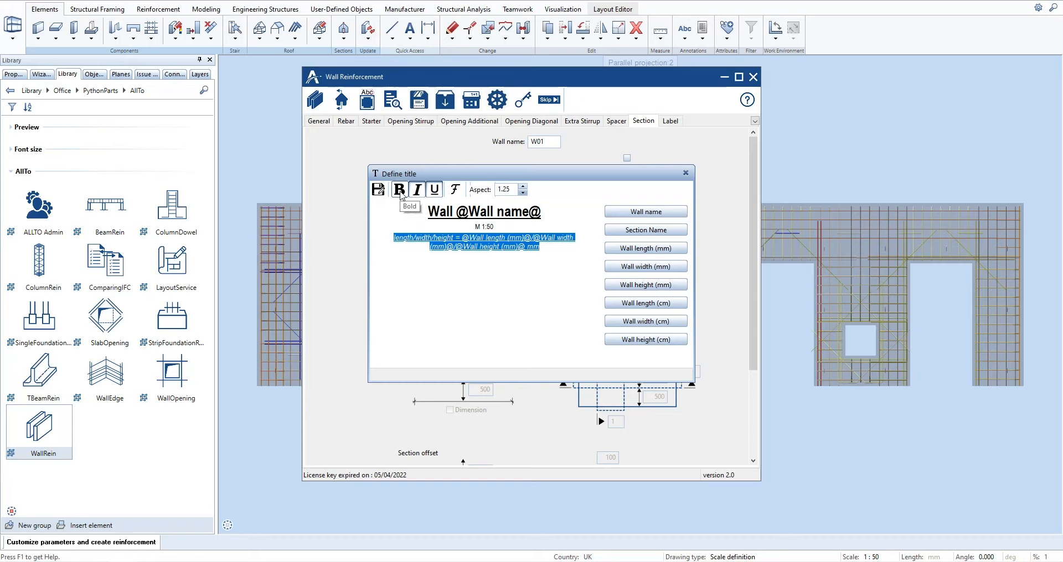
{"action": "left_click", "coordinate": [400, 190]}
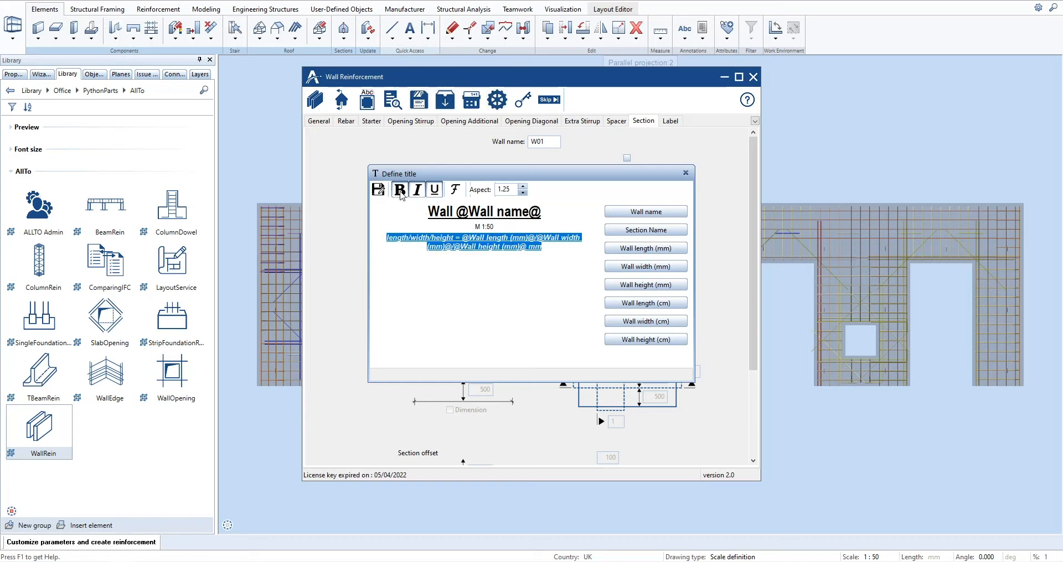
{"action": "left_click", "coordinate": [400, 190]}
{"action": "left_click", "coordinate": [417, 190]}
{"action": "left_click", "coordinate": [434, 190]}
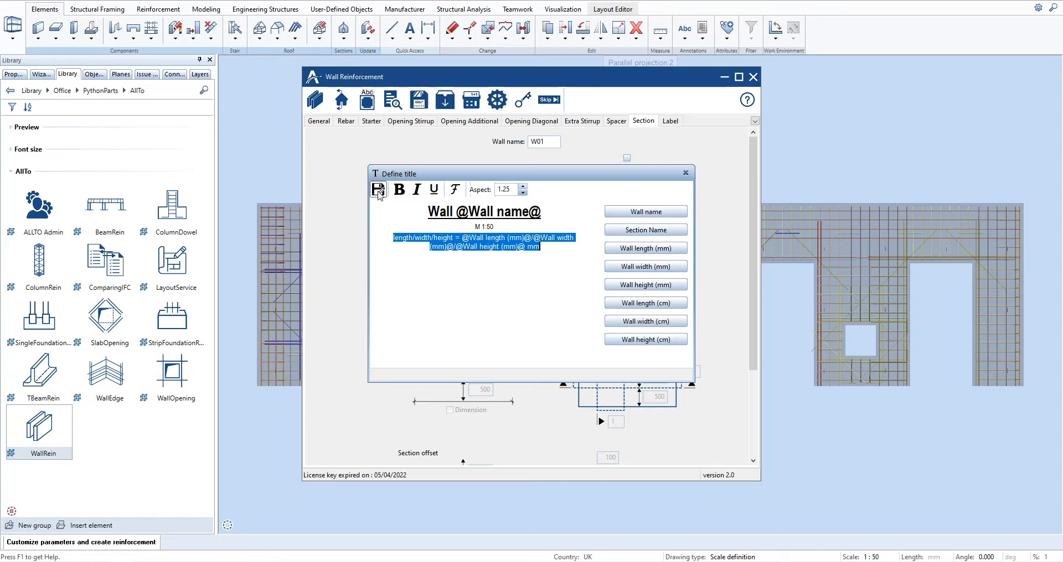
- Close the title definition, set the wall view's title distance to 1,000, and enable both side options with 500 offsets
{"action": "left_click", "coordinate": [685, 173]}
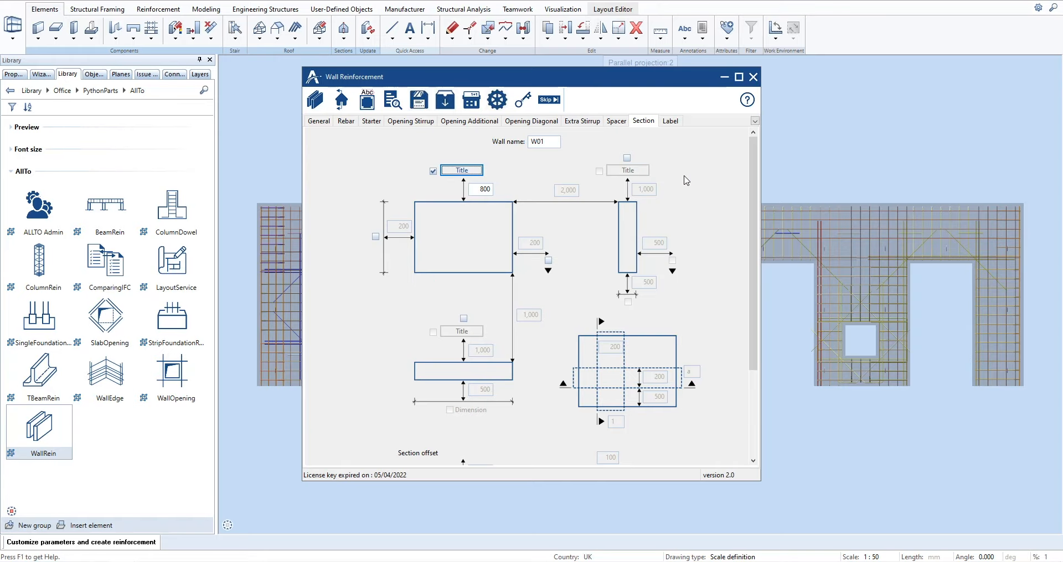
{"action": "double_click", "coordinate": [484, 189]}
{"action": "left_click", "coordinate": [375, 237]}
{"action": "double_click", "coordinate": [397, 226]}
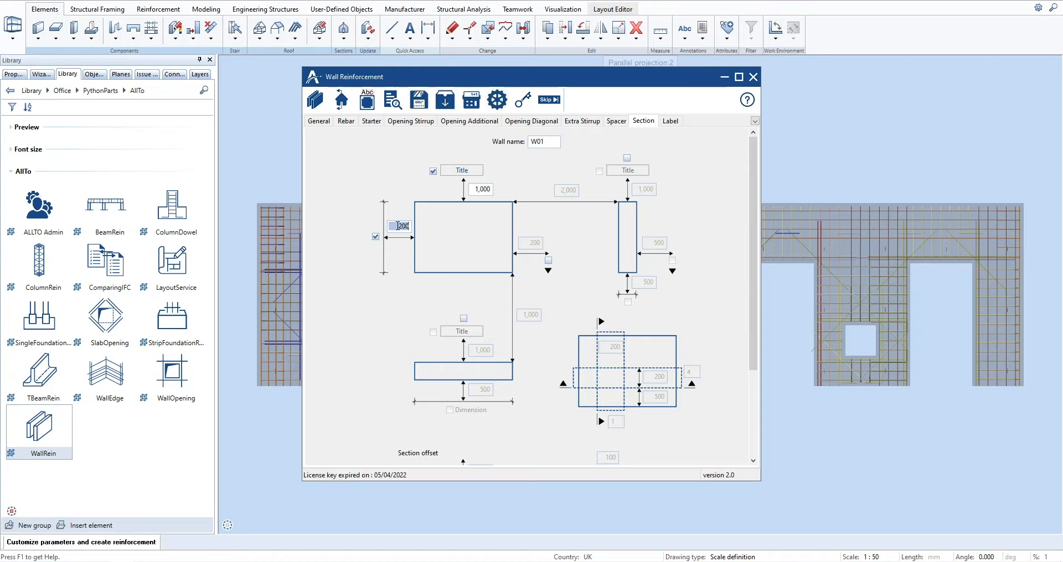
{"action": "left_click", "coordinate": [547, 261]}
- Enable the horizontal section with its title and dimension, placing it 3,000 from the wall view with a section depth of 400
{"action": "left_click", "coordinate": [464, 319]}
{"action": "left_click", "coordinate": [433, 333]}
{"action": "left_click", "coordinate": [449, 410]}
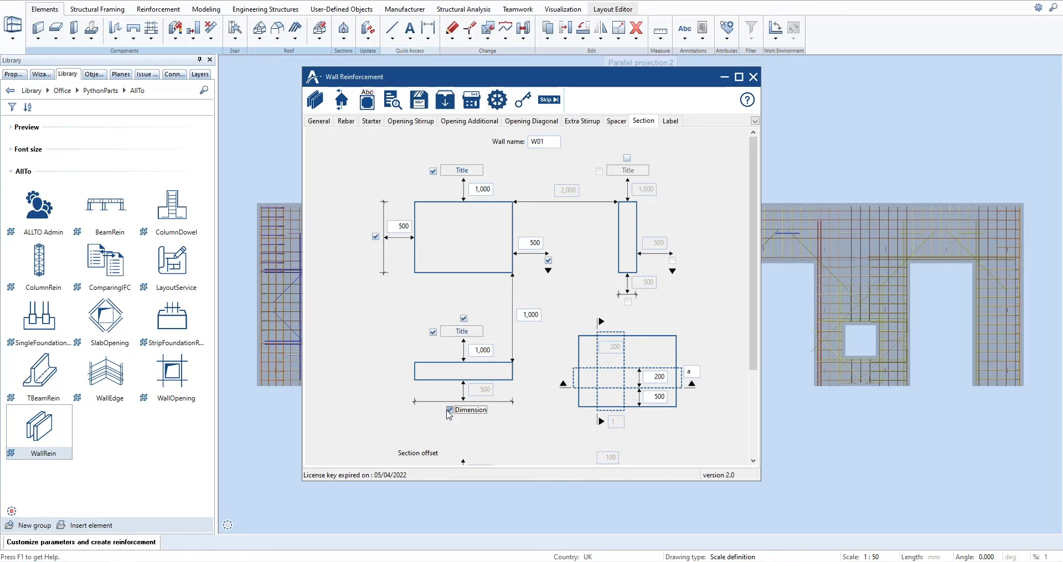
{"action": "left_click", "coordinate": [524, 317]}
{"action": "left_click", "coordinate": [650, 377]}
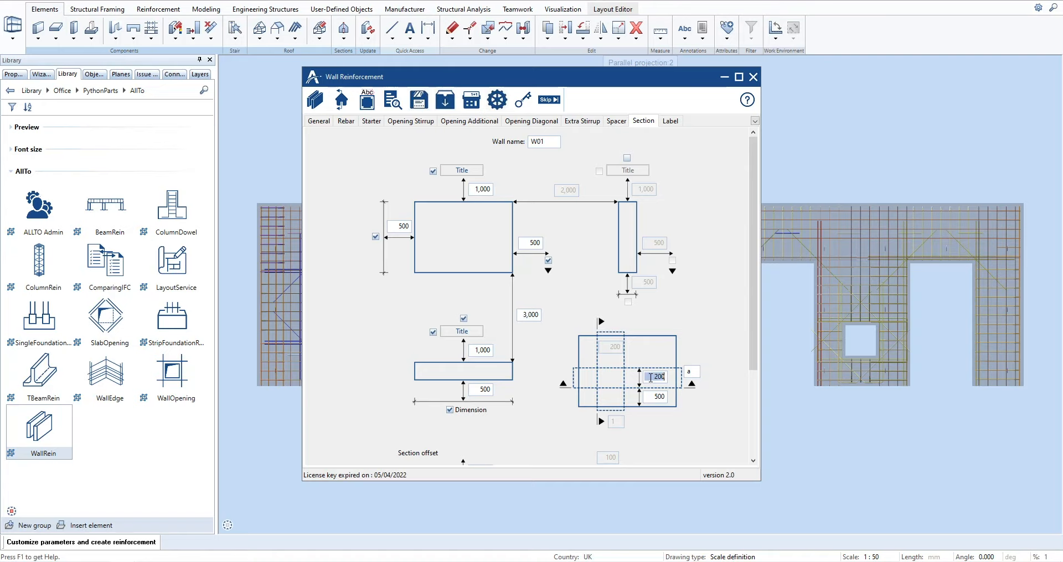
{"action": "type", "text": "400"}
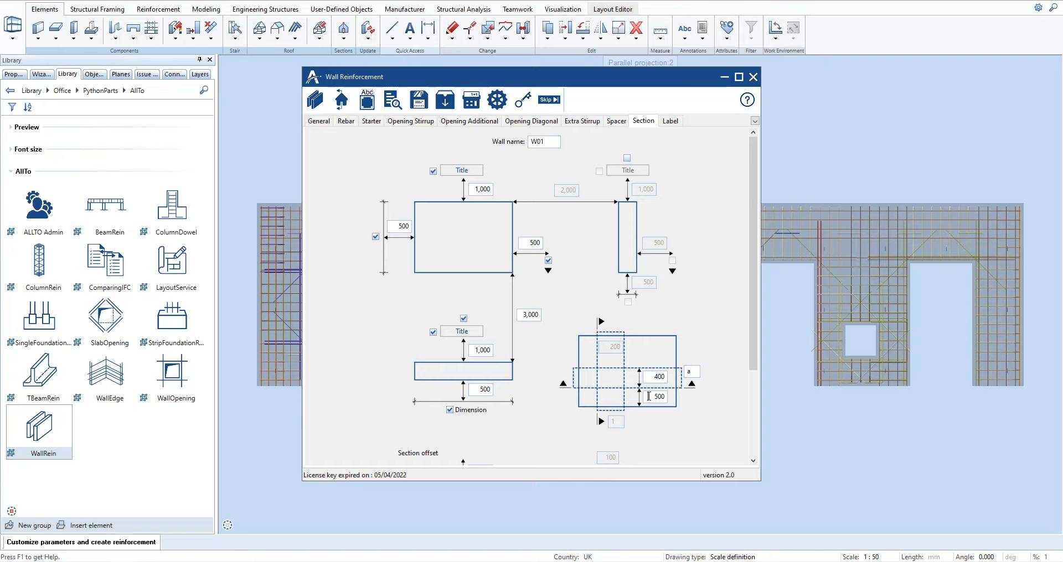
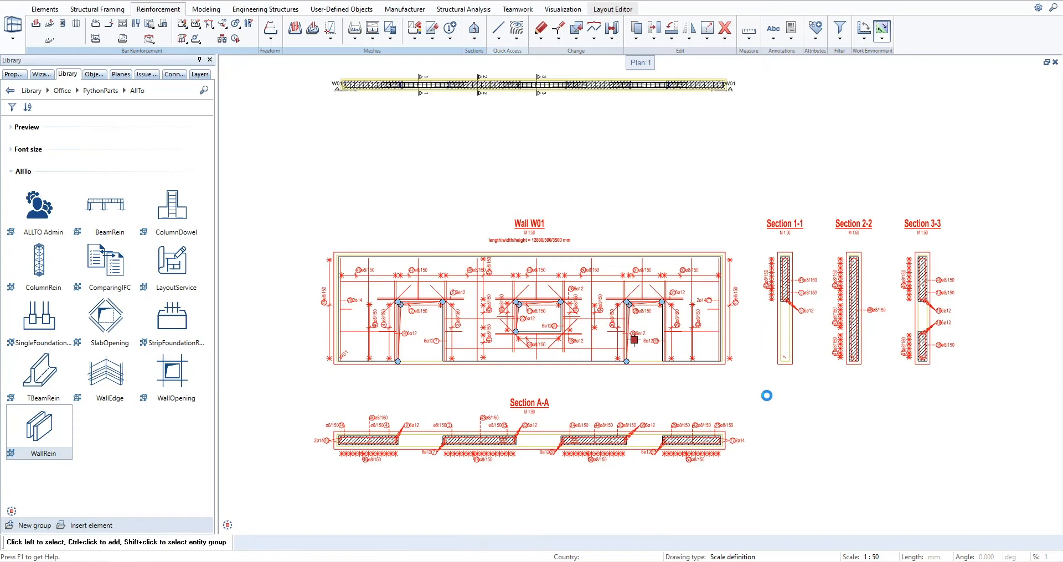
- Rearrange the reinforcement marks in the wall drawing
{"action": "left_click", "coordinate": [236, 39]}
{"action": "left_click", "coordinate": [359, 128]}
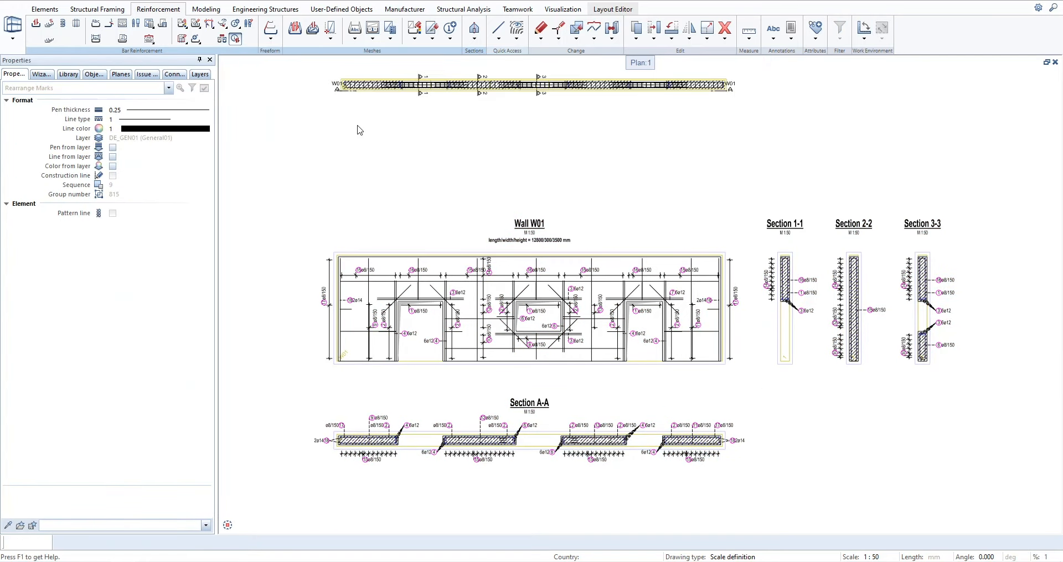
- Send the grey opening fills of both doors and the window in the Wall W01 view to the back
{"action": "scroll", "coordinate": [322, 387], "scroll_direction": "up", "scroll_amount": 4}
{"action": "middle_click_drag", "start_coordinate": [669, 238], "coordinate": [608, 328]}
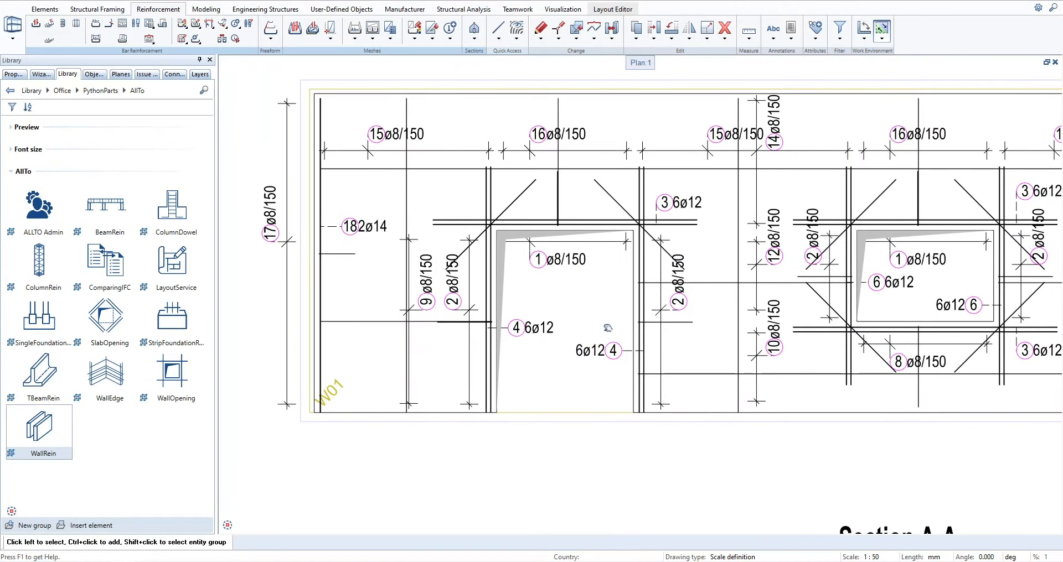
{"action": "right_click", "coordinate": [508, 275]}
{"action": "mouse_move", "coordinate": [554, 480]}
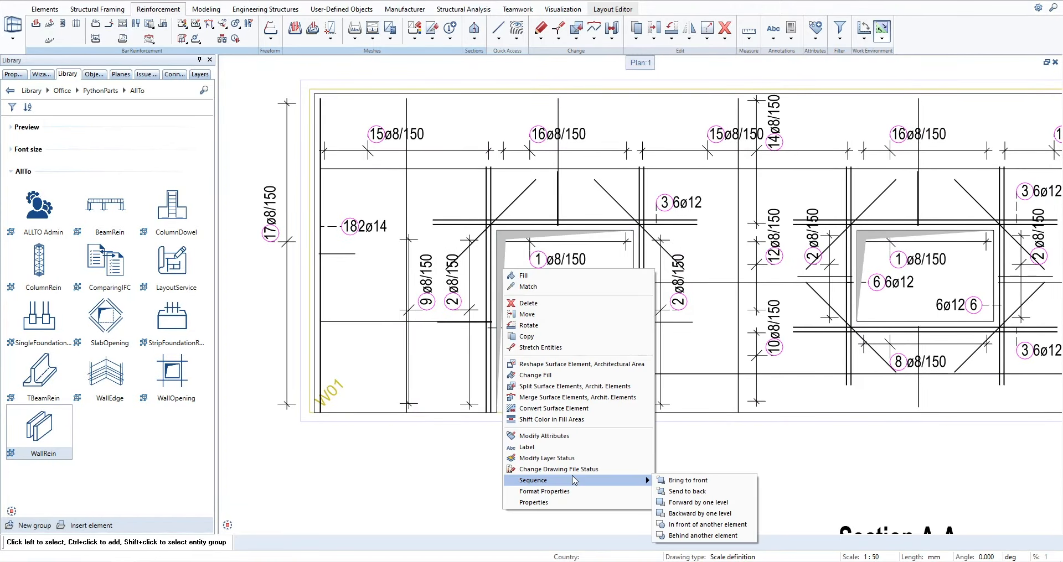
{"action": "left_click", "coordinate": [681, 481]}
{"action": "middle_click_drag", "start_coordinate": [824, 341], "coordinate": [527, 383]}
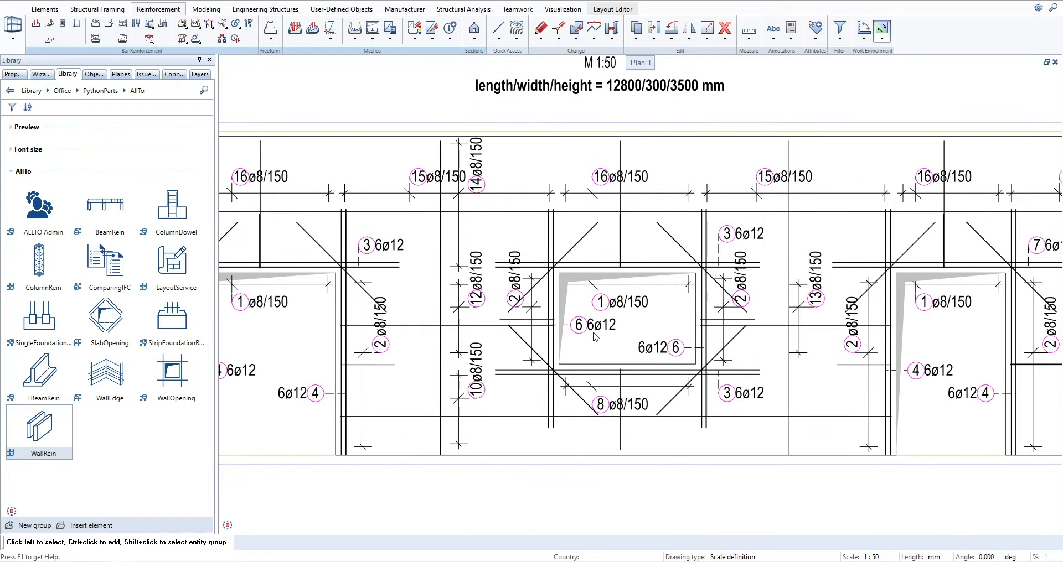
{"action": "right_click", "coordinate": [565, 297]}
{"action": "mouse_move", "coordinate": [665, 507]}
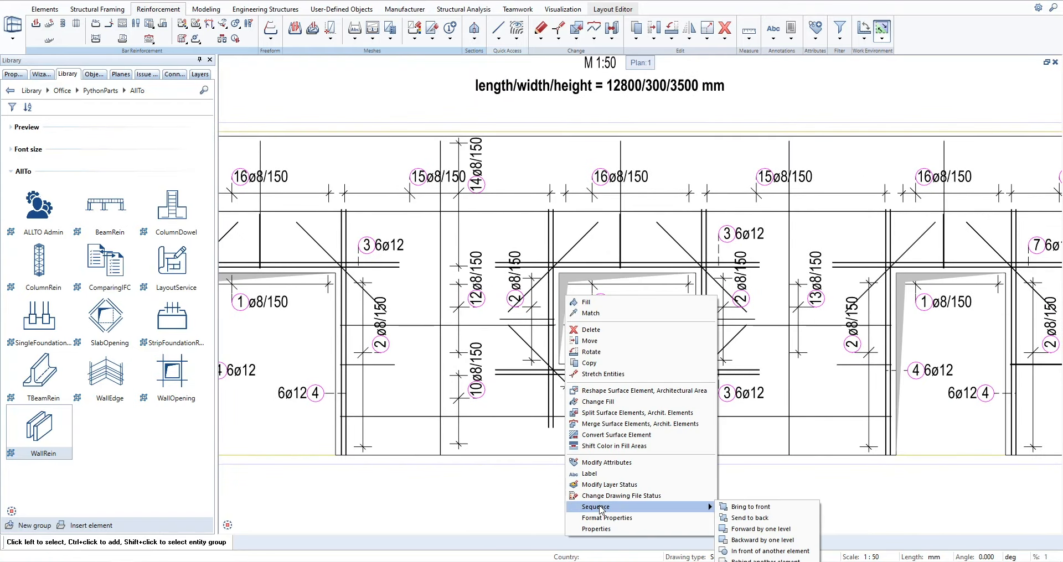
{"action": "left_click", "coordinate": [742, 513]}
{"action": "middle_click_drag", "start_coordinate": [888, 347], "coordinate": [595, 358]}
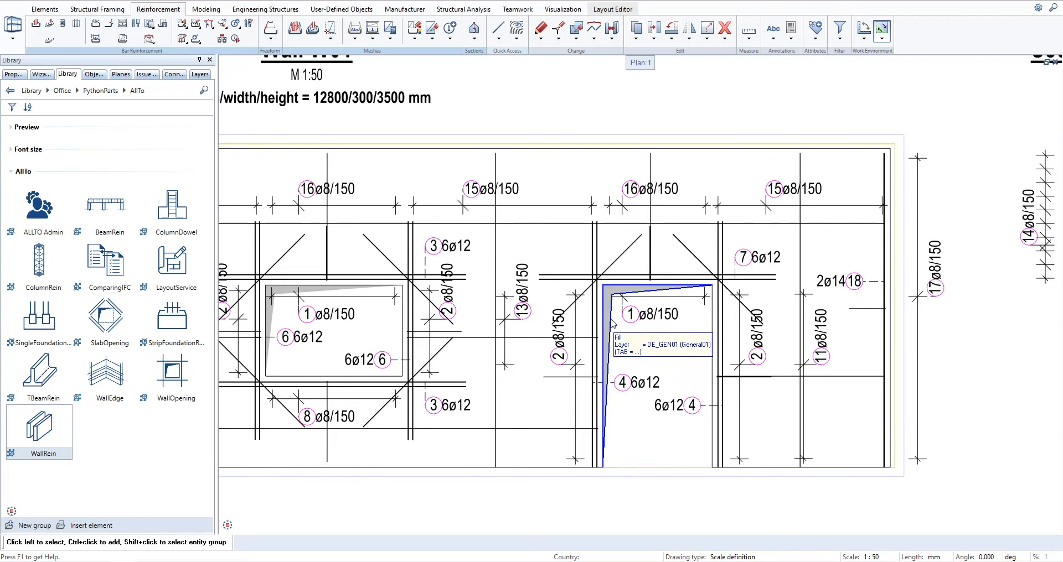
{"action": "right_click", "coordinate": [612, 321]}
{"action": "mouse_move", "coordinate": [720, 531]}
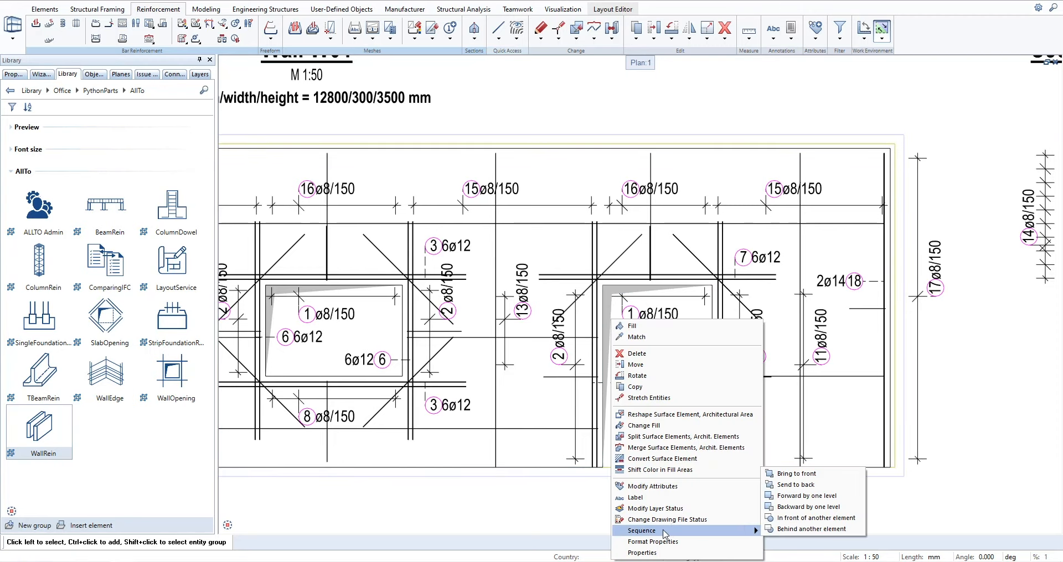
{"action": "left_click", "coordinate": [811, 485]}
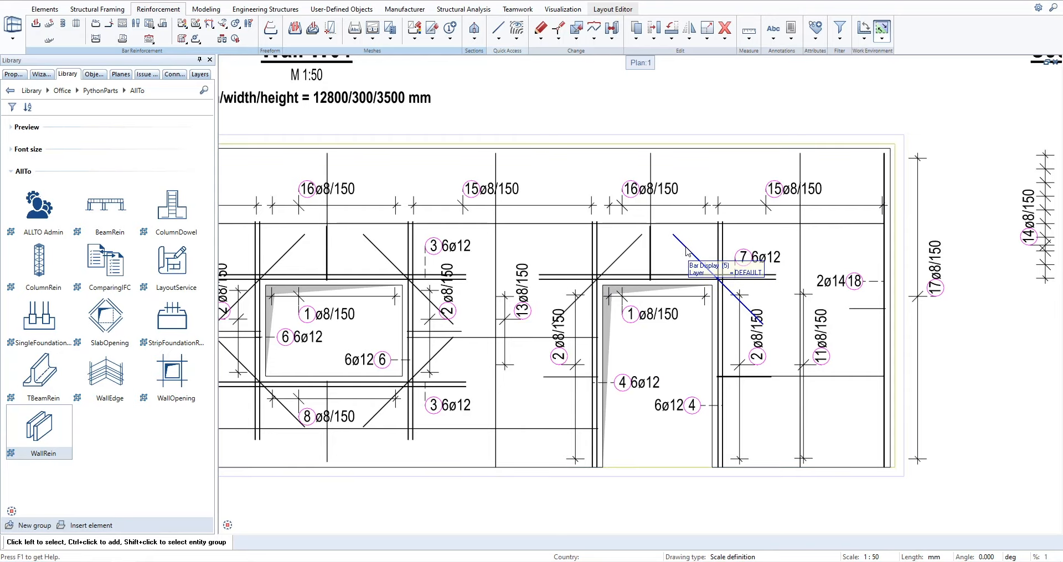
- Examine the bar labels and dimension lines across the Wall W01 view and along Section A-A
{"action": "middle_click_drag", "start_coordinate": [379, 421], "coordinate": [637, 420]}
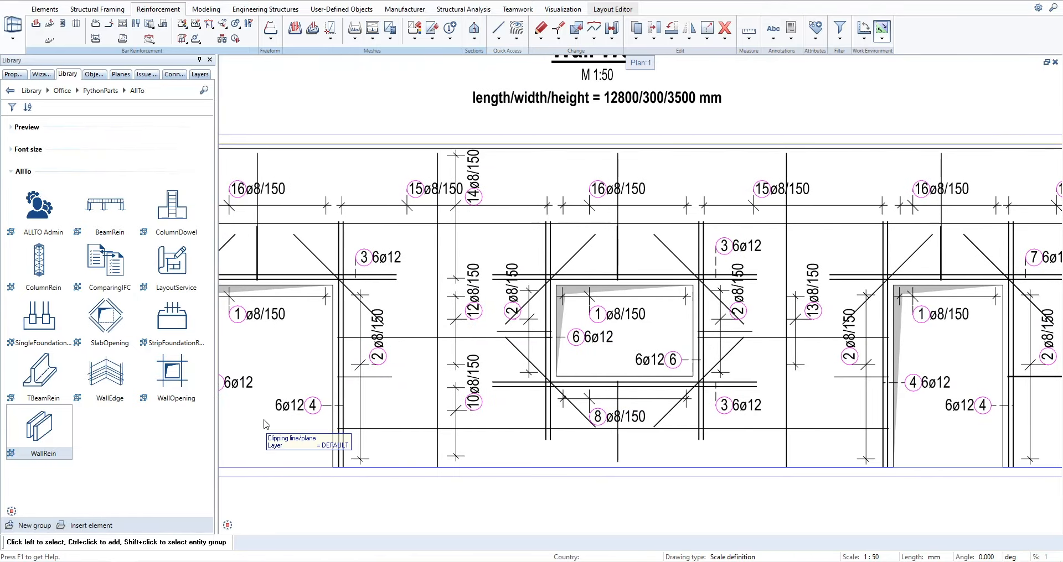
{"action": "mouse_move", "coordinate": [260, 423]}
{"action": "middle_mouse_down"}
{"action": "mouse_move", "coordinate": [688, 424]}
{"action": "mouse_move", "coordinate": [222, 424]}
{"action": "middle_mouse_up"}
{"action": "middle_click_drag", "start_coordinate": [928, 389], "coordinate": [234, 385]}
{"action": "mouse_move", "coordinate": [960, 375]}
{"action": "middle_mouse_down"}
{"action": "mouse_move", "coordinate": [684, 418]}
{"action": "mouse_move", "coordinate": [731, 389]}
{"action": "mouse_move", "coordinate": [883, 182]}
{"action": "middle_mouse_up"}
{"action": "middle_click_drag", "start_coordinate": [310, 424], "coordinate": [658, 273]}
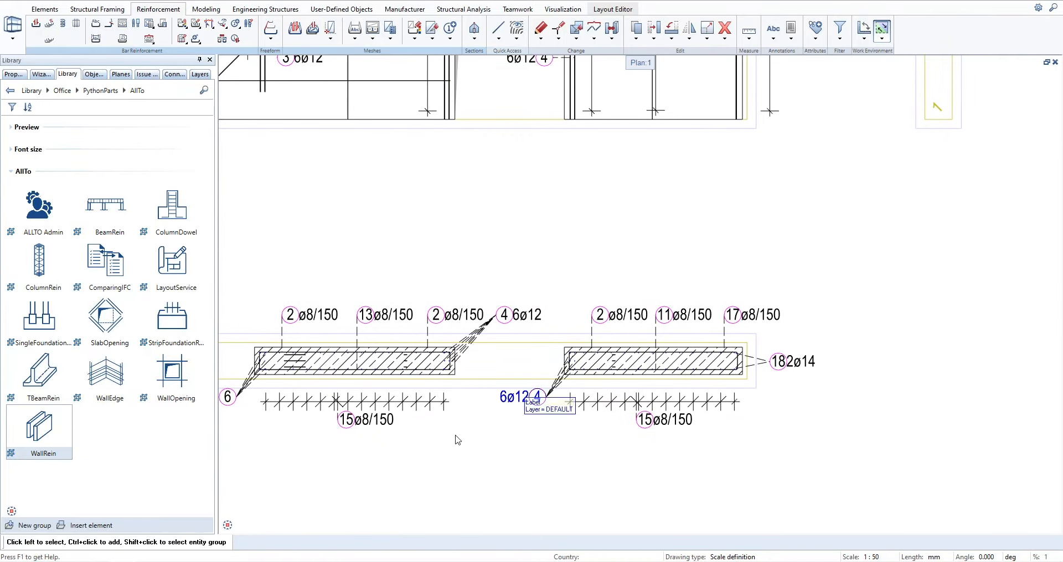
{"action": "middle_click_drag", "start_coordinate": [287, 499], "coordinate": [600, 487]}
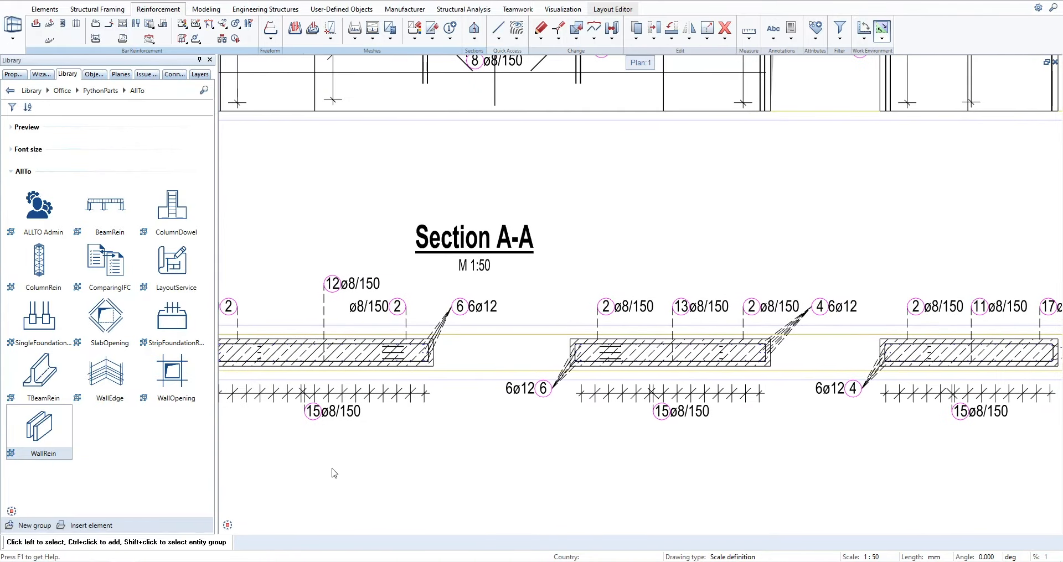
{"action": "middle_click_drag", "start_coordinate": [365, 472], "coordinate": [662, 468]}
{"action": "middle_click_drag", "start_coordinate": [294, 467], "coordinate": [562, 468]}
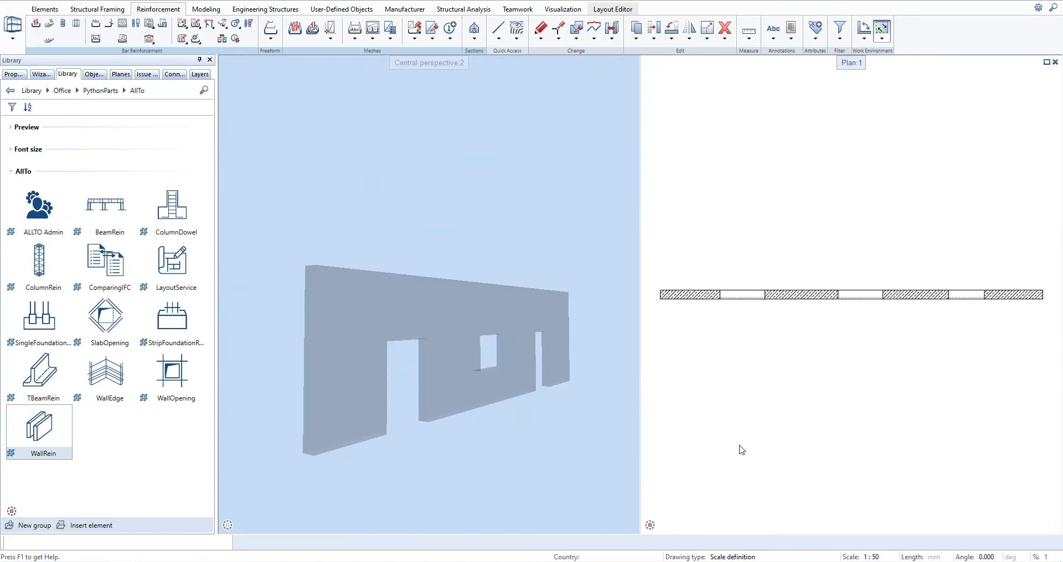
- Make the Reinforcement drawing file current and create the wall's reinforcement with WallRein as a PythonPart
{"action": "left_click", "coordinate": [383, 197]}
{"action": "left_click", "coordinate": [899, 425]}
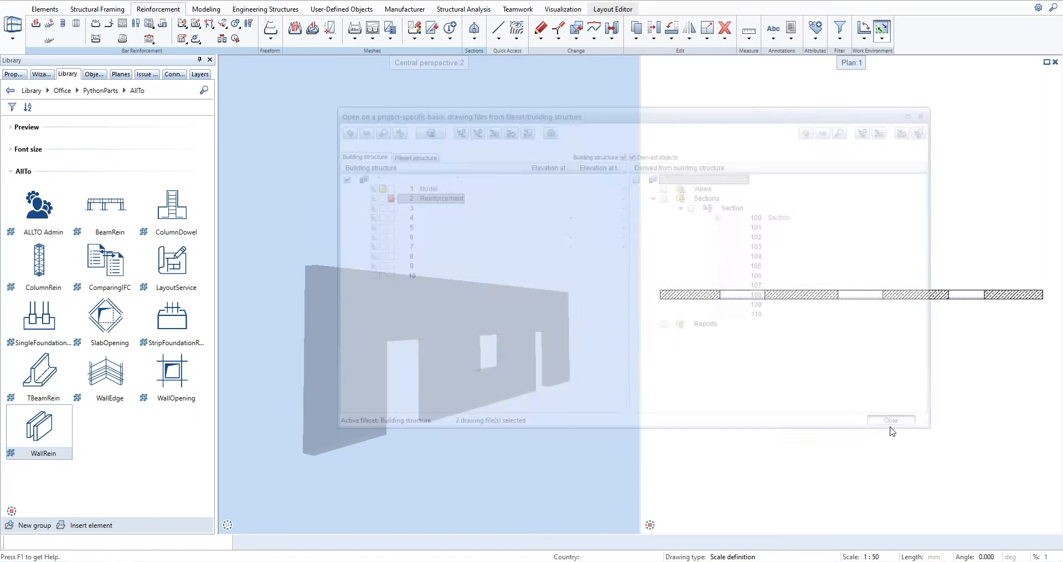
{"action": "left_click", "coordinate": [31, 433]}
{"action": "left_click", "coordinate": [445, 372]}
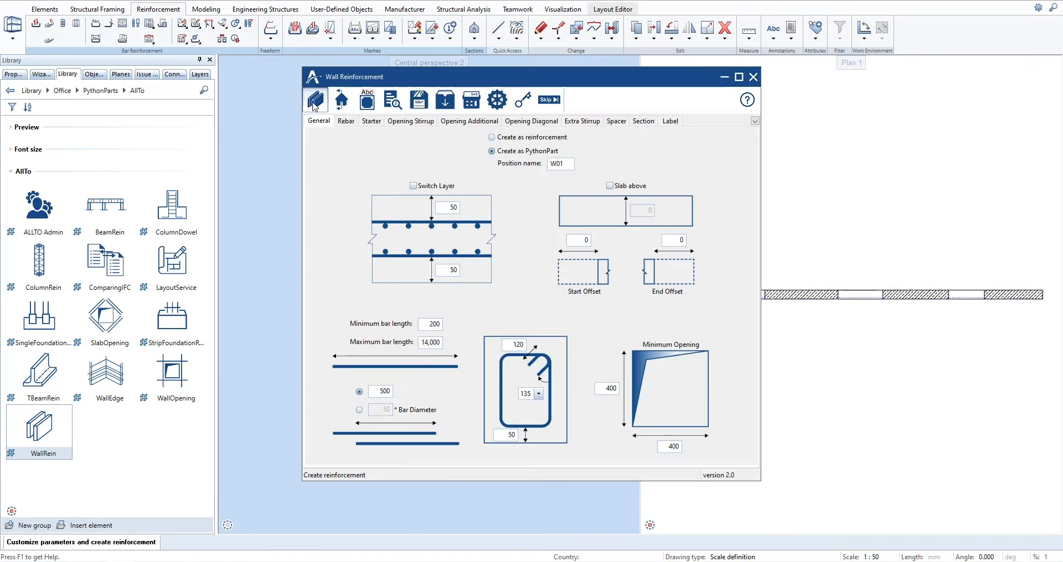
{"action": "left_click", "coordinate": [312, 102]}
{"action": "key", "text": "Escape"}
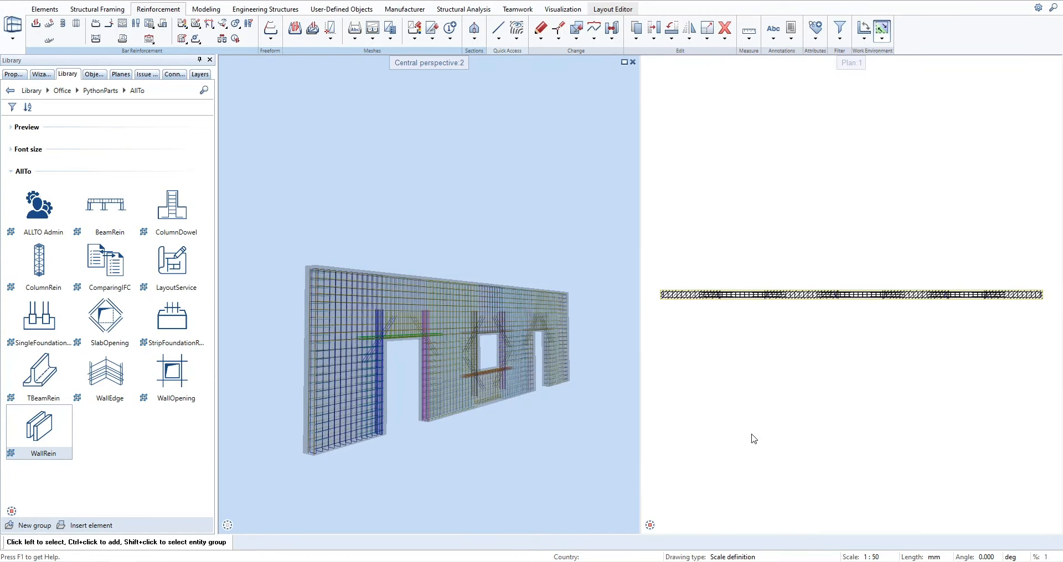
- Make drawing file 100 Section the current file and enlarge the plan view of the wall
{"action": "key", "text": "F2"}
{"action": "left_click", "coordinate": [740, 221]}
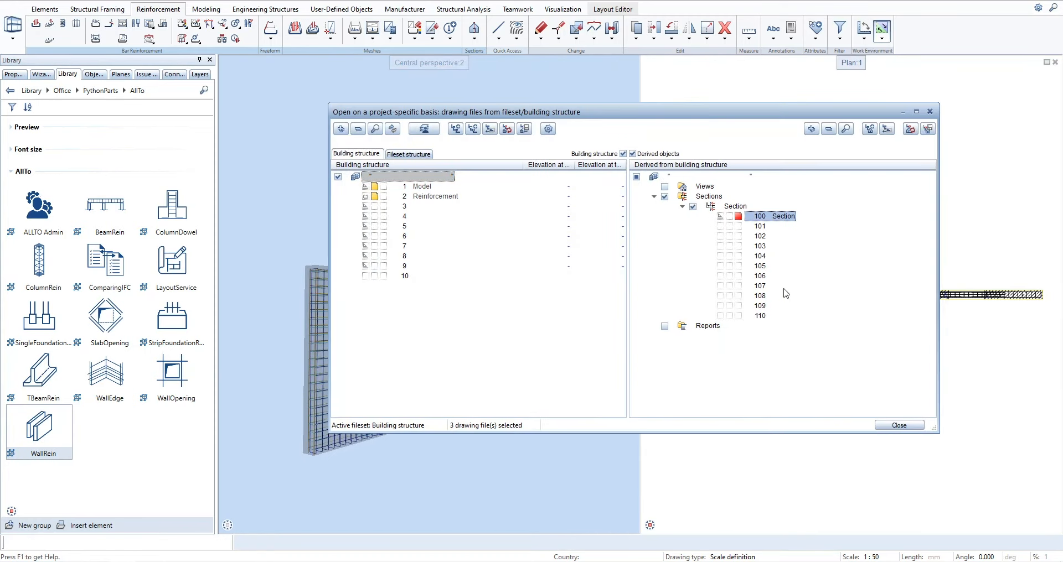
{"action": "left_click", "coordinate": [899, 425]}
{"action": "left_click", "coordinate": [1047, 63]}
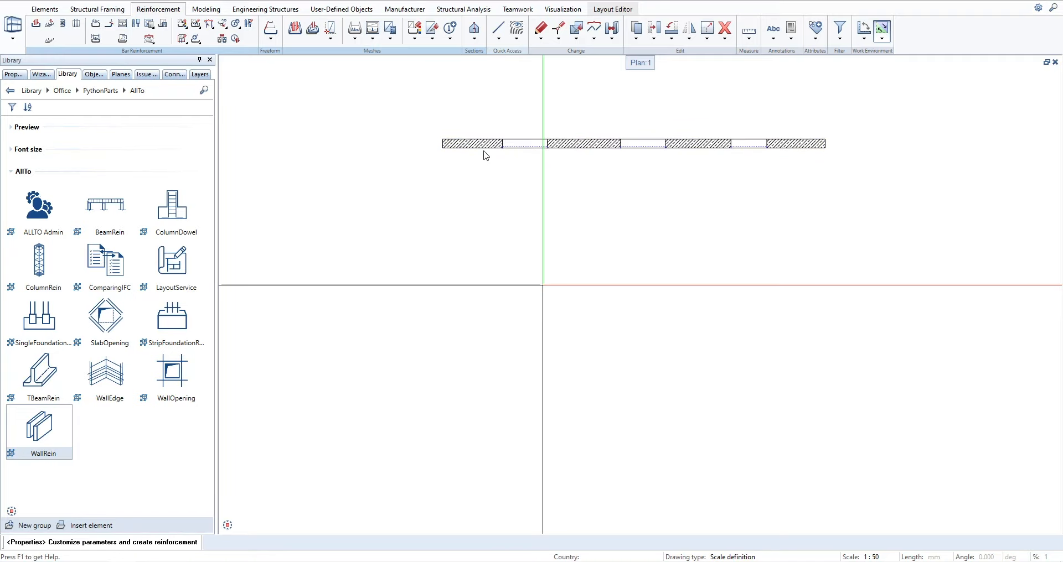
- Generate the labelled views of the reinforced wall W01 with drawing file 2 as rebar file, placing them below the wall plan
{"action": "left_click", "coordinate": [485, 156]}
{"action": "left_click", "coordinate": [368, 101]}
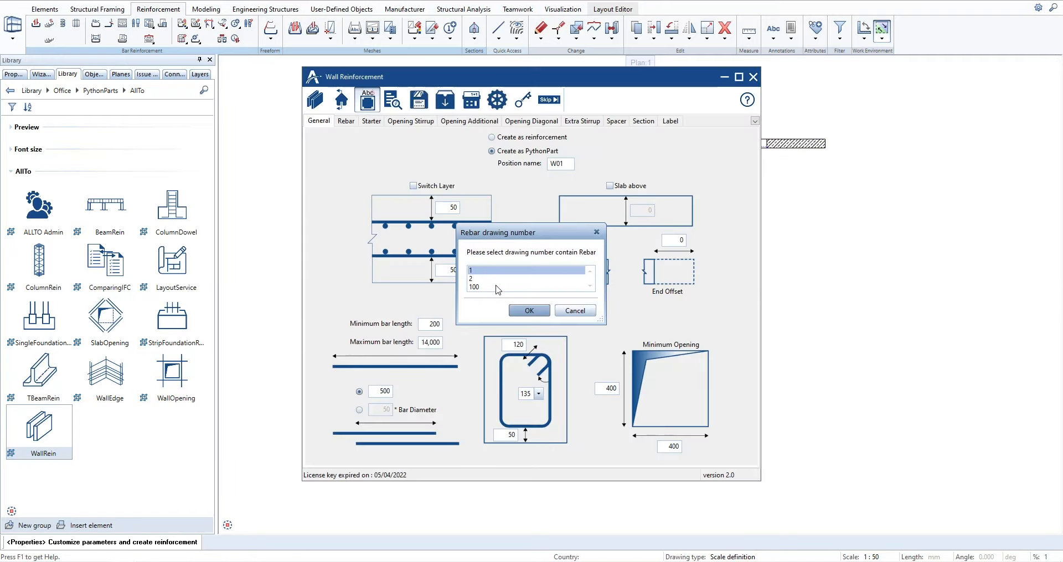
{"action": "left_click", "coordinate": [494, 279]}
{"action": "left_click", "coordinate": [527, 311]}
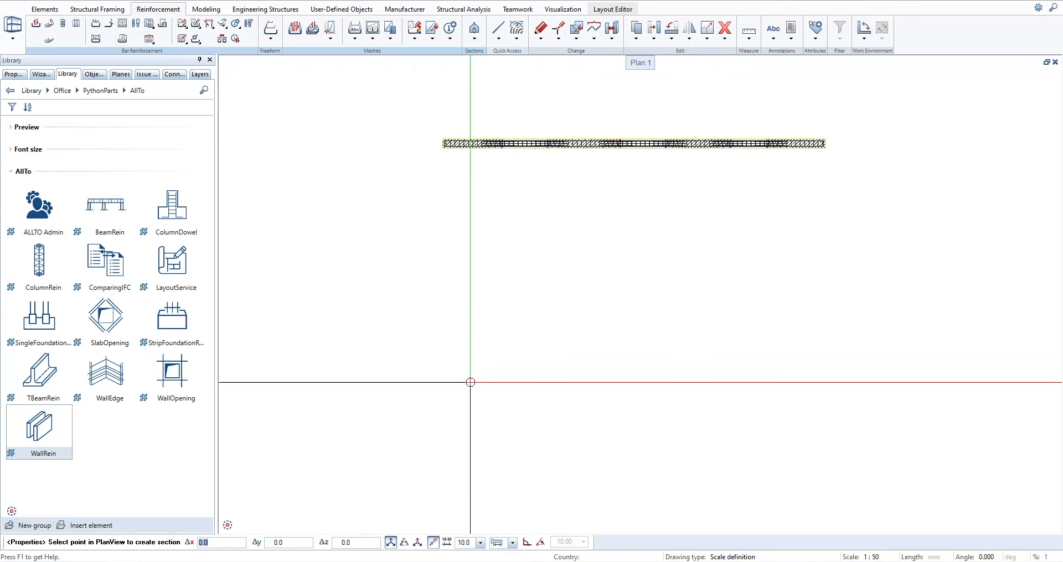
{"action": "left_click", "coordinate": [443, 420]}
{"action": "middle_click_drag", "start_coordinate": [831, 441], "coordinate": [694, 372]}
{"action": "key", "text": "Escape"}
- Move the generated wall view and all its sections, using the same point as start and end
{"action": "left_click_drag", "start_coordinate": [245, 169], "coordinate": [972, 475]}
{"action": "left_click", "coordinate": [654, 29]}
{"action": "left_click", "coordinate": [759, 383]}
{"action": "left_click", "coordinate": [759, 383]}
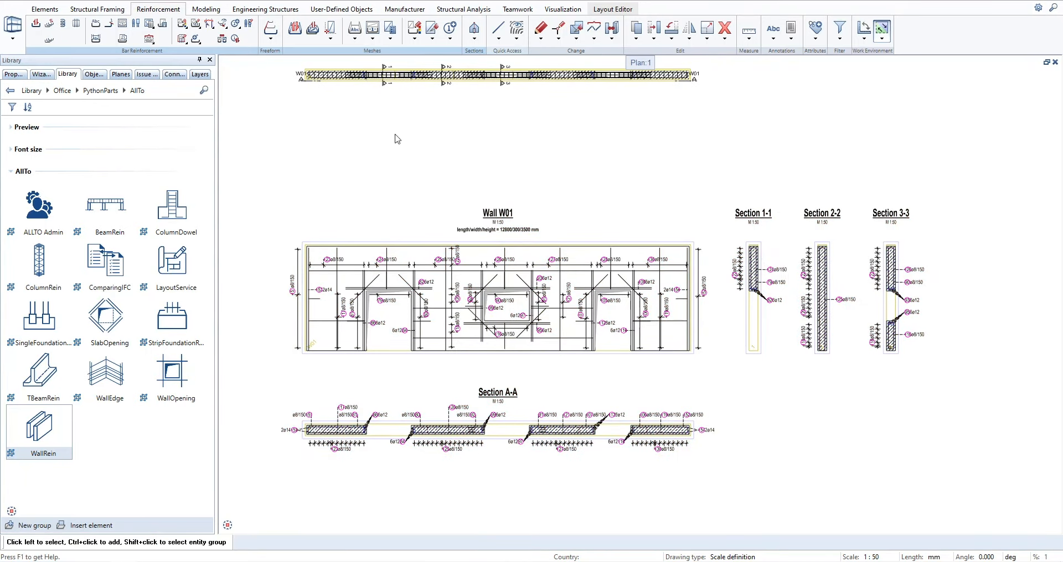
- Rearrange the reinforcement marks in the generated wall view and sections
{"action": "left_click", "coordinate": [239, 40]}
{"action": "left_click", "coordinate": [362, 124]}
{"action": "middle_click_drag", "start_coordinate": [339, 389], "coordinate": [440, 347]}
{"action": "scroll", "coordinate": [434, 345], "scroll_direction": "up", "scroll_amount": 4}
{"action": "mouse_move", "coordinate": [781, 204]}
{"action": "middle_mouse_down"}
{"action": "mouse_move", "coordinate": [728, 334]}
{"action": "mouse_move", "coordinate": [374, 312]}
{"action": "middle_mouse_up"}
{"action": "mouse_move", "coordinate": [981, 383]}
{"action": "middle_mouse_down"}
{"action": "mouse_move", "coordinate": [494, 395]}
{"action": "mouse_move", "coordinate": [406, 444]}
{"action": "mouse_move", "coordinate": [806, 216]}
{"action": "middle_mouse_up"}
{"action": "middle_click_drag", "start_coordinate": [422, 276], "coordinate": [974, 262]}
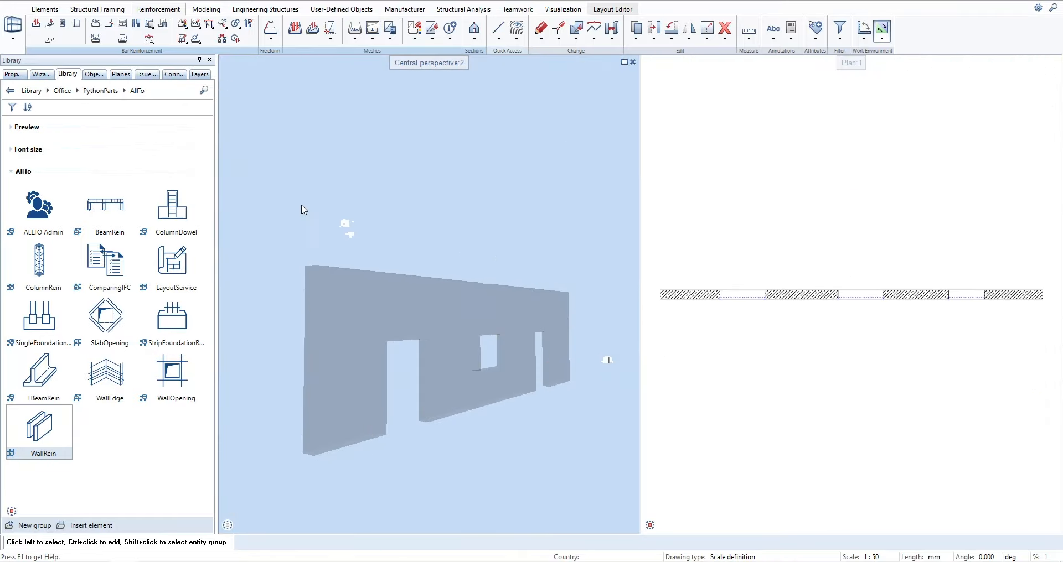
- Enable the steel grade and custom text for bar reinforcement labels in the reinforcement options
{"action": "left_click", "coordinate": [189, 1]}
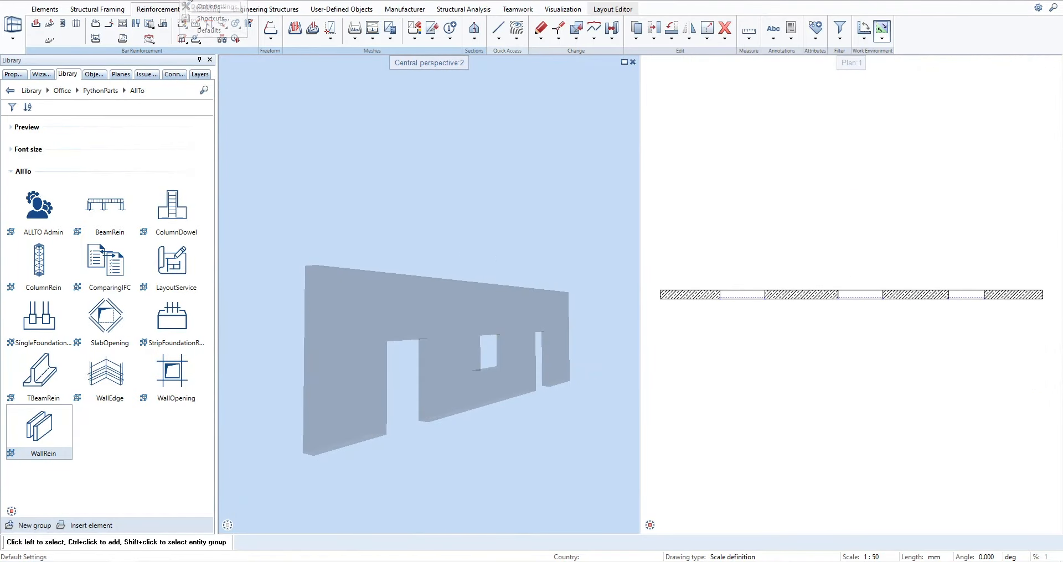
{"action": "left_click", "coordinate": [197, 5]}
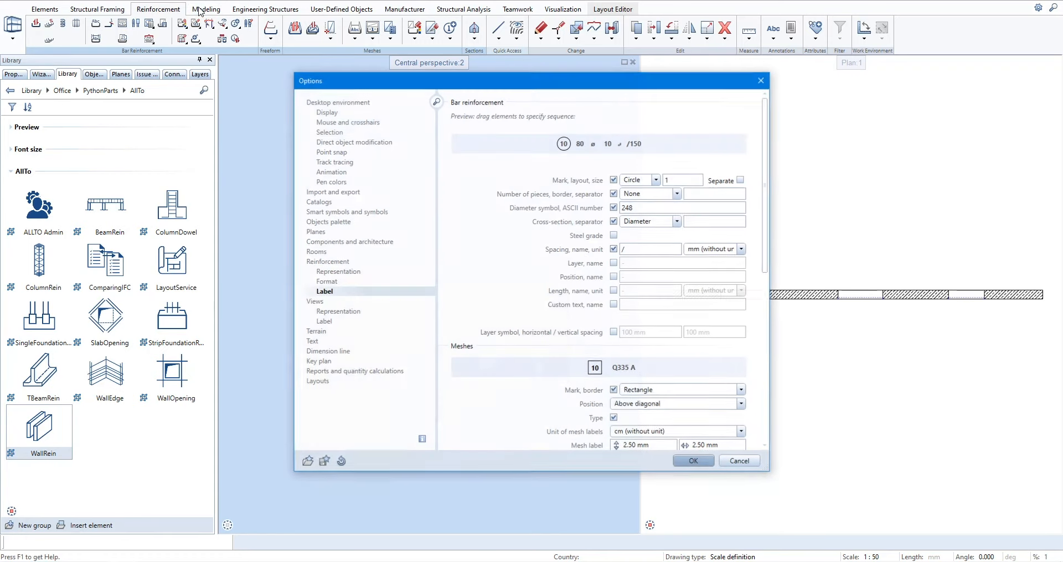
{"action": "left_click", "coordinate": [613, 236]}
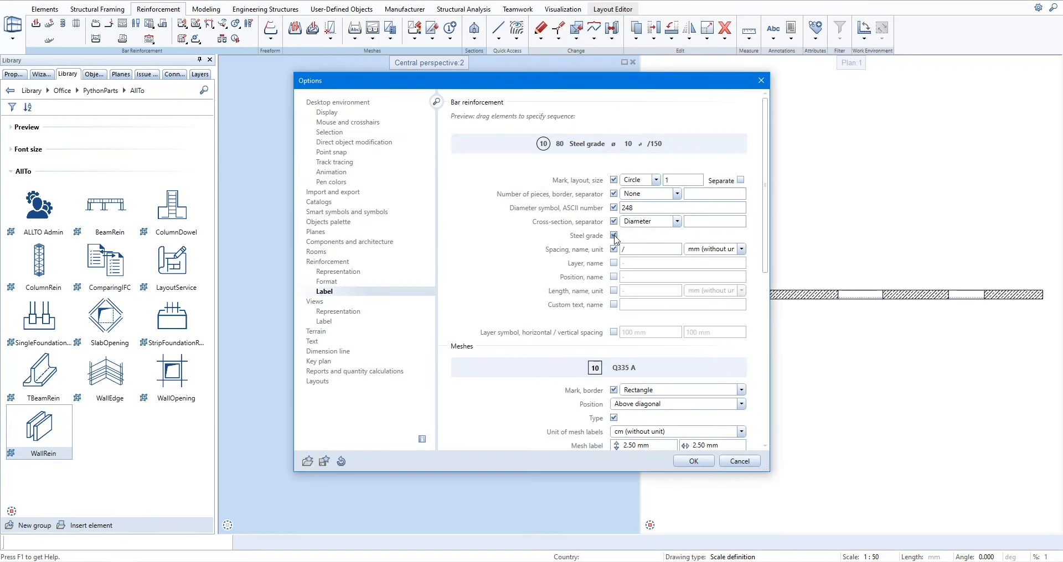
{"action": "left_click", "coordinate": [613, 305]}
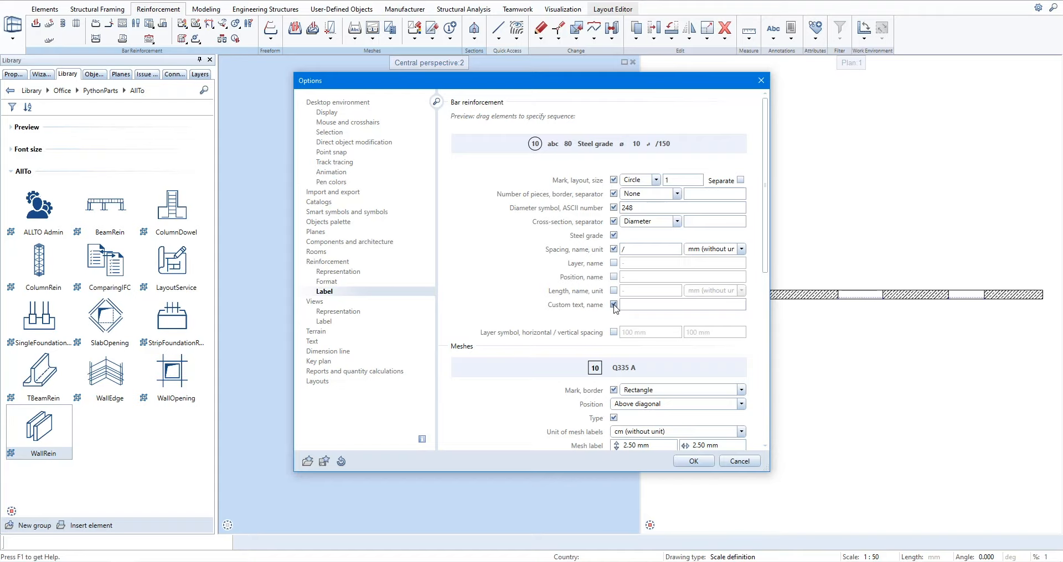
{"action": "left_click", "coordinate": [693, 461]}
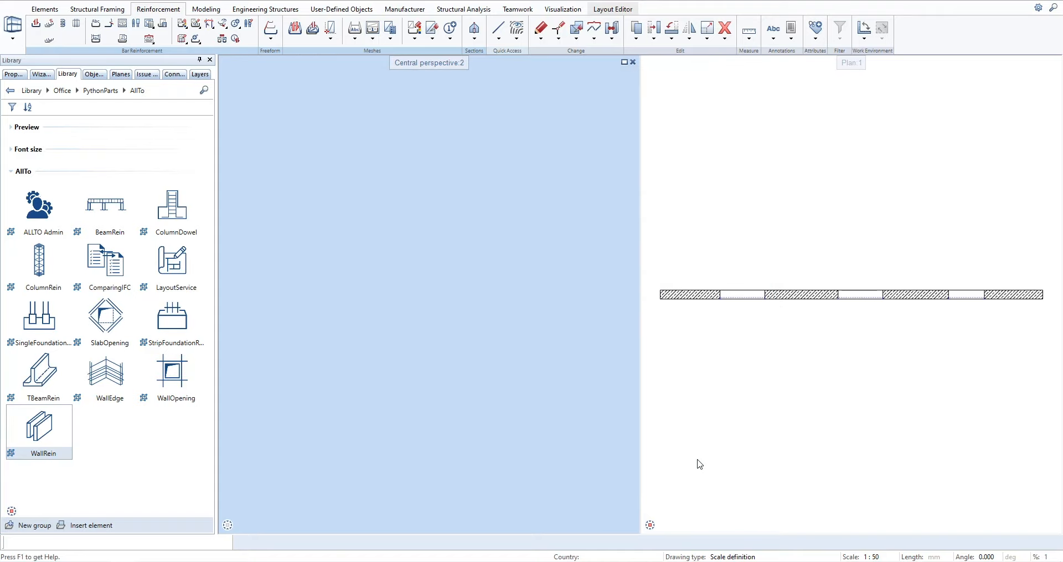
- Start WallRein on the wall and include the steel grade in the 2ø16 end bar label of the horizontal section
{"action": "left_click", "coordinate": [40, 429]}
{"action": "left_click", "coordinate": [459, 361]}
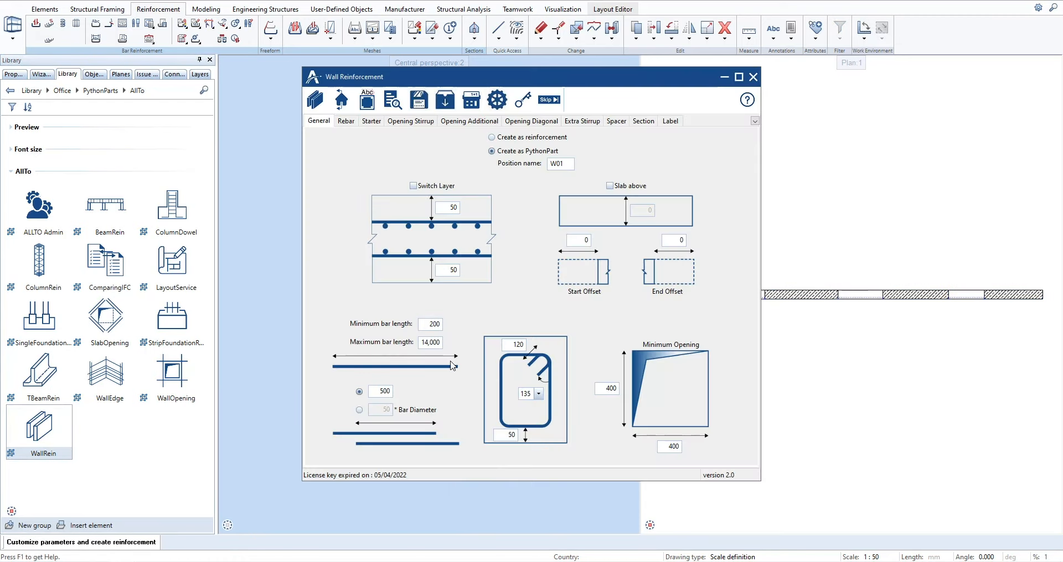
{"action": "left_click", "coordinate": [671, 121]}
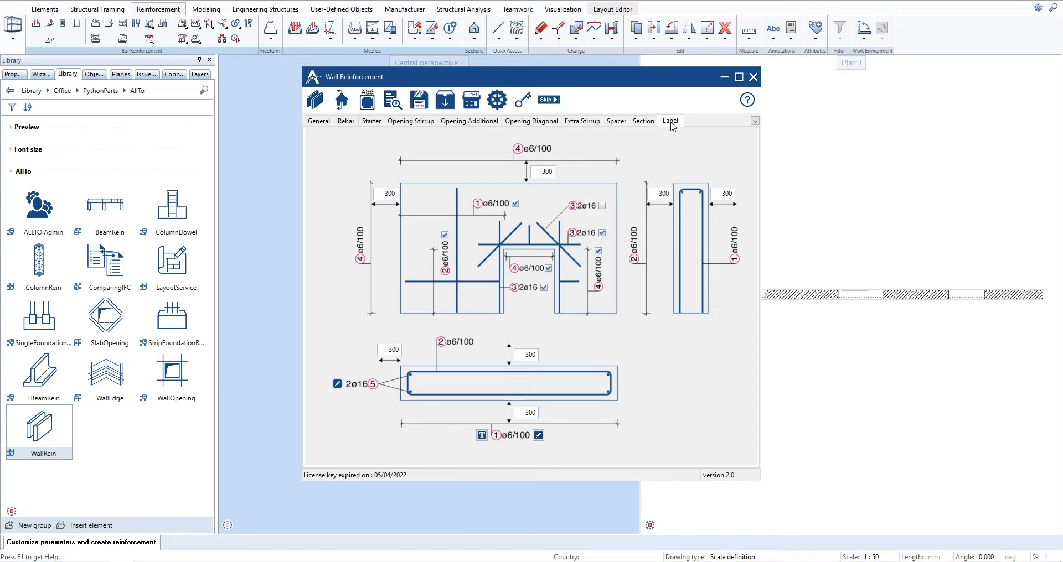
{"action": "left_click", "coordinate": [337, 384]}
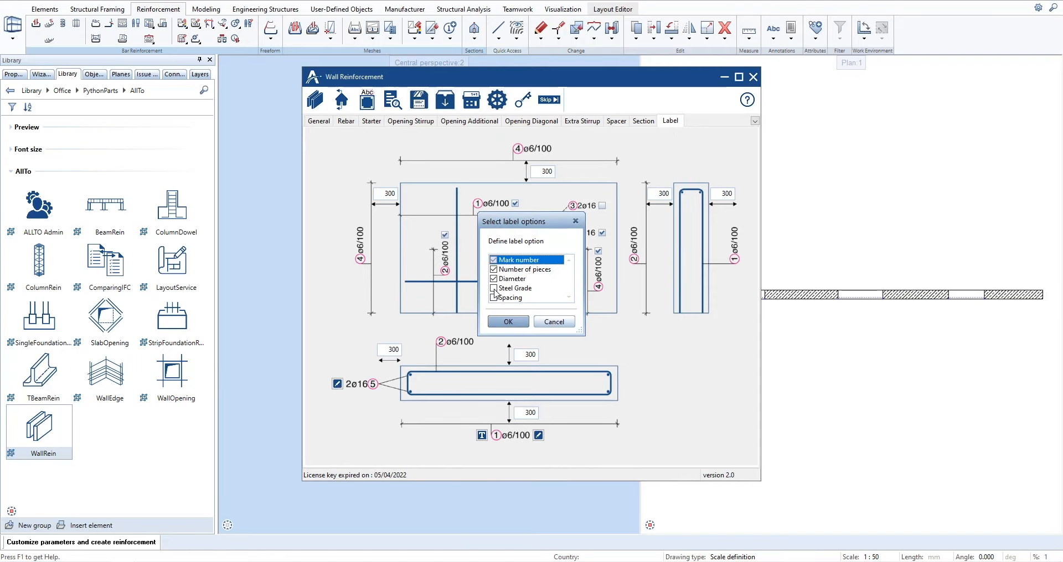
{"action": "left_click", "coordinate": [507, 320]}
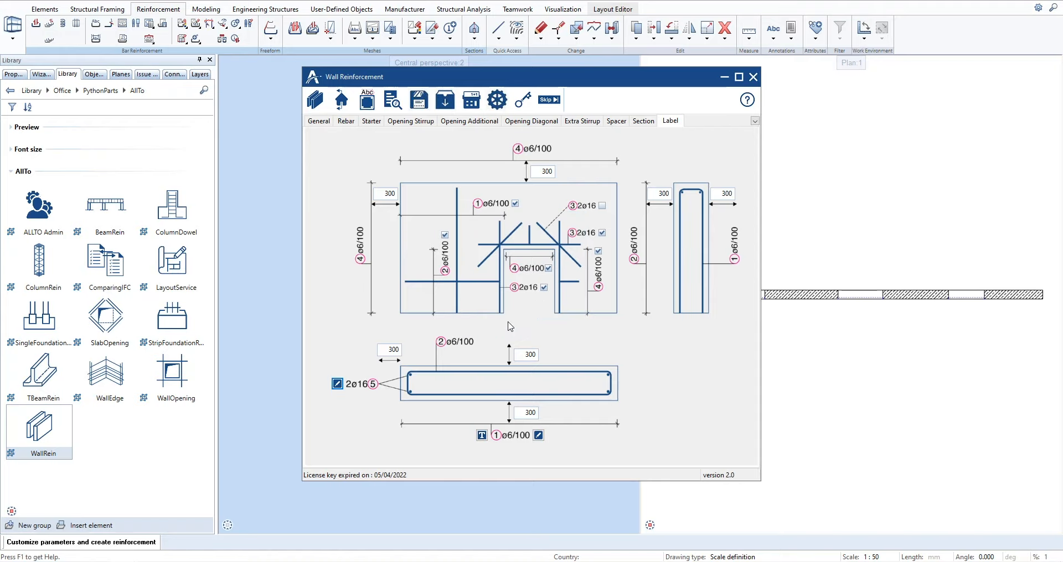
- Include the steel grade in the 1ø6/100 label below the horizontal section and set its custom text to 2x
{"action": "left_click", "coordinate": [538, 437]}
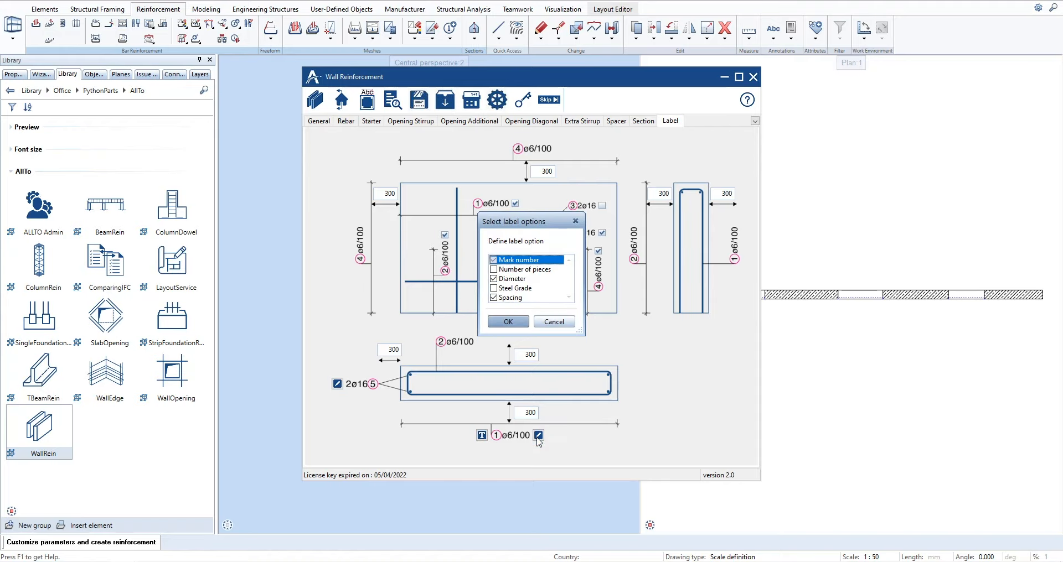
{"action": "left_click", "coordinate": [508, 322]}
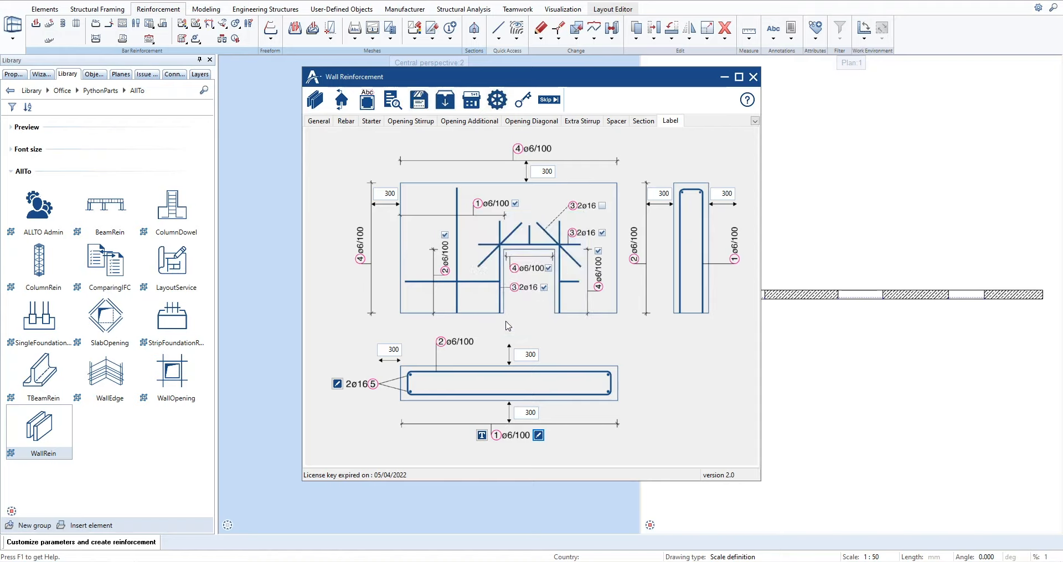
{"action": "left_click", "coordinate": [481, 436]}
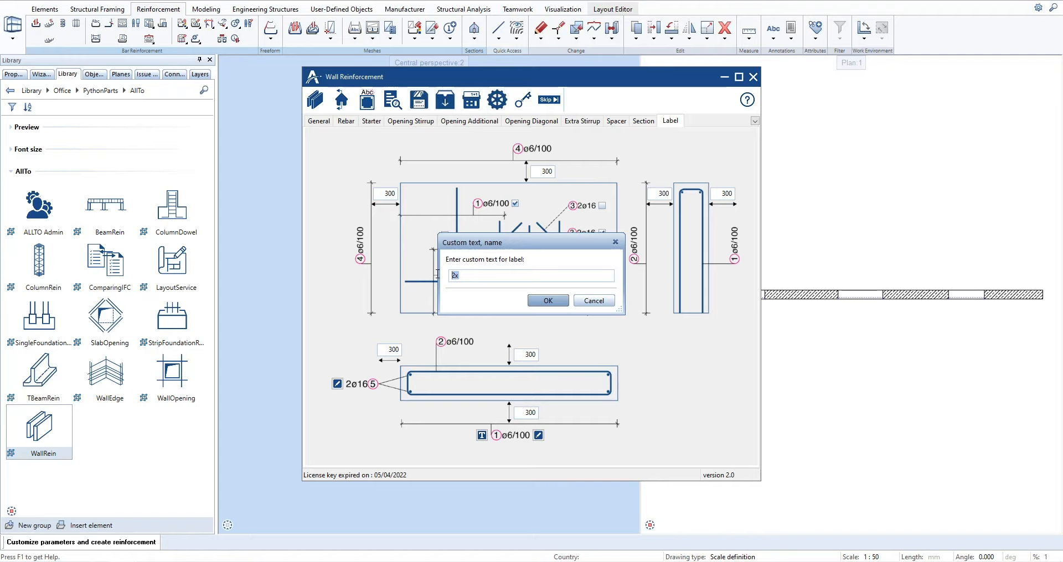
{"action": "left_click", "coordinate": [548, 302]}
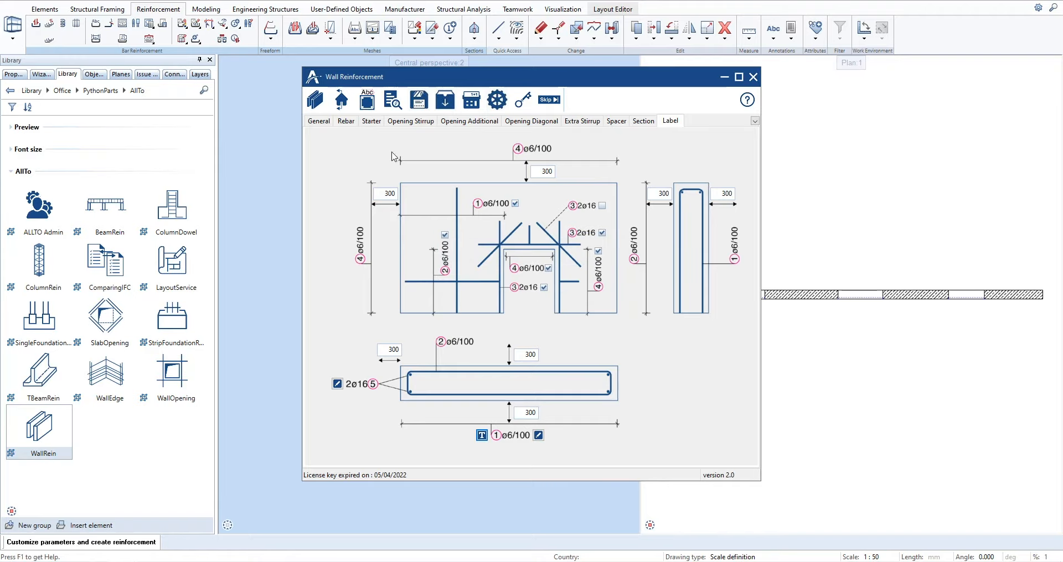
- Create the labelled wall reinforcement with rebar in drawing file 2 and sections in file 100, placing the sections below the plan
{"action": "left_click", "coordinate": [367, 101]}
{"action": "left_click", "coordinate": [490, 278]}
{"action": "left_click", "coordinate": [525, 312]}
{"action": "left_click", "coordinate": [485, 288]}
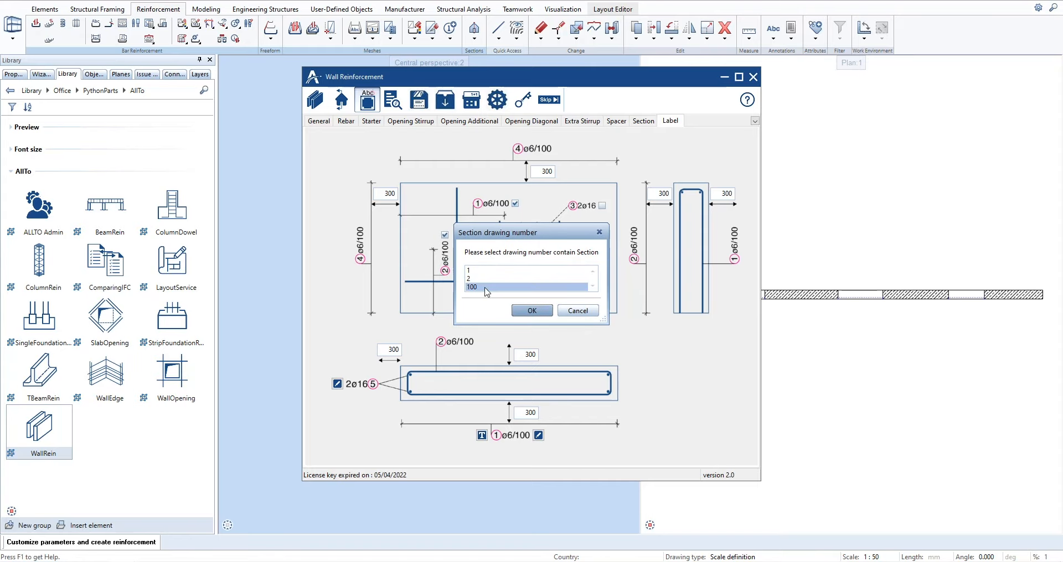
{"action": "left_click", "coordinate": [531, 311]}
{"action": "left_click", "coordinate": [1046, 63]}
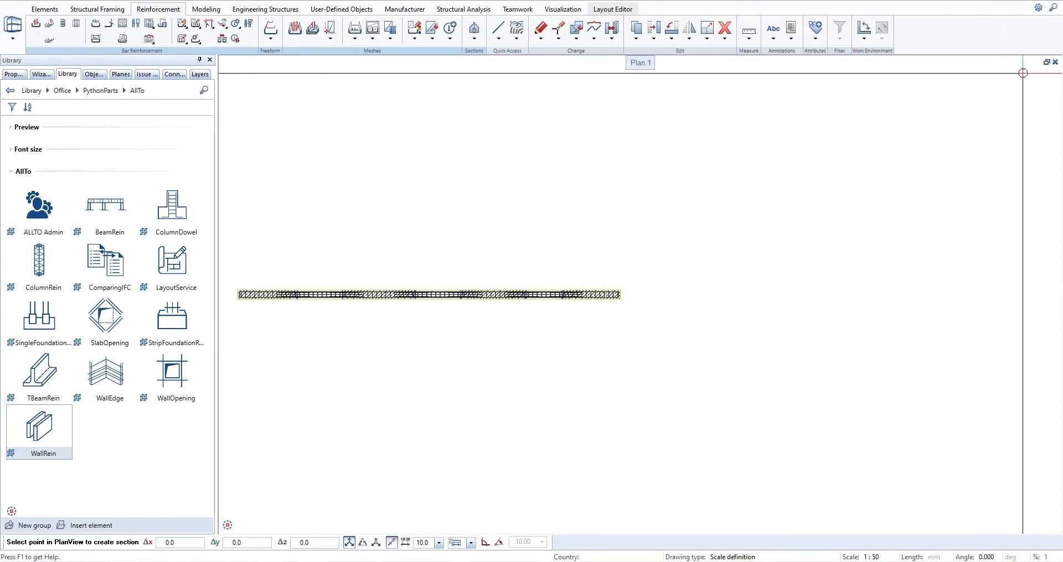
{"action": "left_click", "coordinate": [453, 380]}
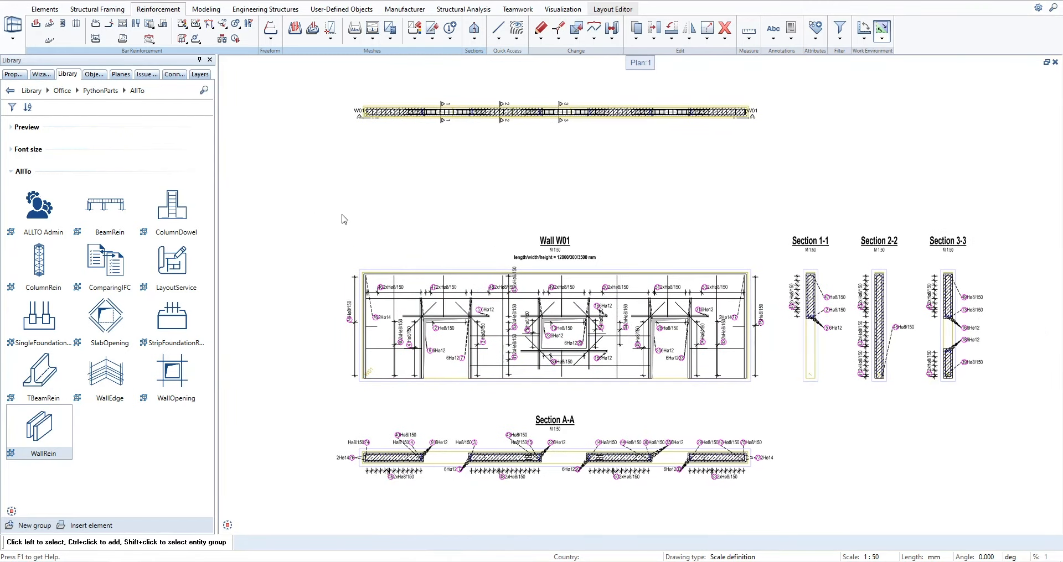
- Rearrange the reinforcement marks in the new wall view and sections
{"action": "left_click", "coordinate": [802, 420]}
{"action": "key", "text": "Escape"}
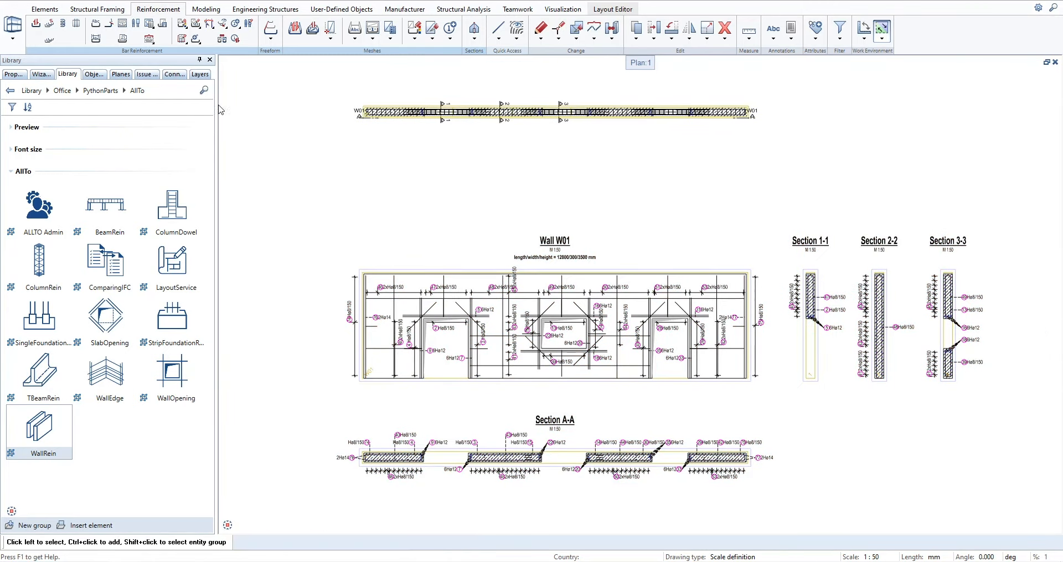
{"action": "left_click", "coordinate": [236, 38]}
{"action": "left_click", "coordinate": [356, 124]}
- Examine the steel grade and custom text in the bar labels of the Wall W01 view, Section A-A and the vertical sections
{"action": "scroll", "coordinate": [349, 418], "scroll_direction": "up", "scroll_amount": 2}
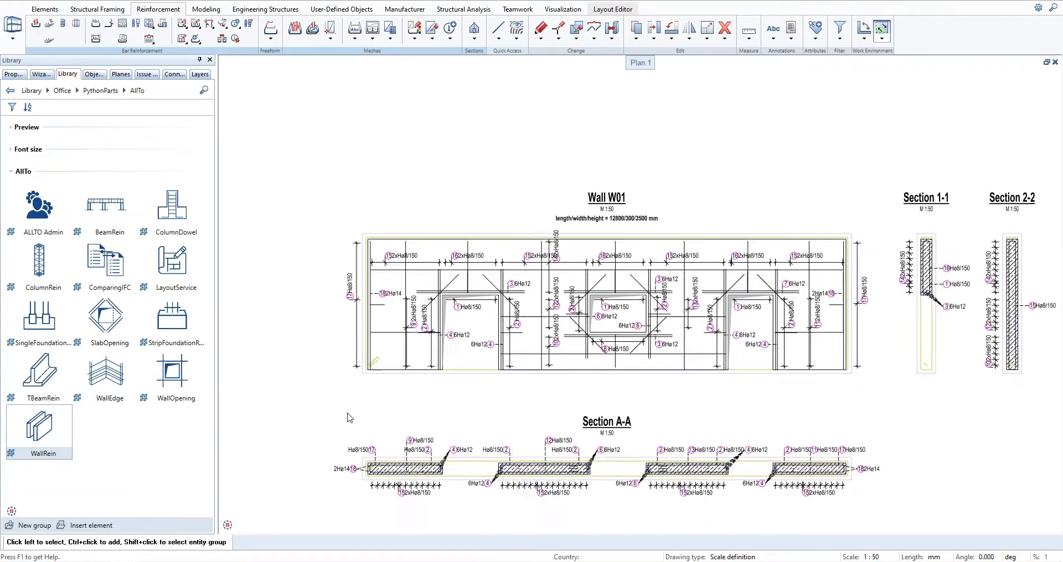
{"action": "scroll", "coordinate": [347, 418], "scroll_direction": "up", "scroll_amount": 2}
{"action": "scroll", "coordinate": [498, 260], "scroll_direction": "up", "scroll_amount": 1}
{"action": "scroll", "coordinate": [525, 282], "scroll_direction": "up", "scroll_amount": 2}
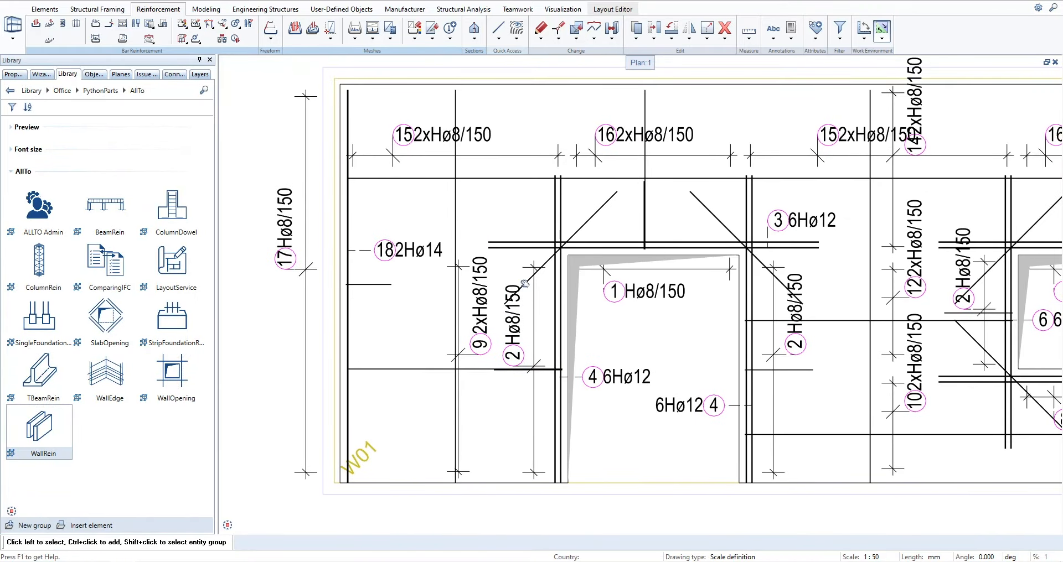
{"action": "middle_click_drag", "start_coordinate": [524, 284], "coordinate": [542, 63]}
{"action": "scroll", "coordinate": [542, 63], "scroll_direction": "down", "scroll_amount": 2}
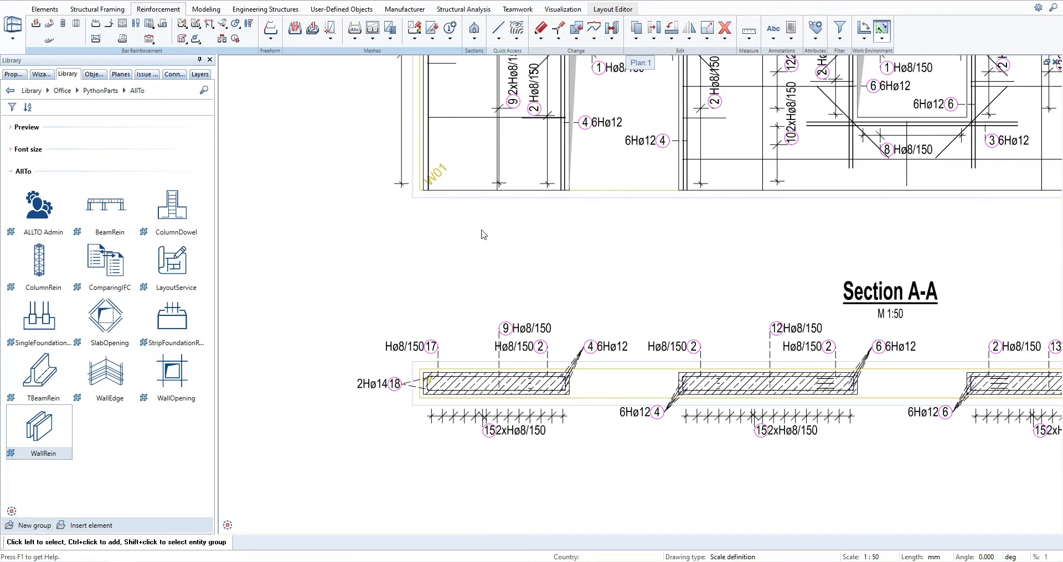
{"action": "middle_click_drag", "start_coordinate": [463, 285], "coordinate": [472, 253]}
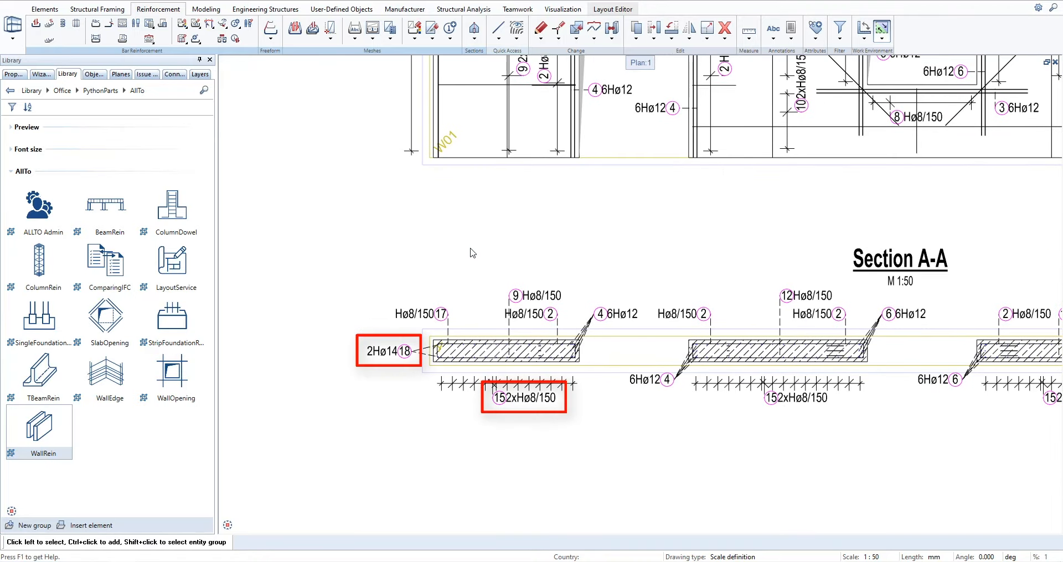
{"action": "middle_click_drag", "start_coordinate": [891, 251], "coordinate": [504, 256]}
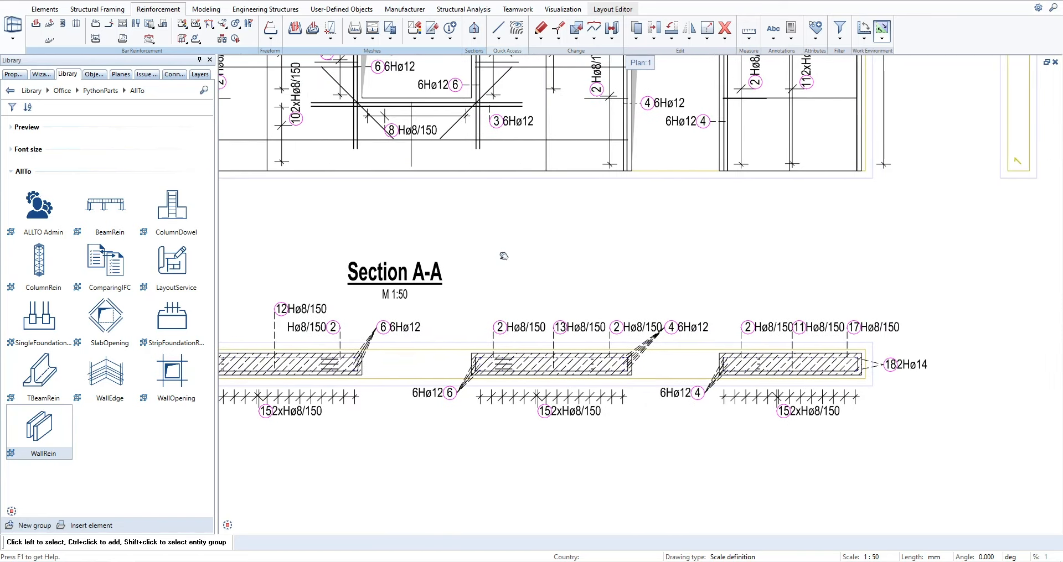
{"action": "mouse_move", "coordinate": [504, 257]}
{"action": "middle_mouse_down"}
{"action": "mouse_move", "coordinate": [476, 355]}
{"action": "mouse_move", "coordinate": [273, 396]}
{"action": "middle_mouse_up"}
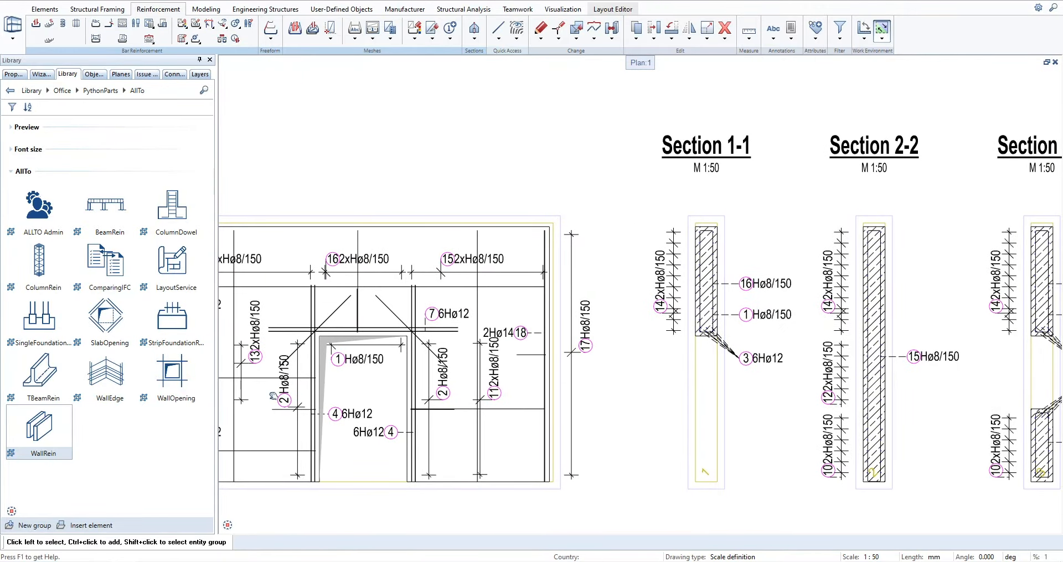
{"action": "middle_click_drag", "start_coordinate": [813, 389], "coordinate": [465, 387]}
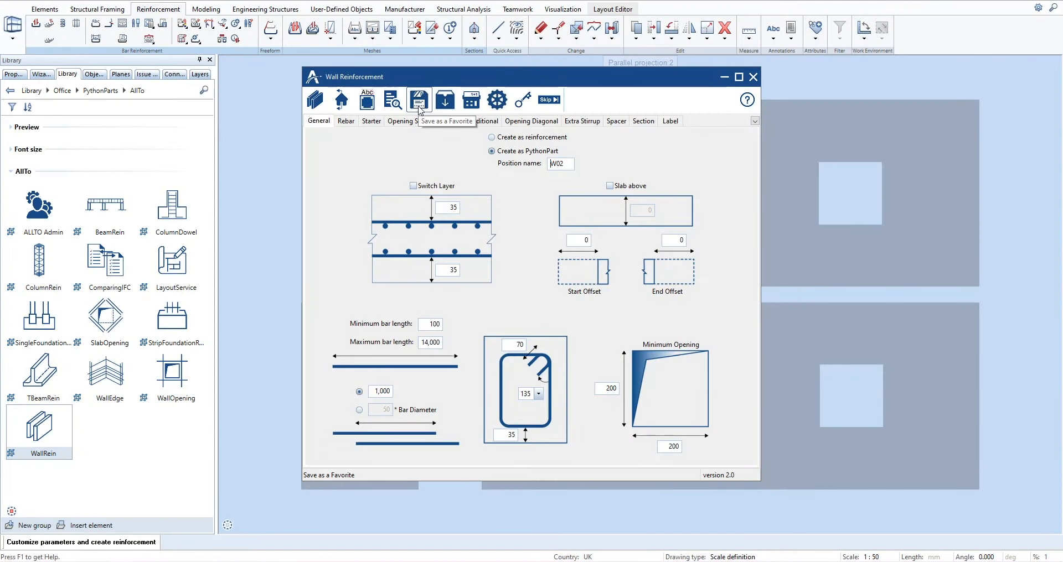
- Save the W02 wall reinforcement settings as a favorite named Wall02 on the Desktop
{"action": "left_click", "coordinate": [419, 103]}
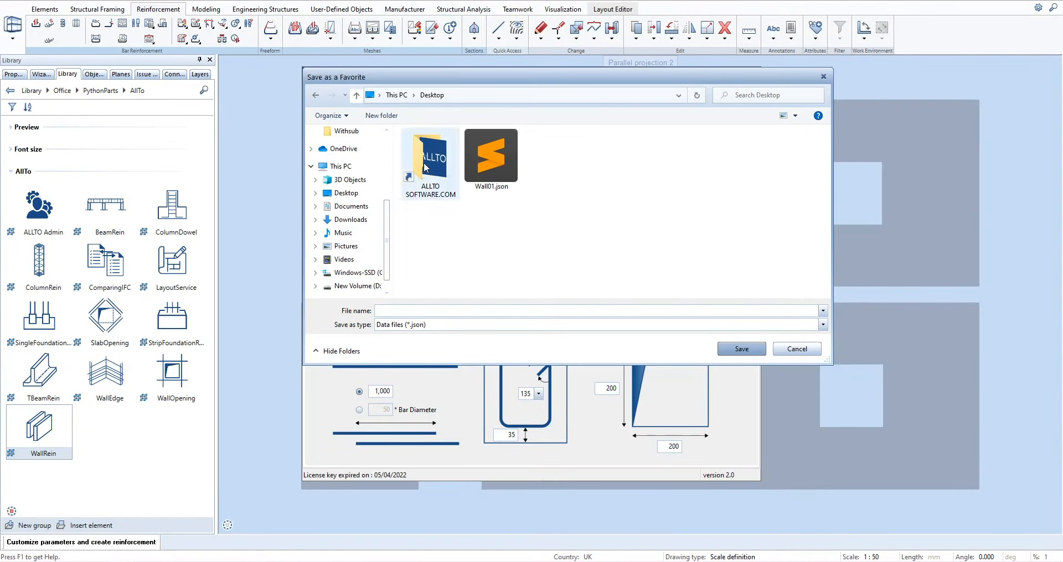
{"action": "type", "text": "Wall0"}
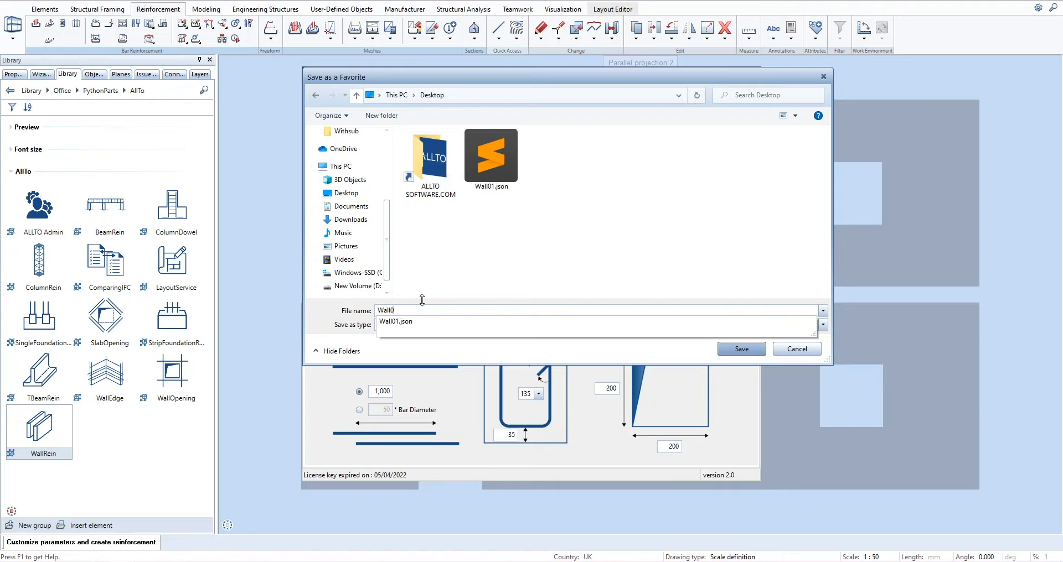
{"action": "type", "text": "2"}
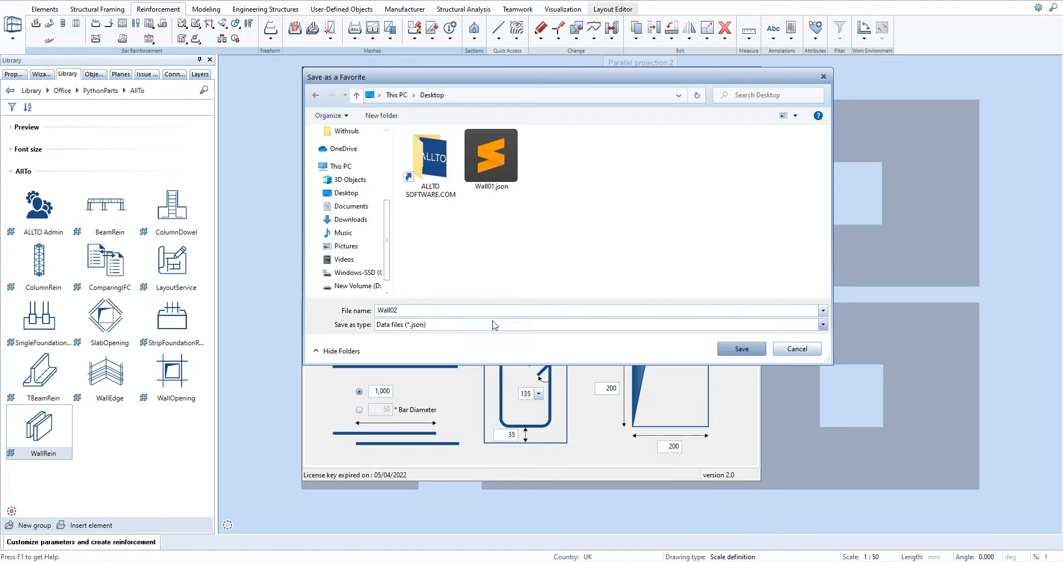
{"action": "left_click", "coordinate": [739, 350]}
{"action": "left_click", "coordinate": [597, 277]}
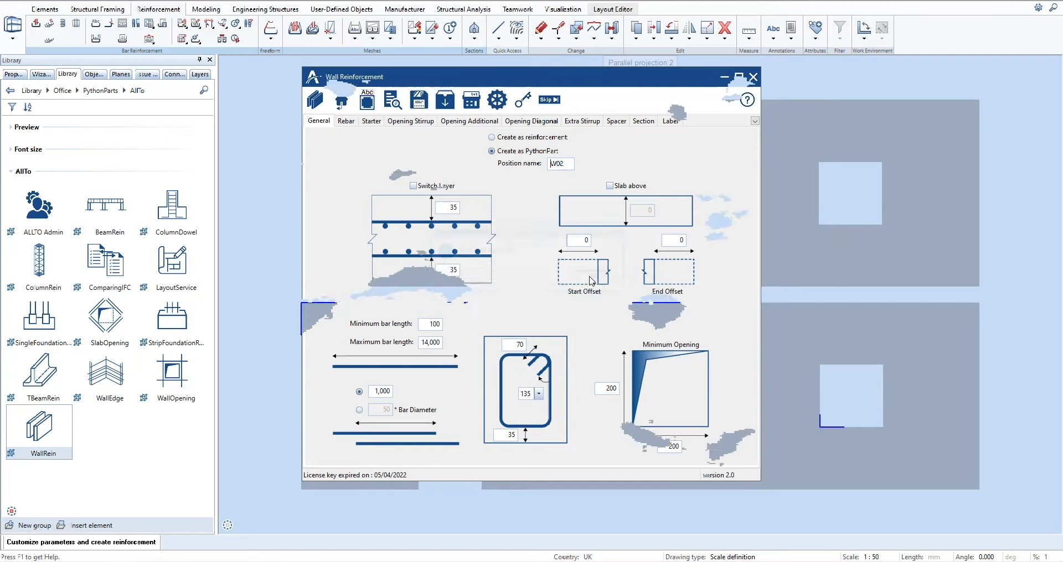
- Reinforce the lower wall with WallRein using the settings from the Wall01 favorite
{"action": "left_click", "coordinate": [44, 435]}
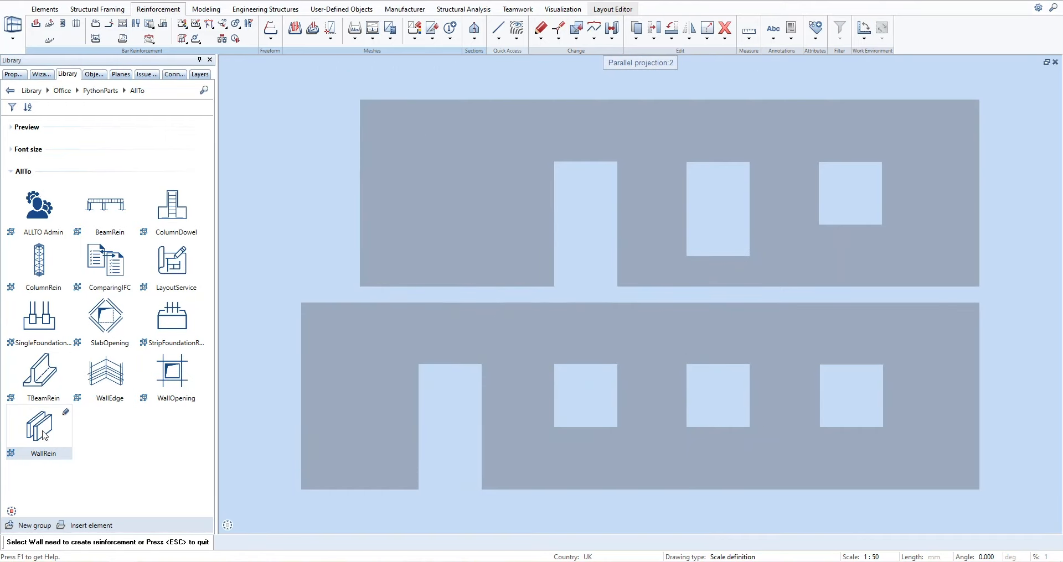
{"action": "left_click", "coordinate": [518, 251]}
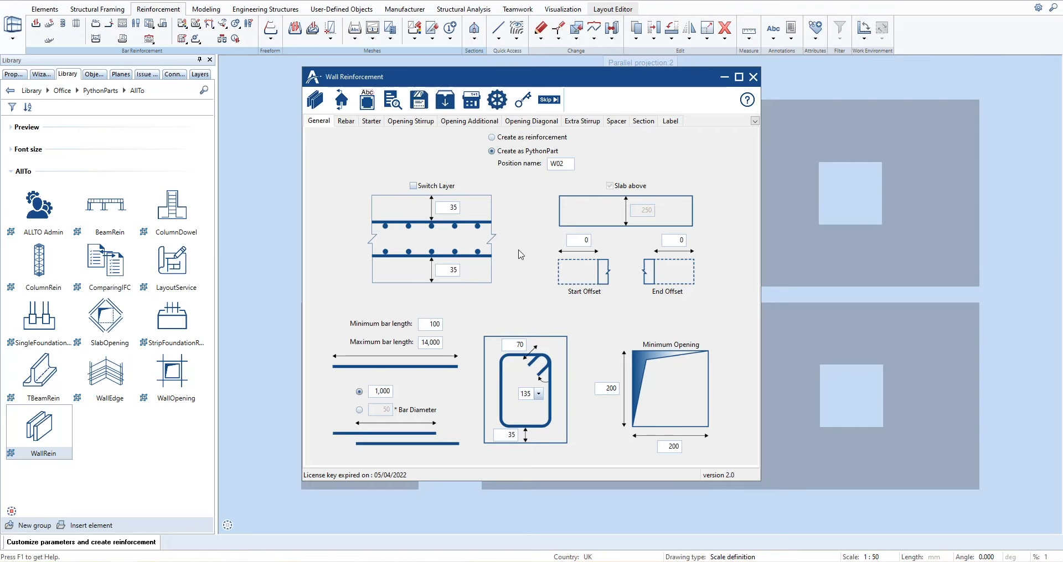
{"action": "left_click", "coordinate": [444, 99]}
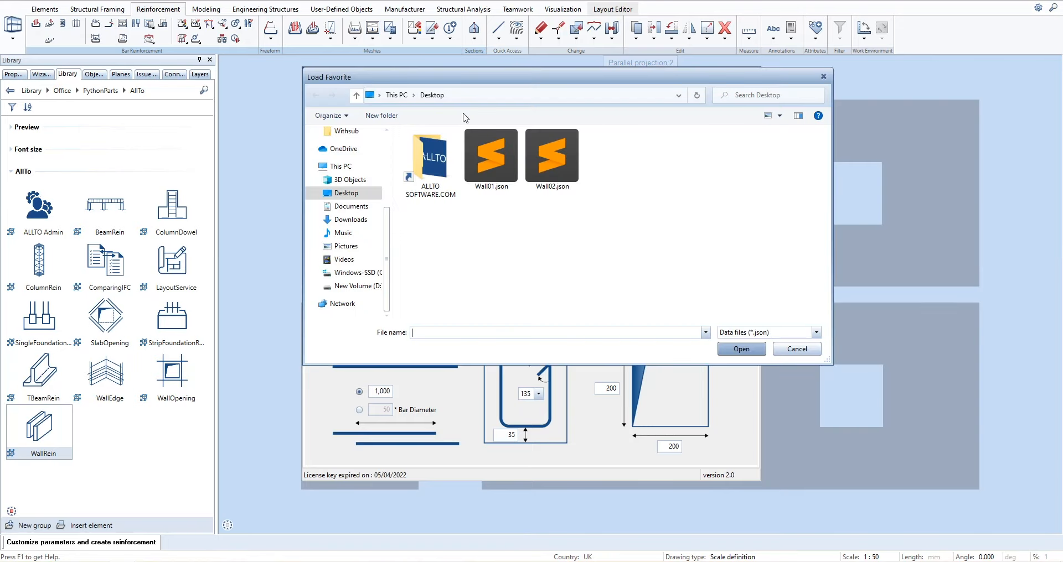
{"action": "left_click", "coordinate": [551, 158]}
{"action": "left_click", "coordinate": [742, 350]}
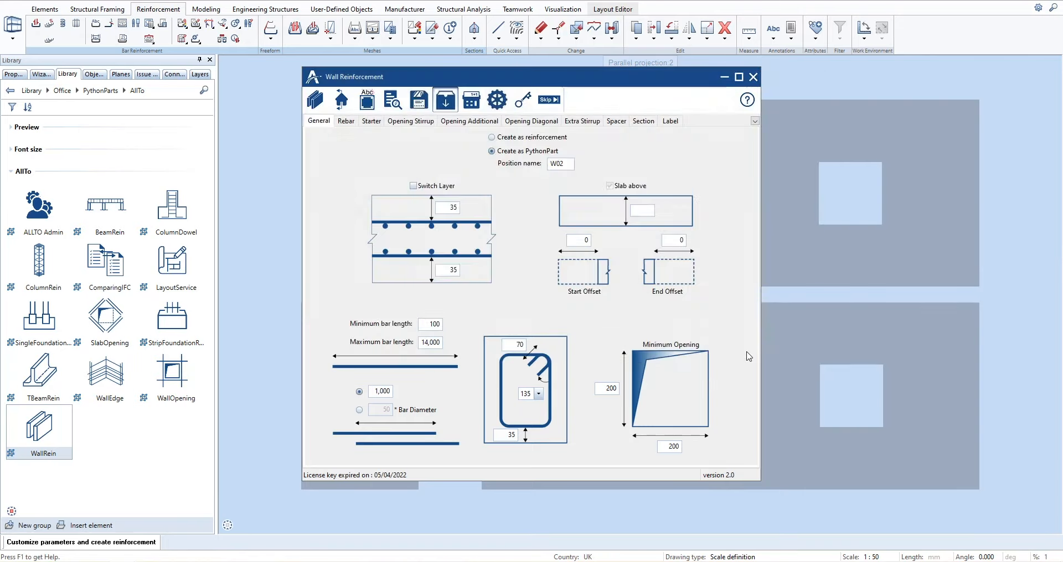
{"action": "left_click", "coordinate": [609, 284]}
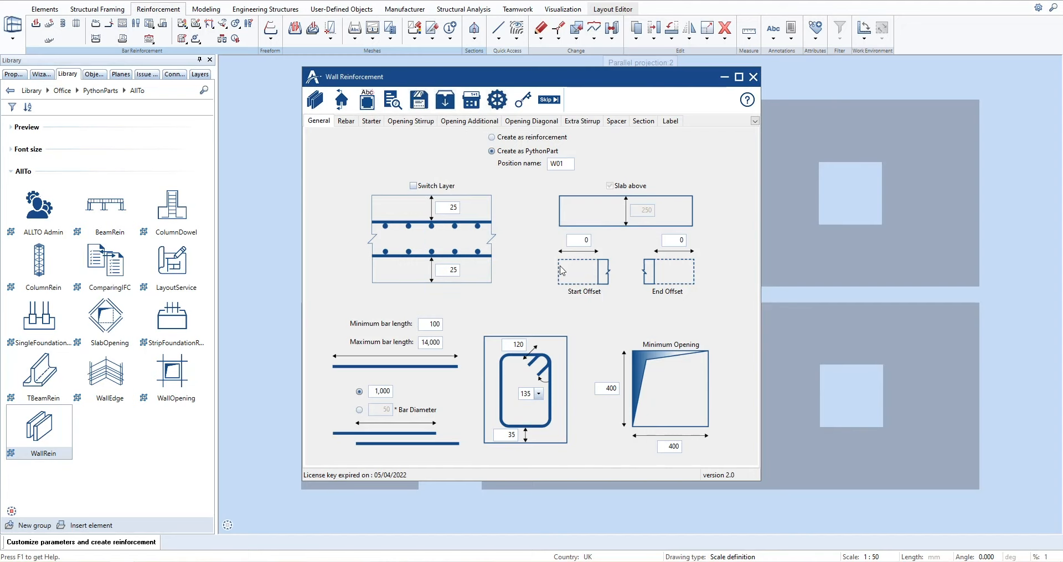
{"action": "left_click", "coordinate": [319, 106]}
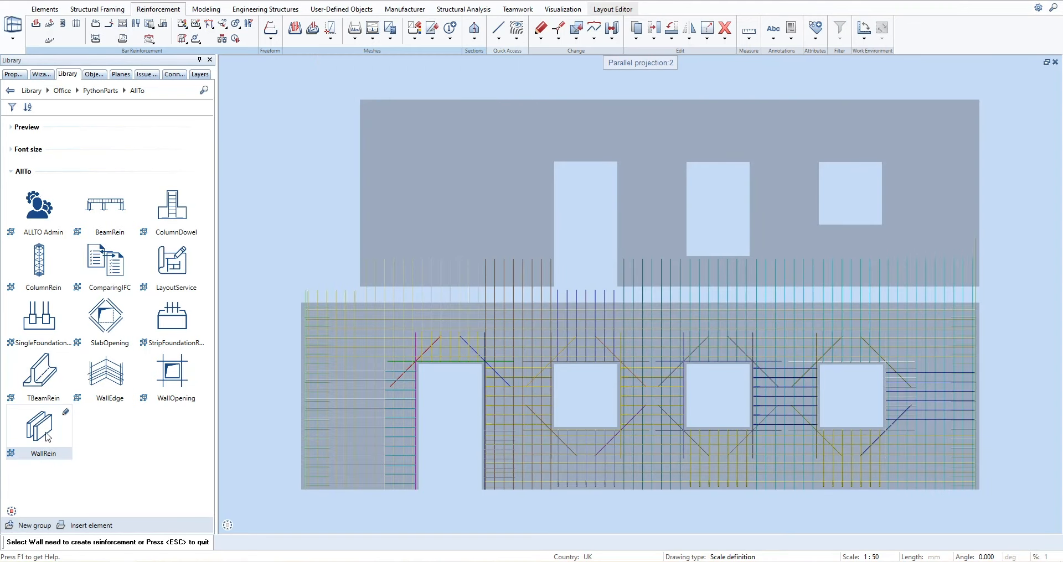
- Select the upper wall for WallRein reinforcement and load the Wall02 favorite settings for it
{"action": "left_click", "coordinate": [468, 207]}
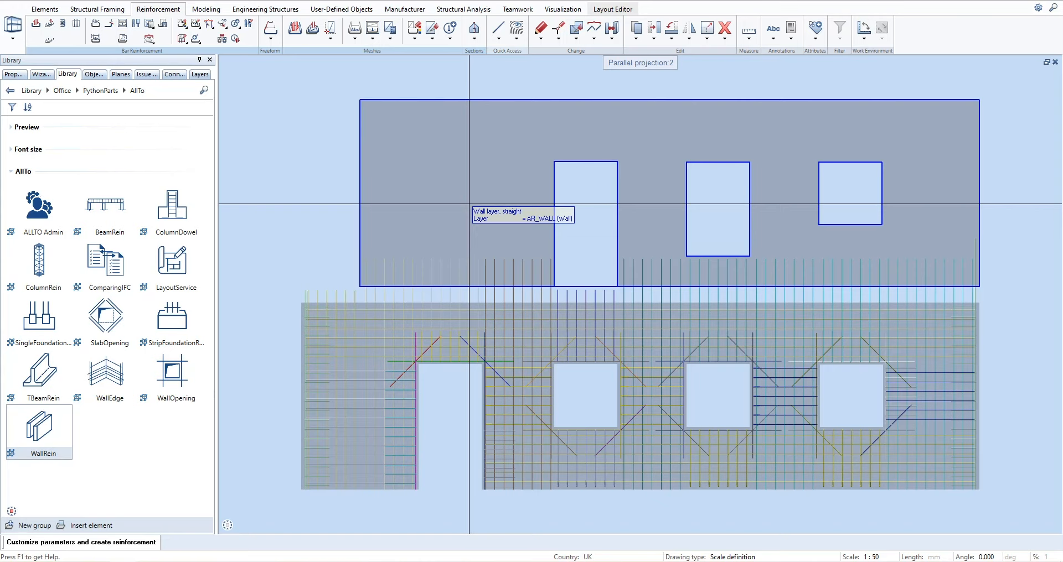
{"action": "left_click", "coordinate": [469, 205]}
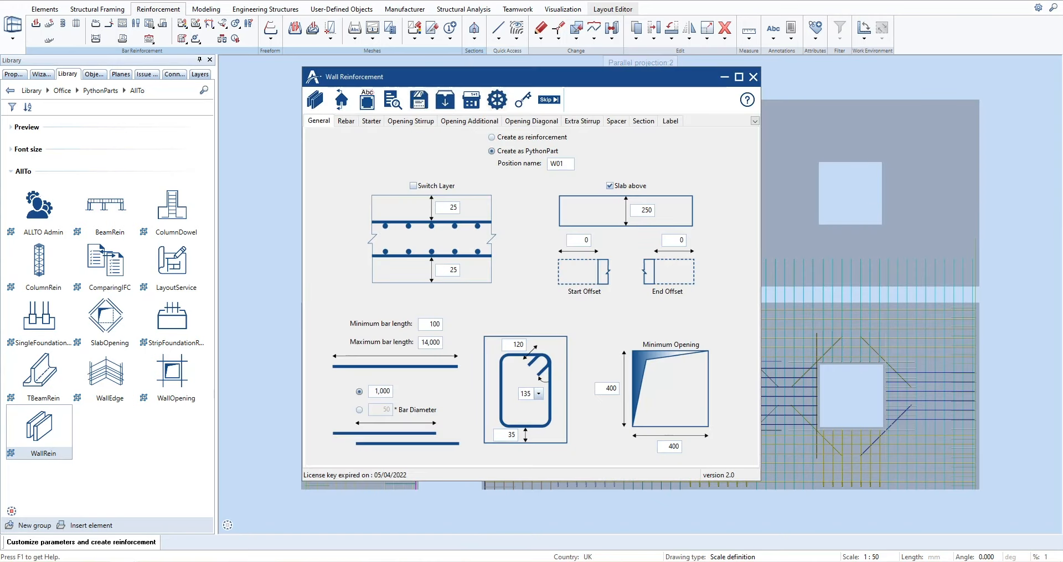
{"action": "left_click", "coordinate": [445, 101]}
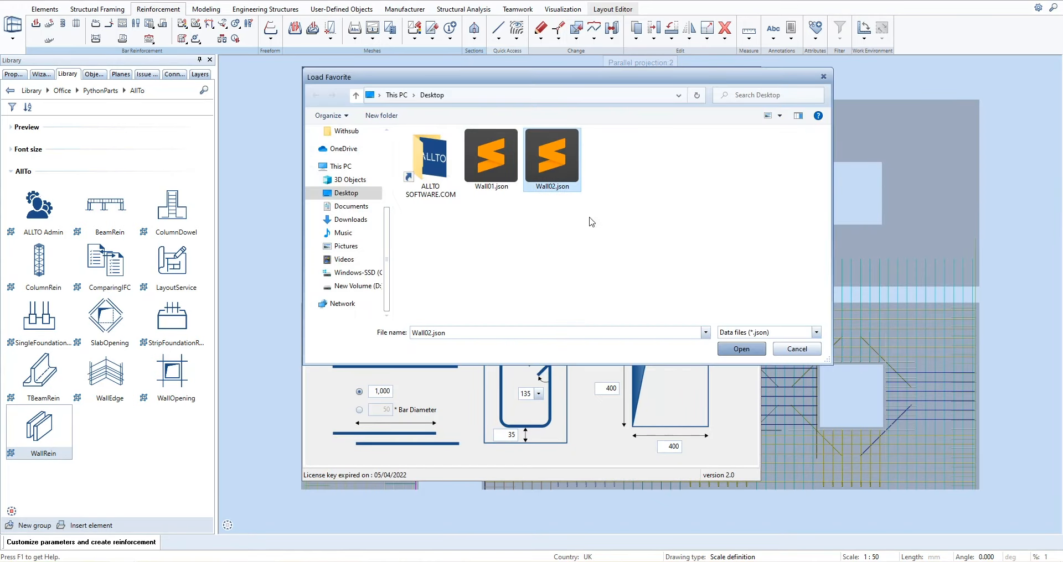
{"action": "left_click", "coordinate": [741, 348]}
{"action": "left_click", "coordinate": [597, 276]}
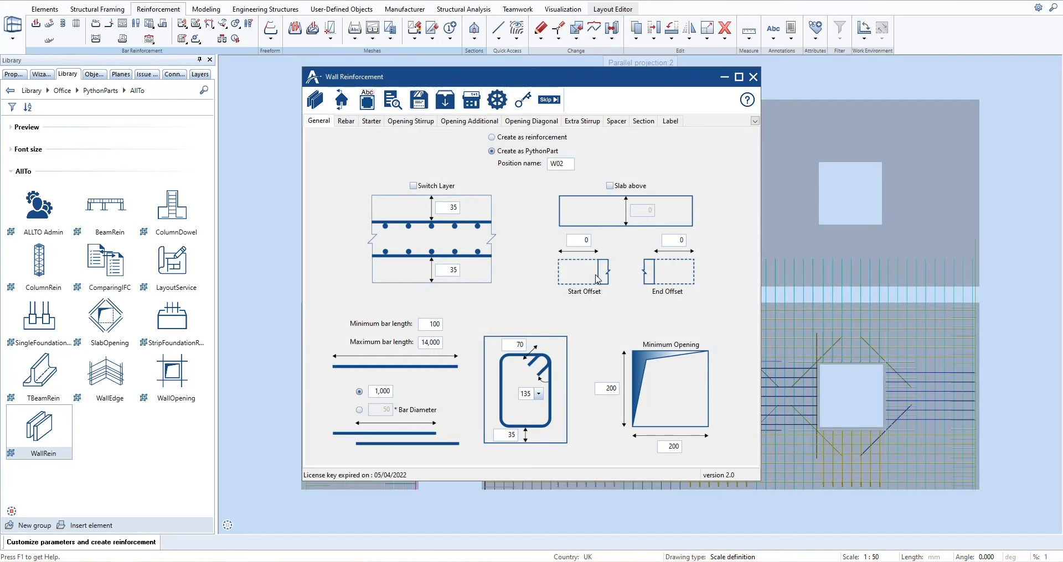
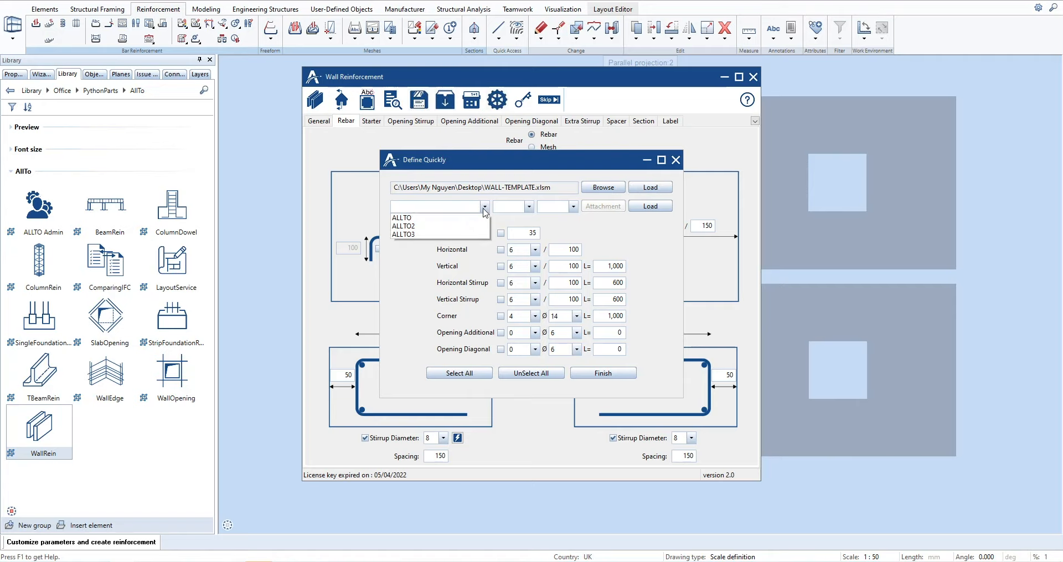
- Load the quick-define reinforcement values for project ALLTO2, level 2.OG, wall W02 from the WALL-TEMPLATE workbook
{"action": "left_click", "coordinate": [410, 217]}
{"action": "left_click", "coordinate": [532, 212]}
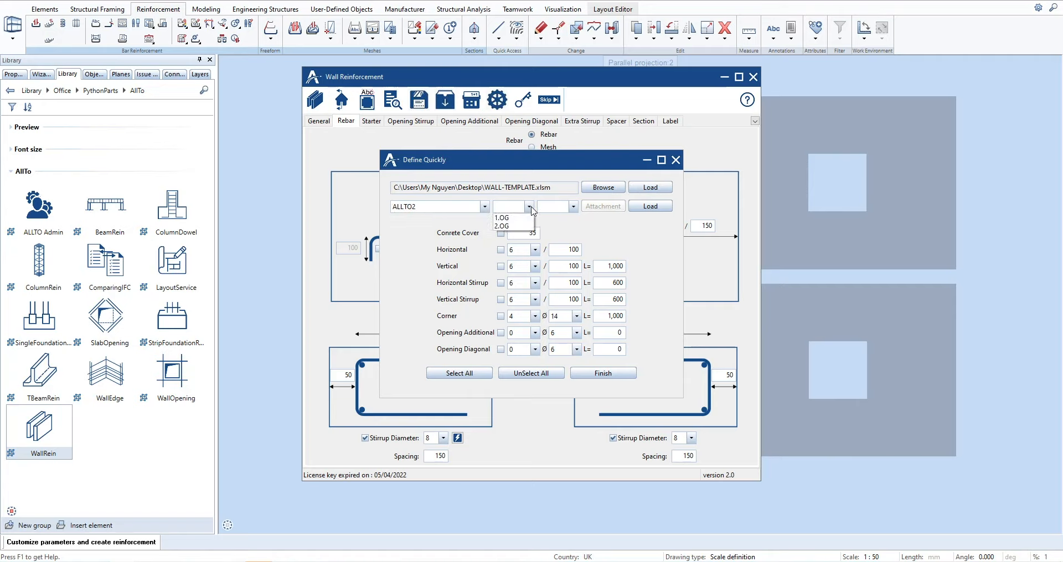
{"action": "left_click", "coordinate": [509, 227]}
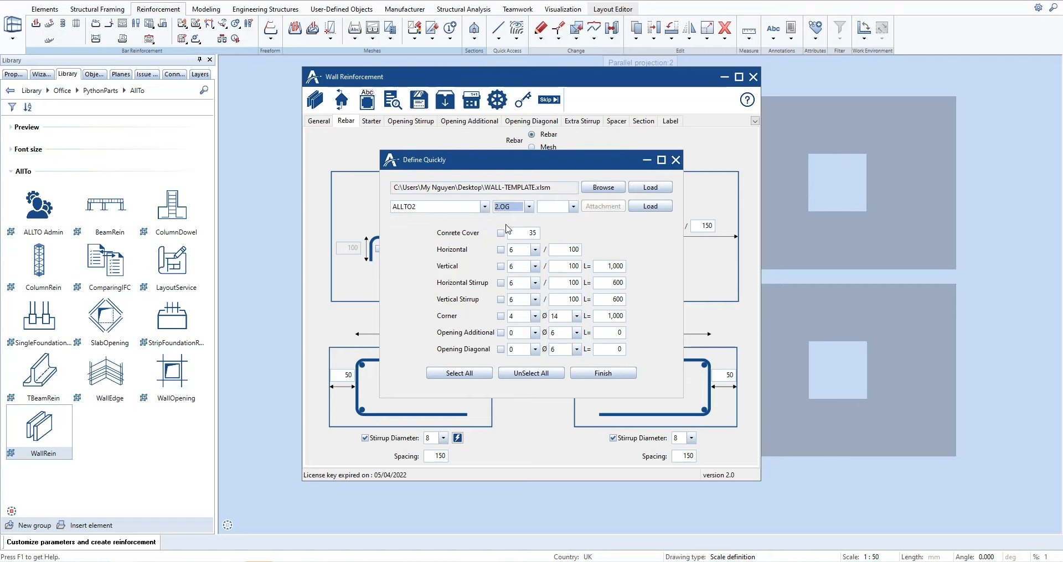
{"action": "left_click", "coordinate": [573, 206]}
{"action": "left_click", "coordinate": [555, 227]}
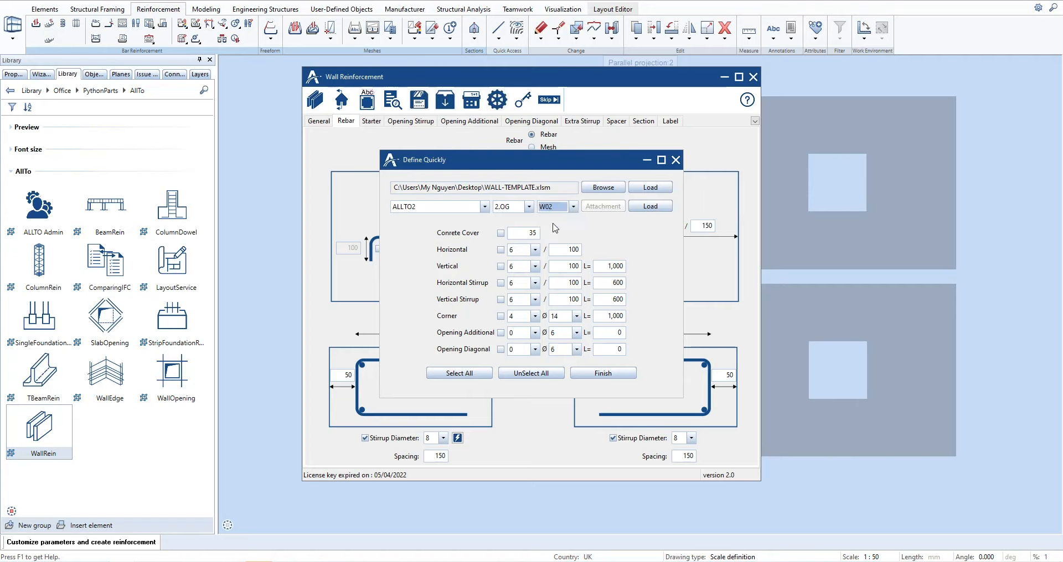
{"action": "left_click", "coordinate": [652, 209]}
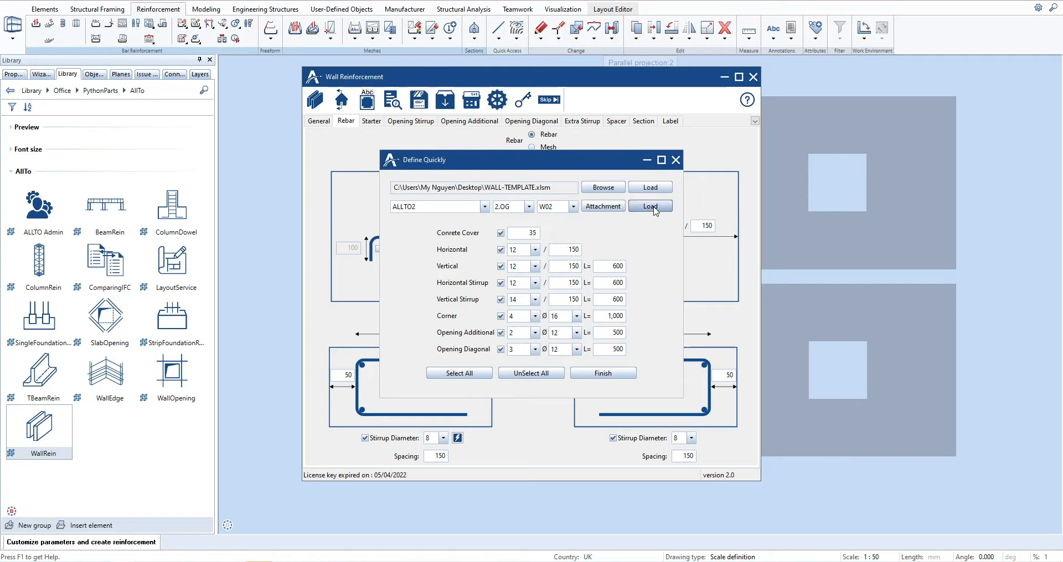
- Open wall W02's attached PDF and examine its wall reinforcement details
{"action": "left_click", "coordinate": [604, 207]}
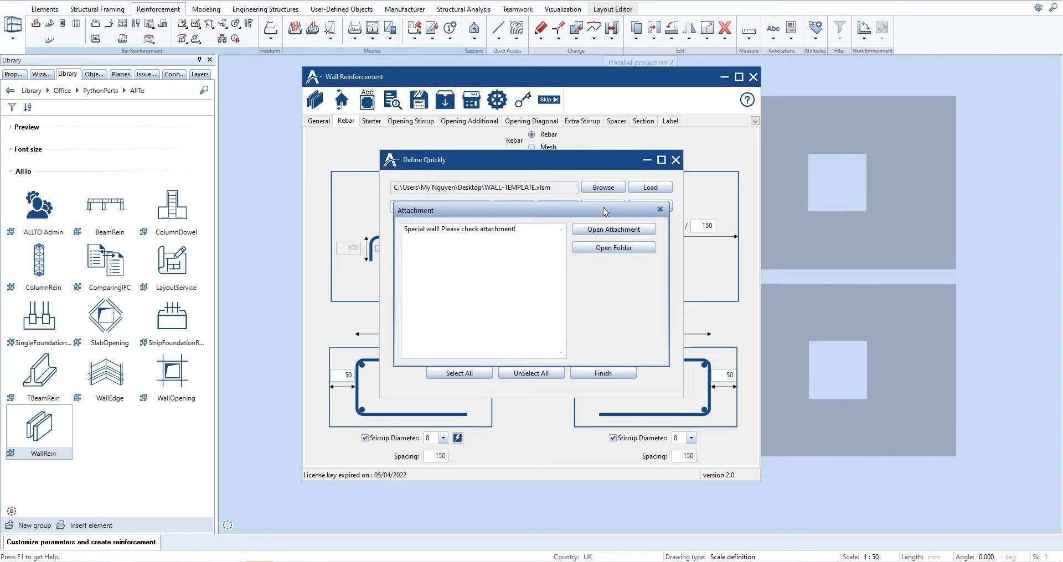
{"action": "left_click", "coordinate": [611, 231]}
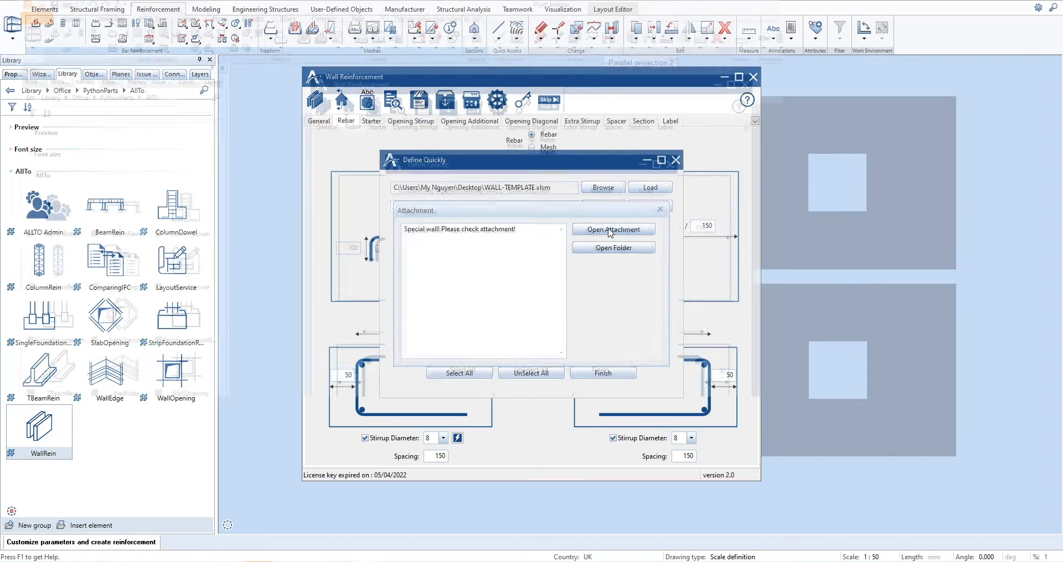
{"action": "scroll", "coordinate": [607, 233], "scroll_direction": "down", "scroll_amount": 5}
{"action": "scroll", "coordinate": [608, 233], "scroll_direction": "up", "scroll_amount": 15}
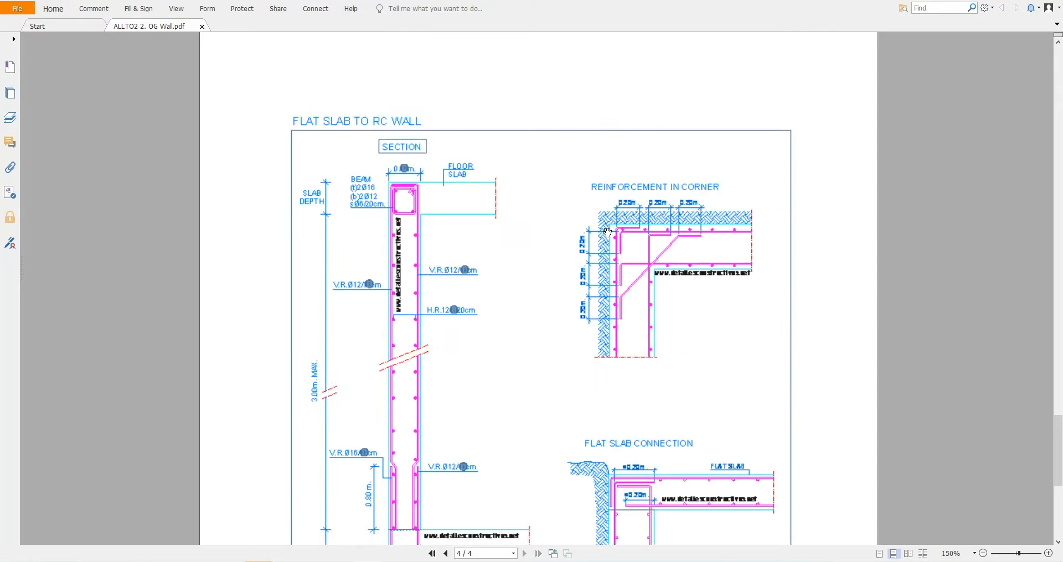
{"action": "scroll", "coordinate": [608, 232], "scroll_direction": "up", "scroll_amount": 10}
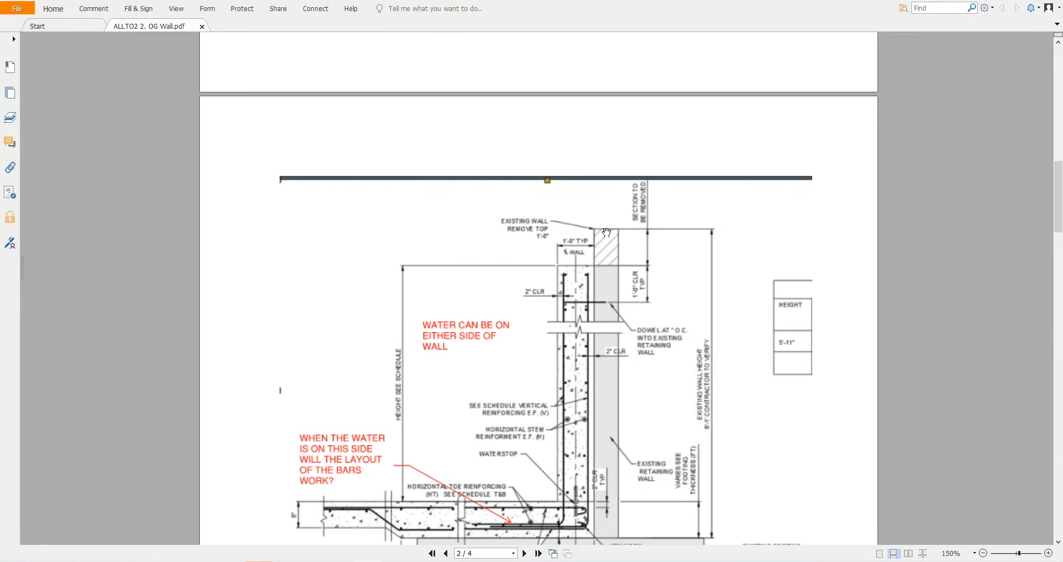
{"action": "left_click", "coordinate": [1055, 2]}
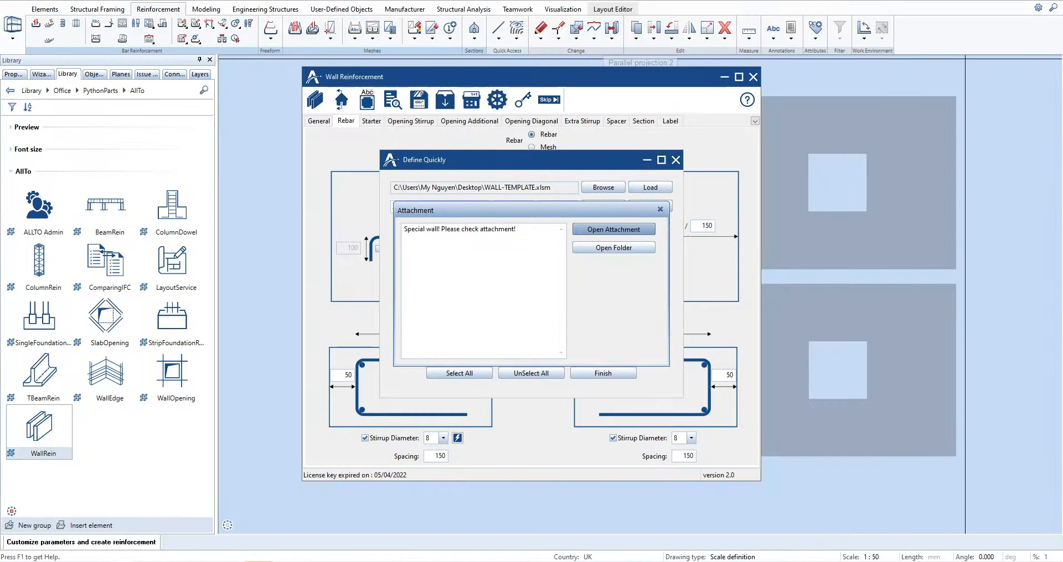
- View the folder containing the wall attachments and apply the loaded W02 values to the wall reinforcement
{"action": "left_click", "coordinate": [602, 250]}
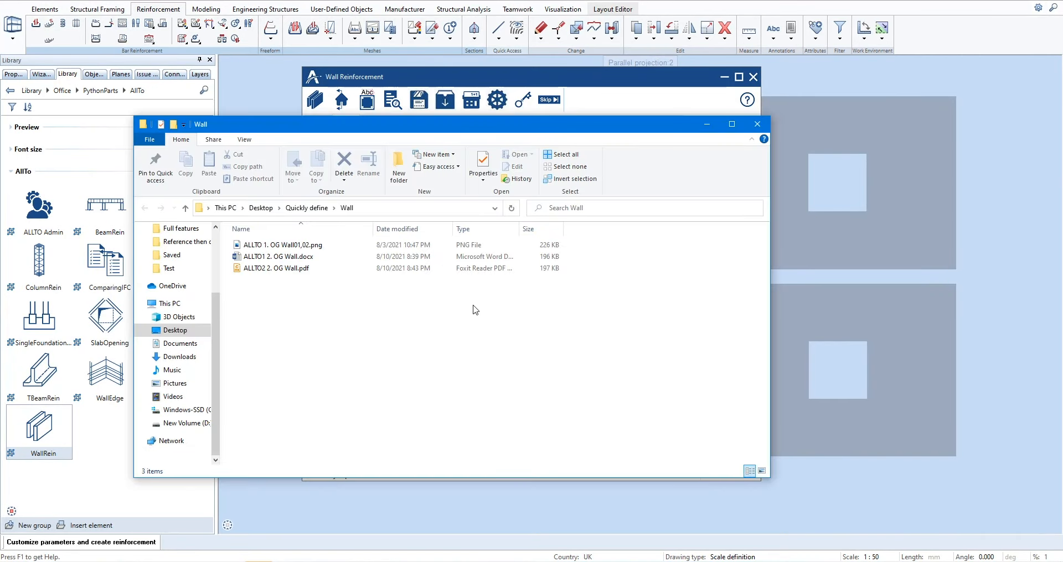
{"action": "left_click", "coordinate": [757, 124]}
{"action": "left_click", "coordinate": [665, 209]}
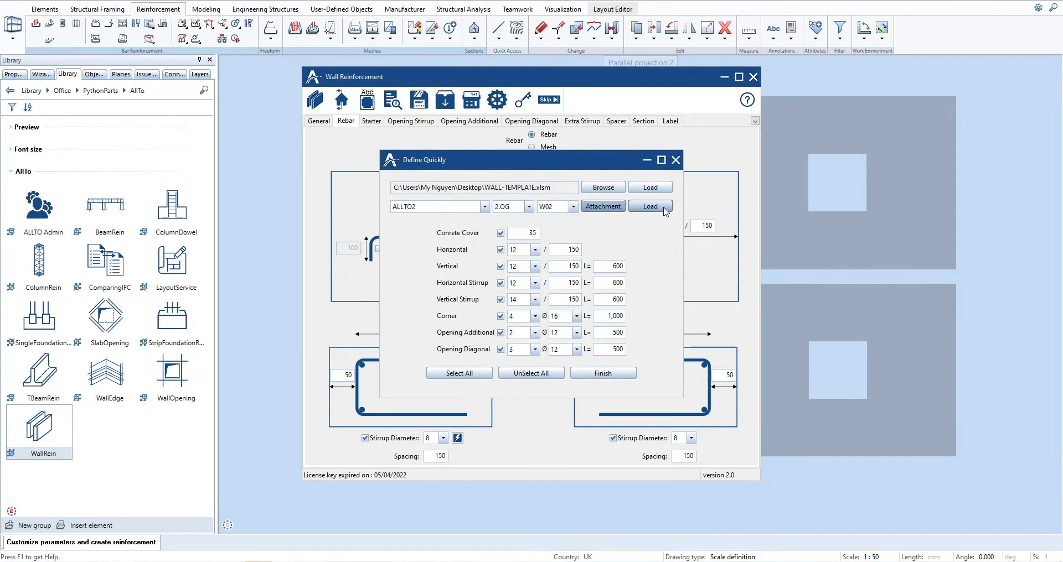
{"action": "left_click", "coordinate": [603, 373]}
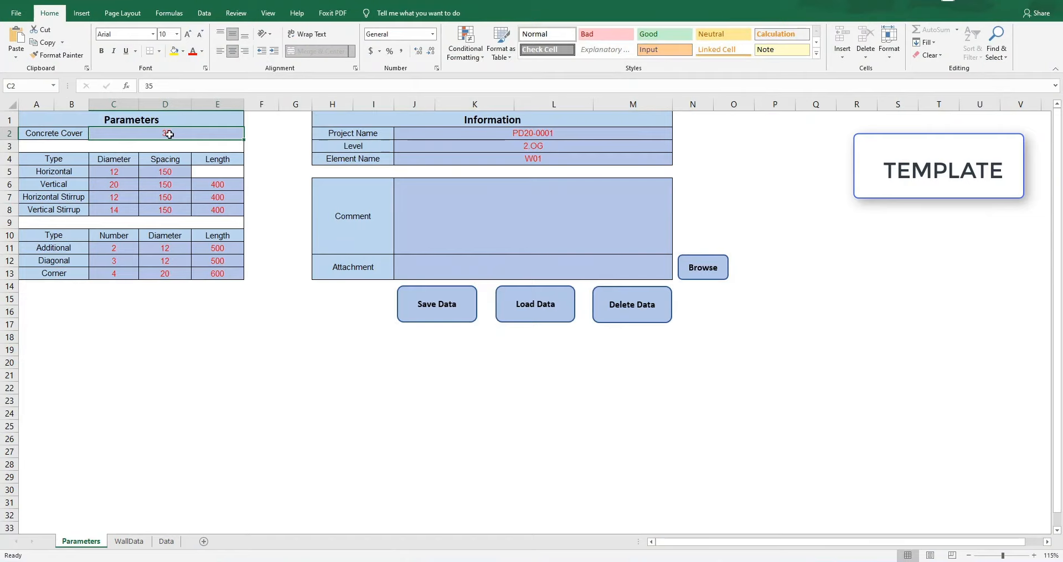
- In the Excel wall template, set the concrete cover to 50 and the horizontal and vertical bar diameters to 16
{"action": "type", "text": "50"}
{"action": "left_click", "coordinate": [118, 172]}
{"action": "left_click", "coordinate": [143, 172]}
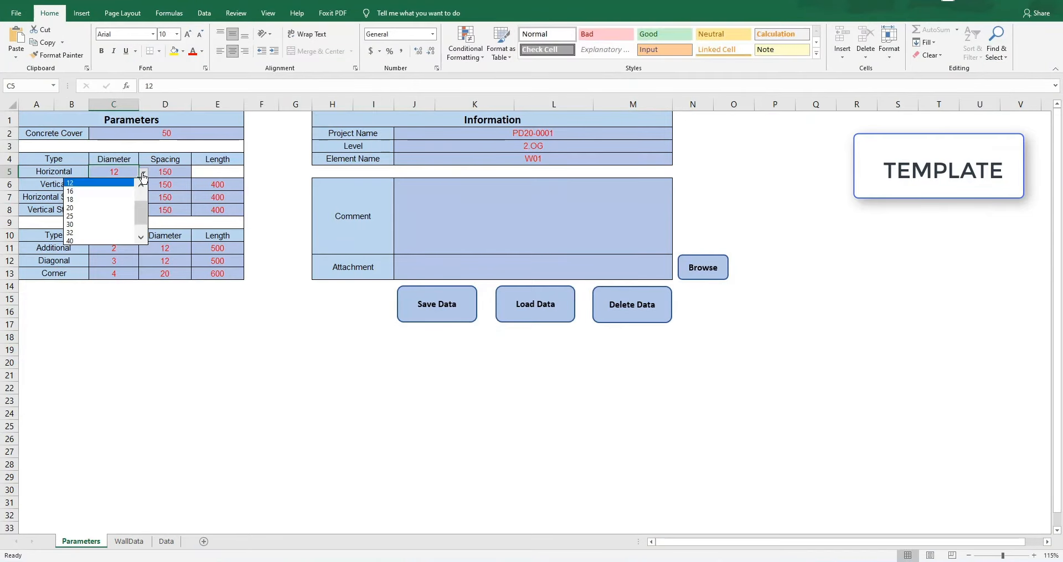
{"action": "left_click", "coordinate": [103, 198]}
{"action": "left_click", "coordinate": [123, 187]}
{"action": "left_click", "coordinate": [143, 185]}
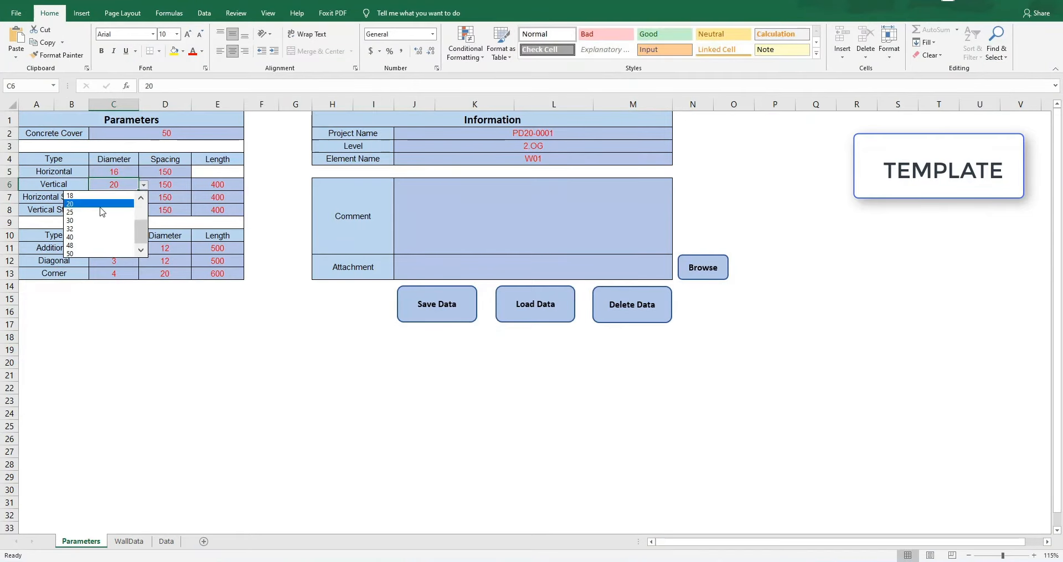
{"action": "scroll", "coordinate": [138, 236], "scroll_direction": "down", "scroll_amount": 2}
{"action": "scroll", "coordinate": [138, 235], "scroll_direction": "up", "scroll_amount": 2}
{"action": "left_click", "coordinate": [100, 204]}
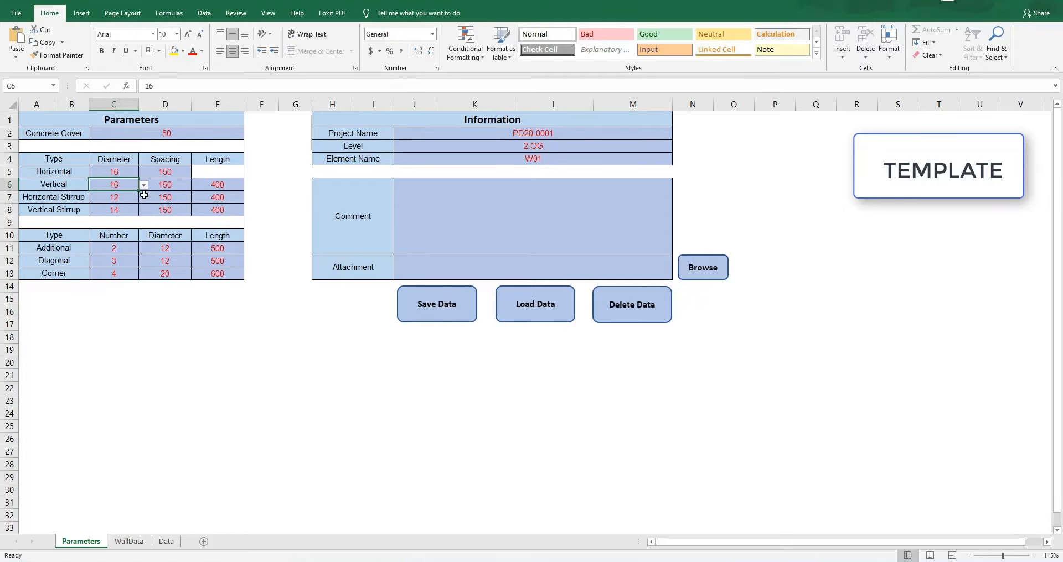
- Set the horizontal and vertical stirrup diameters to 18 and the corner bar length to 1000
{"action": "left_click", "coordinate": [116, 199]}
{"action": "left_click", "coordinate": [143, 198]}
{"action": "left_click", "coordinate": [83, 225]}
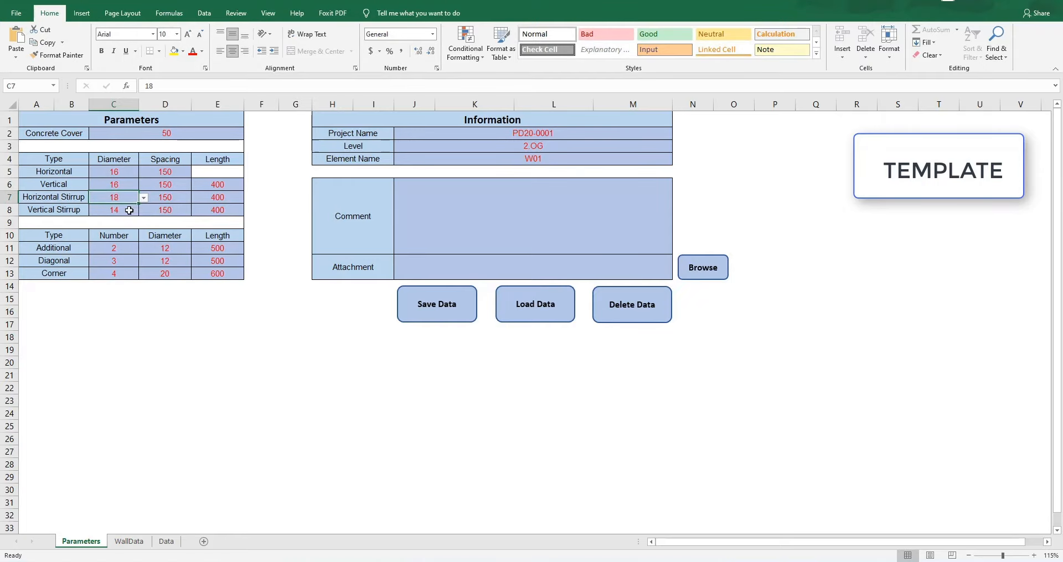
{"action": "left_click", "coordinate": [126, 210]}
{"action": "left_click", "coordinate": [143, 210]}
{"action": "left_click", "coordinate": [85, 264]}
{"action": "left_click", "coordinate": [227, 274]}
{"action": "type", "text": "1000"}
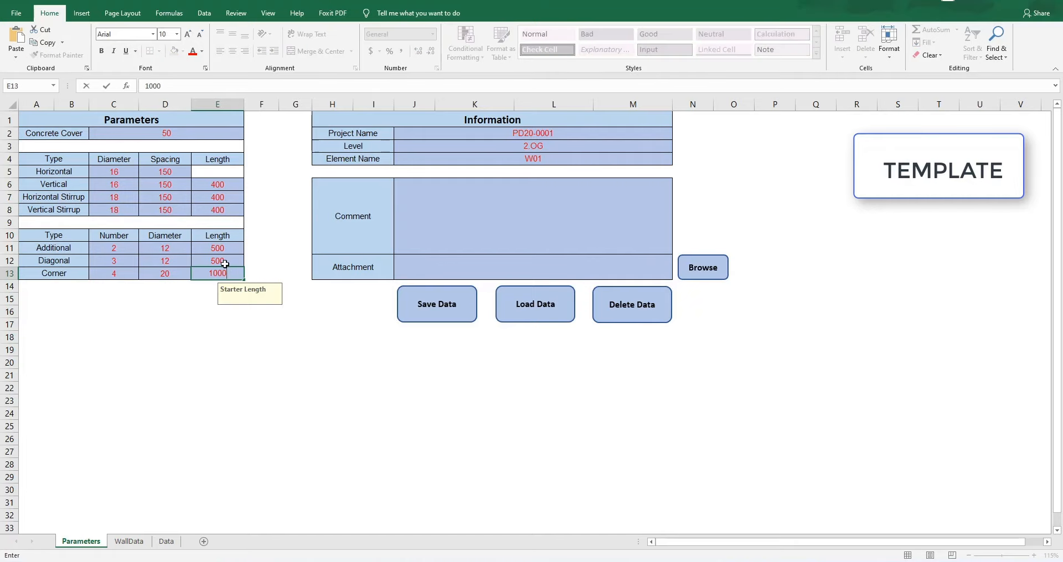
{"action": "left_click", "coordinate": [309, 206]}
- Fill in the template information with project name PD20-0005, level 1.OG and element name W03
{"action": "left_click", "coordinate": [514, 134]}
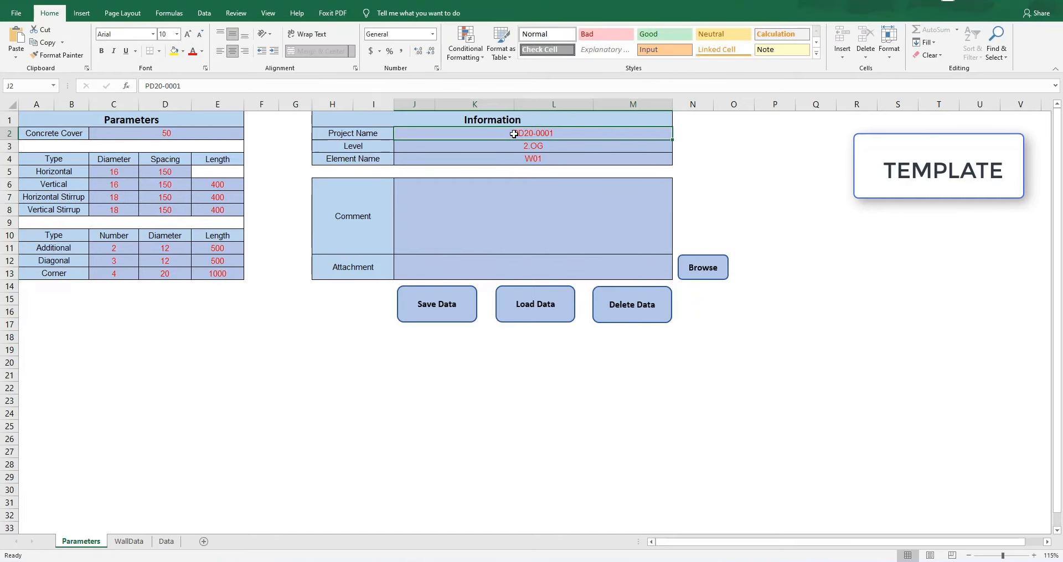
{"action": "left_click", "coordinate": [203, 88]}
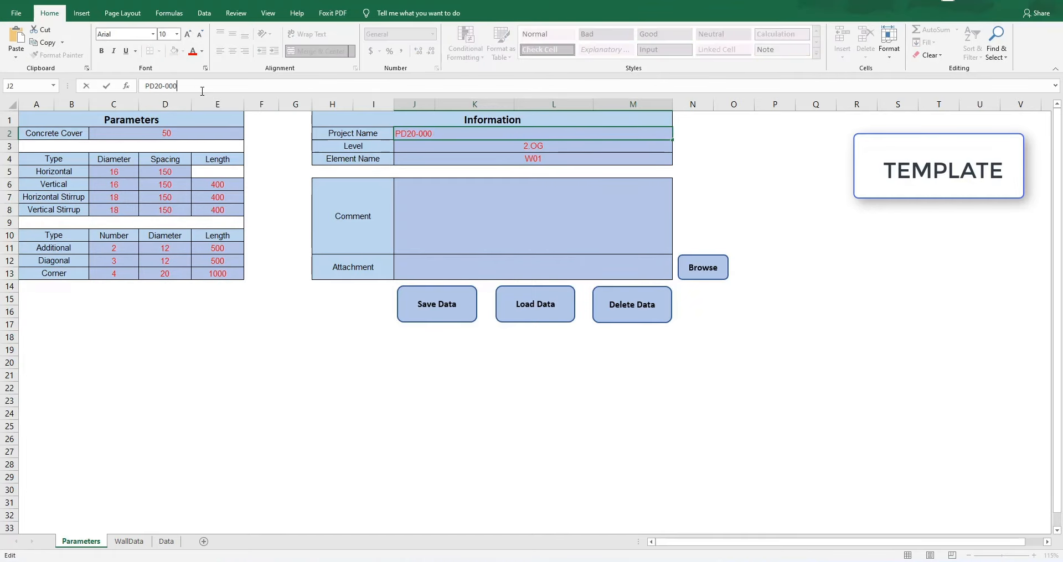
{"action": "left_click", "coordinate": [479, 146]}
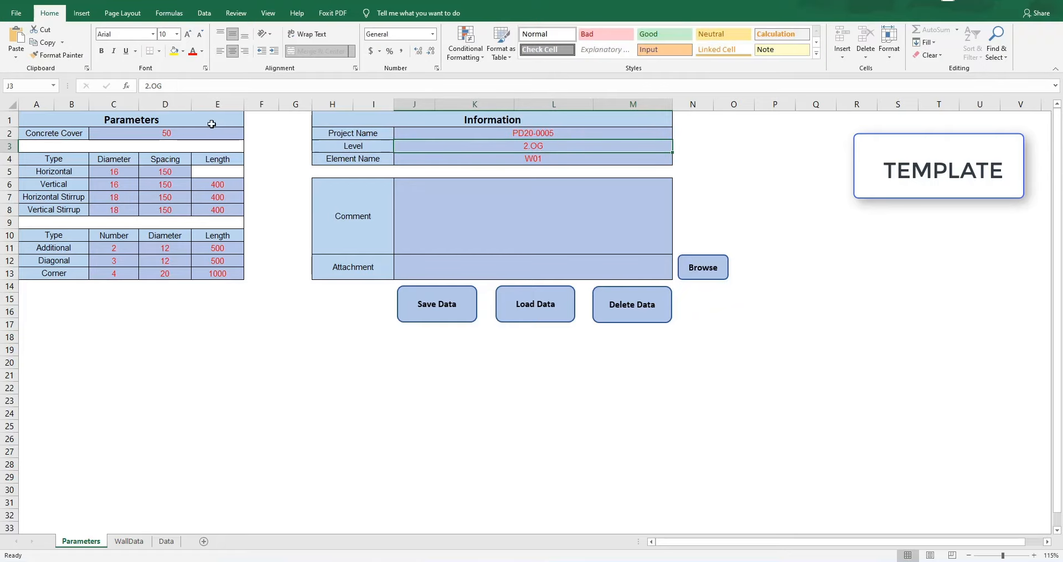
{"action": "left_click", "coordinate": [149, 86]}
{"action": "key", "text": "BackSpace"}
{"action": "type", "text": "1"}
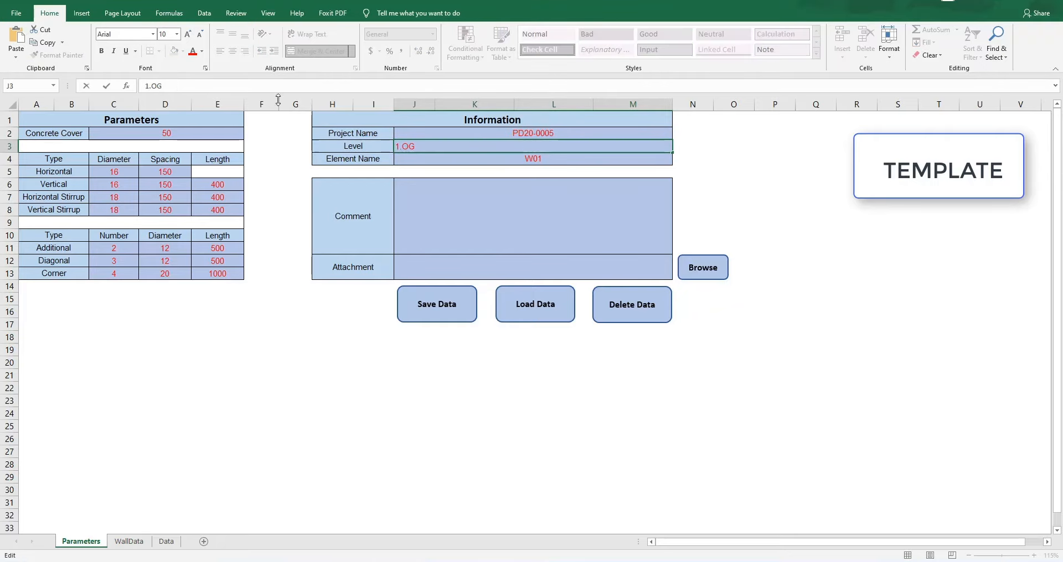
{"action": "left_click", "coordinate": [505, 159]}
{"action": "left_click", "coordinate": [182, 87]}
{"action": "key", "text": "BackSpace"}
{"action": "type", "text": "3"}
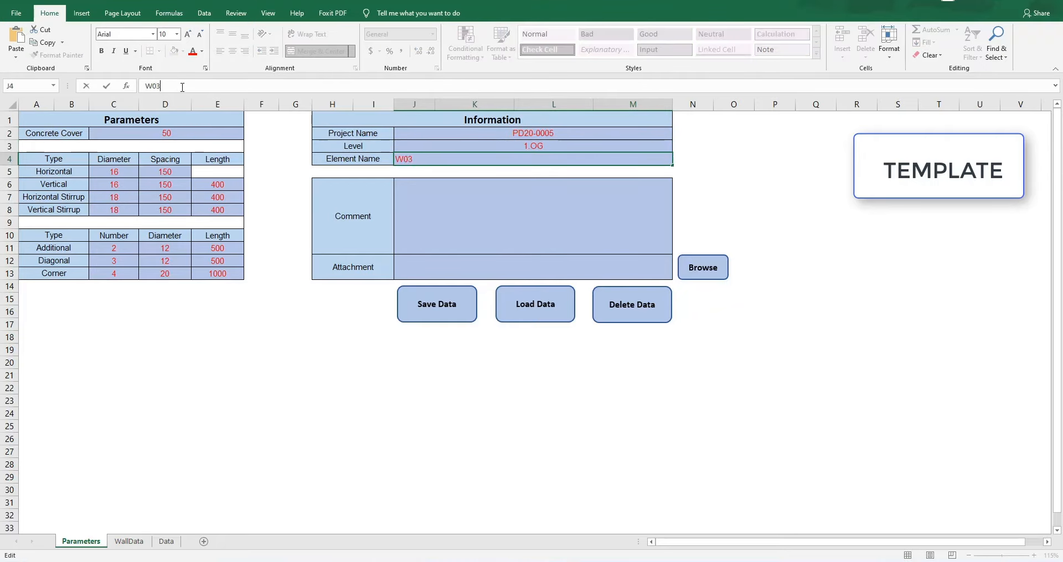
- Enter the comment "Special wall! Please check attachment!" for wall W03
{"action": "left_click", "coordinate": [495, 240]}
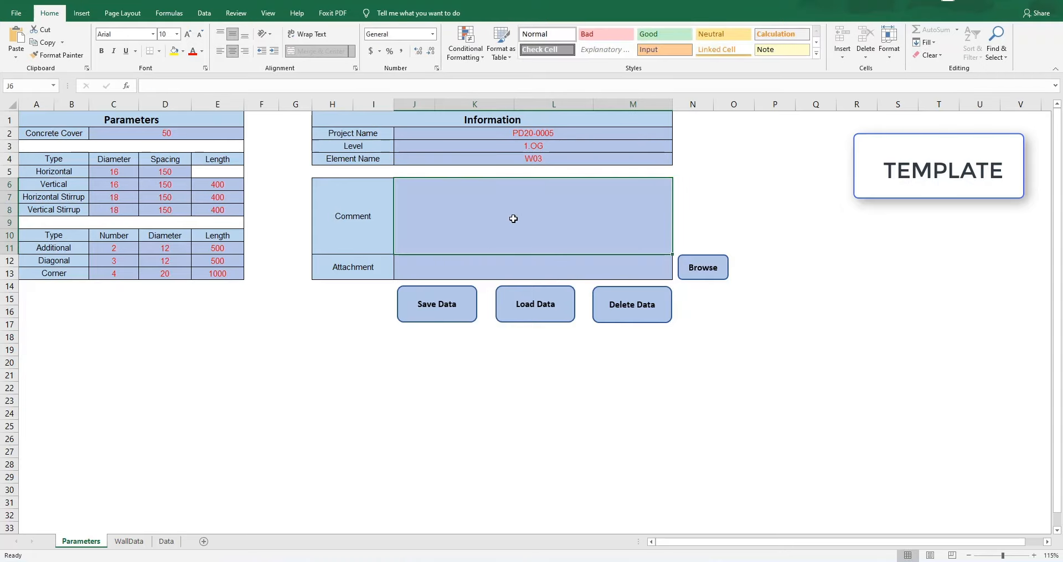
{"action": "double_click", "coordinate": [499, 207]}
{"action": "type", "text": "Special wall! Please check attachment!"}
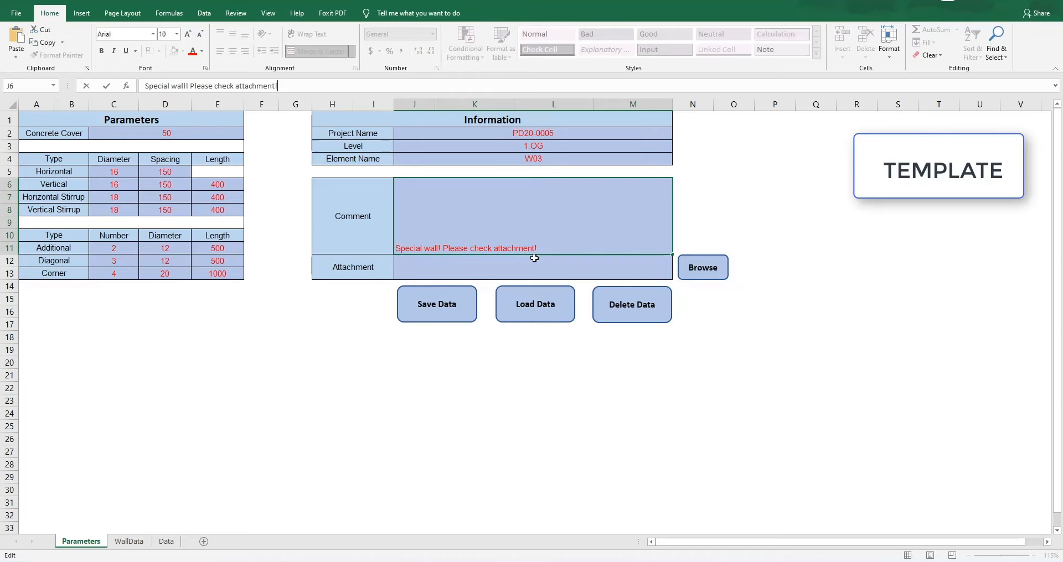
- Attach the file "PD20-0005 1.OG .pdf" from the Attachment folder to wall W03
{"action": "left_click", "coordinate": [470, 273]}
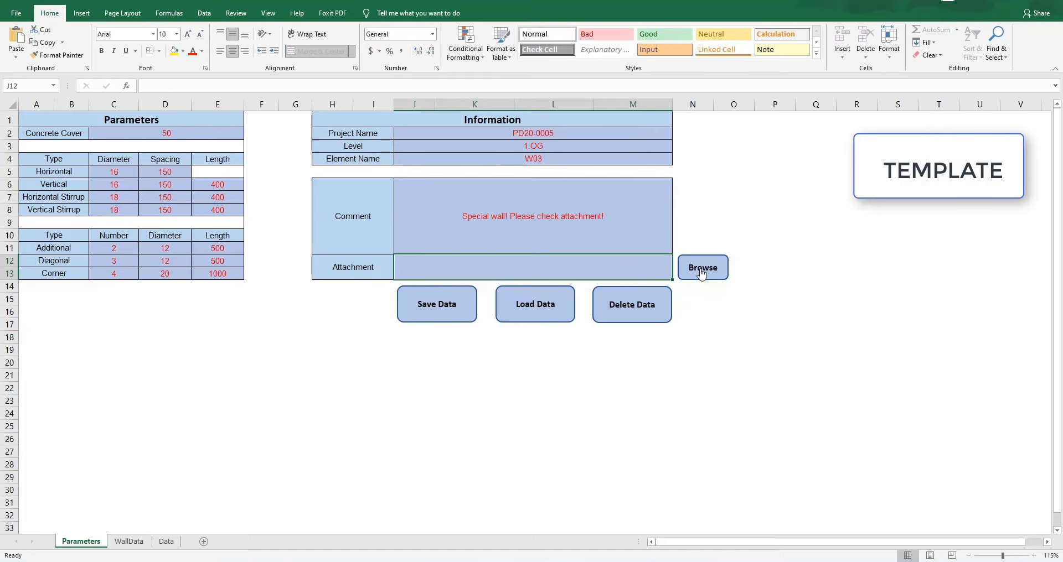
{"action": "left_click", "coordinate": [709, 270]}
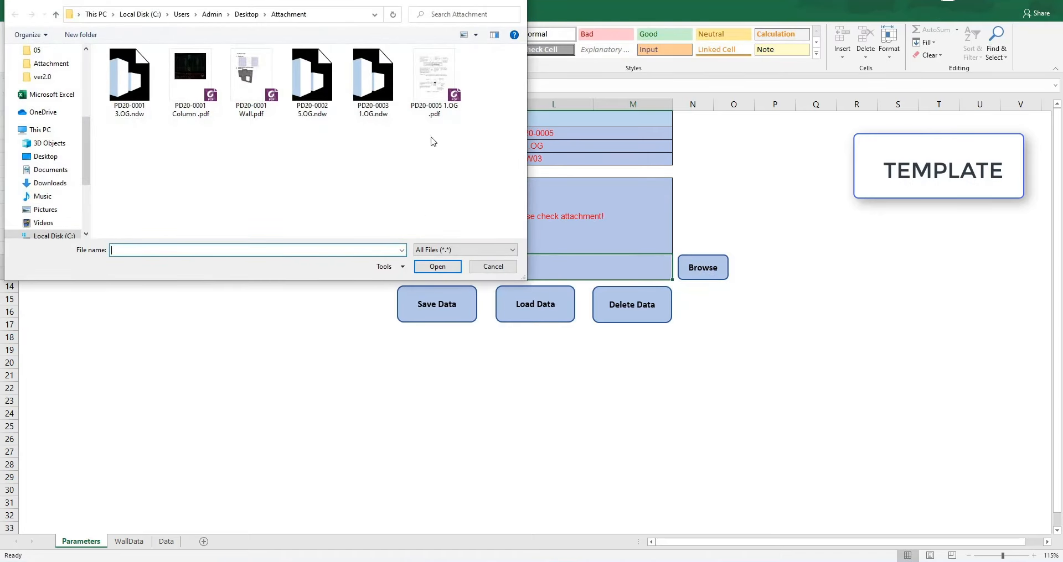
{"action": "left_click", "coordinate": [434, 83]}
{"action": "left_click", "coordinate": [432, 265]}
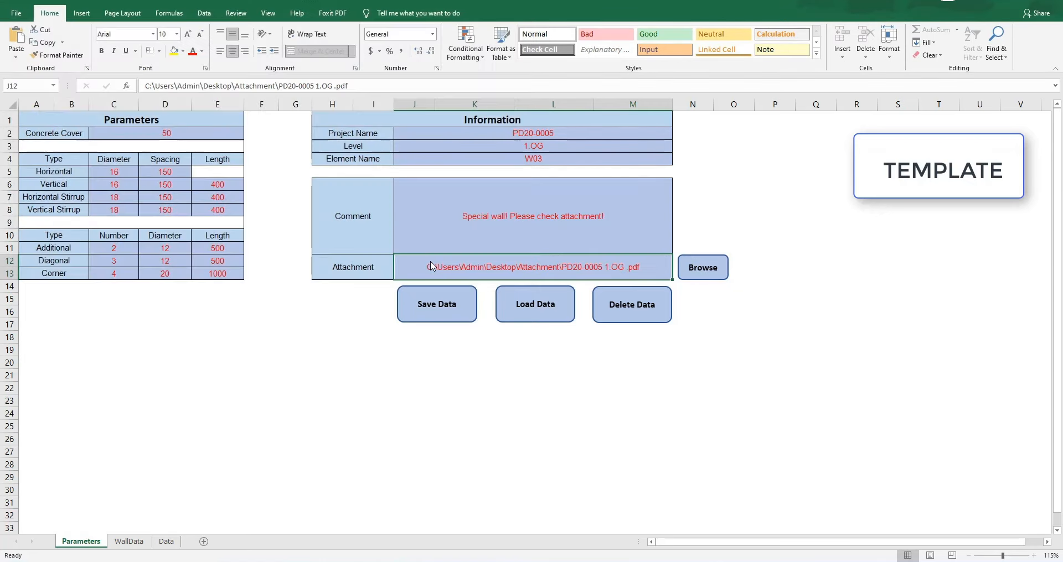
- Save the template data for project PD20-0005, level 1.OG, element W03
{"action": "left_click", "coordinate": [424, 313]}
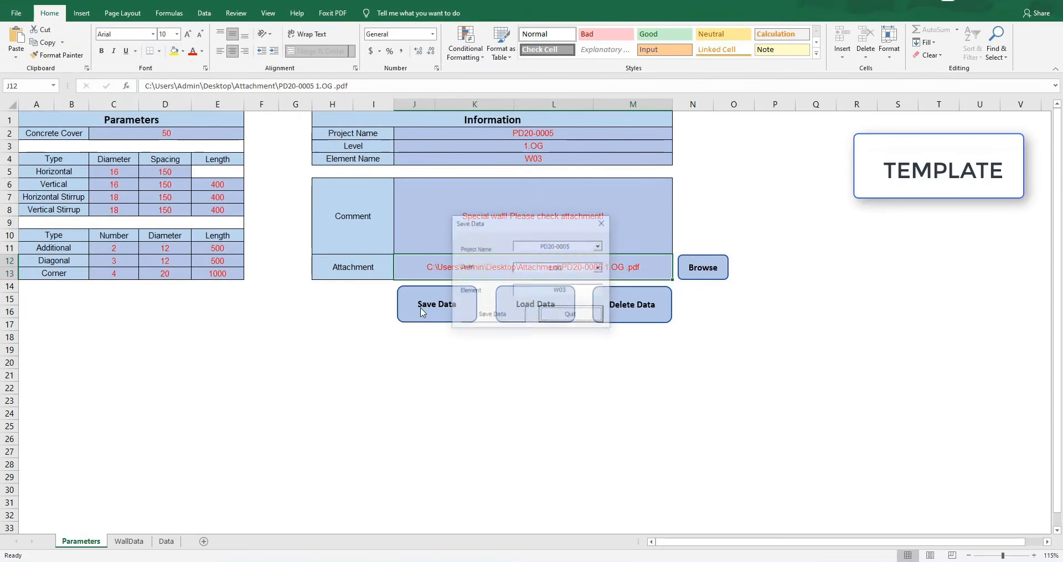
{"action": "left_click", "coordinate": [483, 317]}
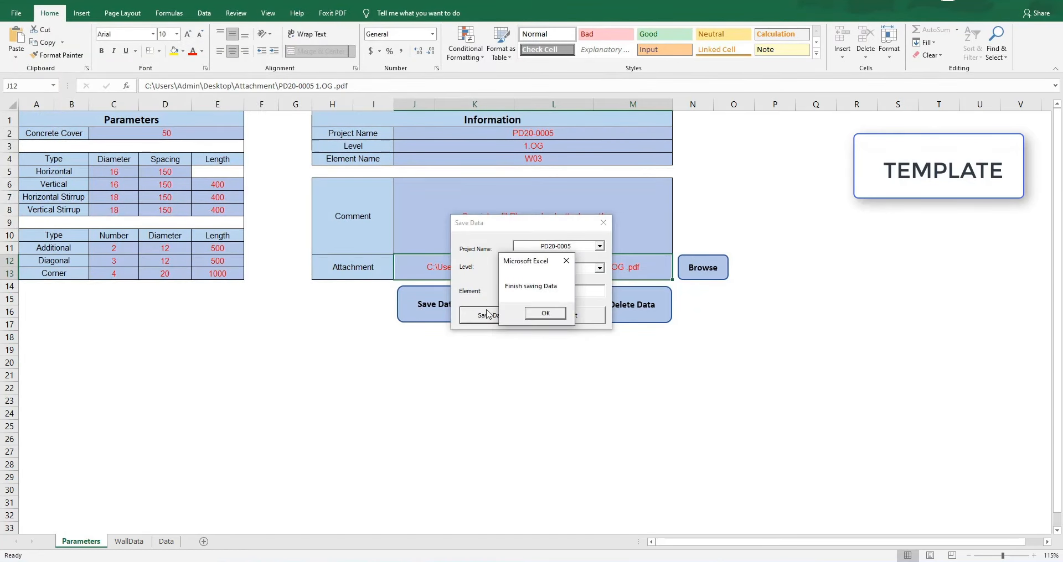
{"action": "left_click", "coordinate": [550, 313]}
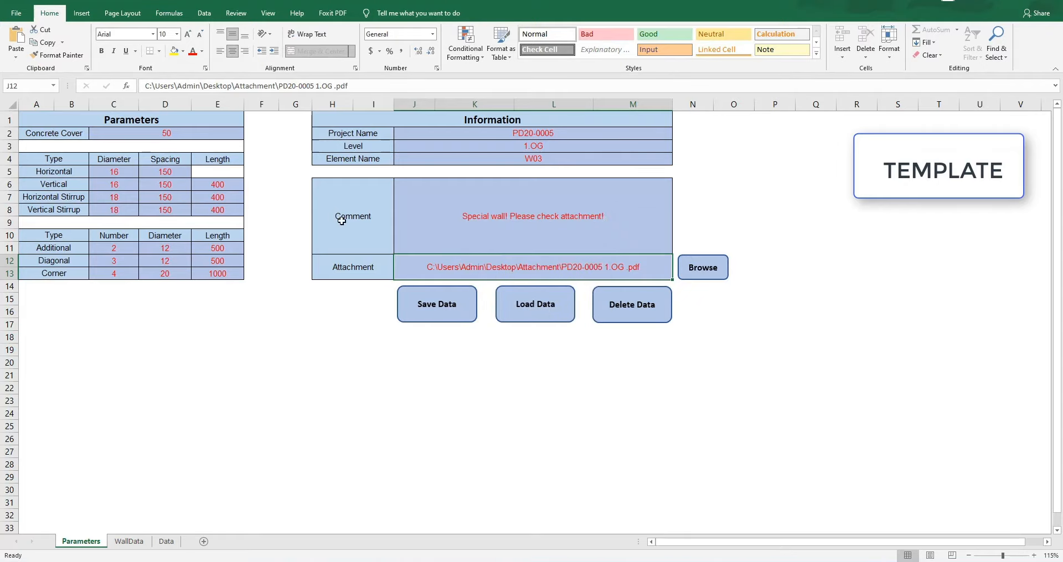
- Set the horizontal and vertical bar diameters to 18
{"action": "left_click", "coordinate": [138, 176]}
{"action": "left_click", "coordinate": [143, 172]}
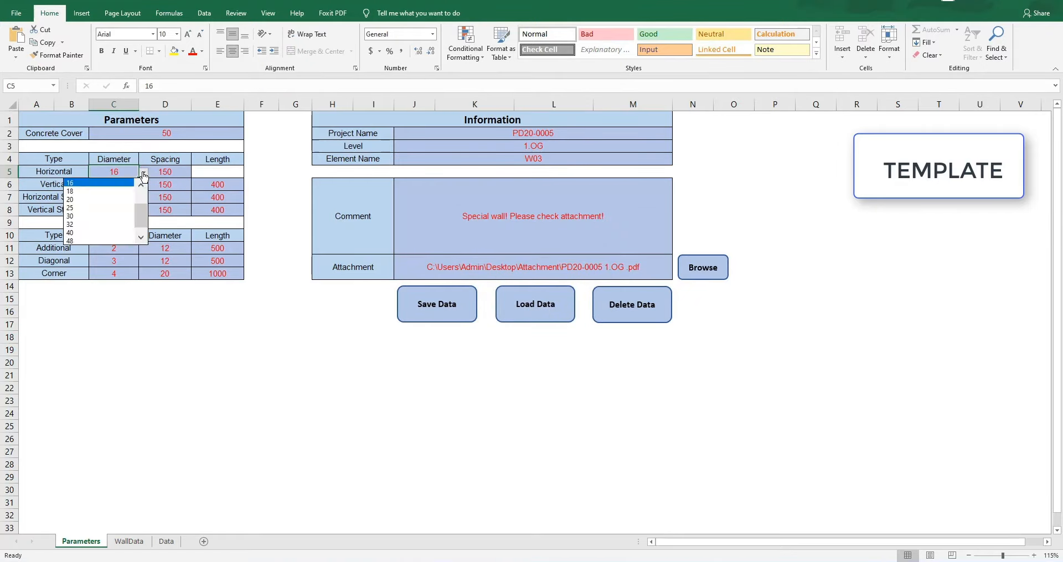
{"action": "left_click", "coordinate": [100, 191]}
{"action": "left_click", "coordinate": [136, 187]}
{"action": "left_click", "coordinate": [145, 186]}
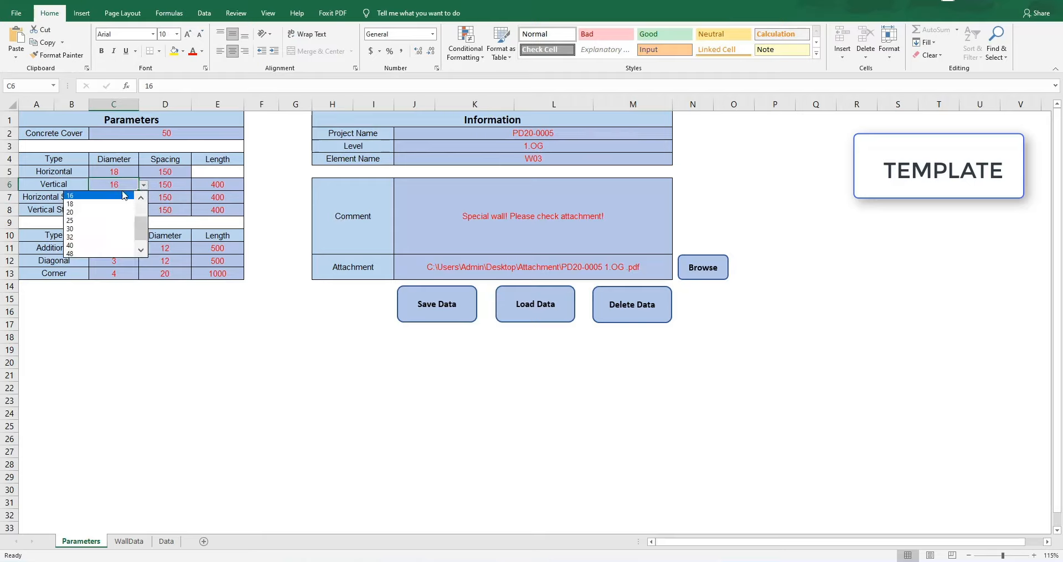
{"action": "left_click", "coordinate": [100, 204]}
- Save the changed data for wall W03, overwriting the existing element
{"action": "left_click", "coordinate": [451, 297]}
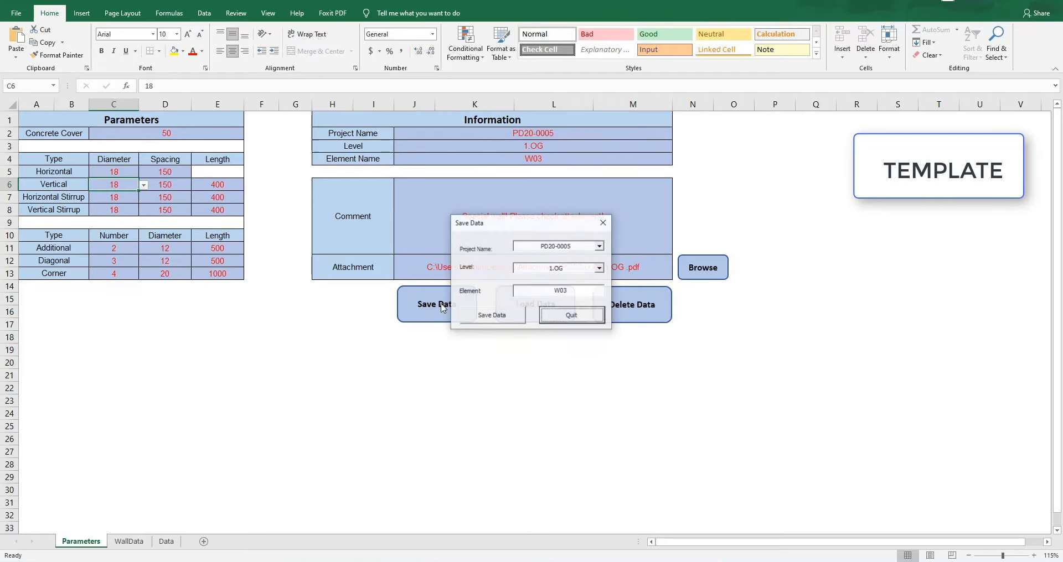
{"action": "left_click", "coordinate": [488, 317]}
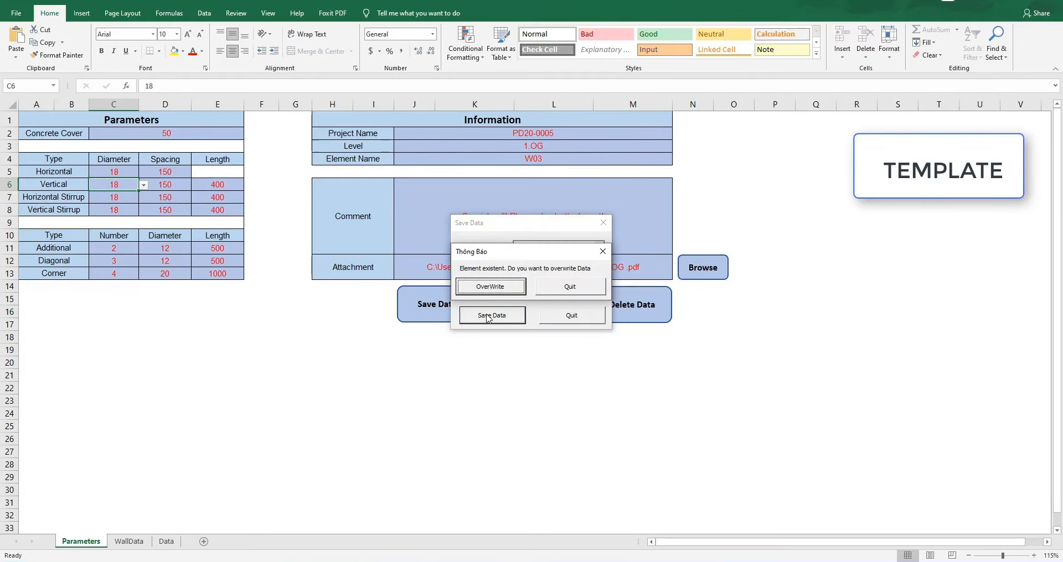
{"action": "left_click", "coordinate": [492, 287]}
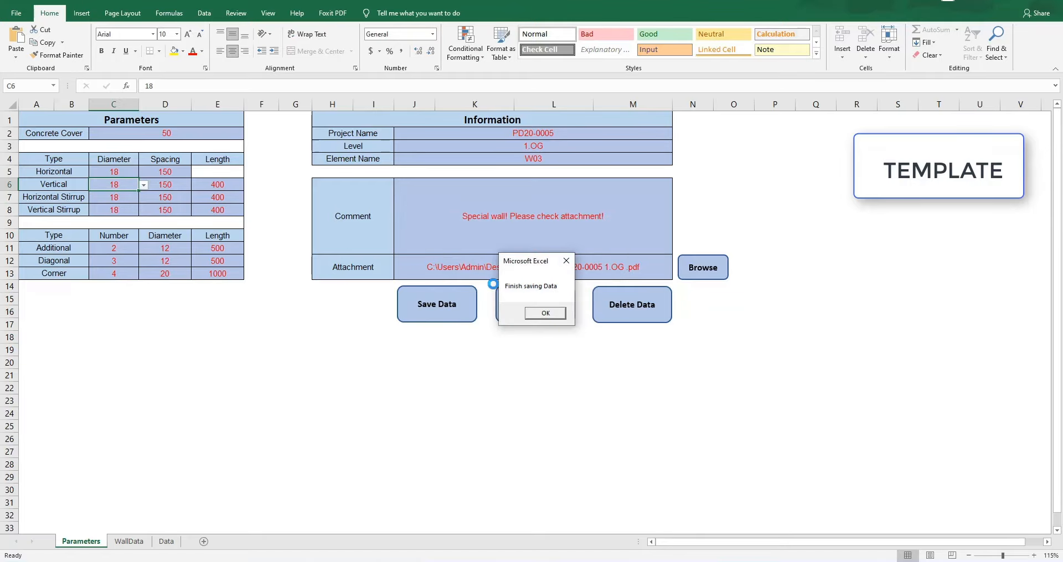
{"action": "left_click", "coordinate": [546, 313]}
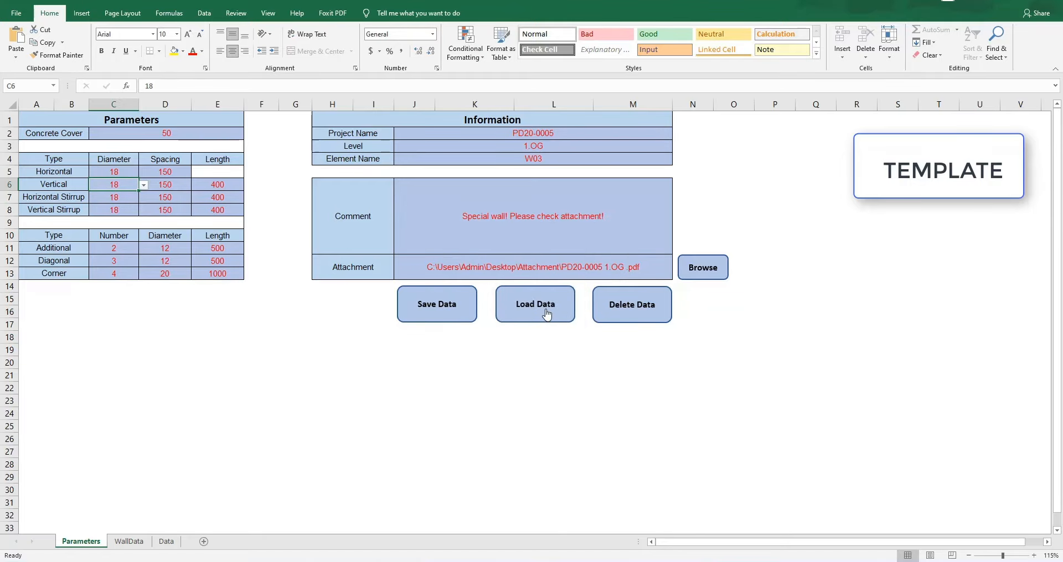
- Load the saved wall data of project PD20-0001, level 1.OG, element W02+W04 into the template
{"action": "left_click", "coordinate": [526, 310]}
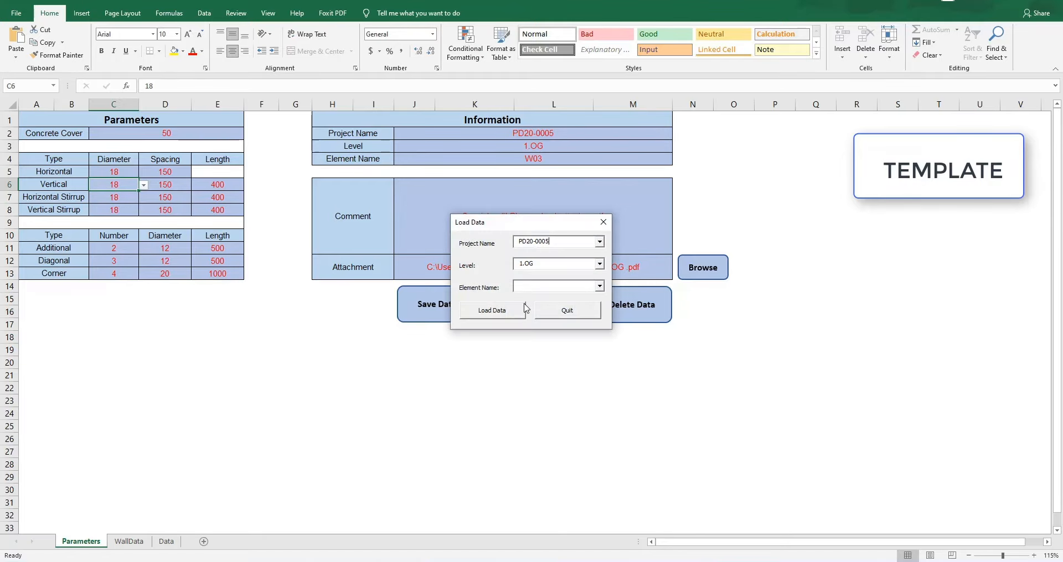
{"action": "left_click", "coordinate": [599, 242]}
{"action": "left_click", "coordinate": [548, 261]}
{"action": "left_click", "coordinate": [599, 264]}
{"action": "left_click", "coordinate": [545, 280]}
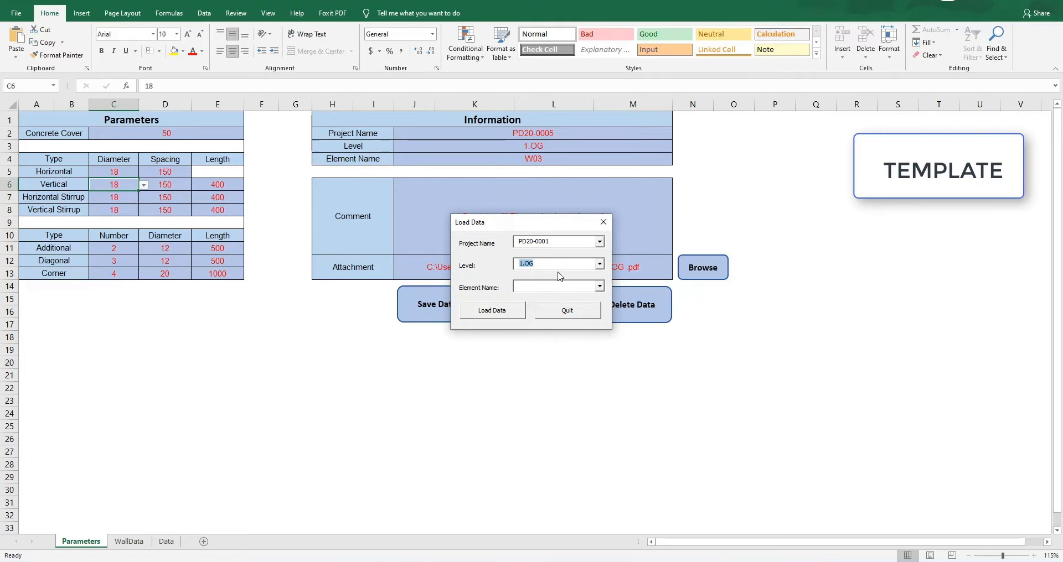
{"action": "left_click", "coordinate": [599, 287]}
{"action": "left_click", "coordinate": [541, 313]}
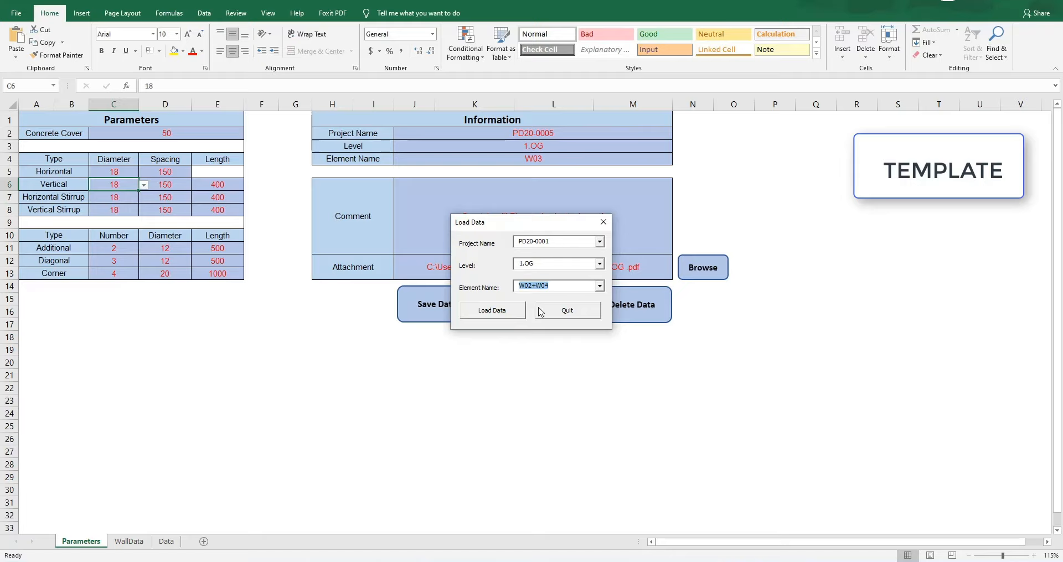
{"action": "left_click", "coordinate": [495, 309]}
{"action": "left_click", "coordinate": [544, 311]}
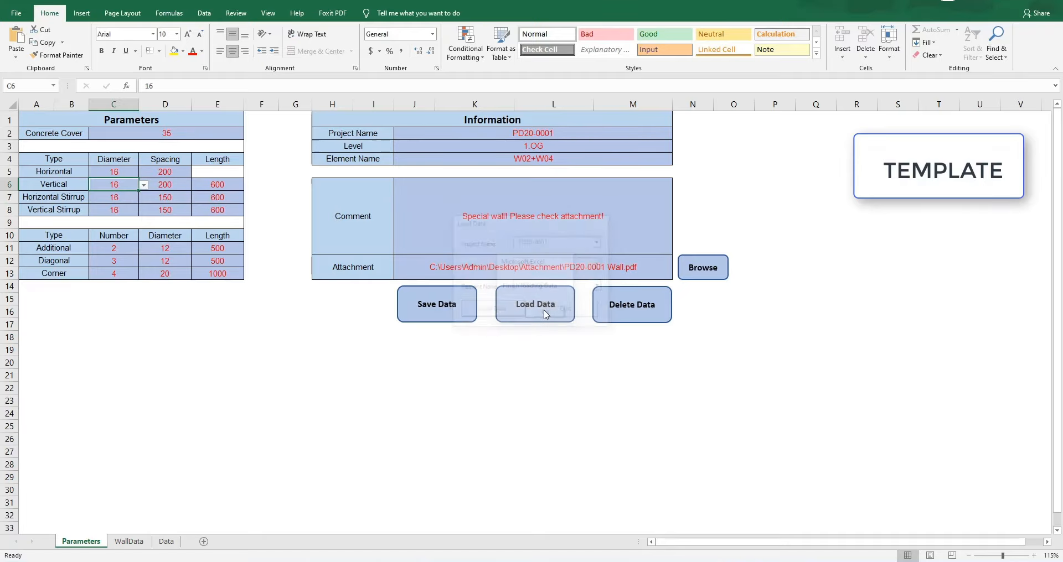
- Delete the stored data of element W01+W03 on level 1.OG in project PD20-0001
{"action": "left_click", "coordinate": [630, 311]}
{"action": "left_click", "coordinate": [600, 267]}
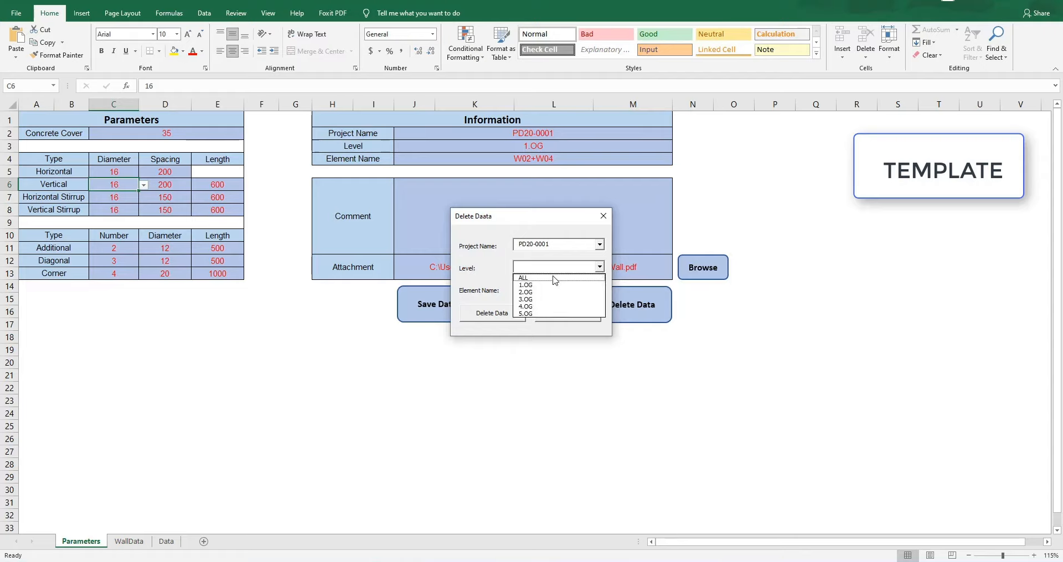
{"action": "left_click", "coordinate": [541, 285]}
{"action": "left_click", "coordinate": [600, 289]}
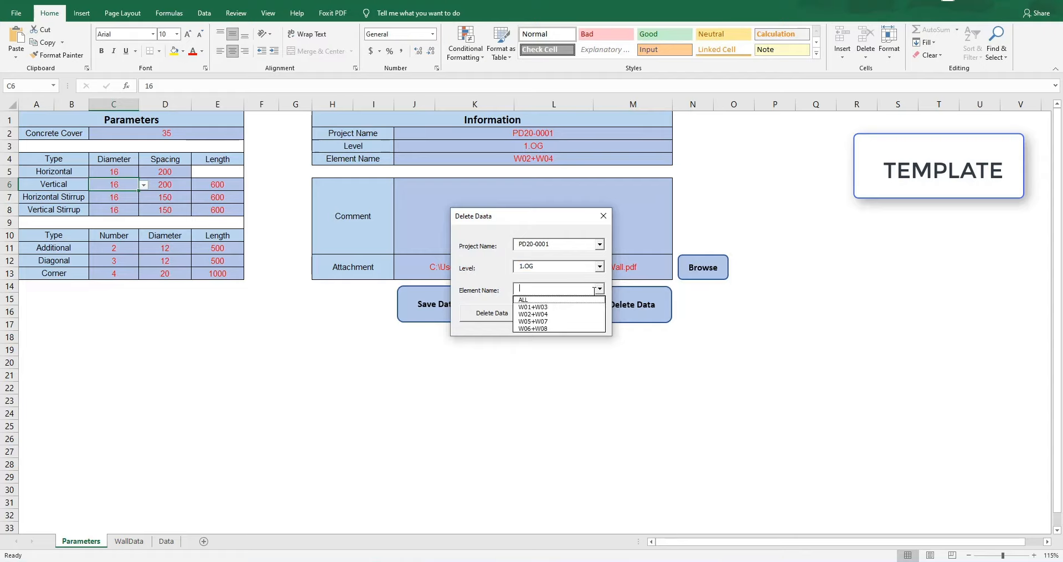
{"action": "left_click", "coordinate": [547, 308]}
{"action": "left_click", "coordinate": [492, 314]}
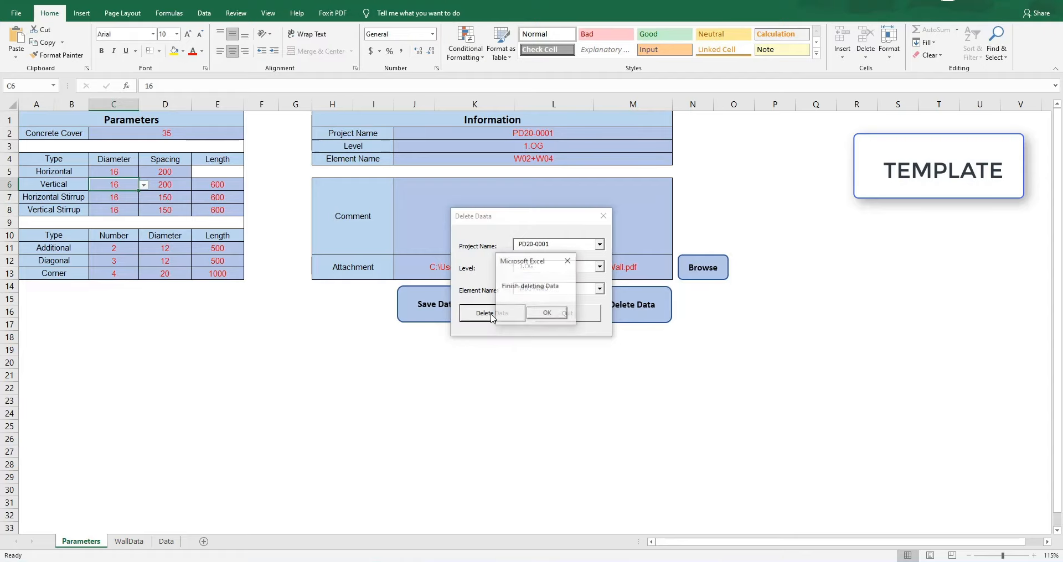
{"action": "left_click", "coordinate": [542, 314]}
- Delete the stored wall data for all levels of project PD20-0001
{"action": "left_click", "coordinate": [627, 297]}
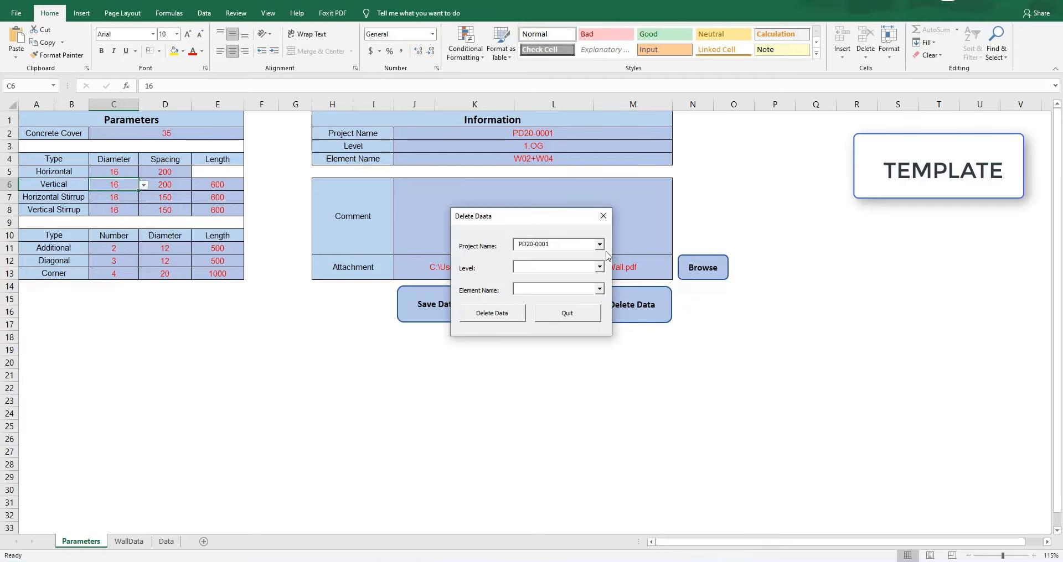
{"action": "left_click", "coordinate": [600, 267]}
{"action": "left_click", "coordinate": [565, 278]}
{"action": "left_click", "coordinate": [491, 313]}
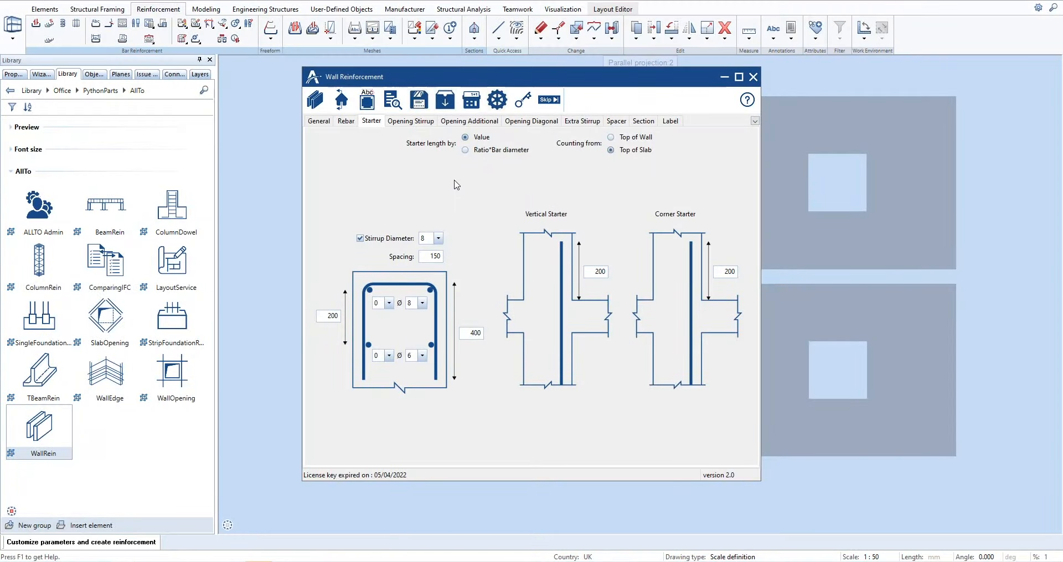
- In Allplan's Wall Reinforcement dialog, calculate the overlap for the corner and vertical starter lengths
{"action": "left_click", "coordinate": [476, 105]}
{"action": "left_click_drag", "start_coordinate": [518, 225], "coordinate": [828, 233]}
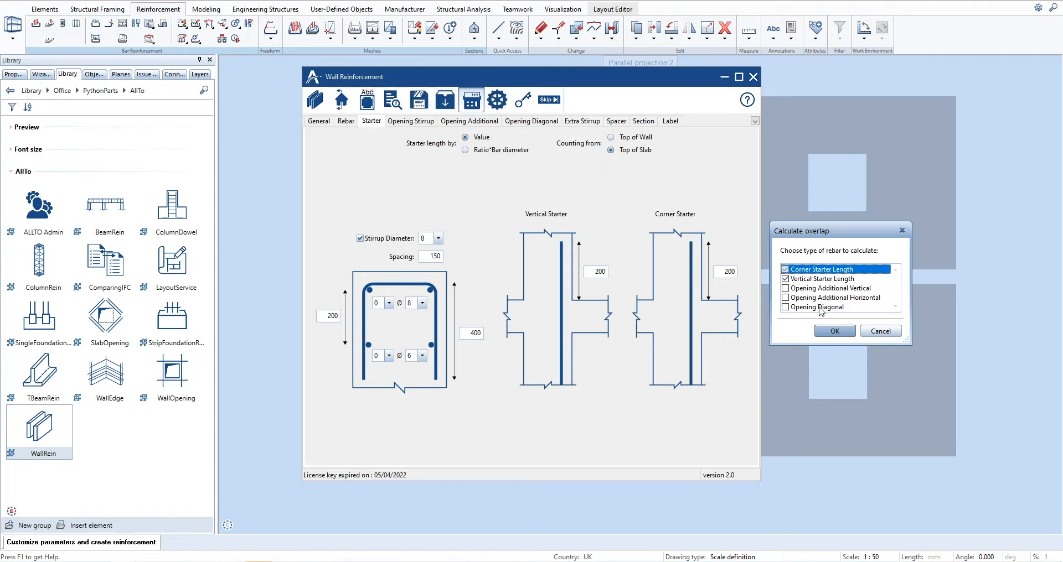
{"action": "left_click", "coordinate": [825, 331]}
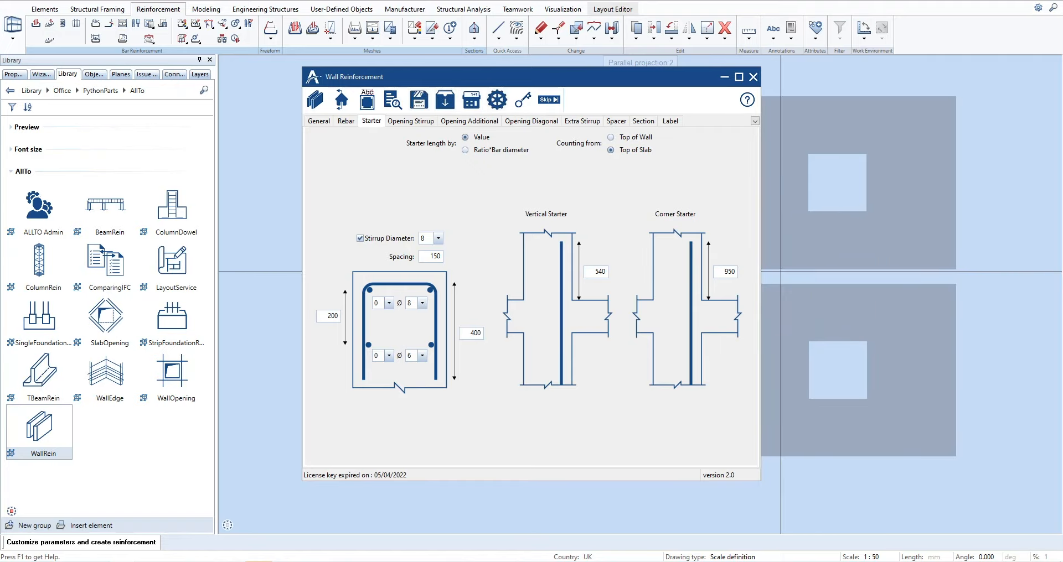
- Calculate the overlap lengths of the vertical and horizontal additional bars around the opening
{"action": "left_click", "coordinate": [469, 121]}
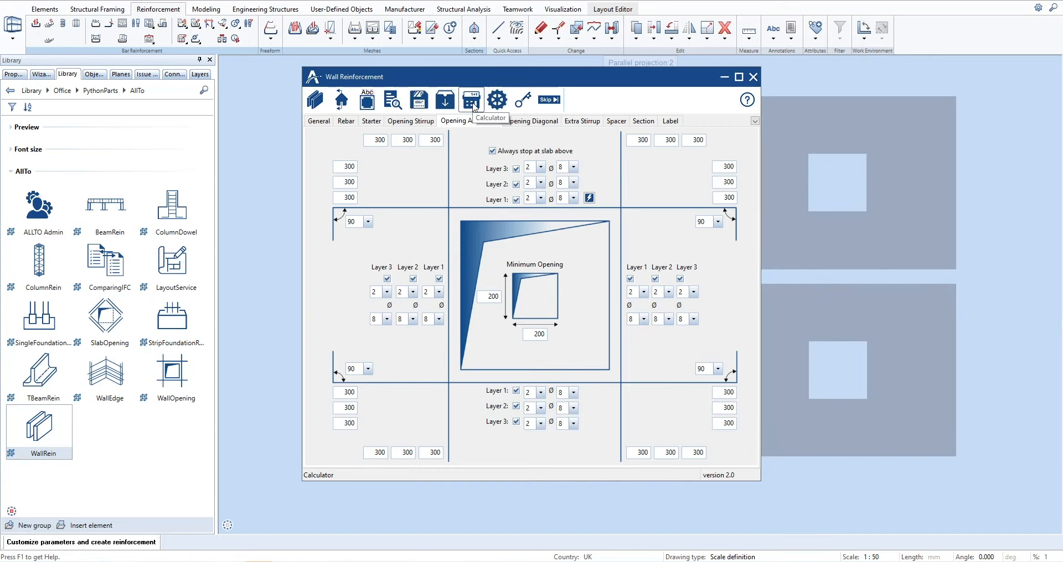
{"action": "left_click", "coordinate": [471, 101]}
{"action": "left_click_drag", "start_coordinate": [518, 223], "coordinate": [834, 235]}
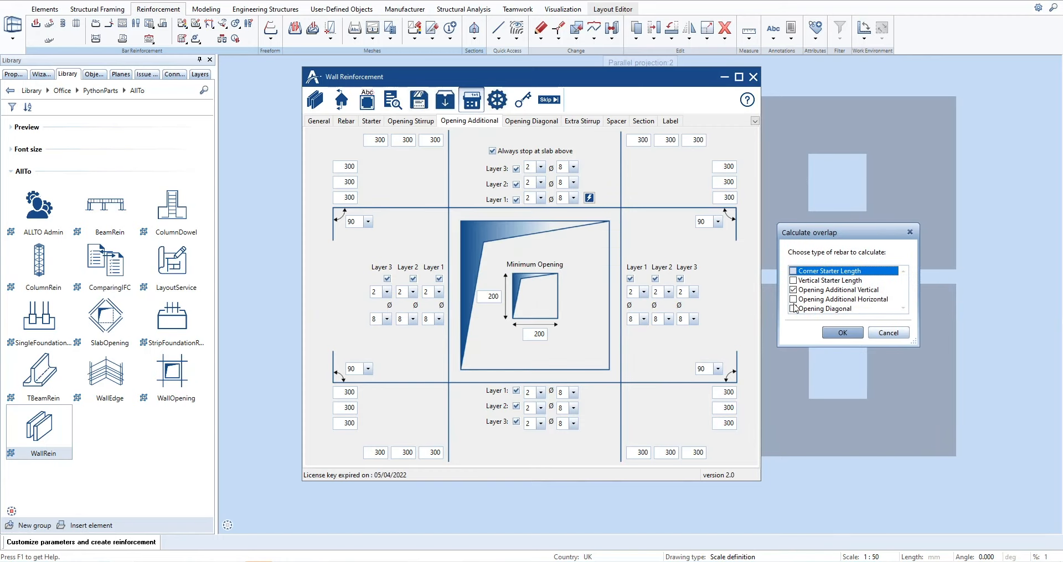
{"action": "left_click", "coordinate": [841, 334]}
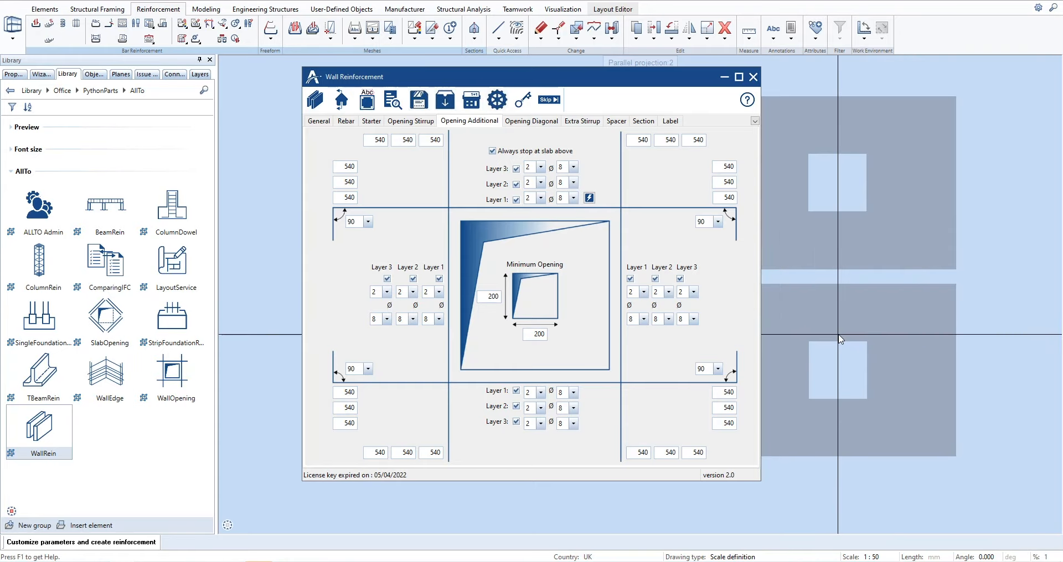
- Calculate the overlap lengths of the diagonal bars around the opening
{"action": "left_click", "coordinate": [532, 122]}
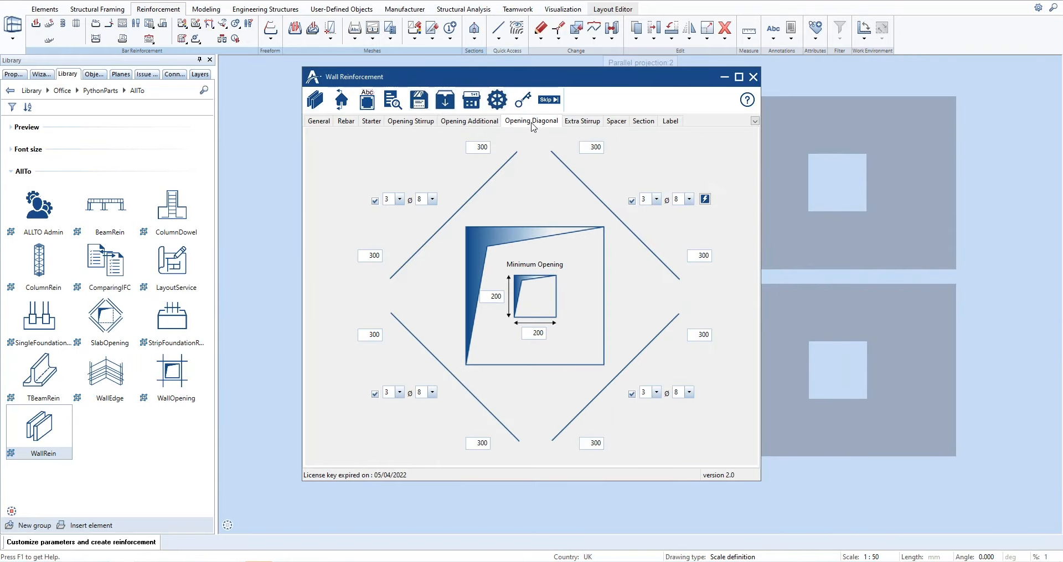
{"action": "left_click", "coordinate": [471, 100]}
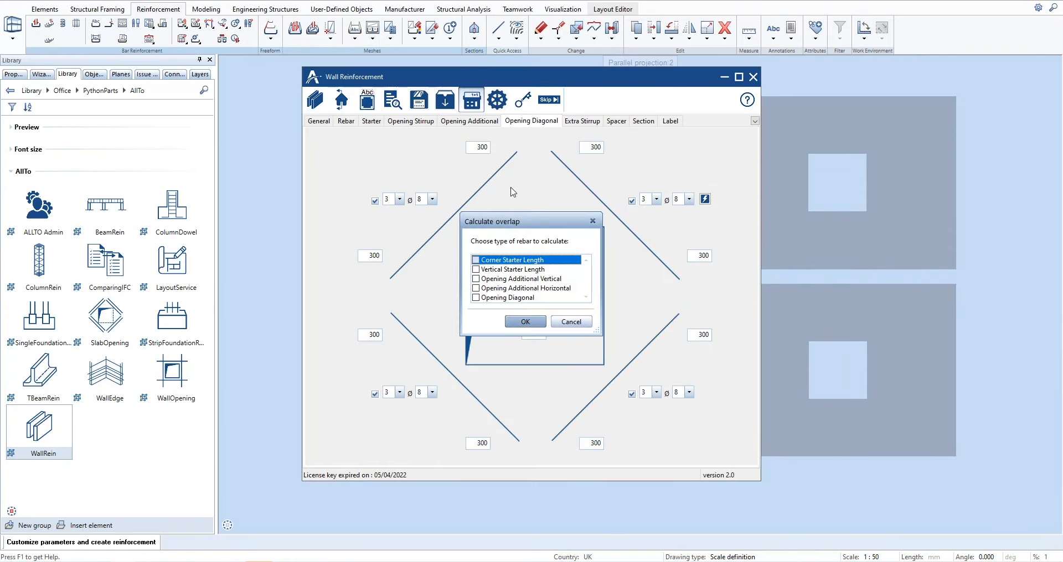
{"action": "left_click_drag", "start_coordinate": [508, 222], "coordinate": [821, 244]}
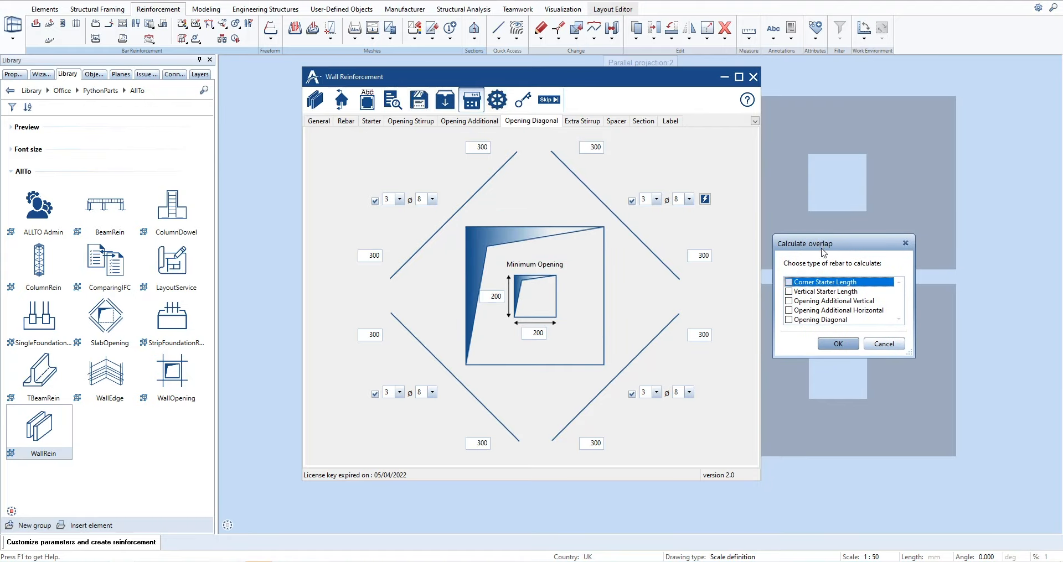
{"action": "left_click", "coordinate": [837, 344]}
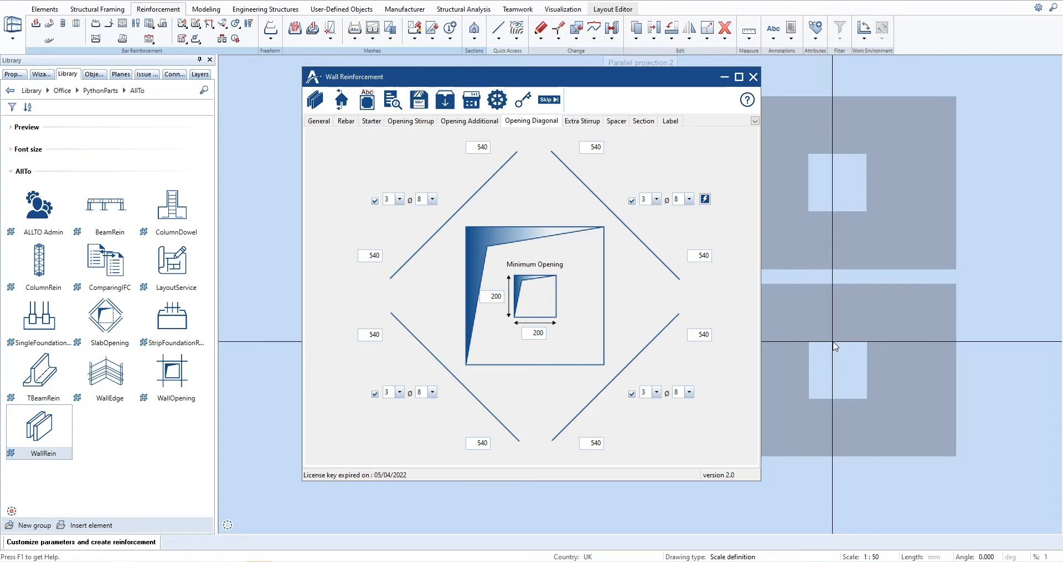
- Examine the anchorage and lap length options for the starter and additional opening bars in the wall reinforcement settings
{"action": "left_click", "coordinate": [497, 100]}
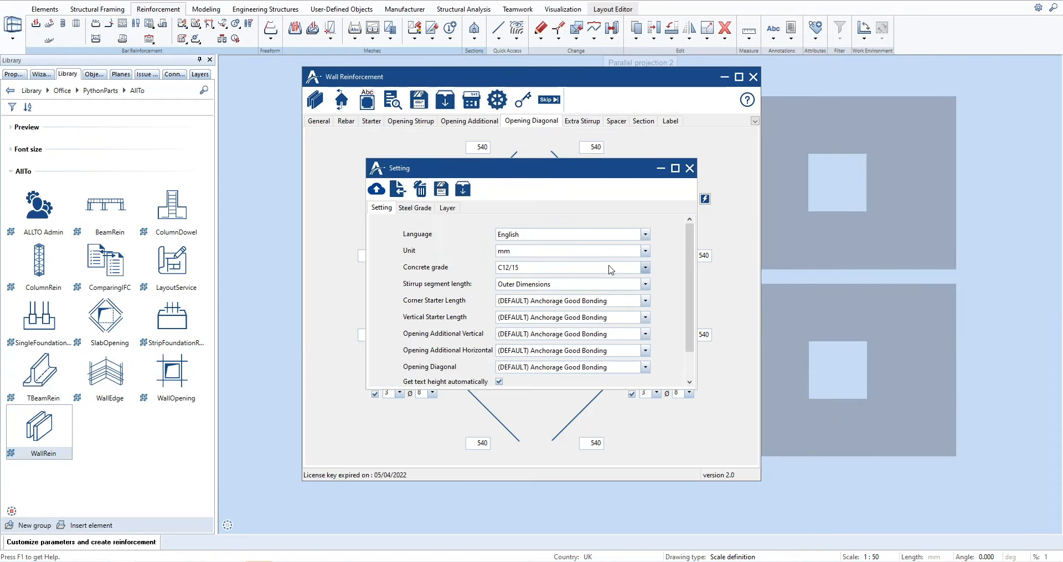
{"action": "scroll", "coordinate": [614, 270], "scroll_direction": "down", "scroll_amount": 2}
{"action": "left_click", "coordinate": [646, 268]}
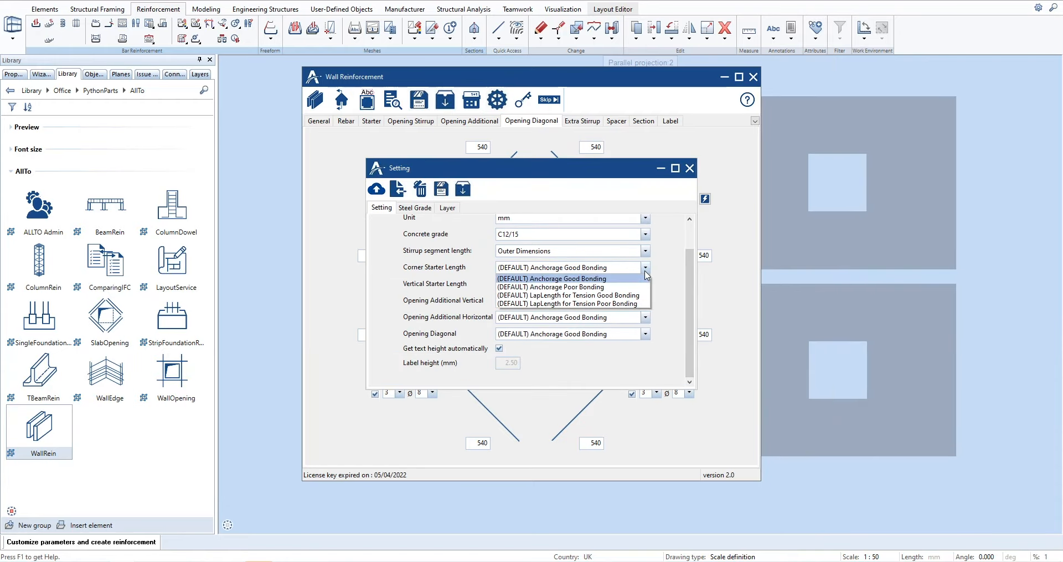
{"action": "left_click", "coordinate": [645, 278]}
{"action": "left_click", "coordinate": [645, 284]}
{"action": "left_click", "coordinate": [645, 295]}
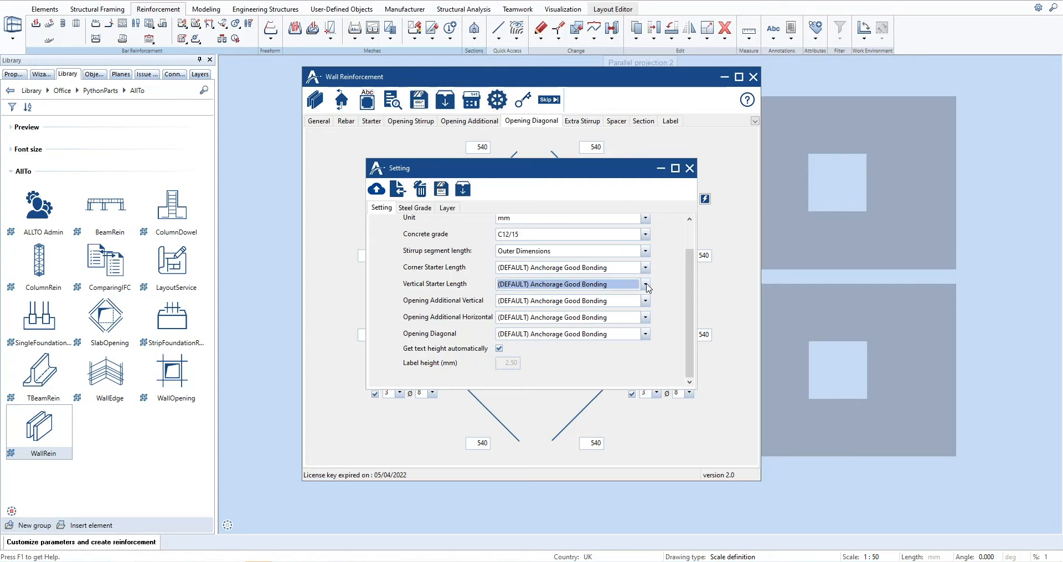
{"action": "left_click", "coordinate": [646, 301]}
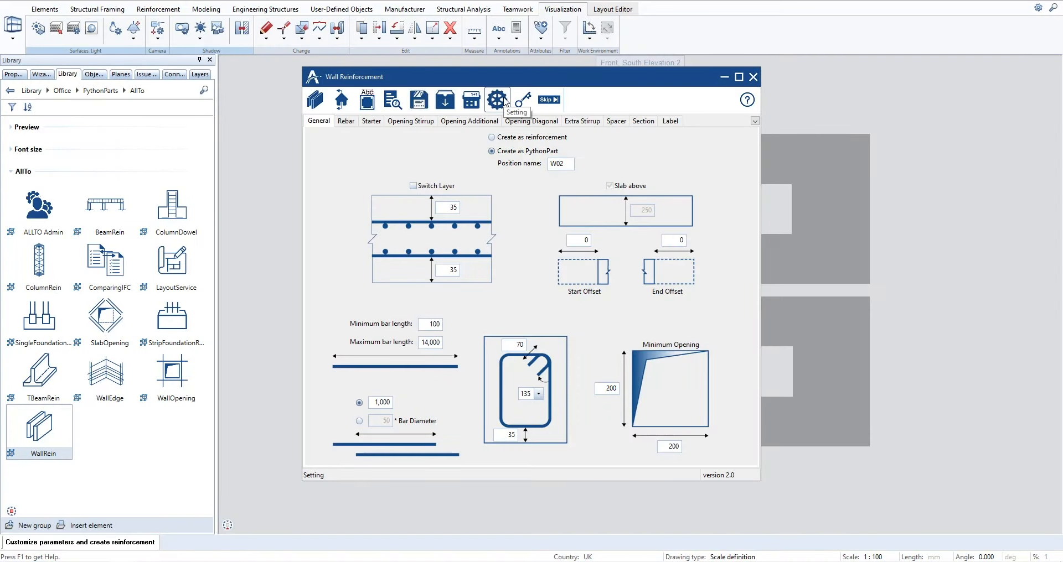
- Examine the language, unit, concrete grade, stirrup segment length and corner starter length options in the wall reinforcement settings
{"action": "left_click", "coordinate": [498, 99]}
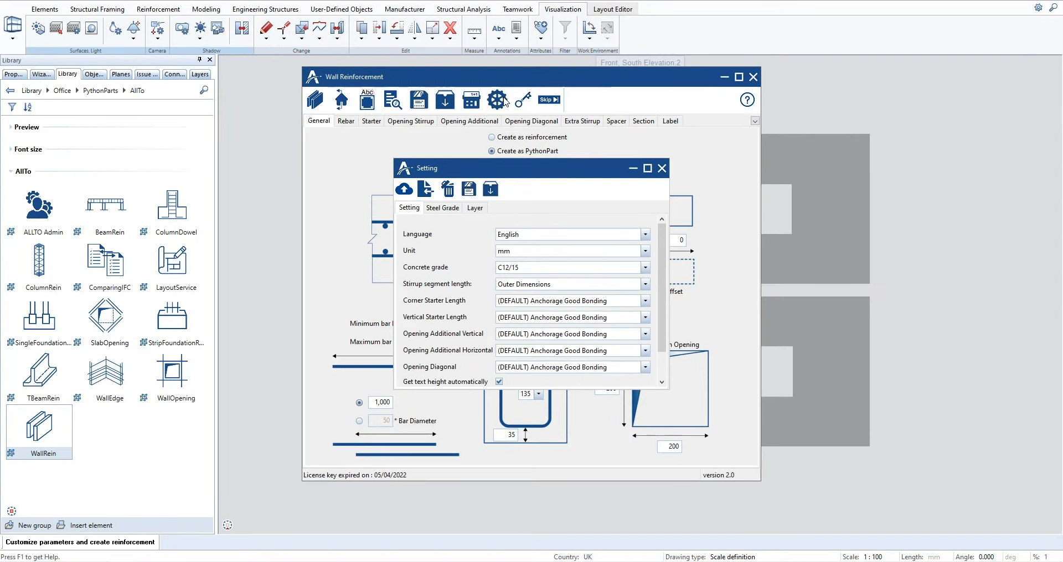
{"action": "left_click", "coordinate": [634, 238]}
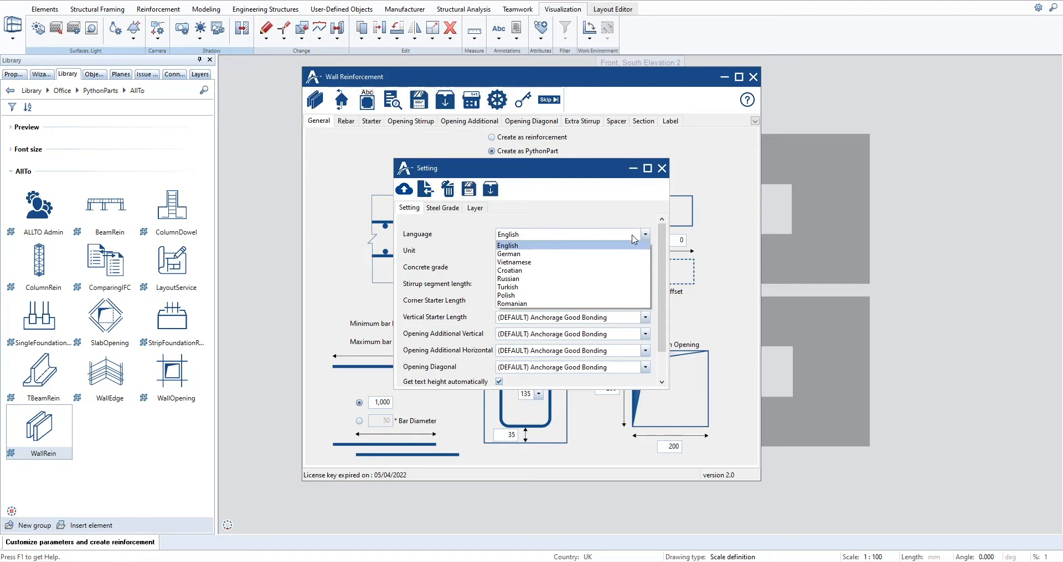
{"action": "left_click", "coordinate": [634, 238]}
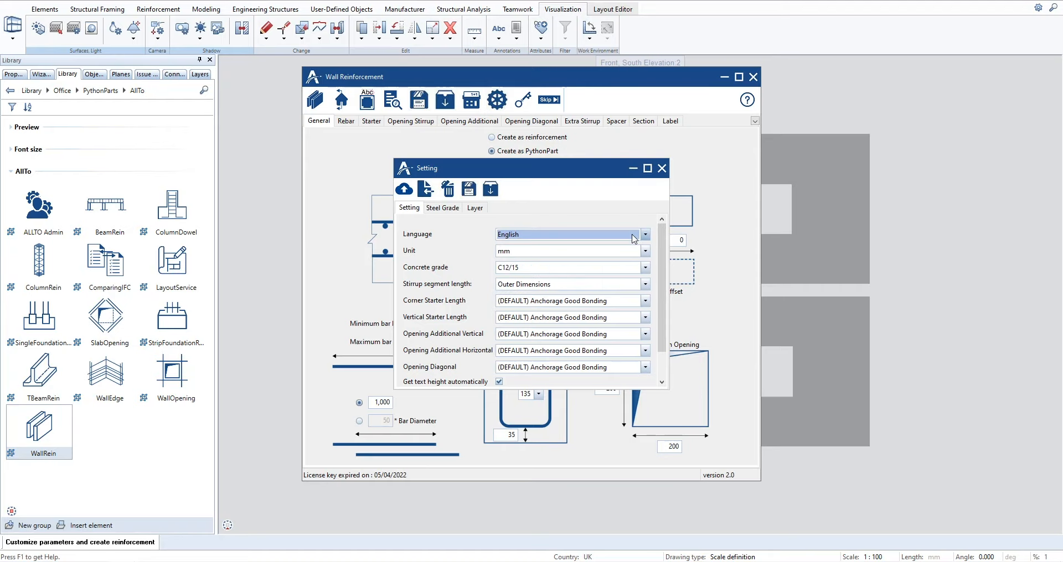
{"action": "left_click", "coordinate": [646, 252]}
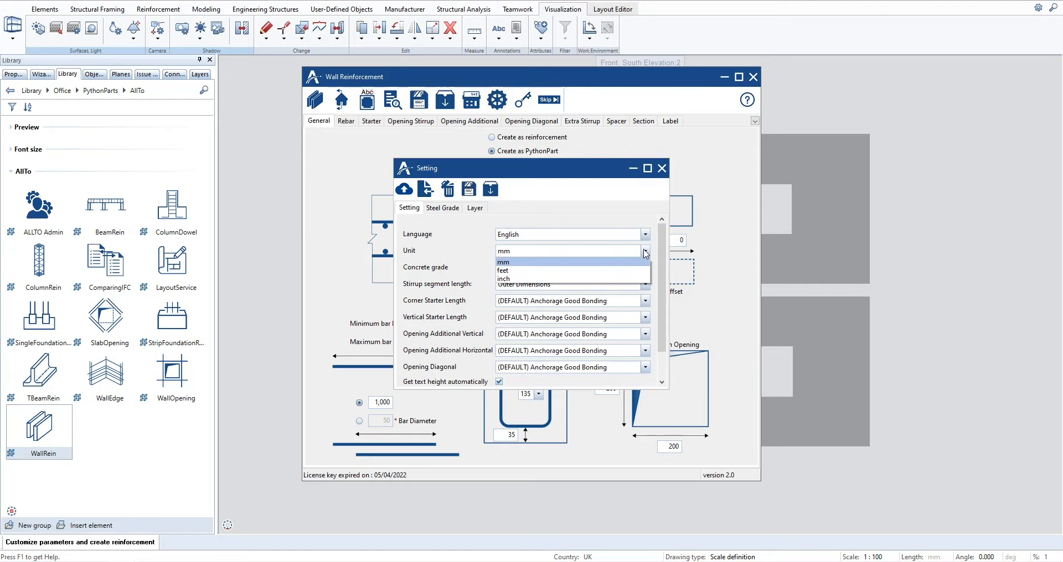
{"action": "left_click", "coordinate": [645, 253]}
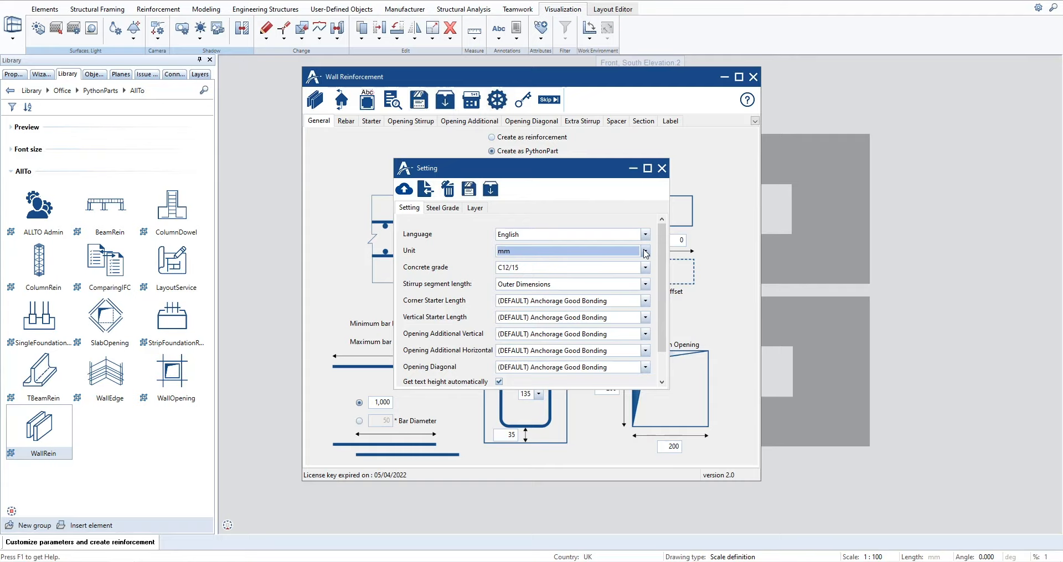
{"action": "left_click", "coordinate": [645, 268]}
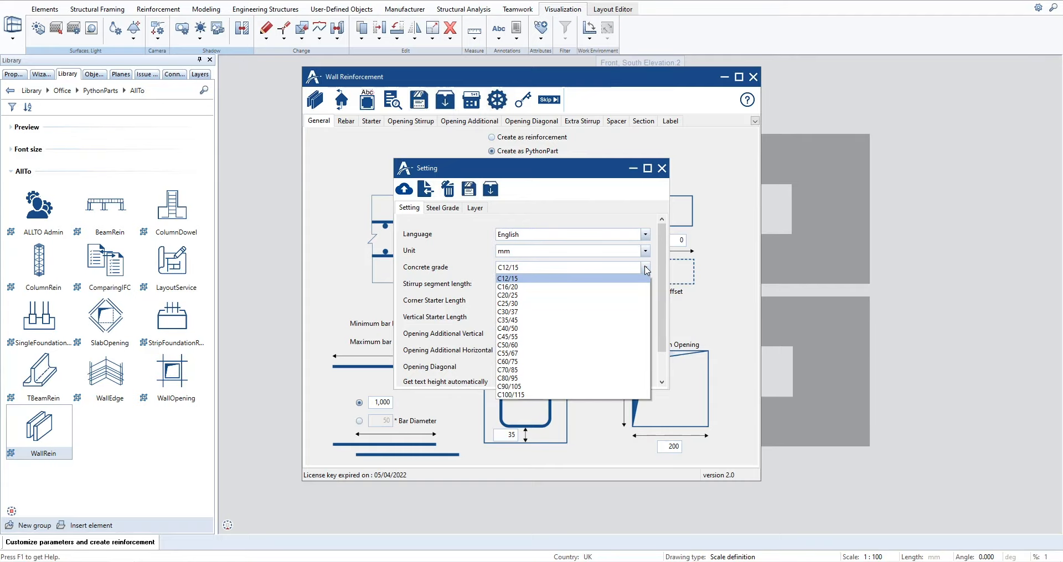
{"action": "left_click", "coordinate": [645, 268]}
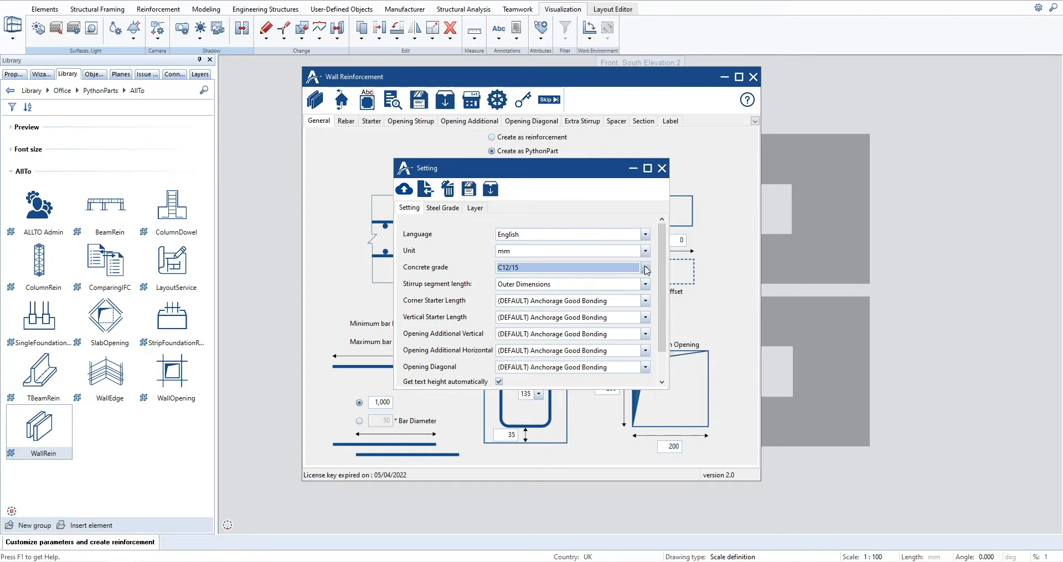
{"action": "left_click", "coordinate": [646, 285]}
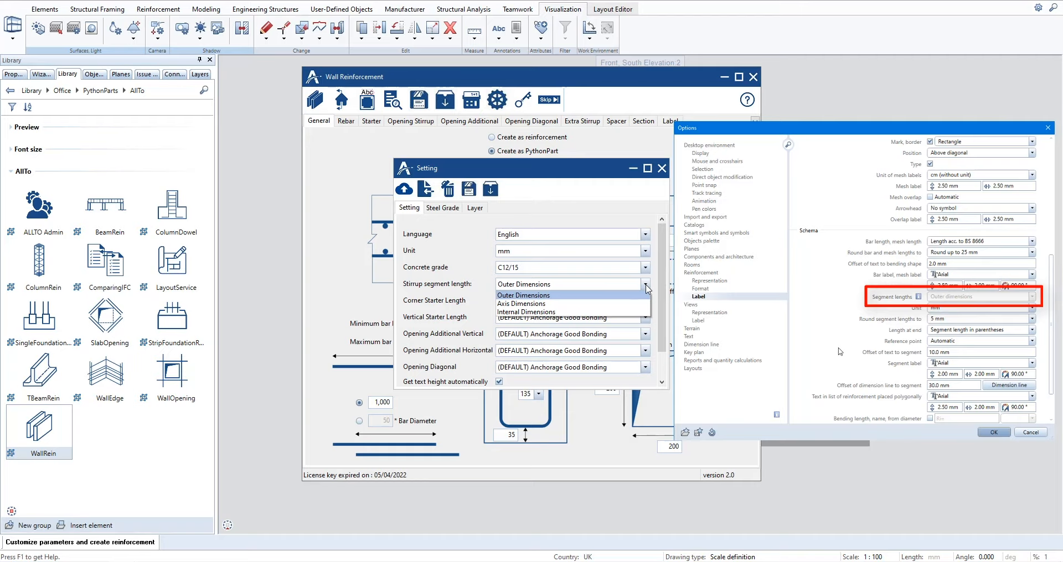
{"action": "left_click", "coordinate": [646, 285]}
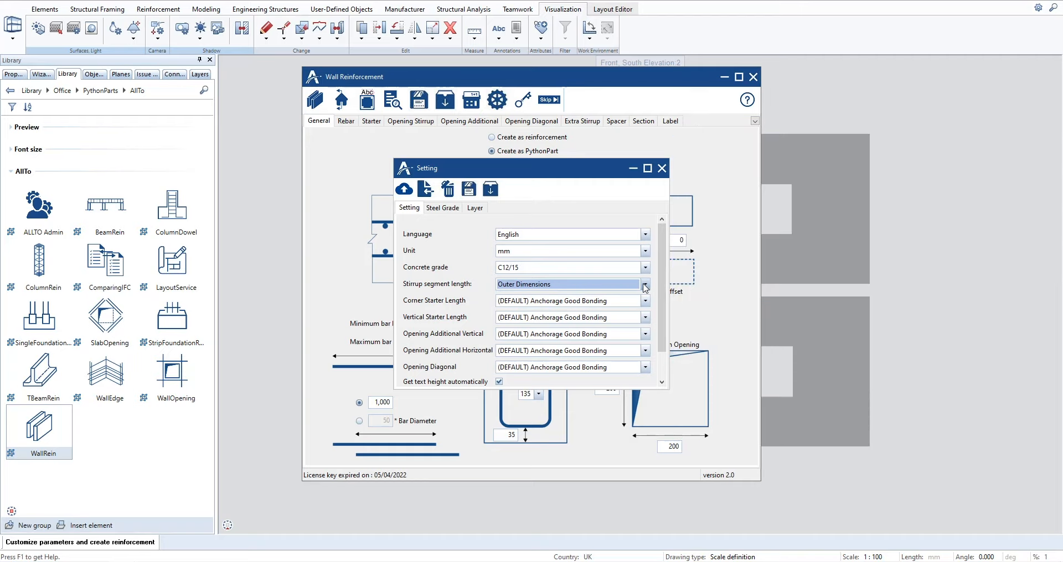
{"action": "left_click", "coordinate": [646, 301]}
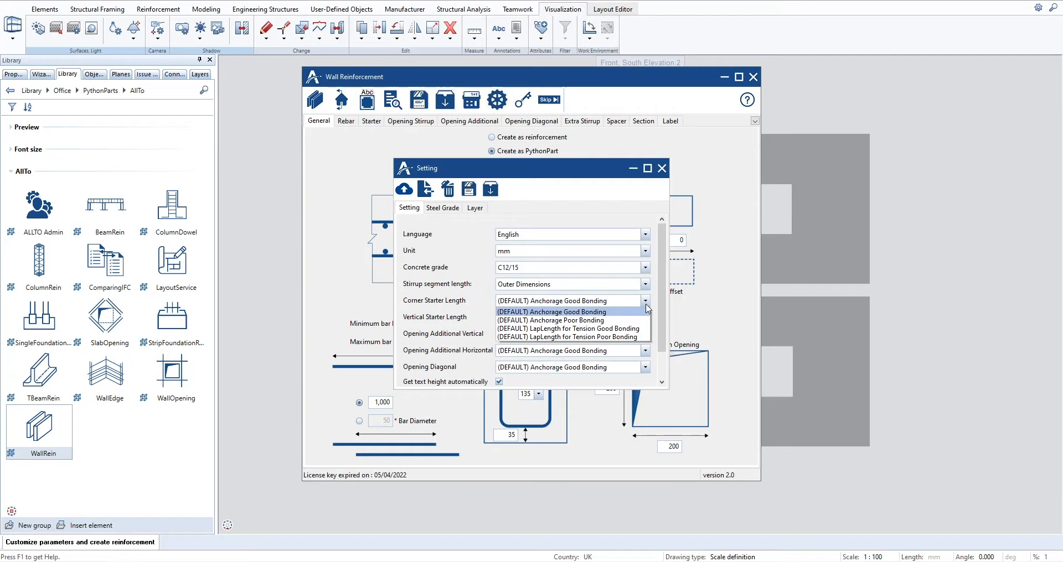
{"action": "left_click", "coordinate": [558, 313]}
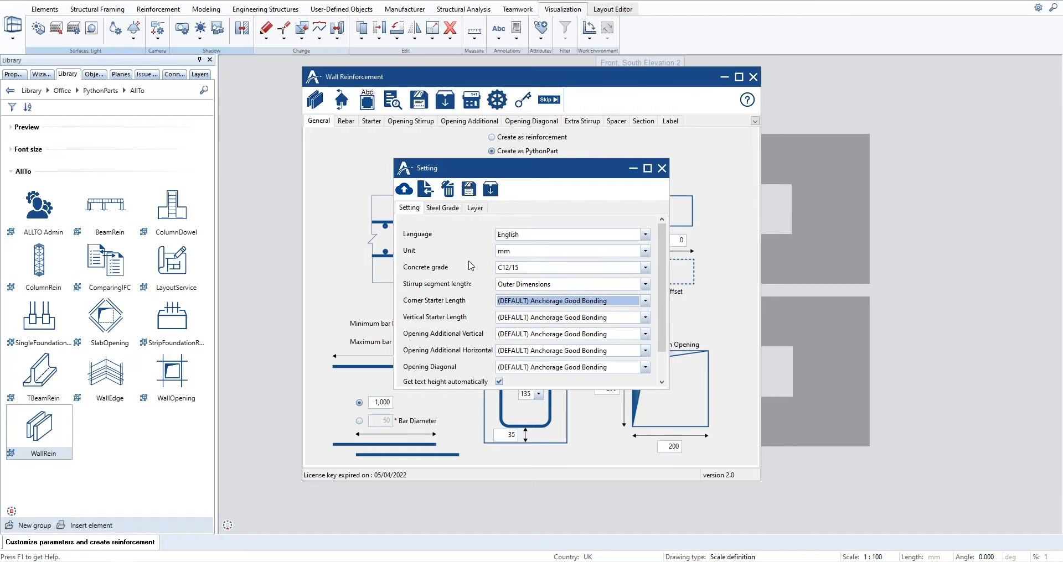
- Open the overlap database for Anchorage Good Bonding and its C12/15 value for the 8 mm bar diameter
{"action": "left_click", "coordinate": [403, 190]}
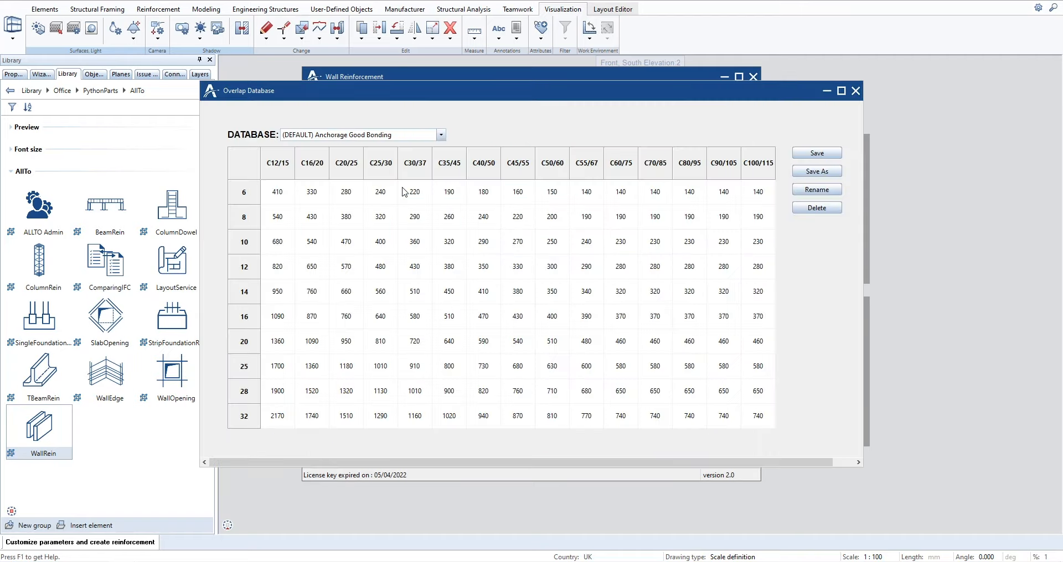
{"action": "left_click", "coordinate": [281, 222]}
{"action": "left_click", "coordinate": [280, 222]}
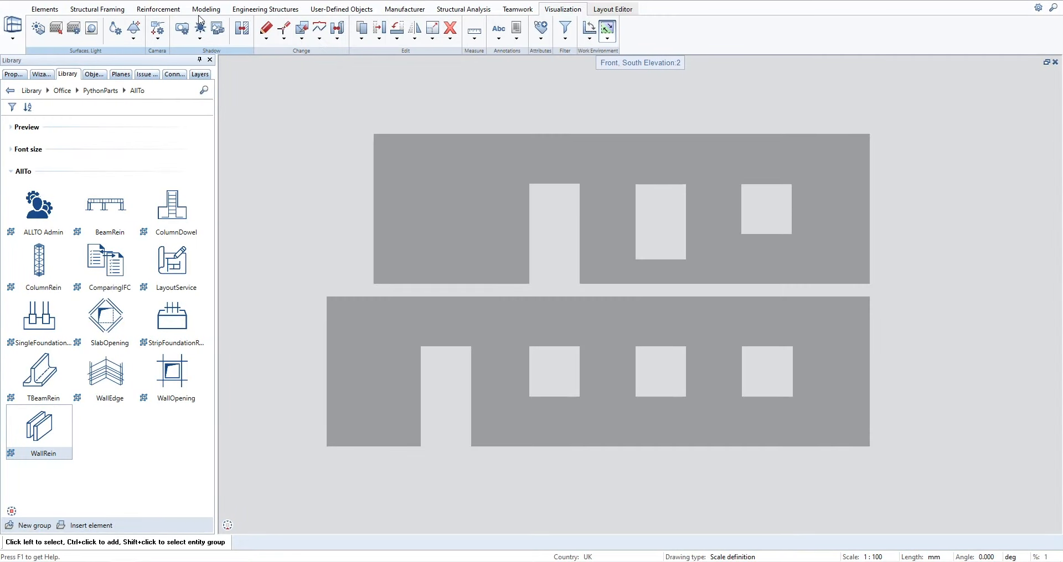
- Export Allplan's reinforcement cross-section catalogs to the Desktop as a text file named Custom
{"action": "left_click", "coordinate": [189, 1]}
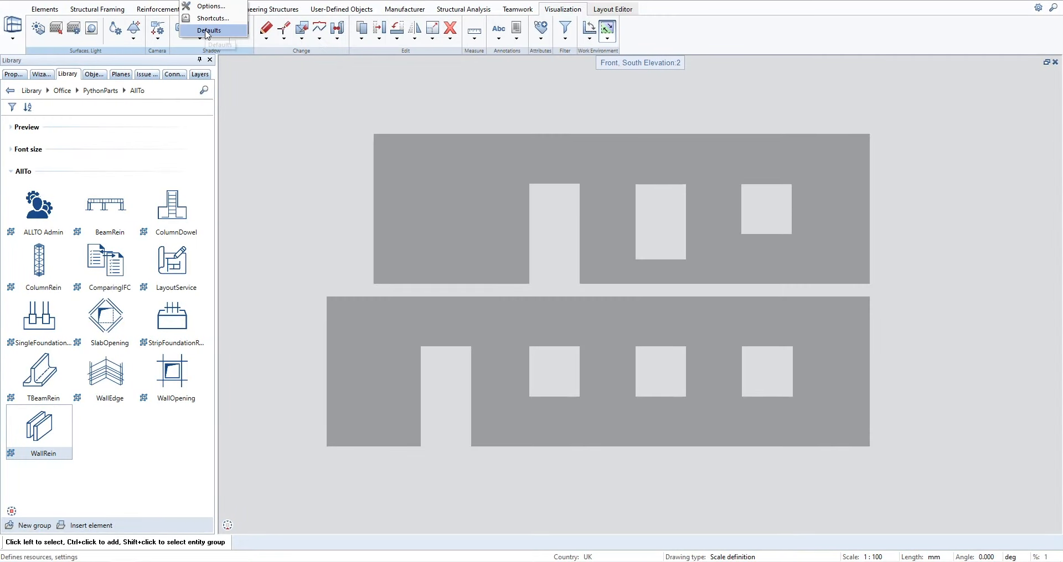
{"action": "left_click", "coordinate": [206, 31]}
{"action": "double_click", "coordinate": [185, 111]}
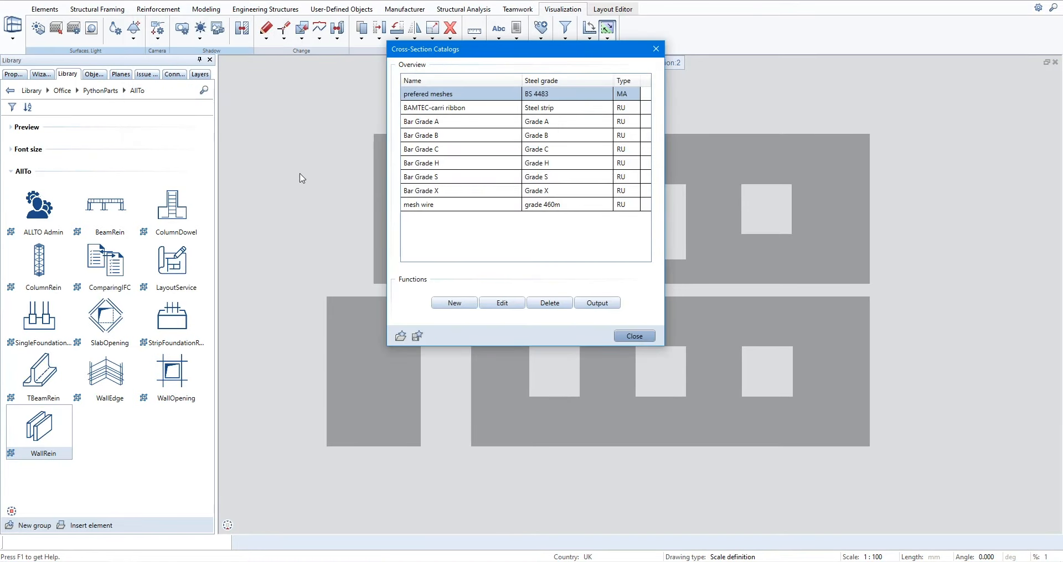
{"action": "left_click", "coordinate": [418, 336]}
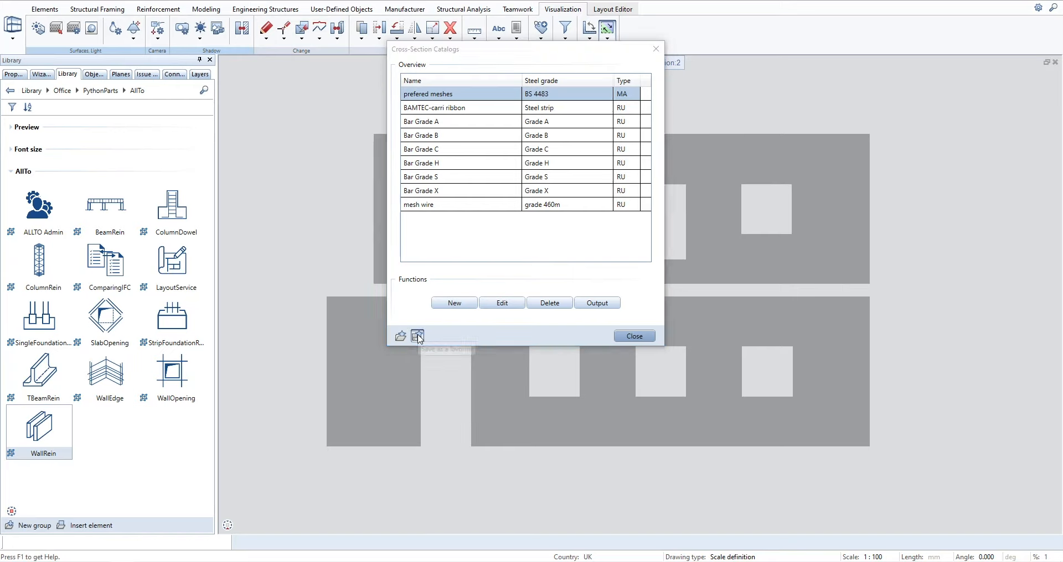
{"action": "left_click", "coordinate": [400, 172]}
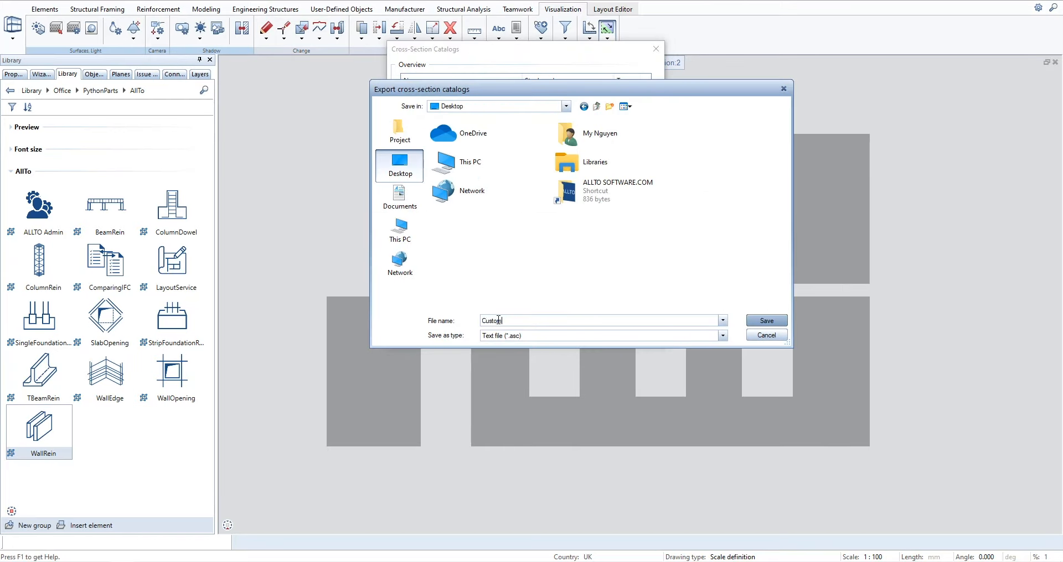
{"action": "left_click", "coordinate": [757, 320]}
{"action": "left_click", "coordinate": [635, 337]}
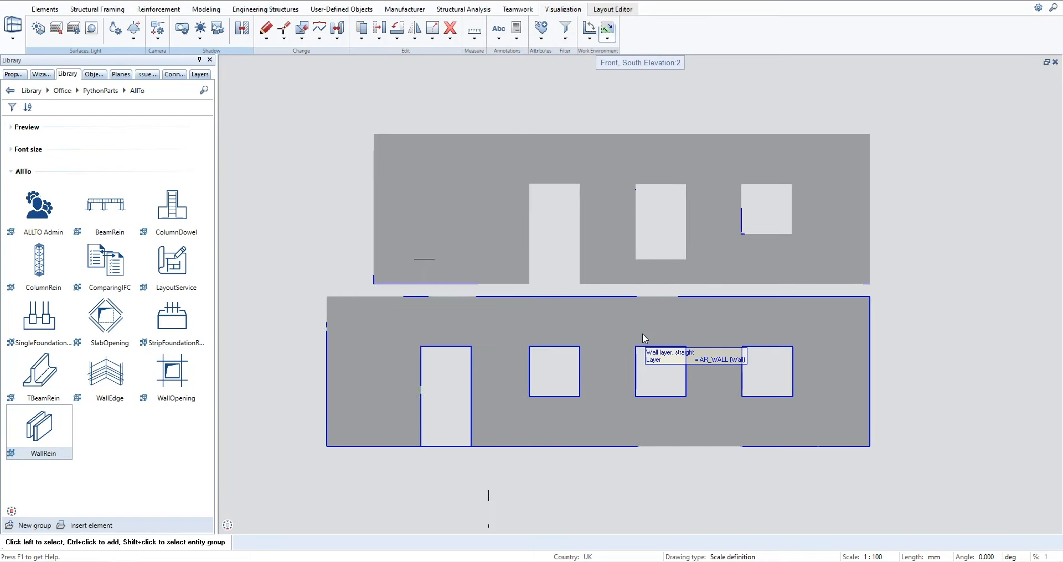
- Import the cross-section data from Custom.txt on the Desktop into the wall reinforcement settings
{"action": "left_click", "coordinate": [497, 99]}
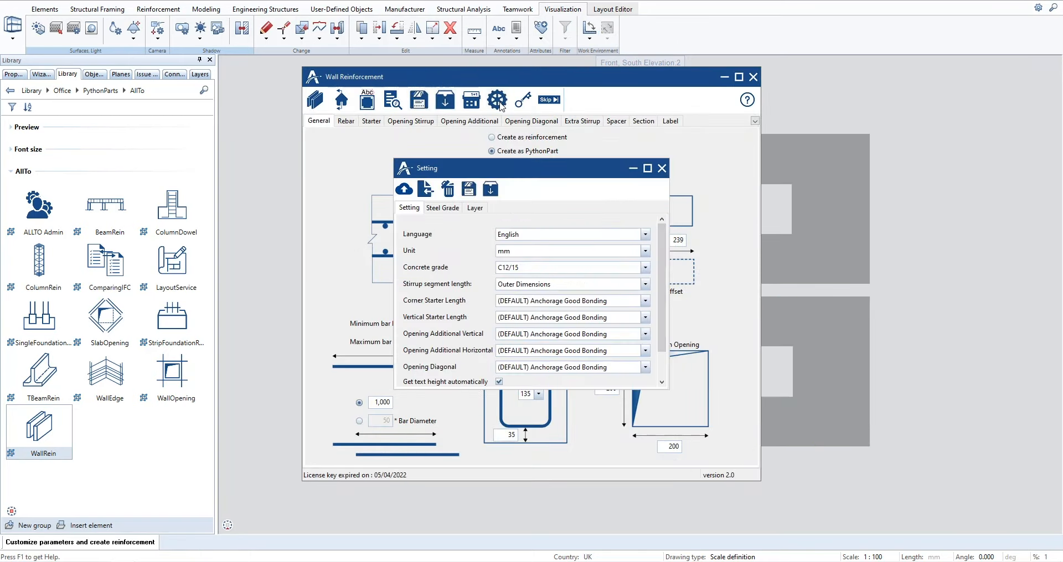
{"action": "left_click", "coordinate": [443, 208]}
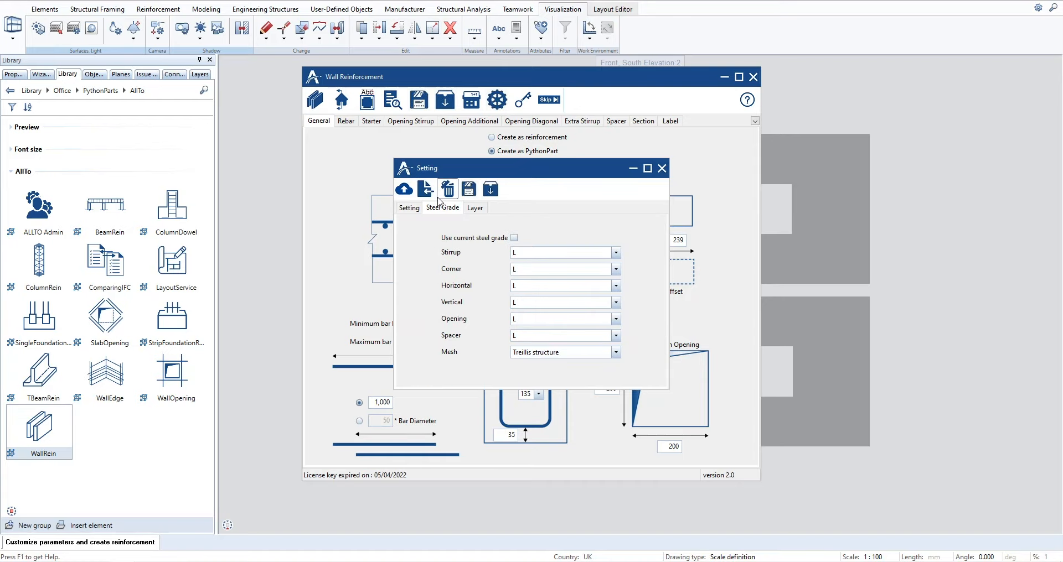
{"action": "left_click", "coordinate": [426, 190]}
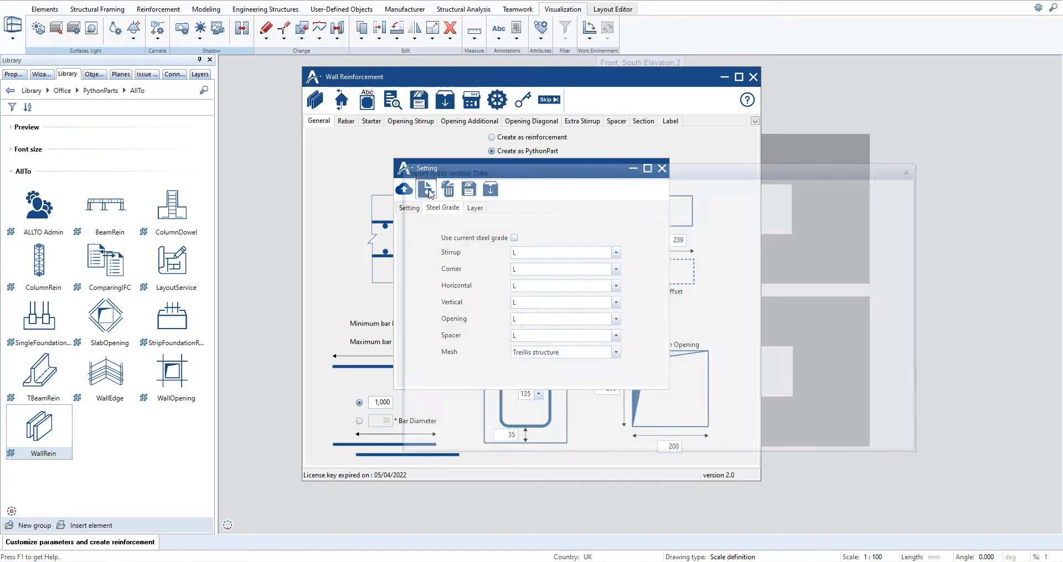
{"action": "left_click", "coordinate": [592, 259]}
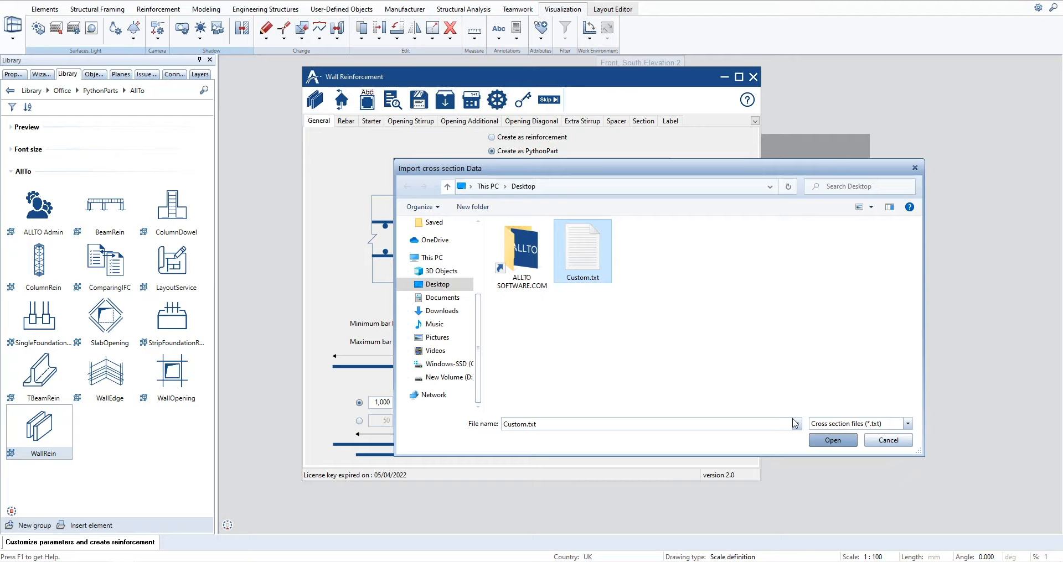
{"action": "left_click", "coordinate": [833, 440]}
{"action": "left_click", "coordinate": [600, 278]}
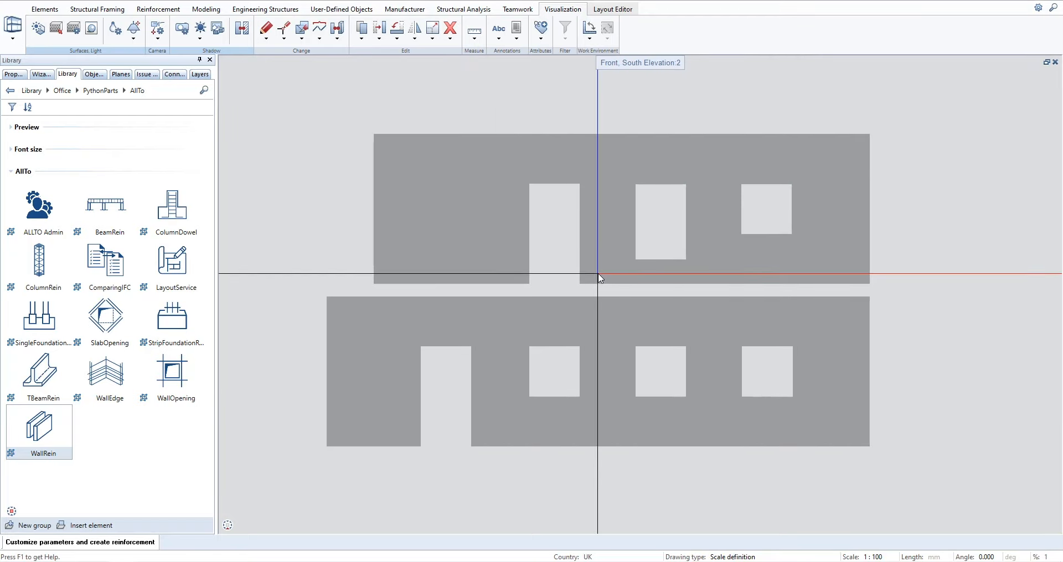
- Restart WallRein on the upper wall and open its steel grade settings
{"action": "double_click", "coordinate": [45, 431]}
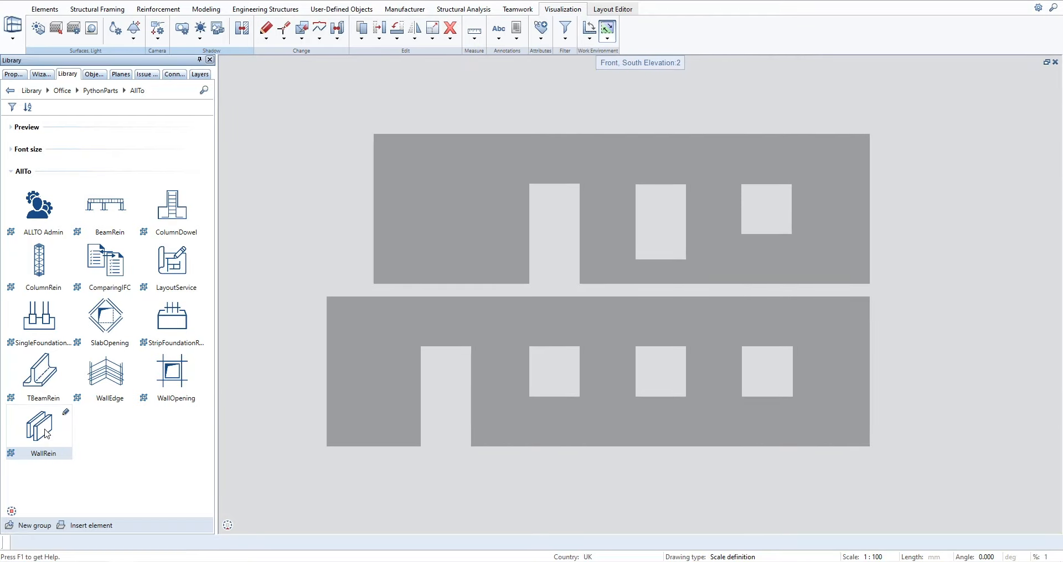
{"action": "left_click", "coordinate": [497, 252]}
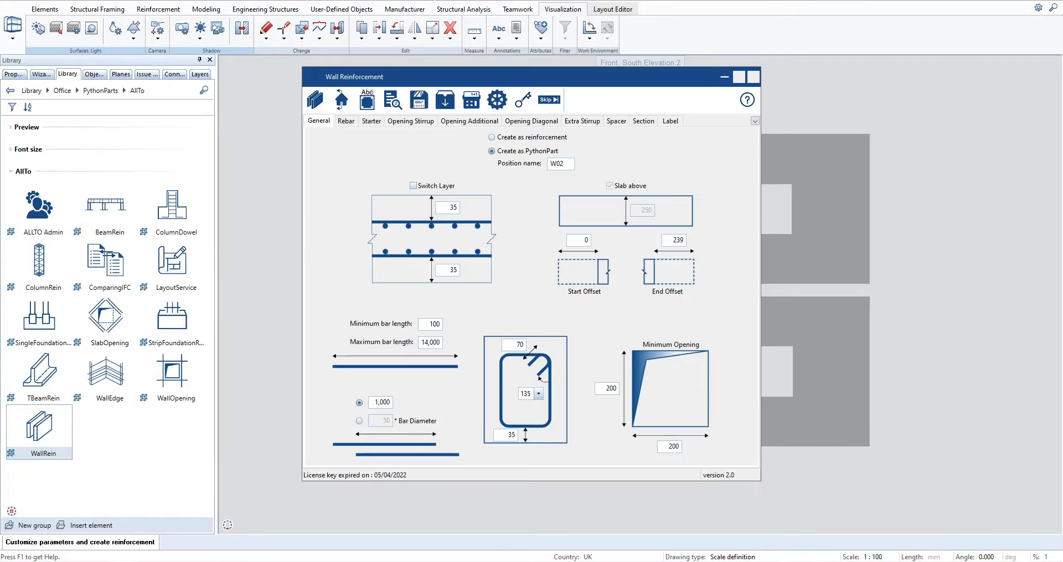
{"action": "left_click", "coordinate": [503, 106]}
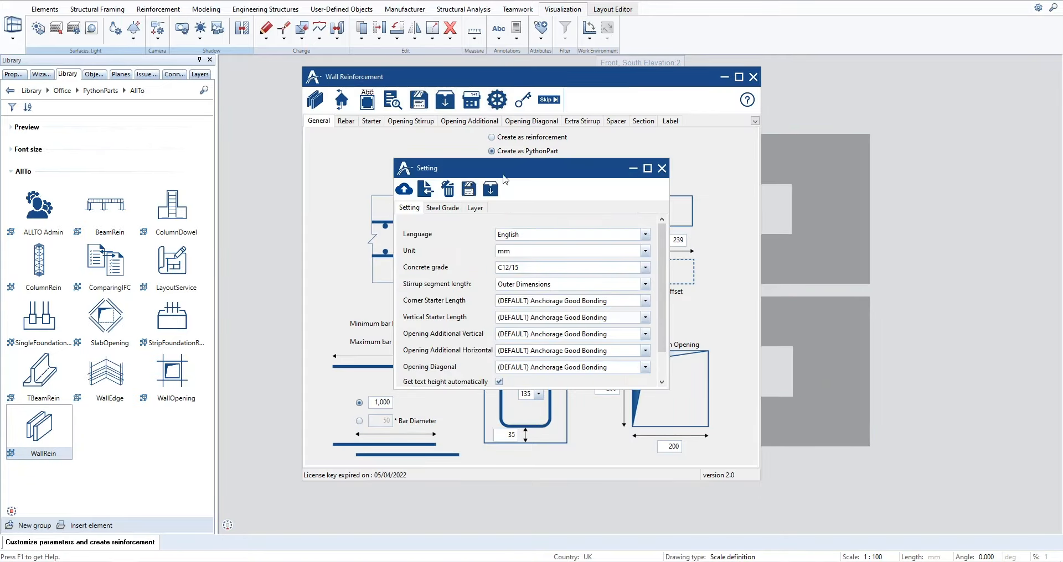
{"action": "left_click", "coordinate": [447, 208]}
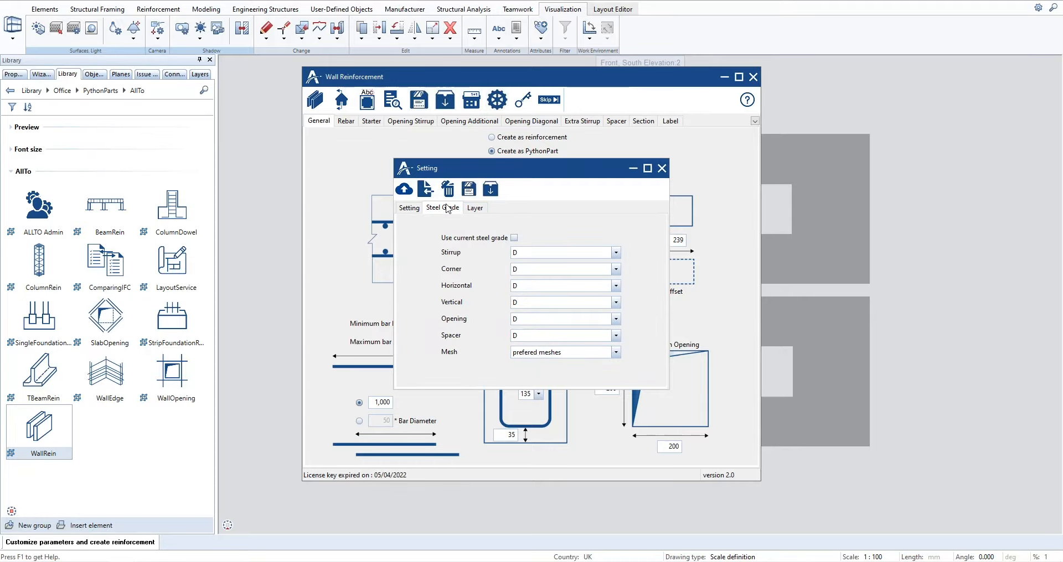
- Turn Use current steel grade on and off again, and view the steel grades available for the stirrups
{"action": "left_click", "coordinate": [514, 238]}
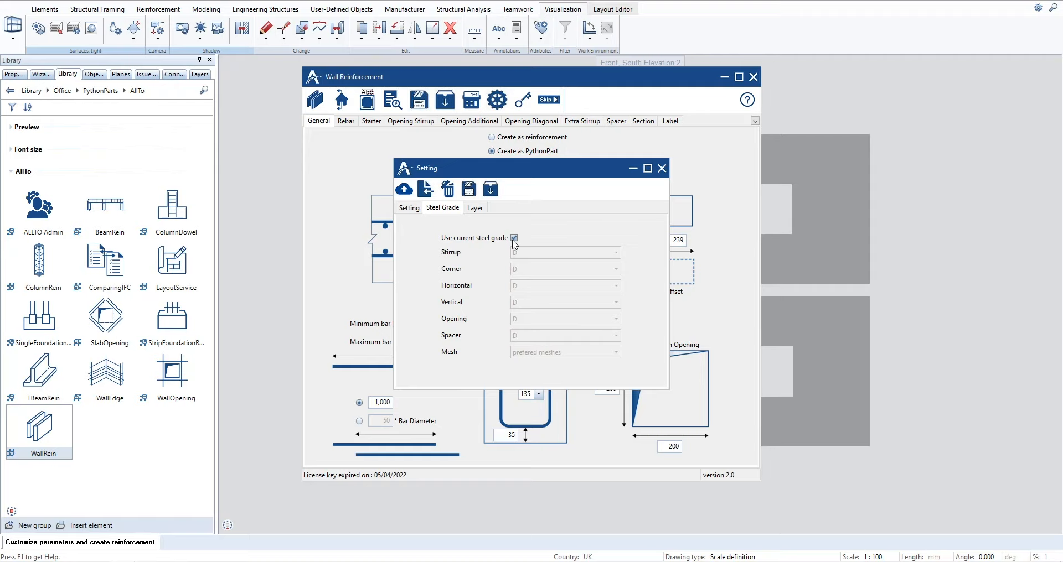
{"action": "left_click", "coordinate": [514, 239]}
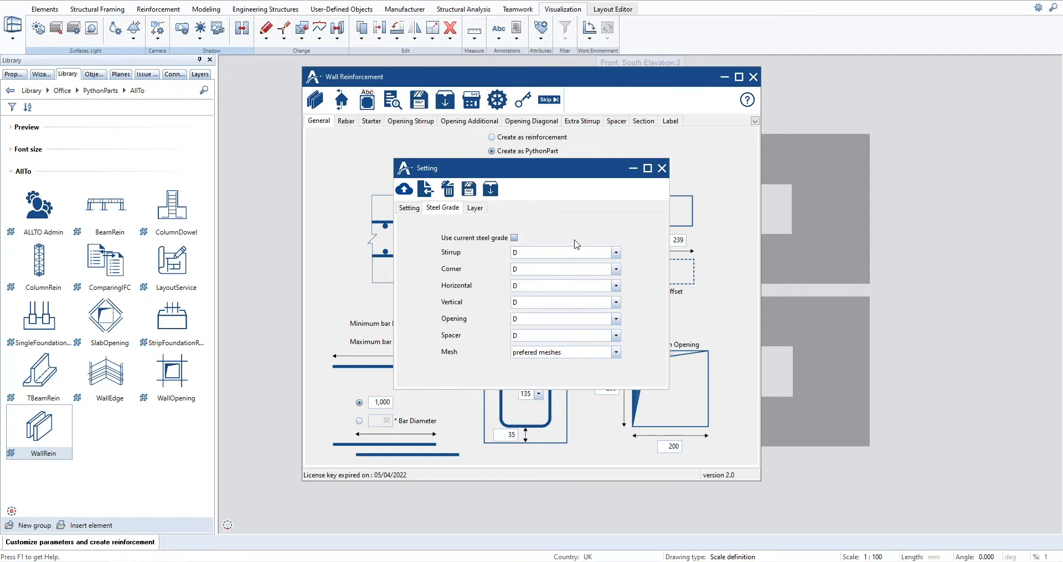
{"action": "left_click", "coordinate": [616, 253]}
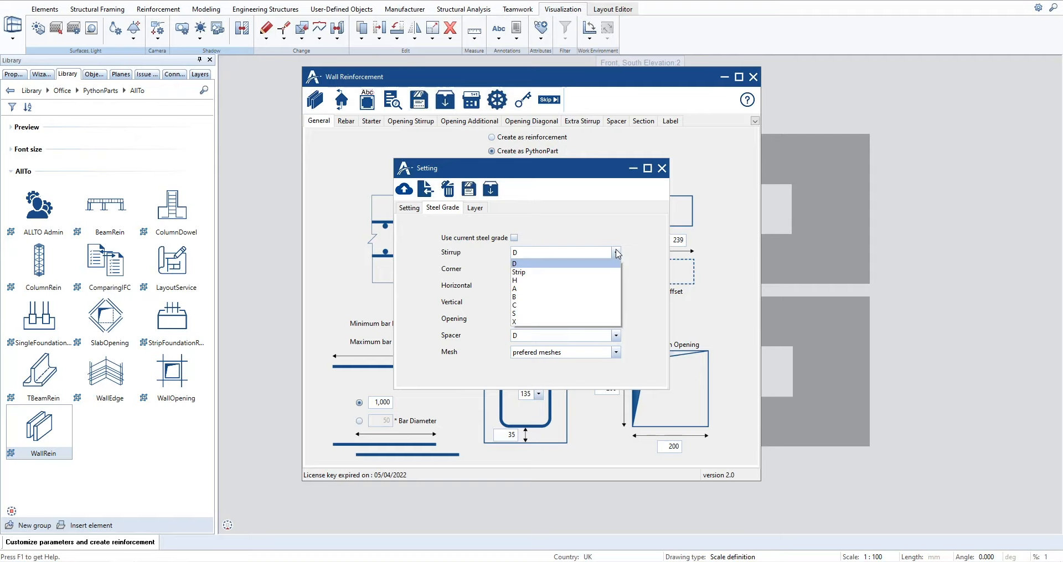
{"action": "left_click", "coordinate": [617, 253]}
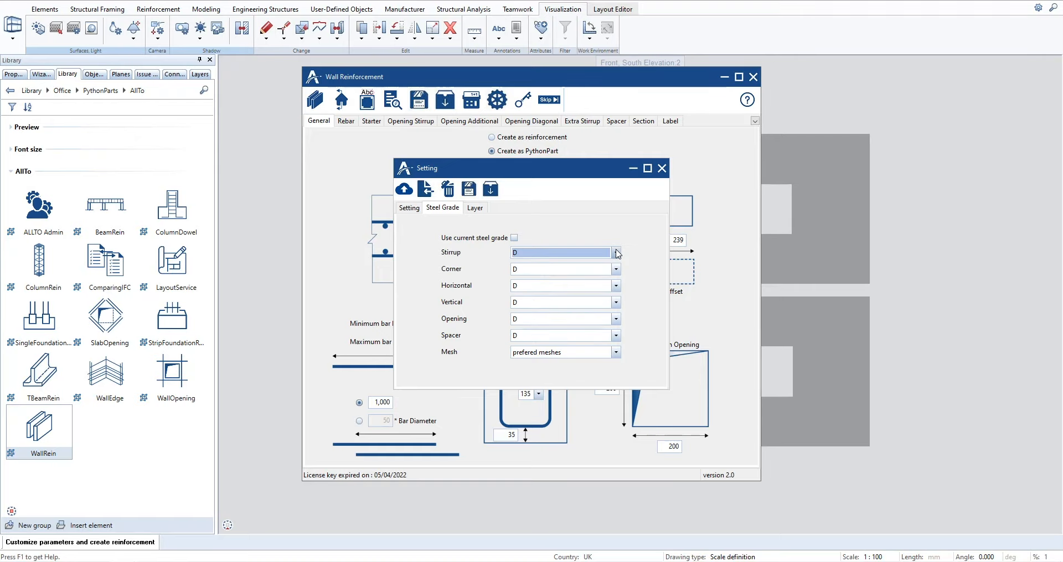
- Delete the imported user cross sections and save the current settings as a favorite
{"action": "left_click", "coordinate": [449, 191]}
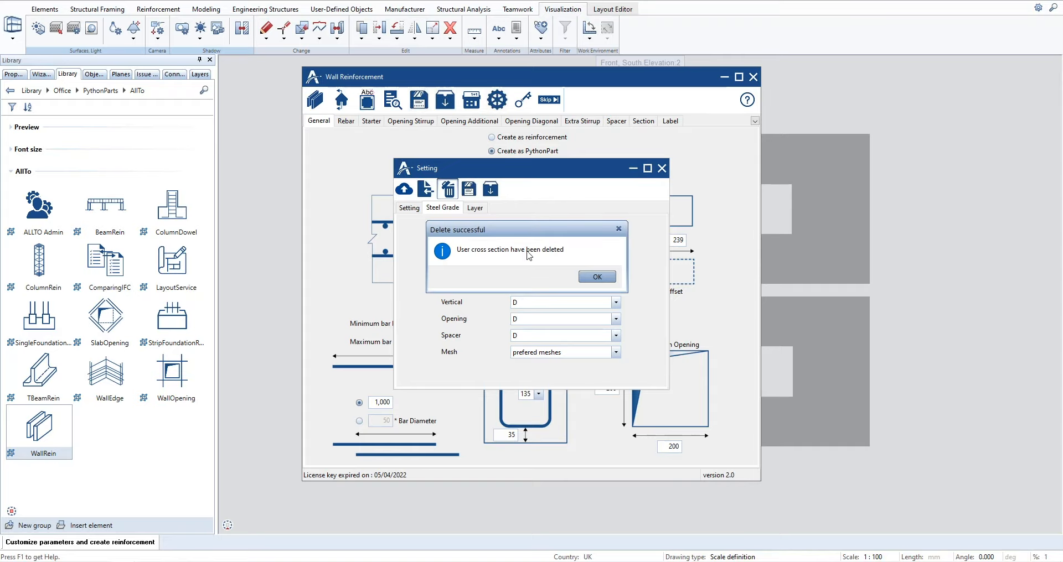
{"action": "left_click", "coordinate": [592, 278]}
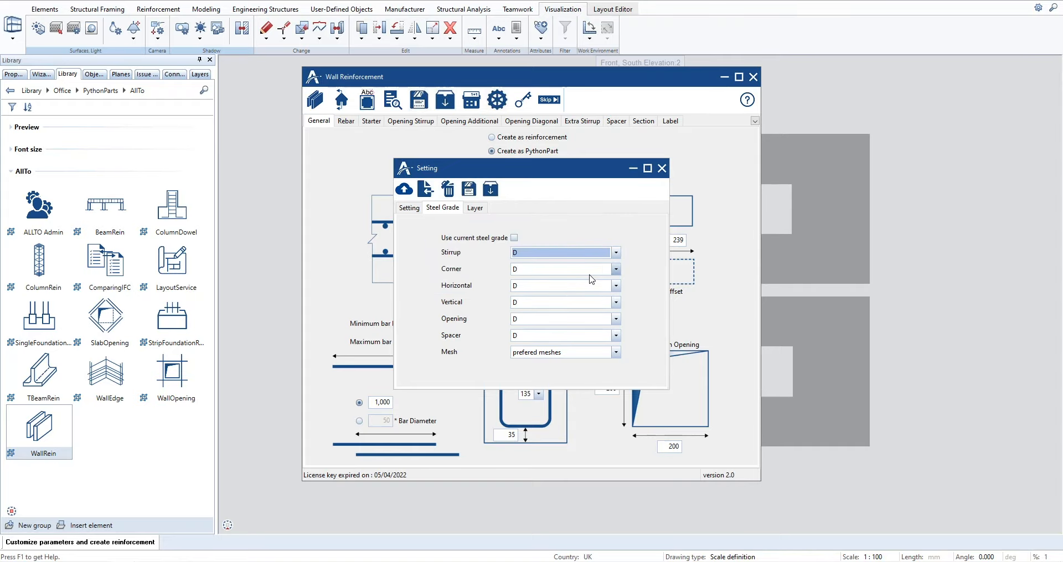
{"action": "left_click", "coordinate": [468, 190]}
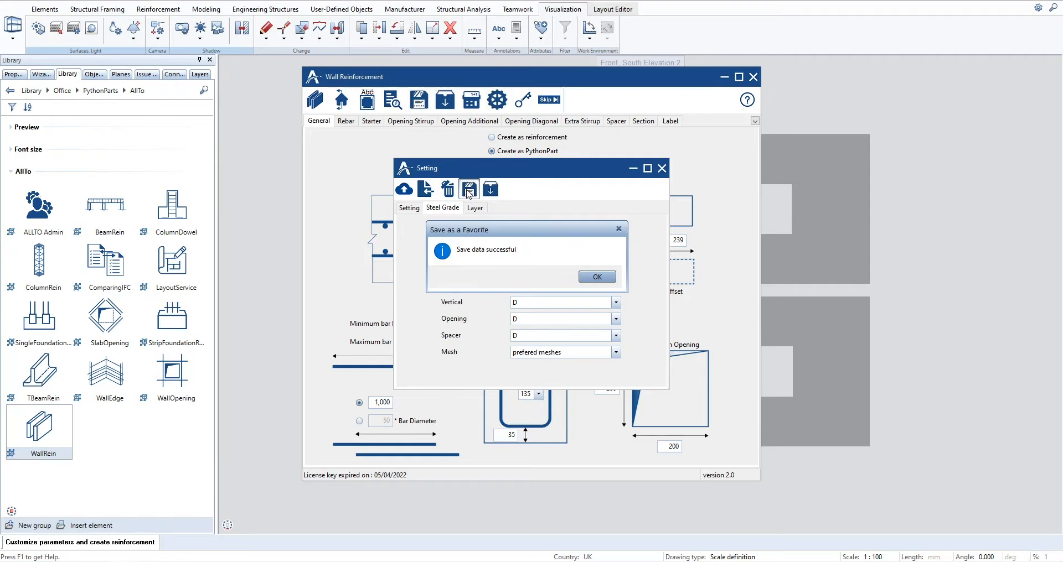
{"action": "left_click", "coordinate": [593, 276]}
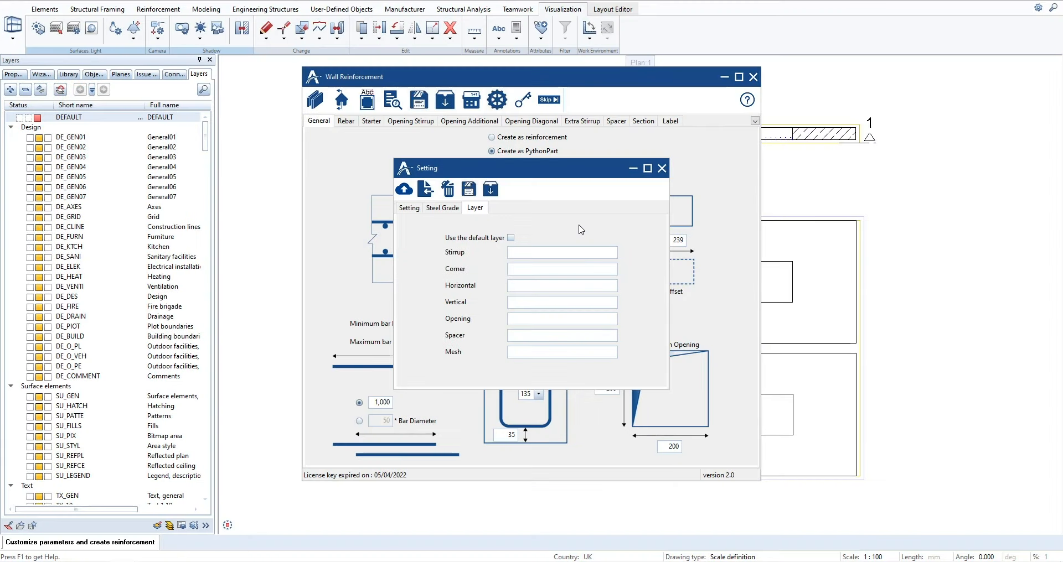
- Instead of the default layer, assign layers de_gen01 to de_gen06 to the stirrup, corner, horizontal, vertical, opening and spacer bars in order
{"action": "left_click", "coordinate": [510, 238]}
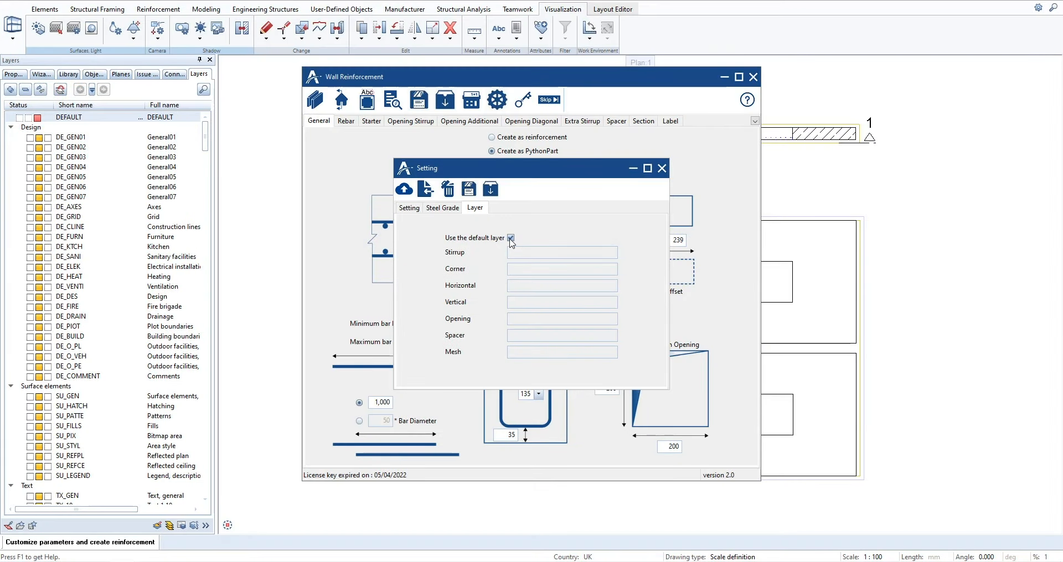
{"action": "left_click", "coordinate": [510, 239]}
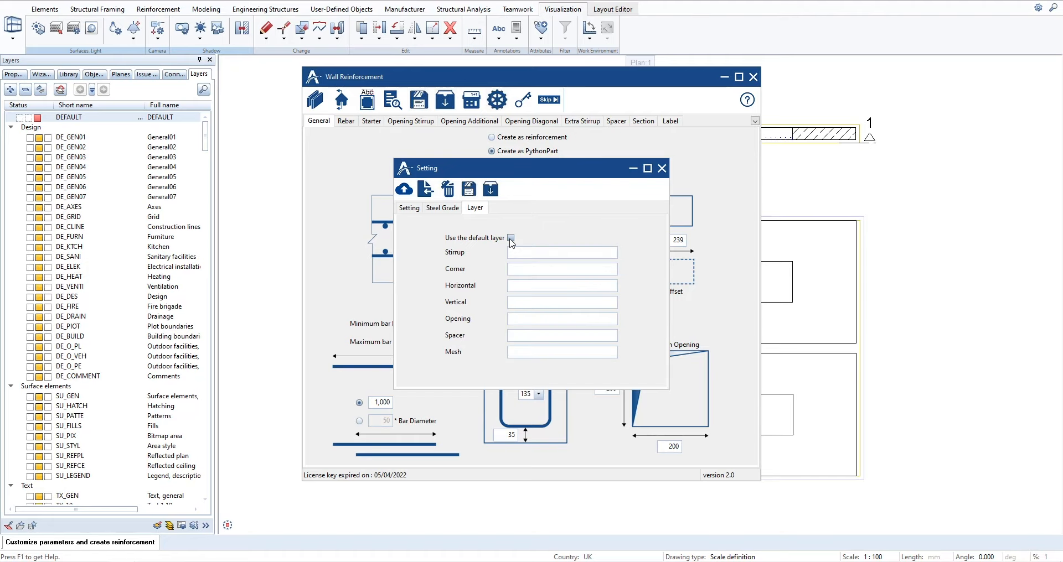
{"action": "left_click", "coordinate": [564, 252]}
{"action": "type", "text": "de_gen01"}
{"action": "key", "text": "Tab"}
{"action": "type", "text": "de_gen02"}
{"action": "key", "text": "Tab"}
{"action": "type", "text": "de_gen03"}
{"action": "key", "text": "Tab"}
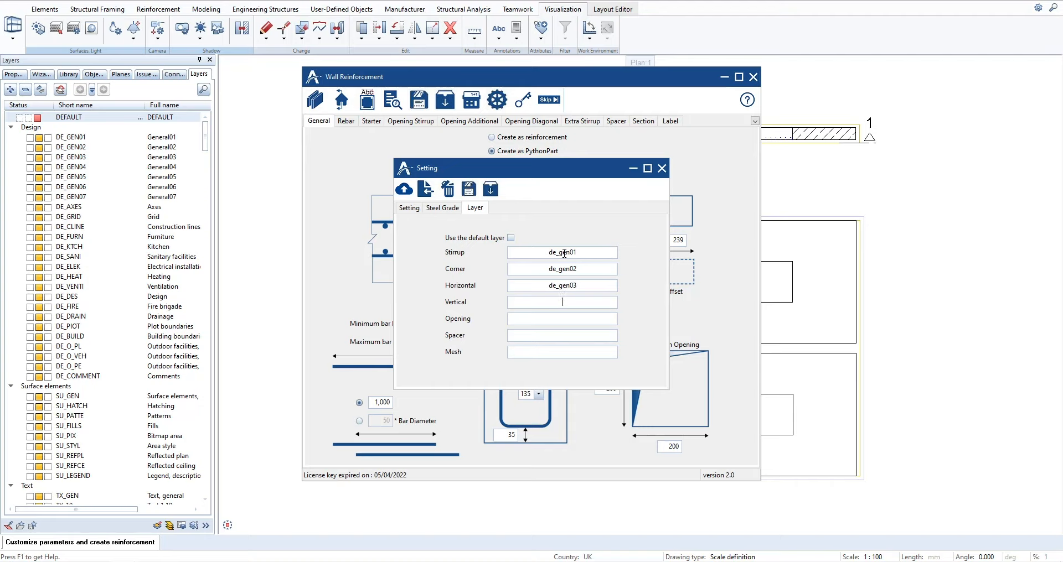
{"action": "type", "text": "de_gen04"}
{"action": "type", "text": "de_gen05"}
{"action": "type", "text": "de_gen06"}
{"action": "left_click", "coordinate": [662, 169]}
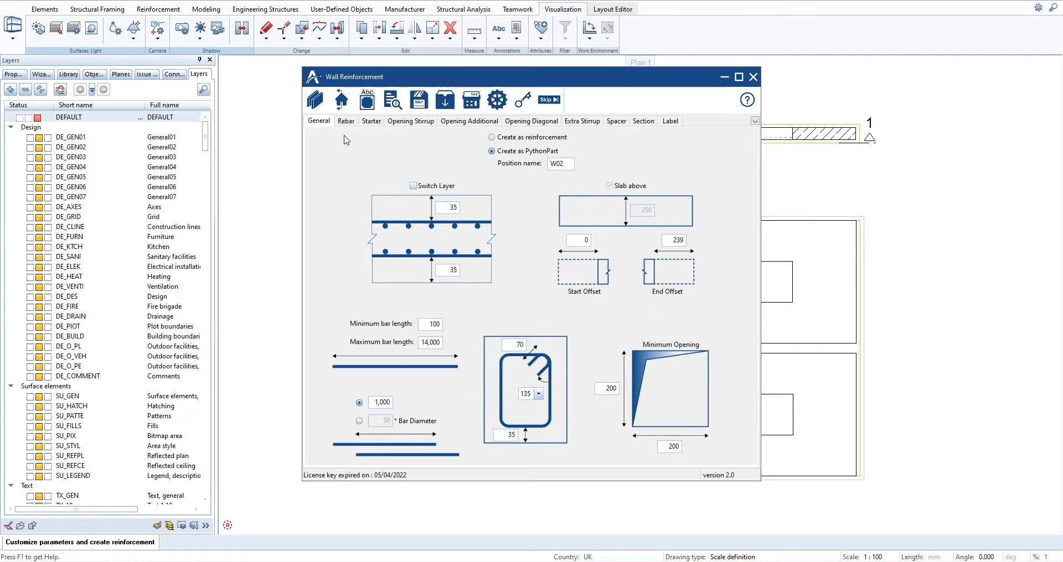
- Create the wall reinforcement and check the layers assigned to its vertical and horizontal bars
{"action": "left_click", "coordinate": [318, 101]}
{"action": "scroll", "coordinate": [509, 354], "scroll_direction": "up", "scroll_amount": 4}
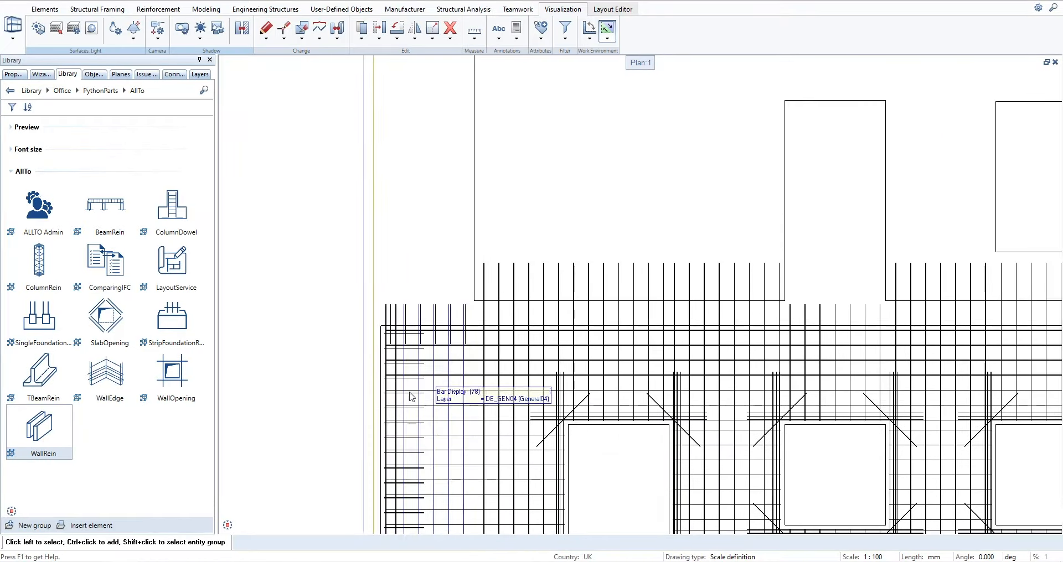
{"action": "scroll", "coordinate": [509, 354], "scroll_direction": "up", "scroll_amount": 2}
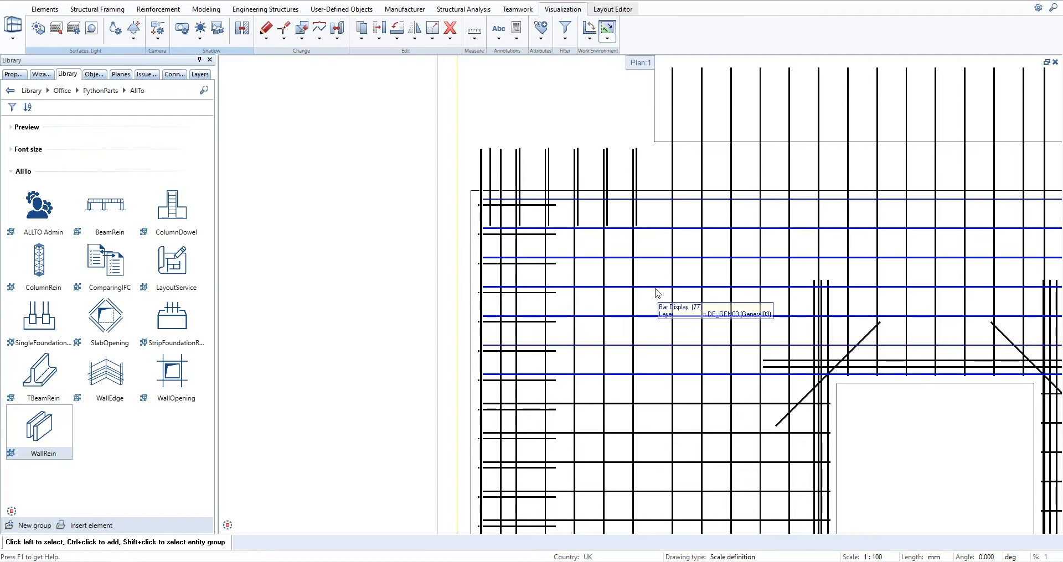
{"action": "mouse_move", "coordinate": [658, 293]}
{"action": "middle_mouse_down"}
{"action": "mouse_move", "coordinate": [474, 137]}
{"action": "mouse_move", "coordinate": [480, 118]}
{"action": "middle_mouse_up"}
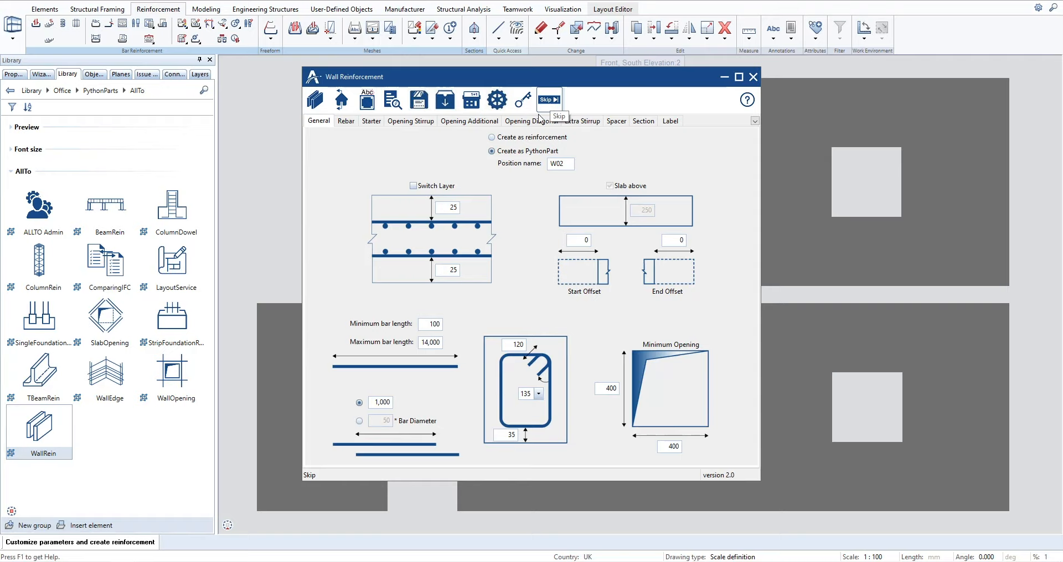
- Use Skip to switch off the wall-end corner bars and stirrups in the Rebar settings and the stirrups in the Starter settings
{"action": "left_click", "coordinate": [346, 121]}
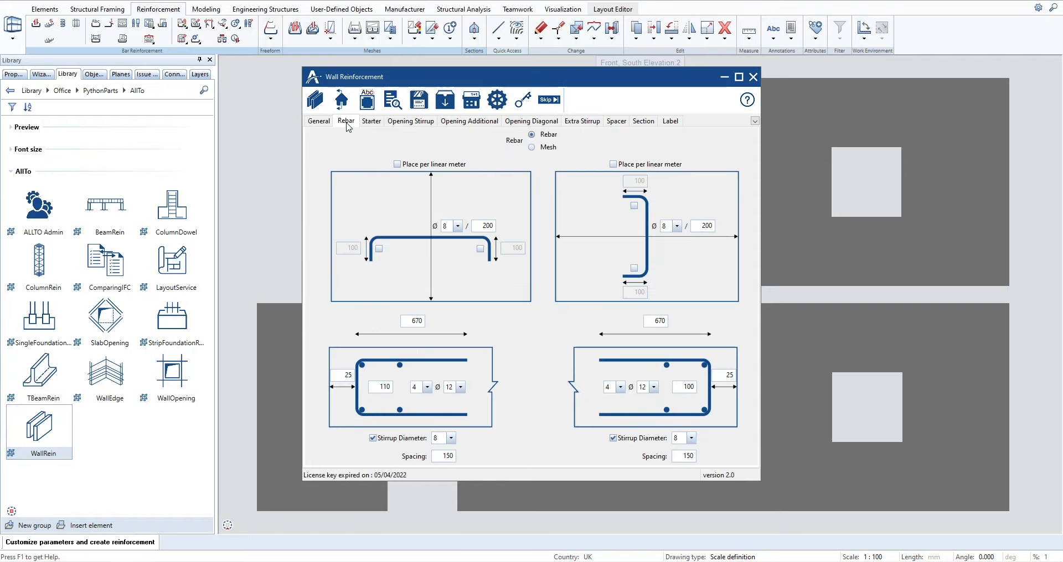
{"action": "left_click", "coordinate": [550, 100]}
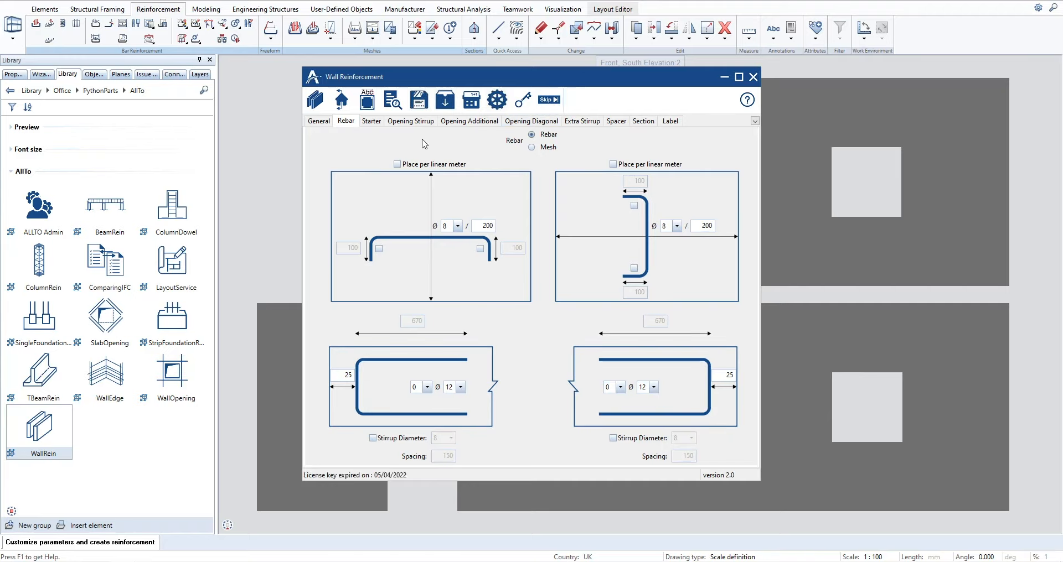
{"action": "left_click", "coordinate": [371, 123]}
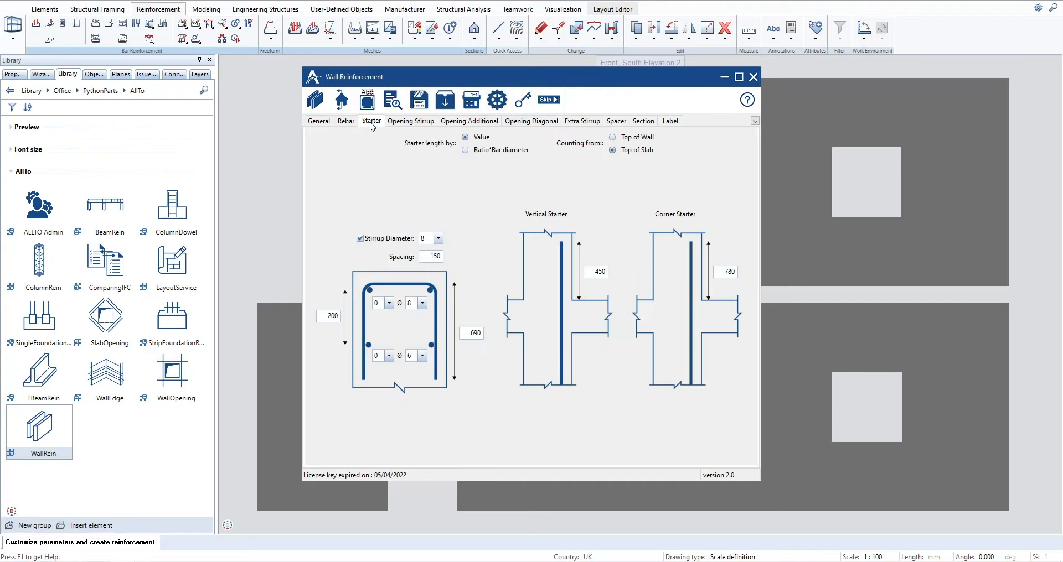
{"action": "left_click", "coordinate": [552, 104]}
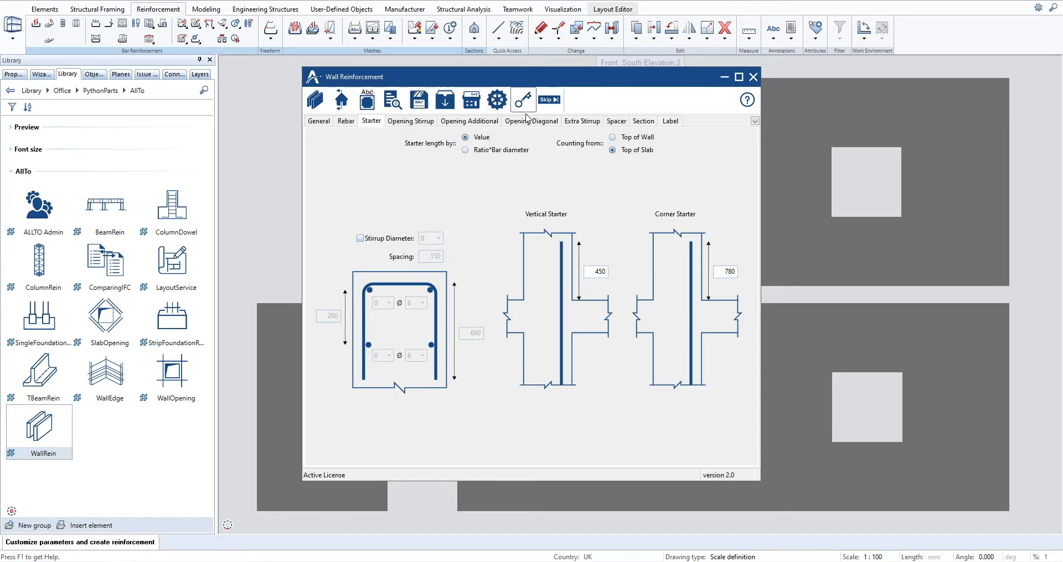
- Use Skip to exclude all opening stirrups, additional opening bars and diagonal opening bars
{"action": "left_click", "coordinate": [411, 121]}
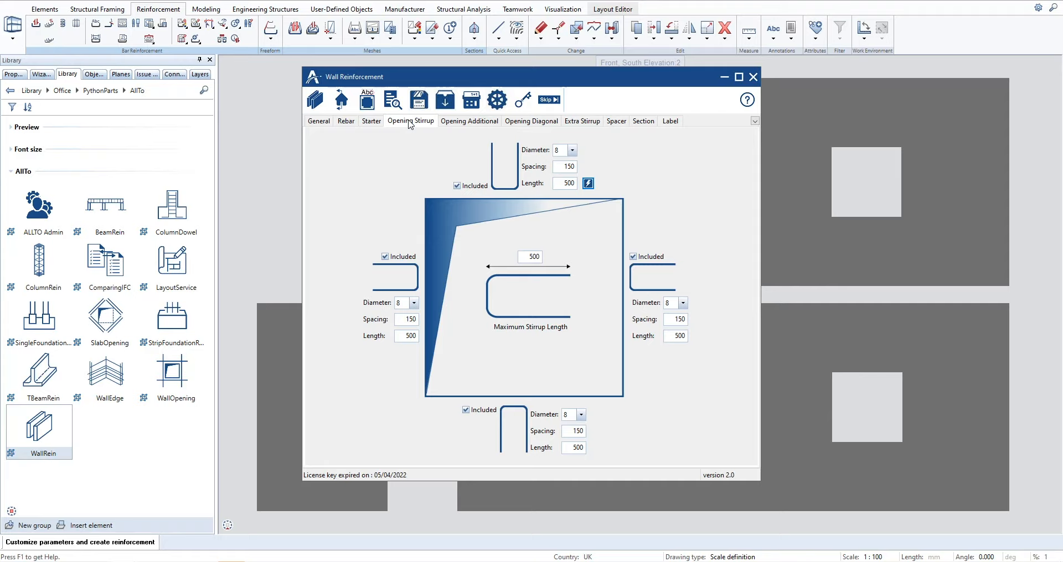
{"action": "left_click", "coordinate": [554, 103]}
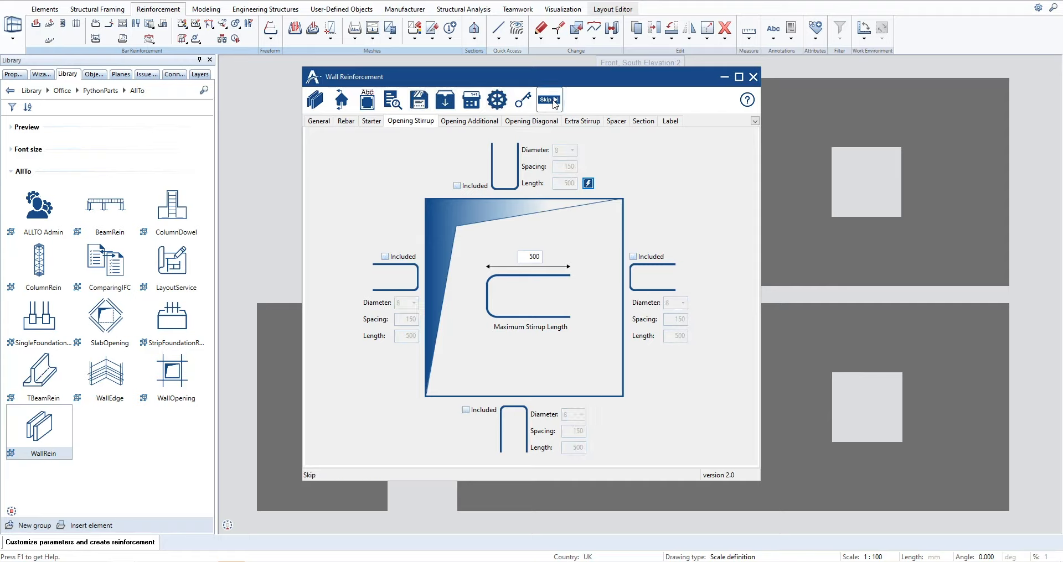
{"action": "left_click", "coordinate": [476, 123]}
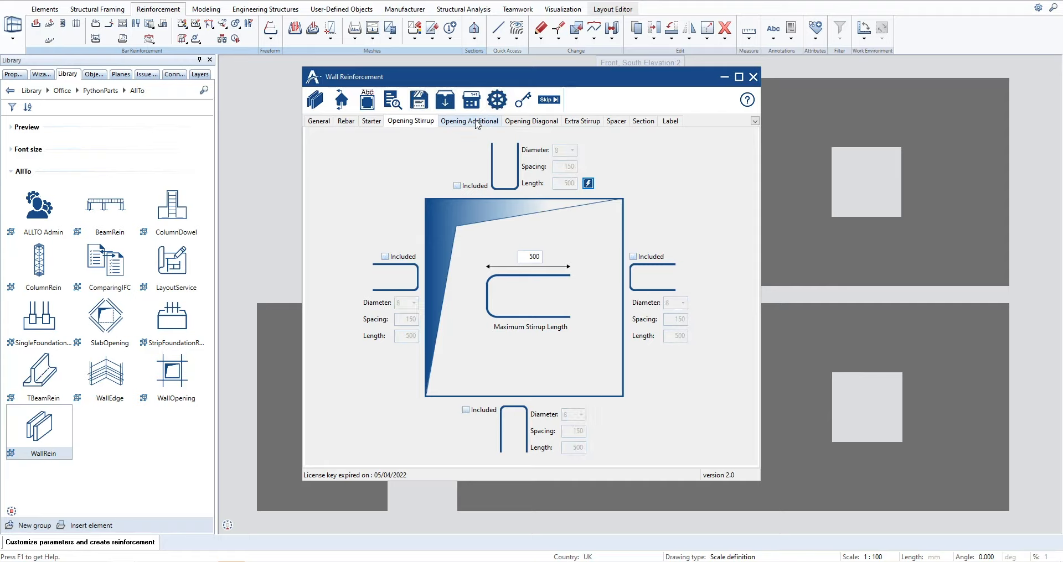
{"action": "left_click", "coordinate": [550, 102]}
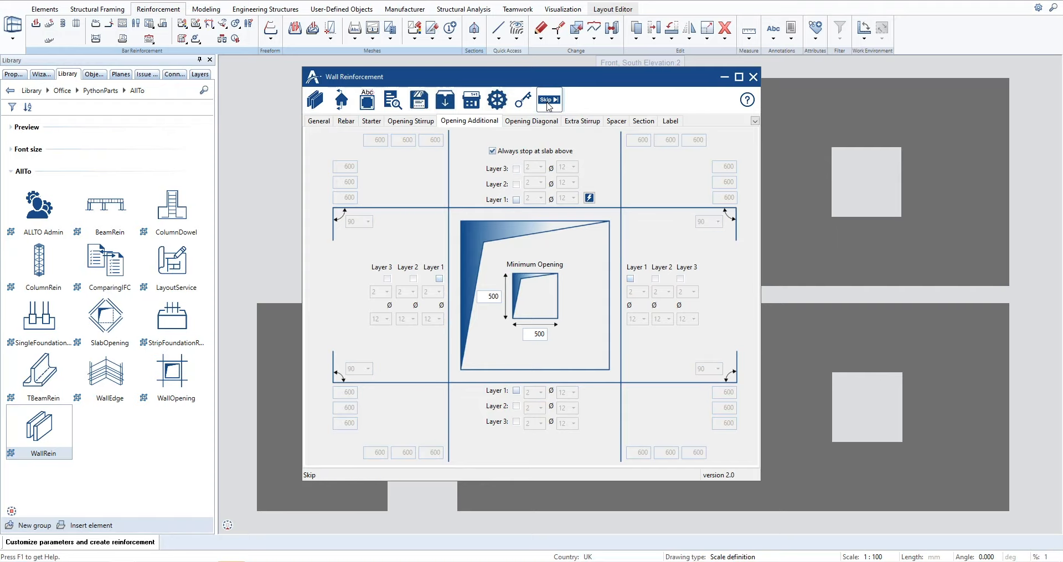
{"action": "left_click", "coordinate": [528, 122]}
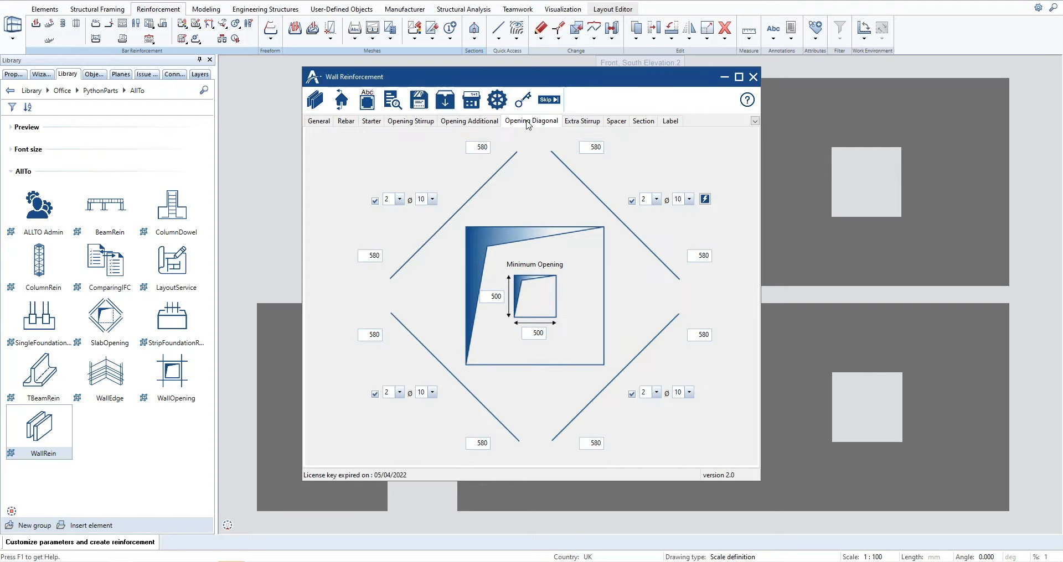
{"action": "left_click", "coordinate": [551, 102]}
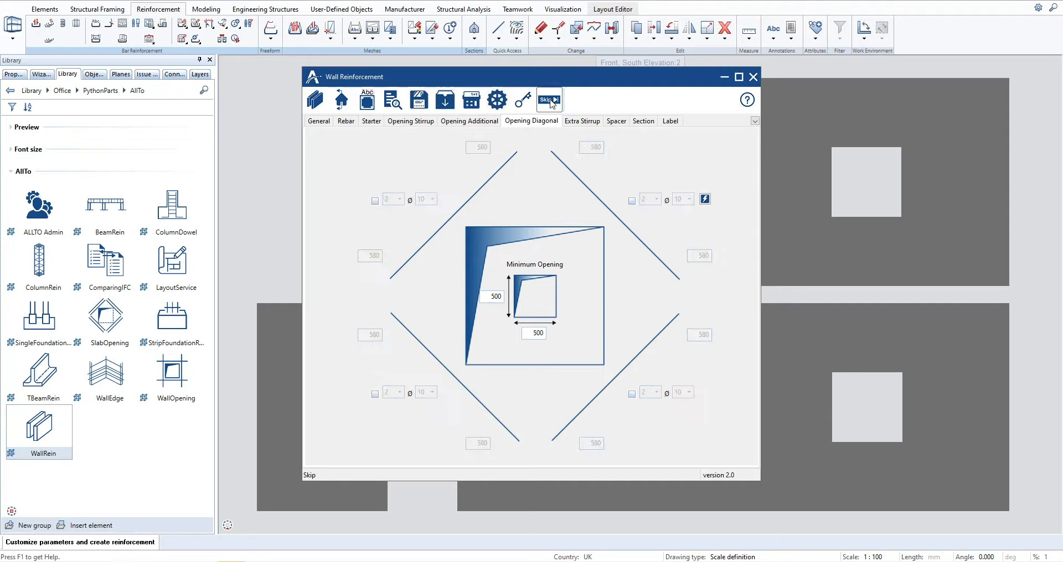
- Use Skip to exclude the extra stirrups beside openings and the Clamp and Distancer spacers
{"action": "left_click", "coordinate": [583, 122]}
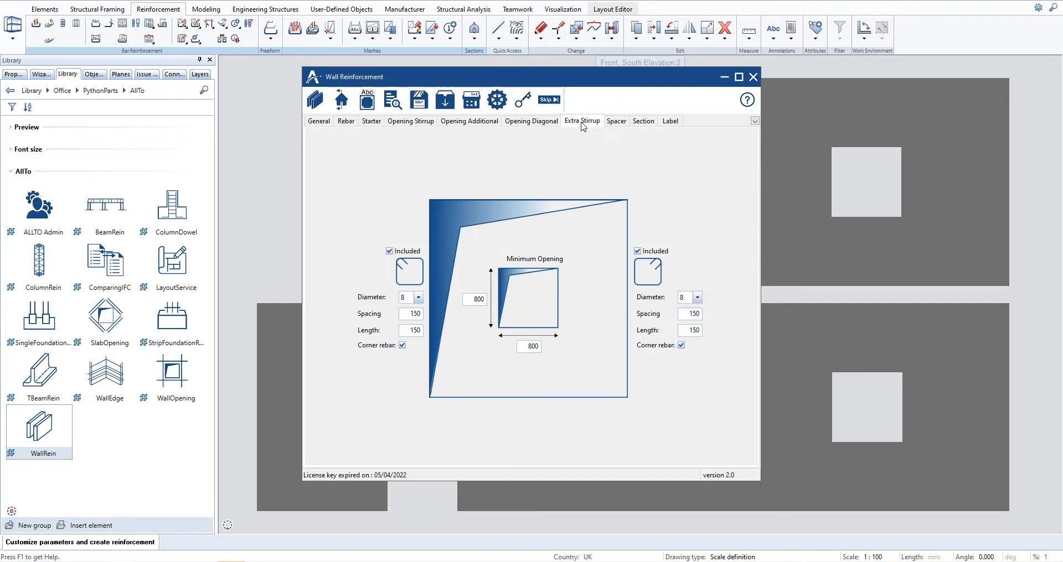
{"action": "left_click", "coordinate": [550, 102]}
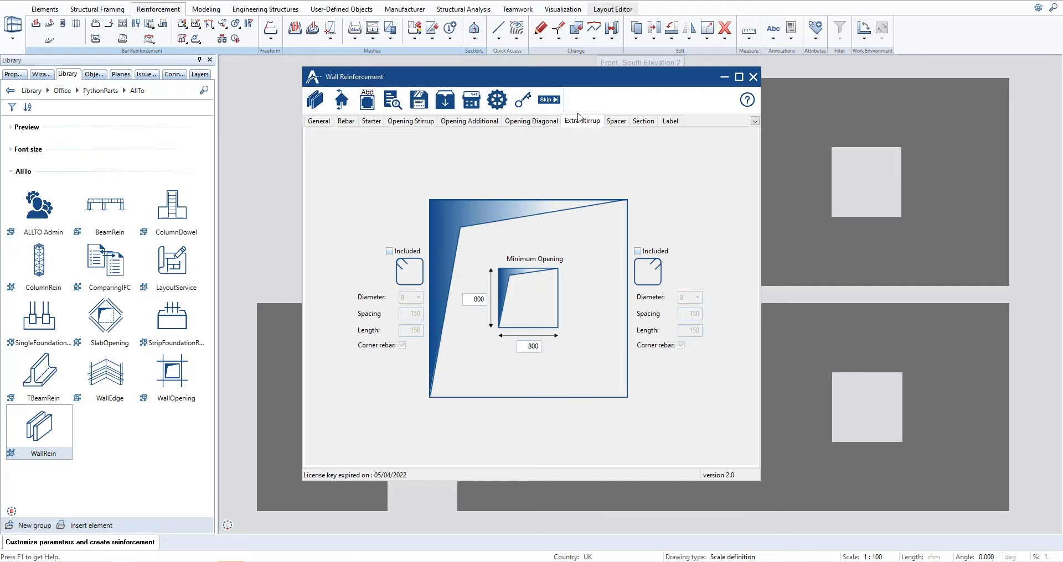
{"action": "left_click", "coordinate": [617, 124]}
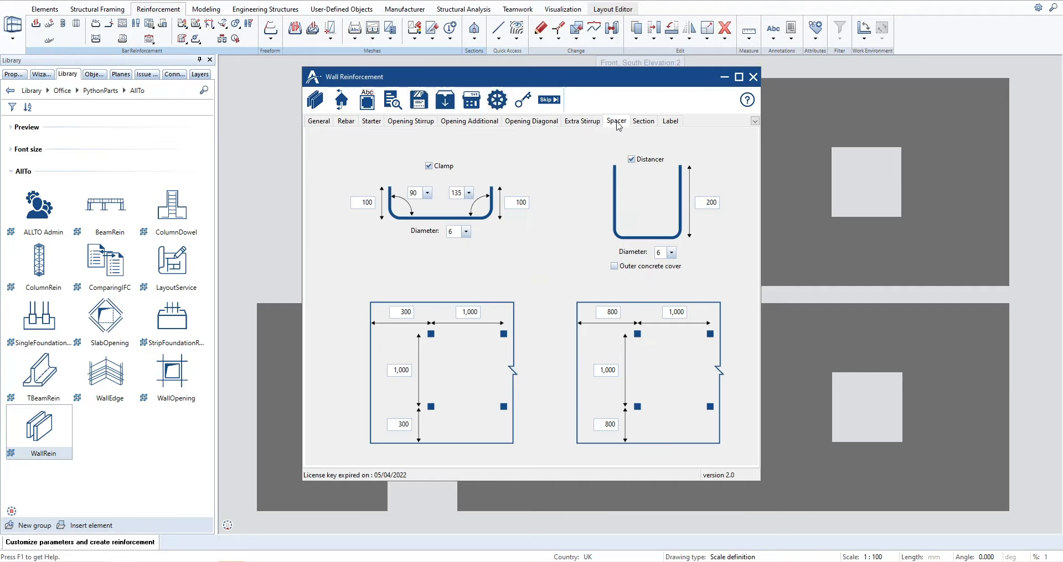
{"action": "left_click", "coordinate": [551, 102]}
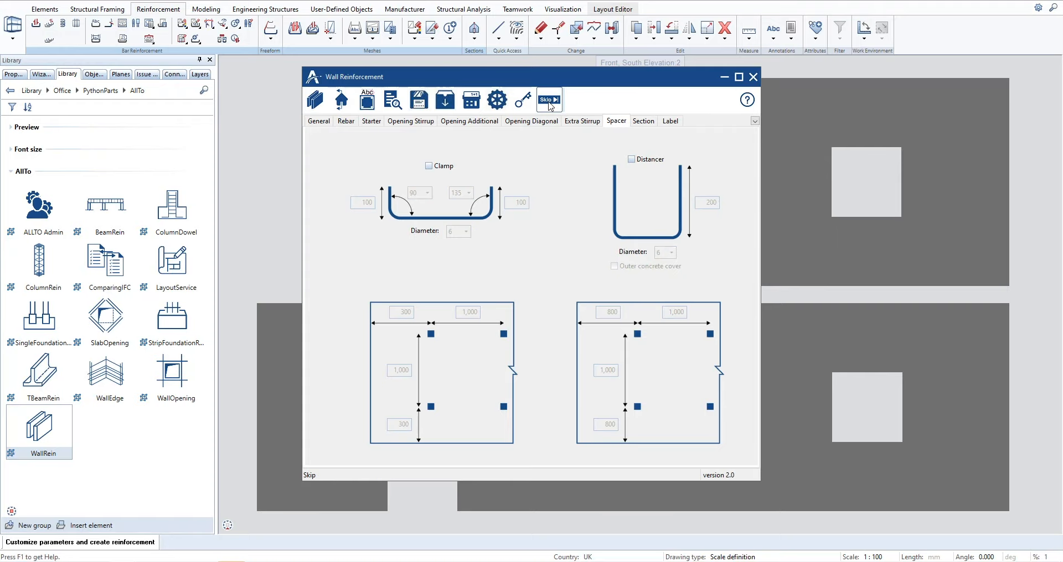